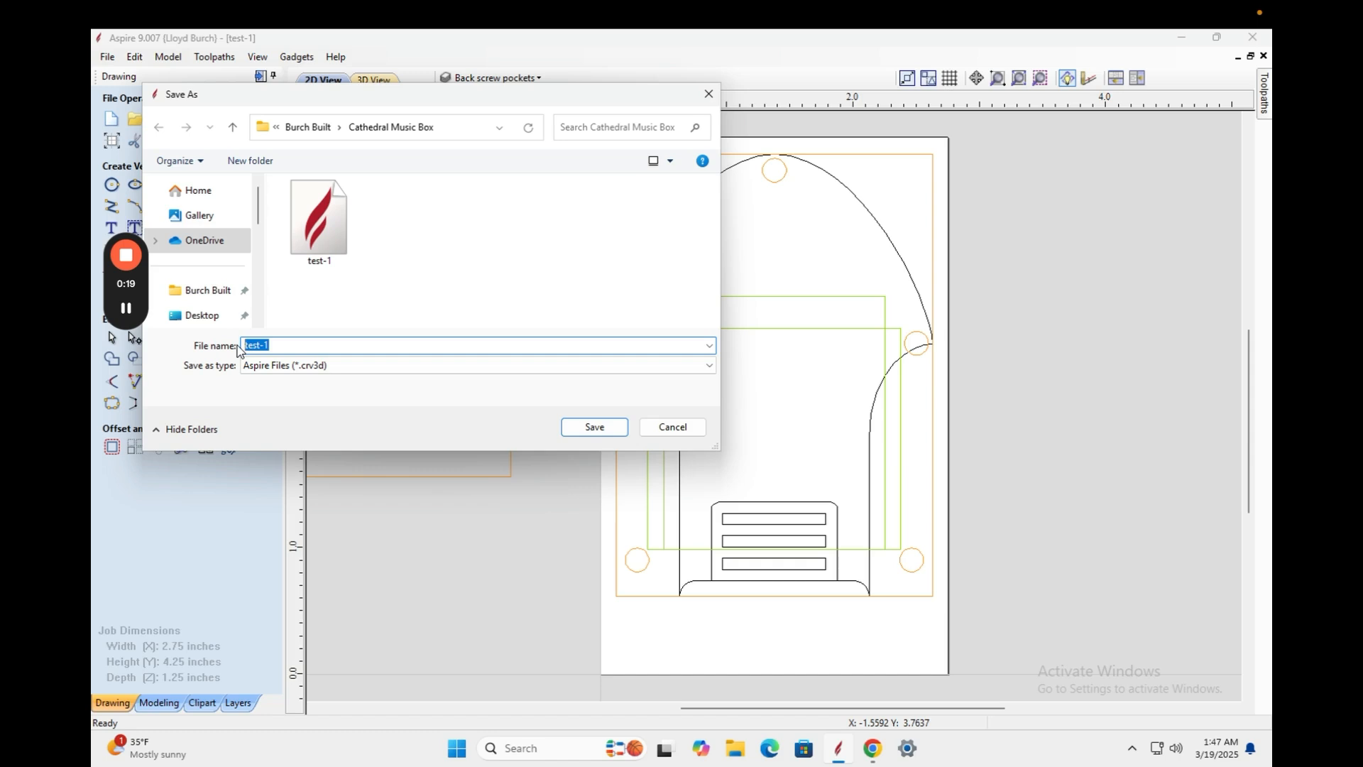
Save the design under the new file name '8-inch-block'.
{"action": "type", "text": "80-i"}
{"action": "key", "text": "BackSpace"}
{"action": "key", "text": "BackSpace"}
{"action": "key", "text": "BackSpace"}
{"action": "type", "text": "-inch"}
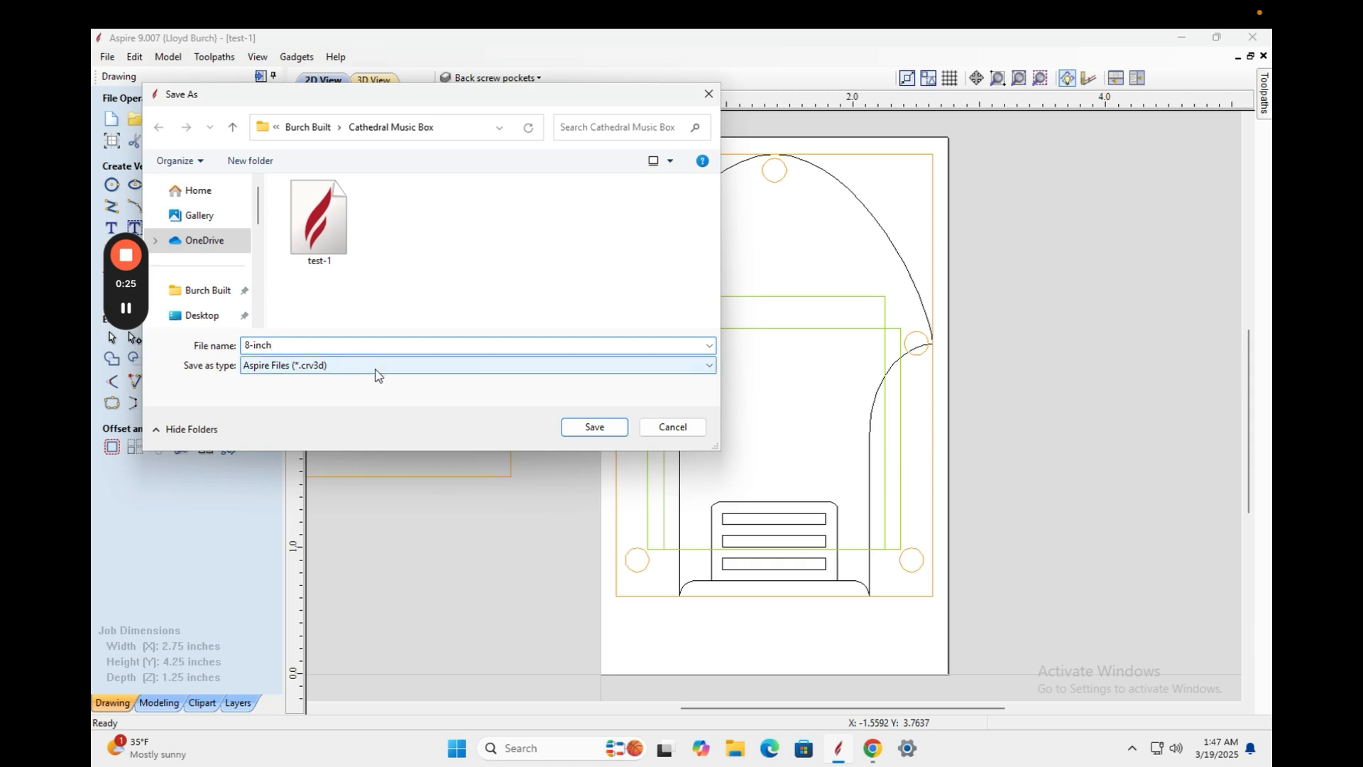
{"action": "type", "text": "-block"}
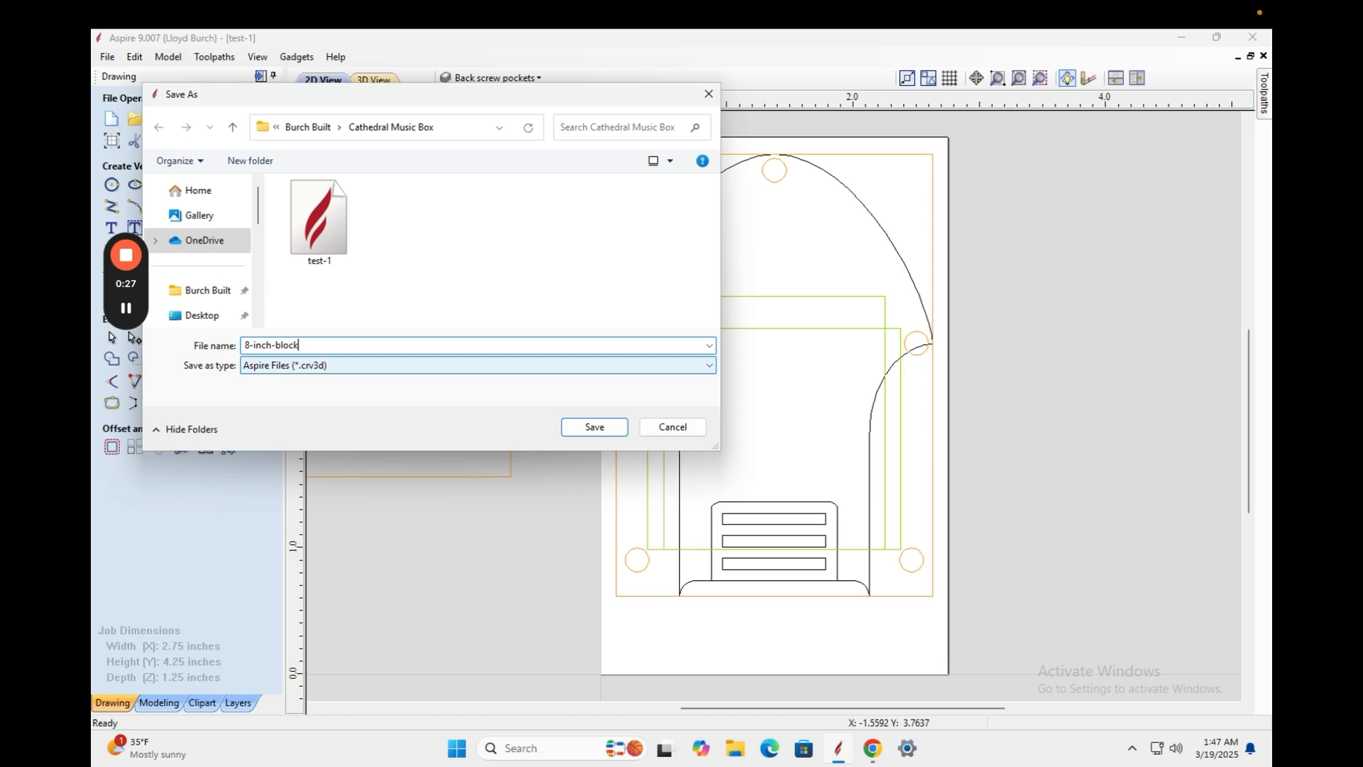
{"action": "left_click", "coordinate": [581, 427]}
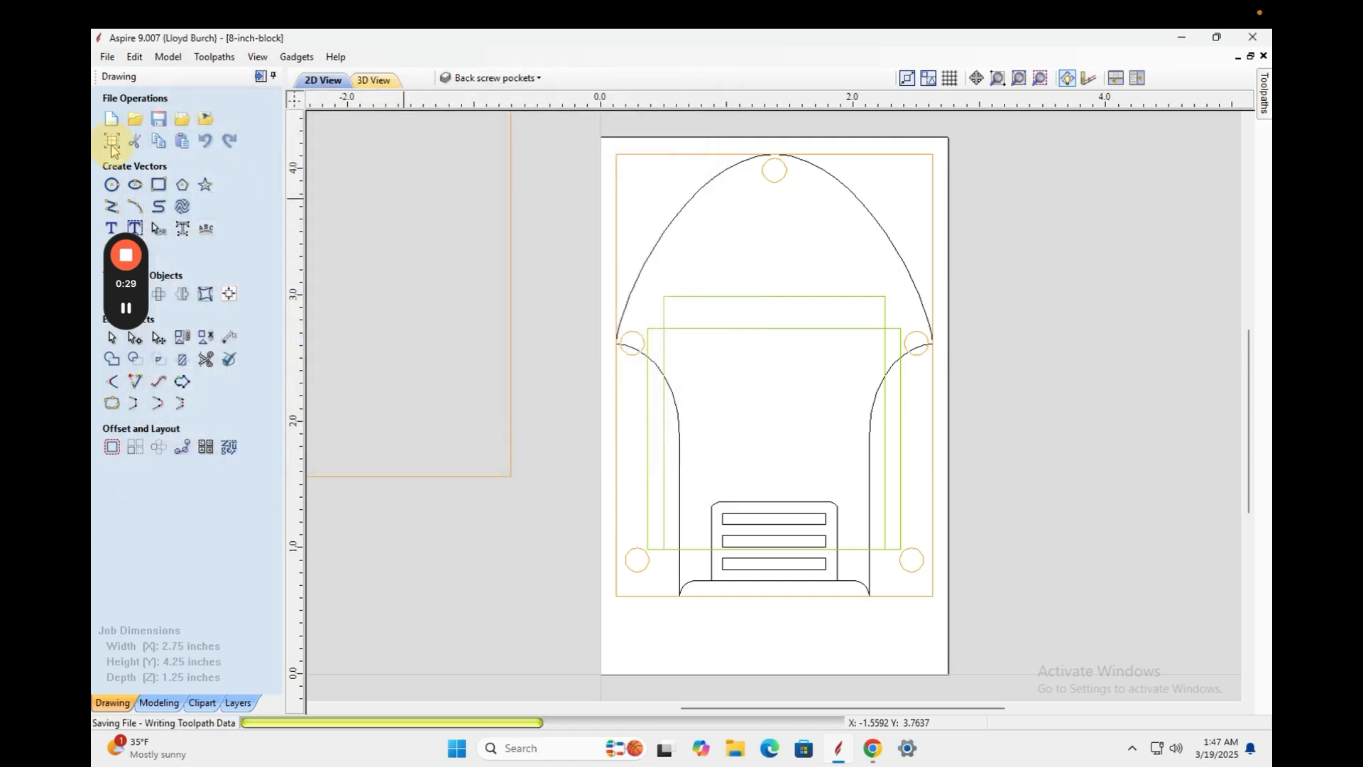
In Job Setup, set the job width to 3+3/8 inches.
{"action": "left_click", "coordinate": [106, 143]}
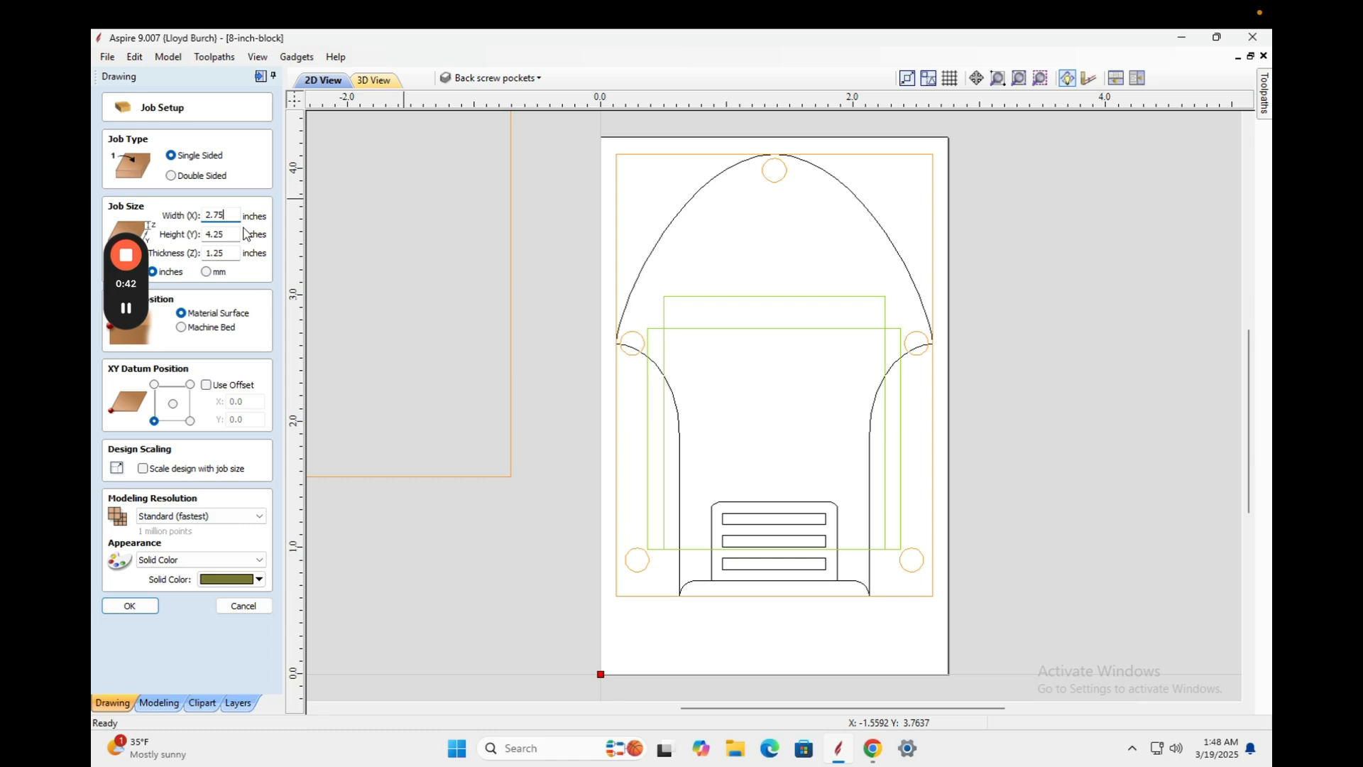
{"action": "type", "text": "3"}
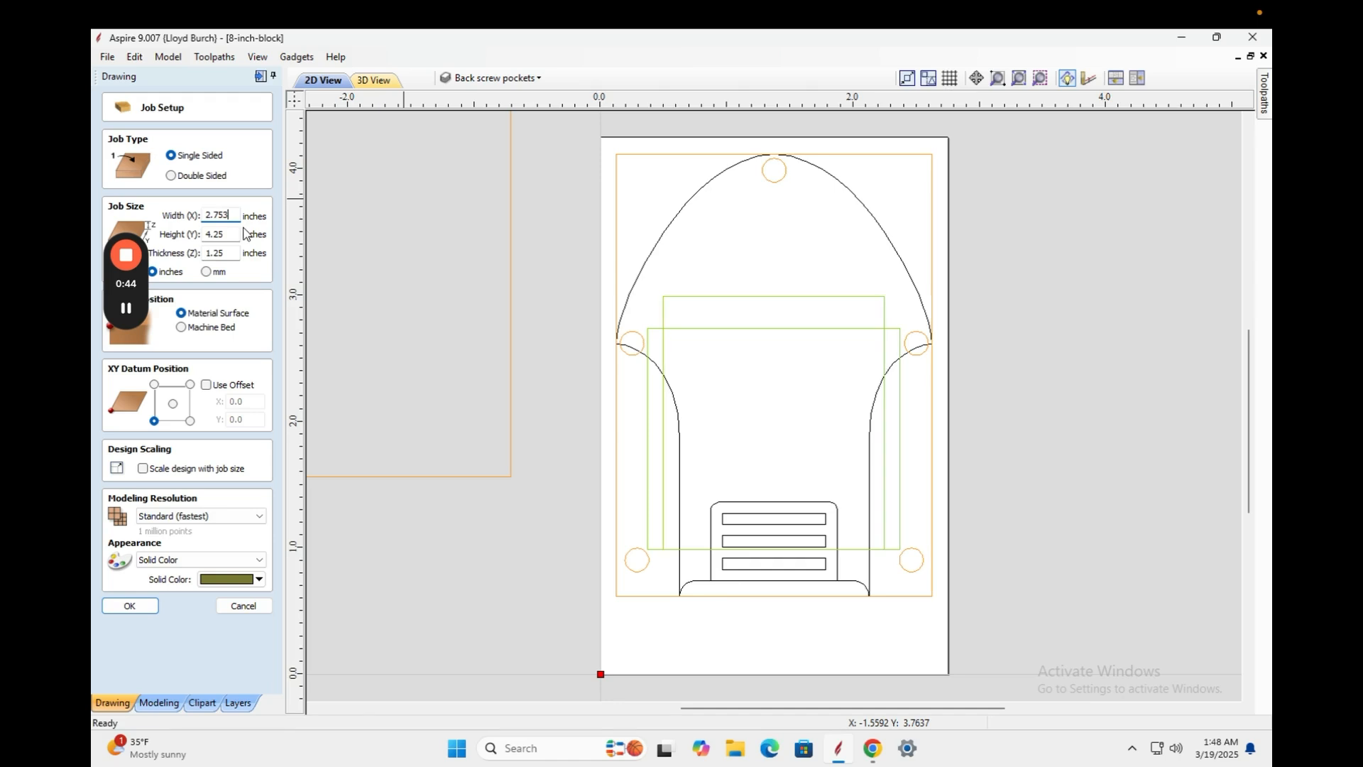
{"action": "key", "text": "BackSpace"}
{"action": "key", "text": "BackSpace"}
{"action": "key", "text": "BackSpace"}
{"action": "key", "text": "BackSpace"}
{"action": "key", "text": "BackSpace"}
{"action": "type", "text": "3+3/9"}
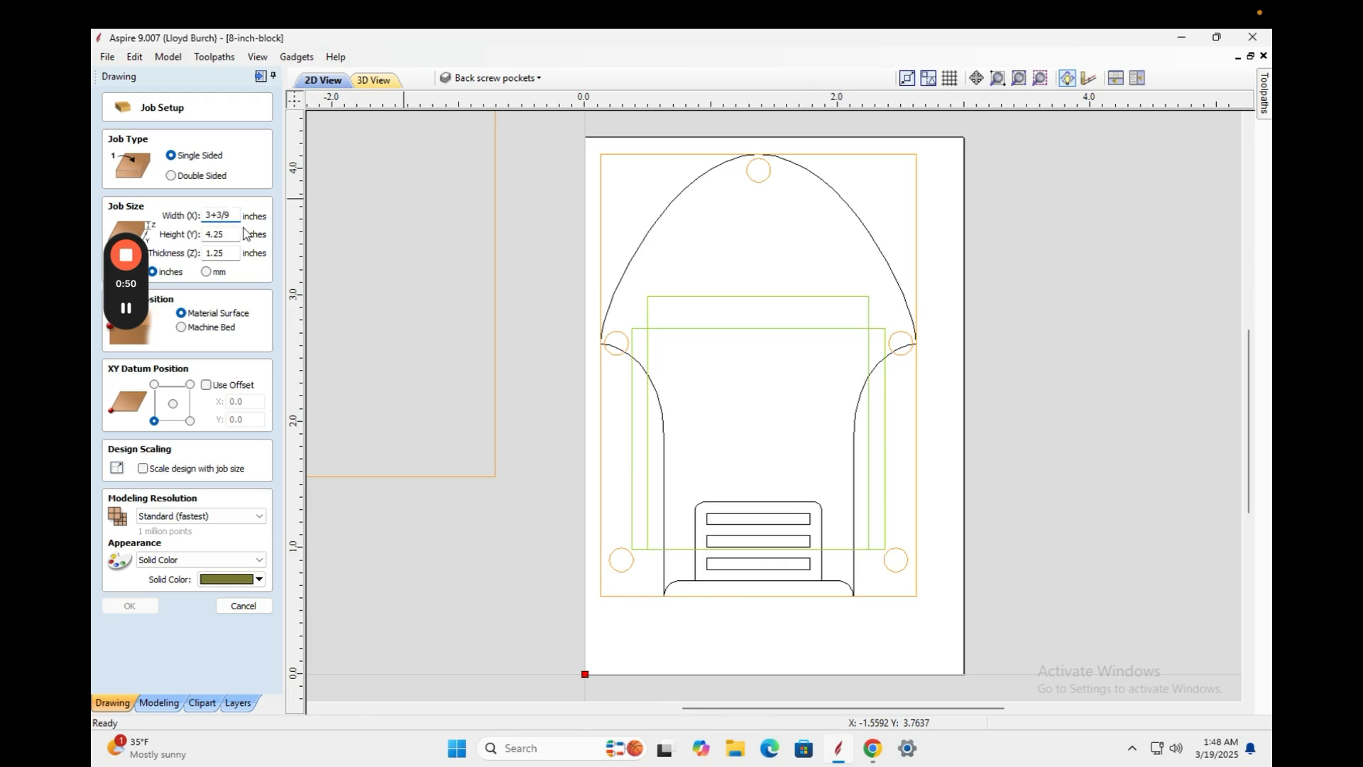
{"action": "type", "text": "="}
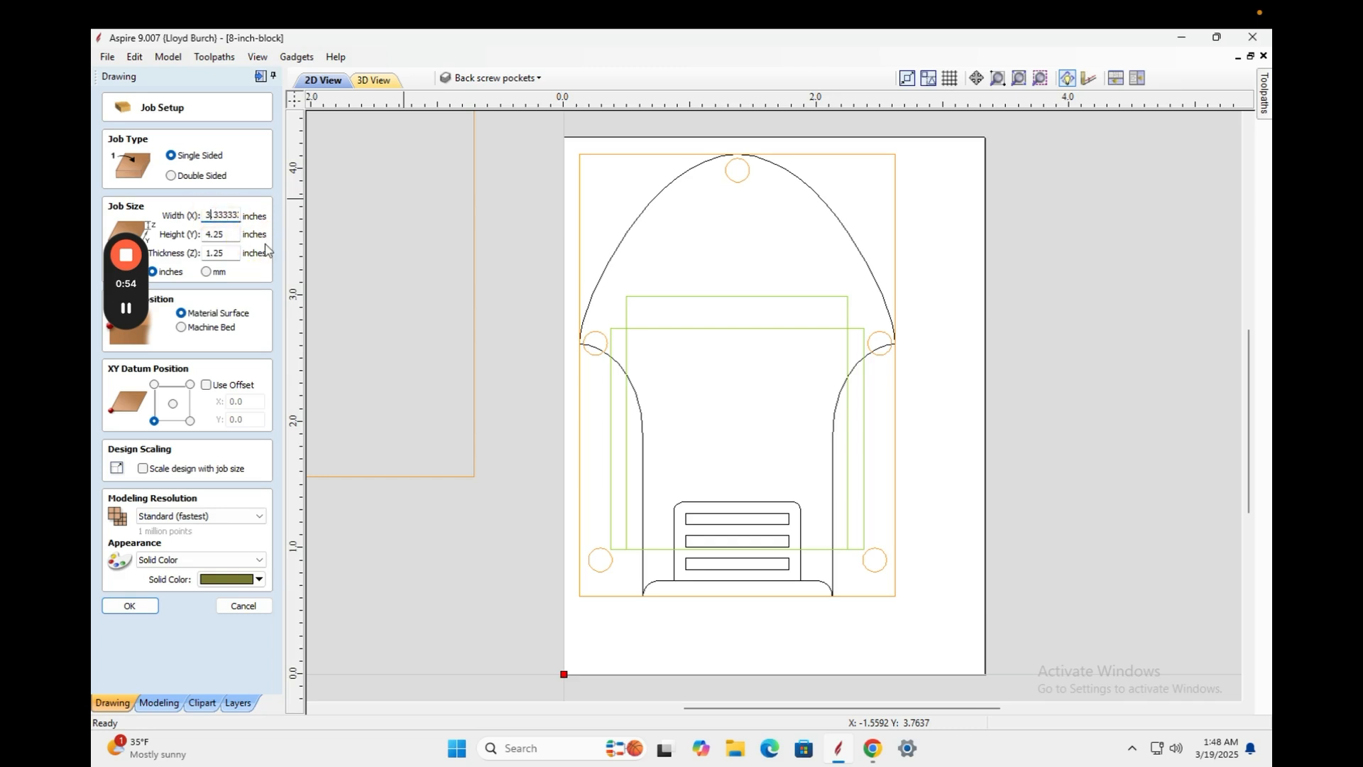
{"action": "double_click", "coordinate": [221, 216]}
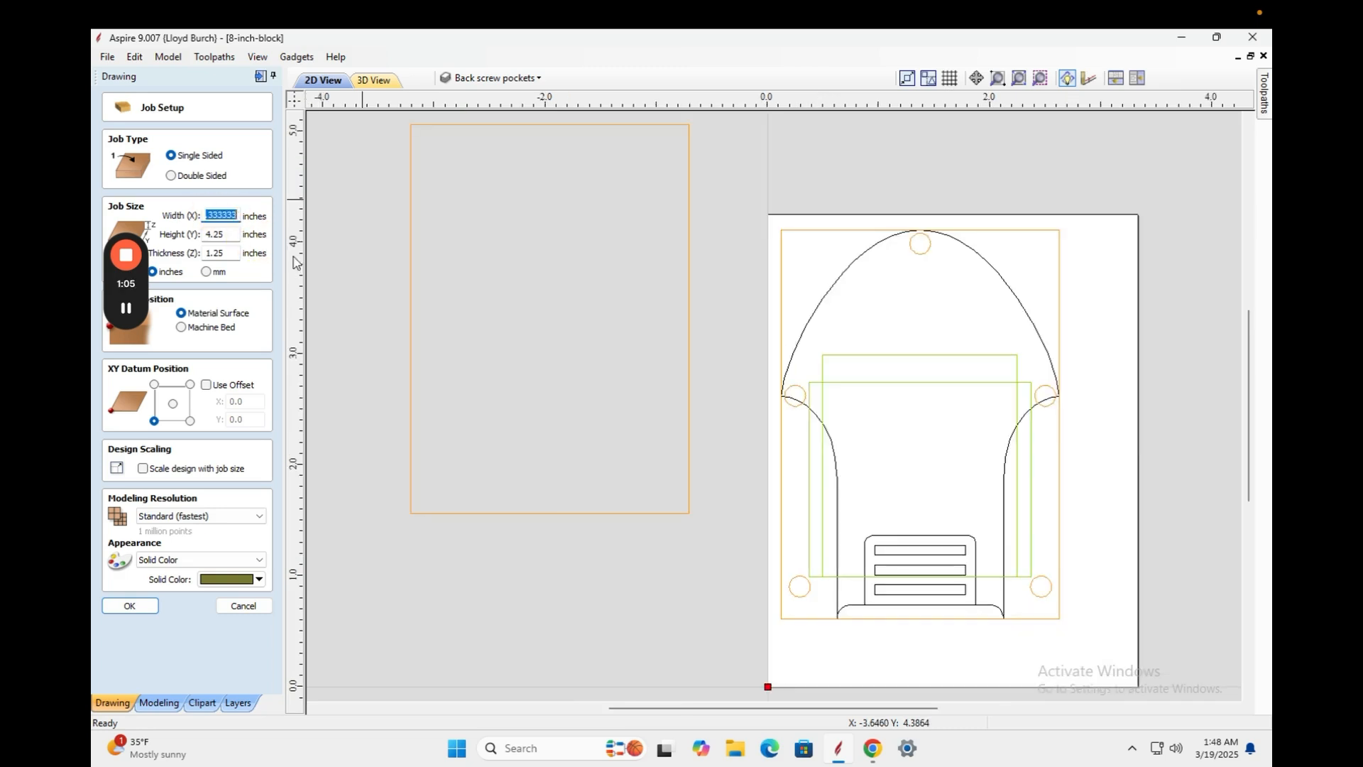
{"action": "type", "text": "3/8="}
{"action": "left_click", "coordinate": [207, 215]}
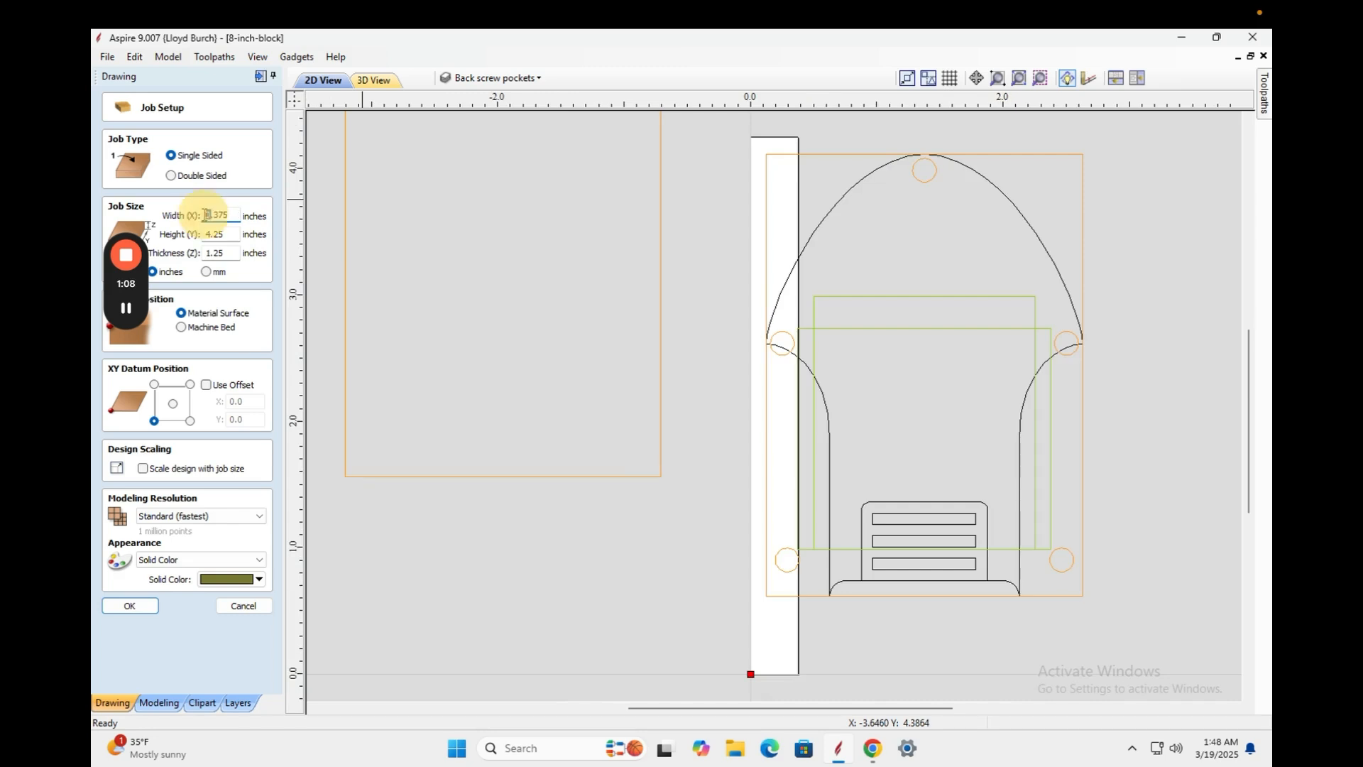
{"action": "type", "text": "3"}
Set height 8 and thickness 1+7/16 inches, apply, and acknowledge the cut-through warning.
{"action": "left_click", "coordinate": [239, 235]}
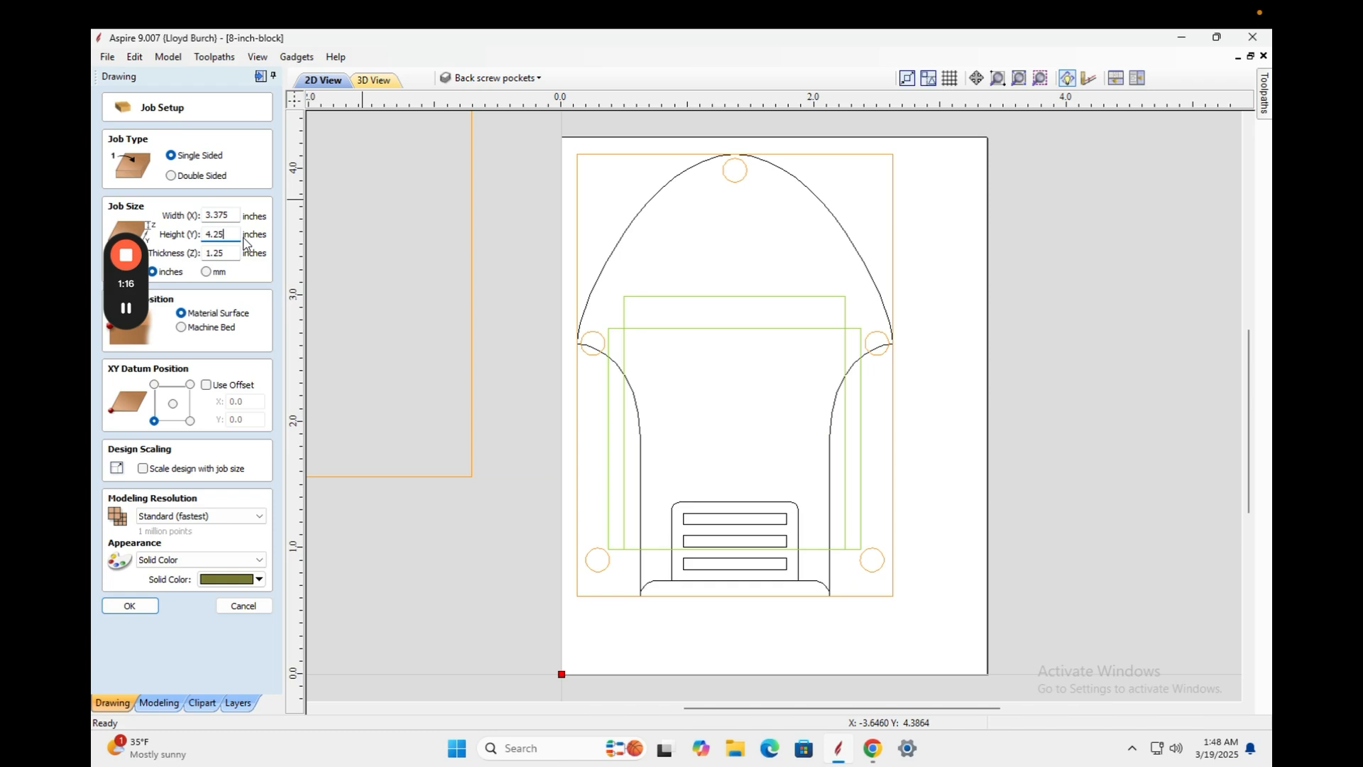
{"action": "key", "text": "super+a"}
{"action": "left_click", "coordinate": [220, 235]}
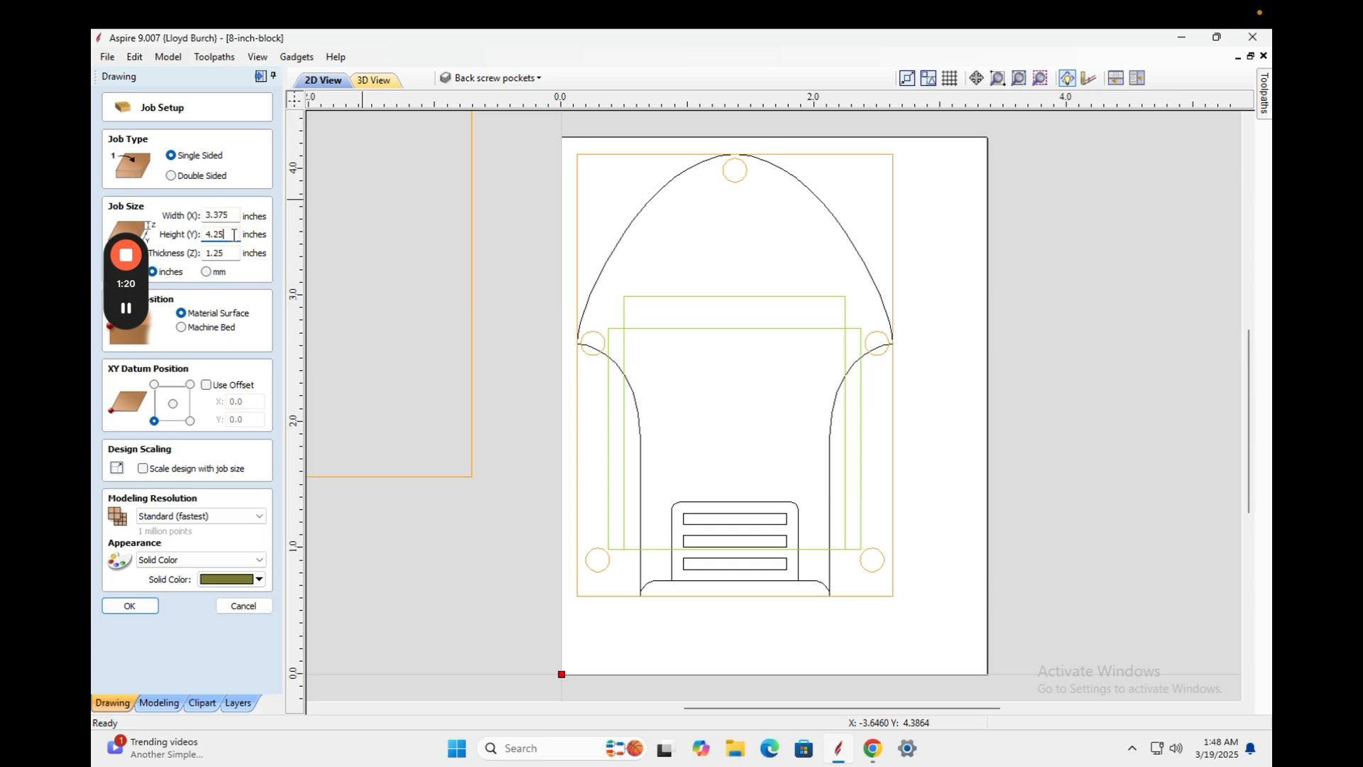
{"action": "double_click", "coordinate": [235, 235]}
{"action": "type", "text": "8"}
{"action": "left_click", "coordinate": [238, 254]}
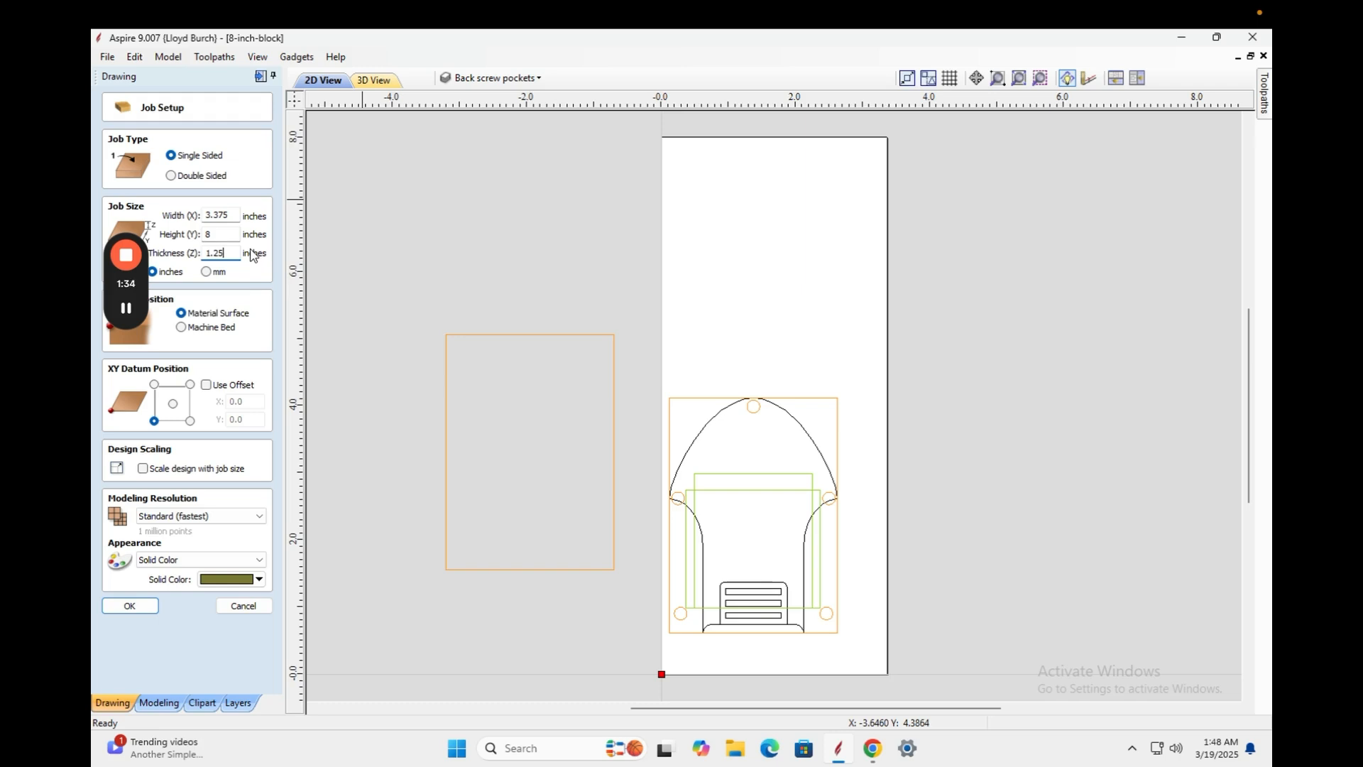
{"action": "left_click_drag", "start_coordinate": [238, 254], "coordinate": [202, 256]}
{"action": "type", "text": "7/16="}
{"action": "key", "text": "BackSpace"}
{"action": "type", "text": "1"}
{"action": "left_click", "coordinate": [131, 606]}
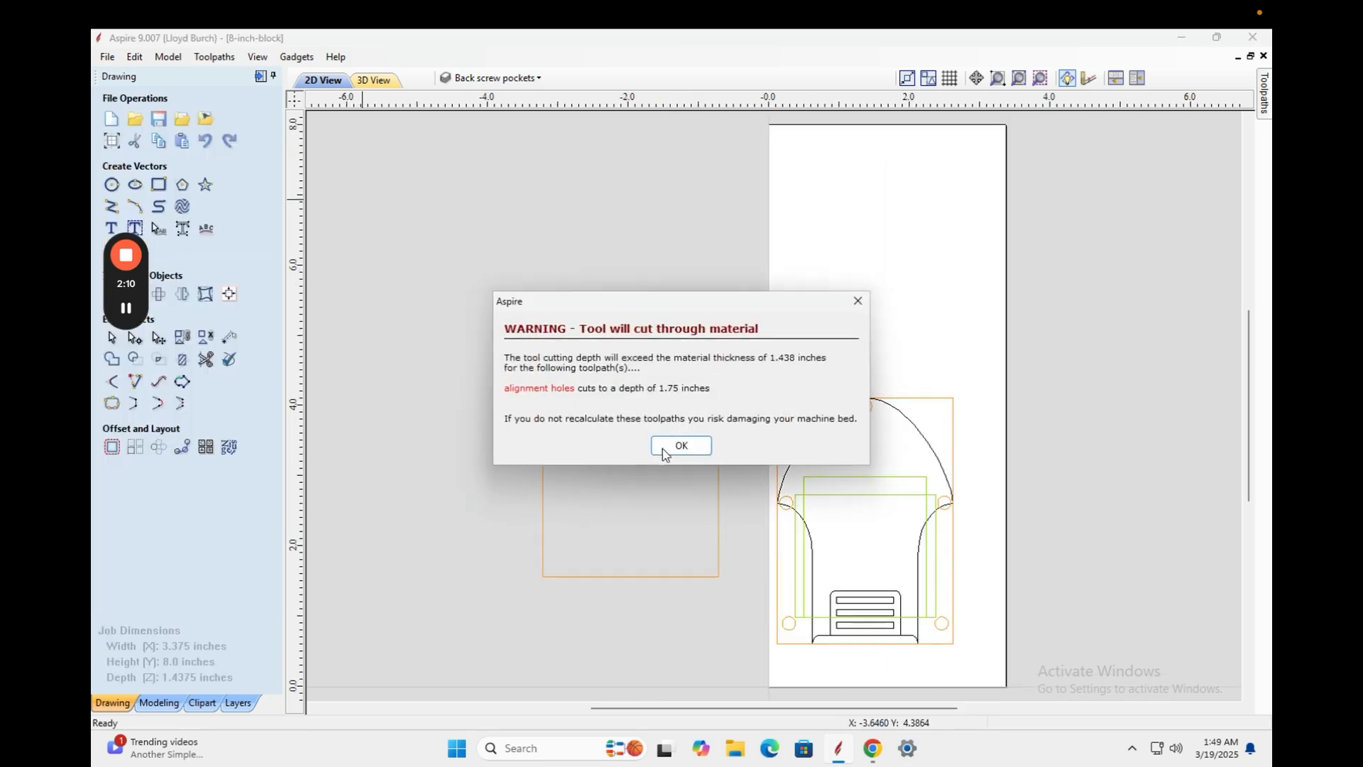
{"action": "left_click", "coordinate": [681, 446]}
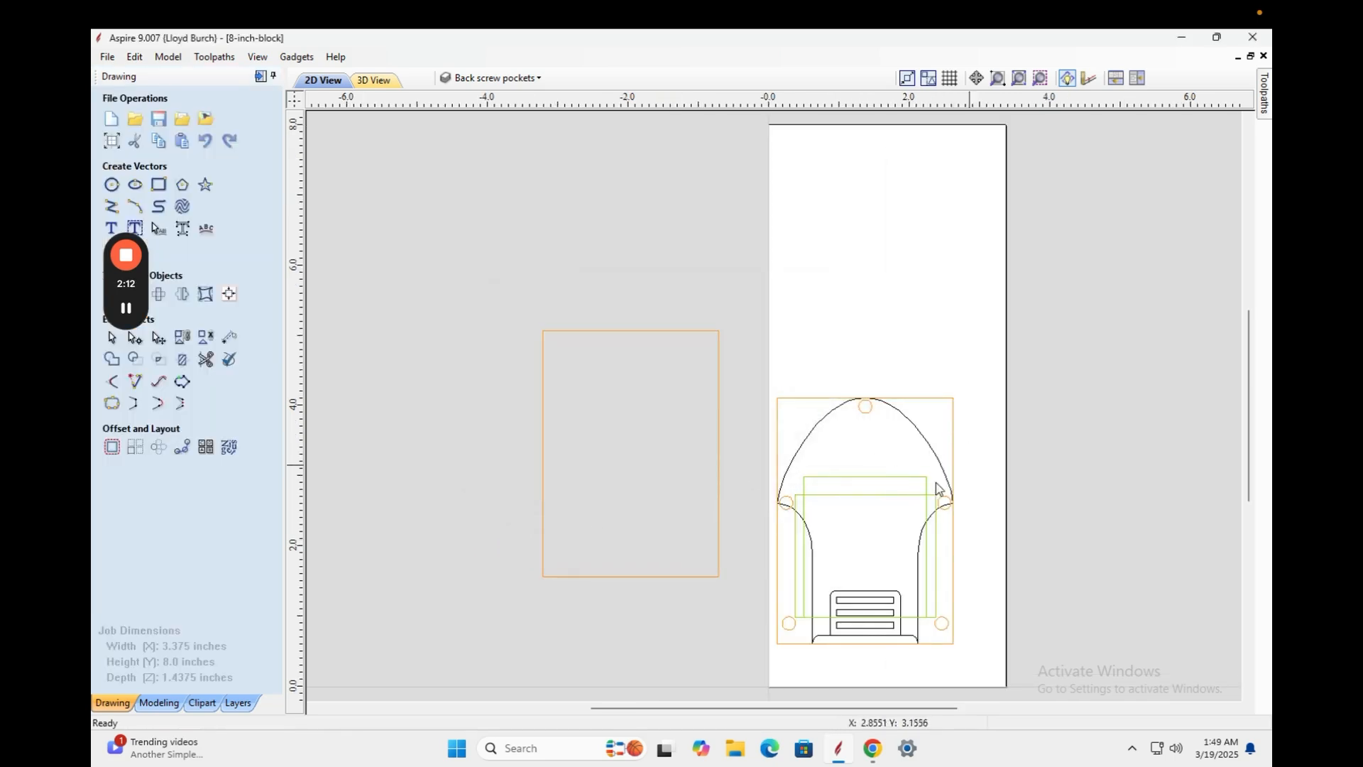
Select the grouped music box design, ungroup it, and box-select all 20 of its vectors.
{"action": "scroll", "coordinate": [920, 505], "scroll_direction": "up", "scroll_amount": 1}
{"action": "scroll", "coordinate": [921, 504], "scroll_direction": "down", "scroll_amount": 2}
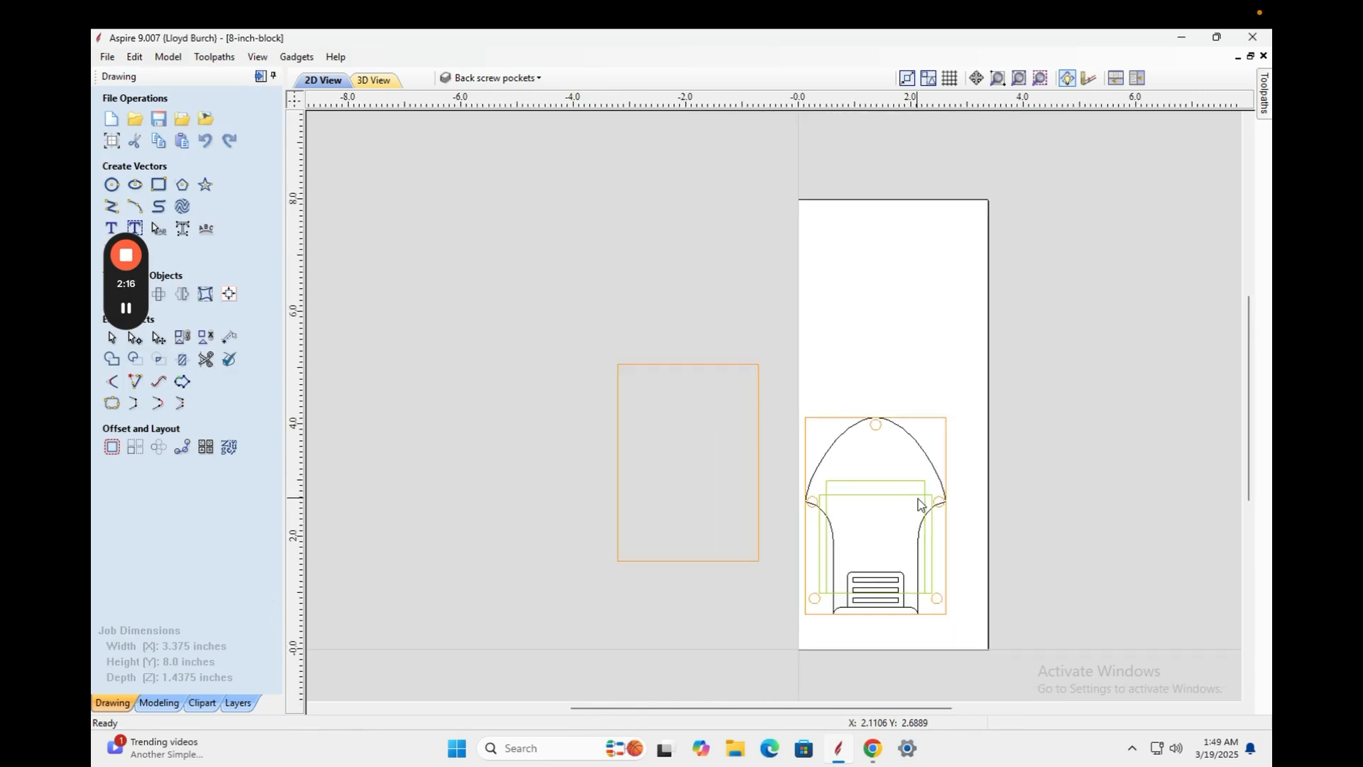
{"action": "scroll", "coordinate": [920, 504], "scroll_direction": "up", "scroll_amount": 1}
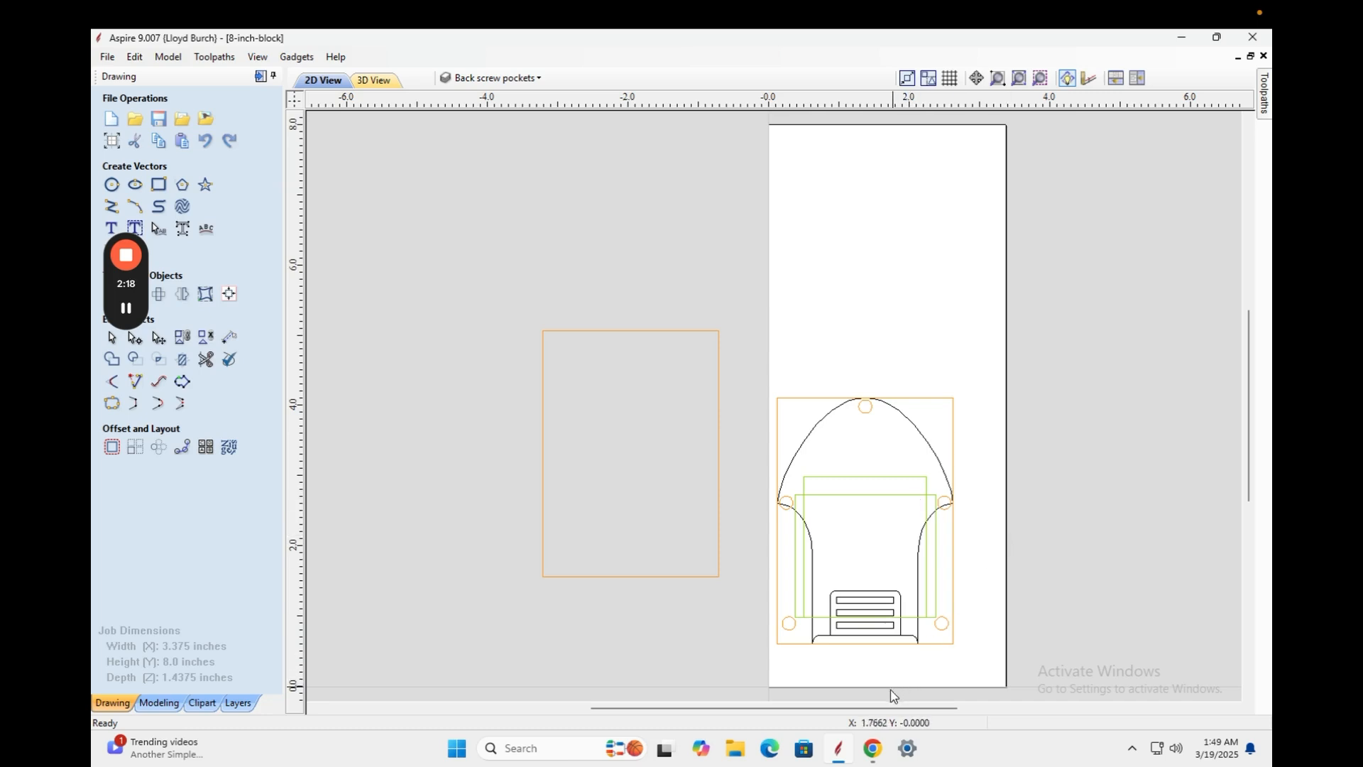
{"action": "left_click_drag", "start_coordinate": [886, 710], "coordinate": [920, 710]}
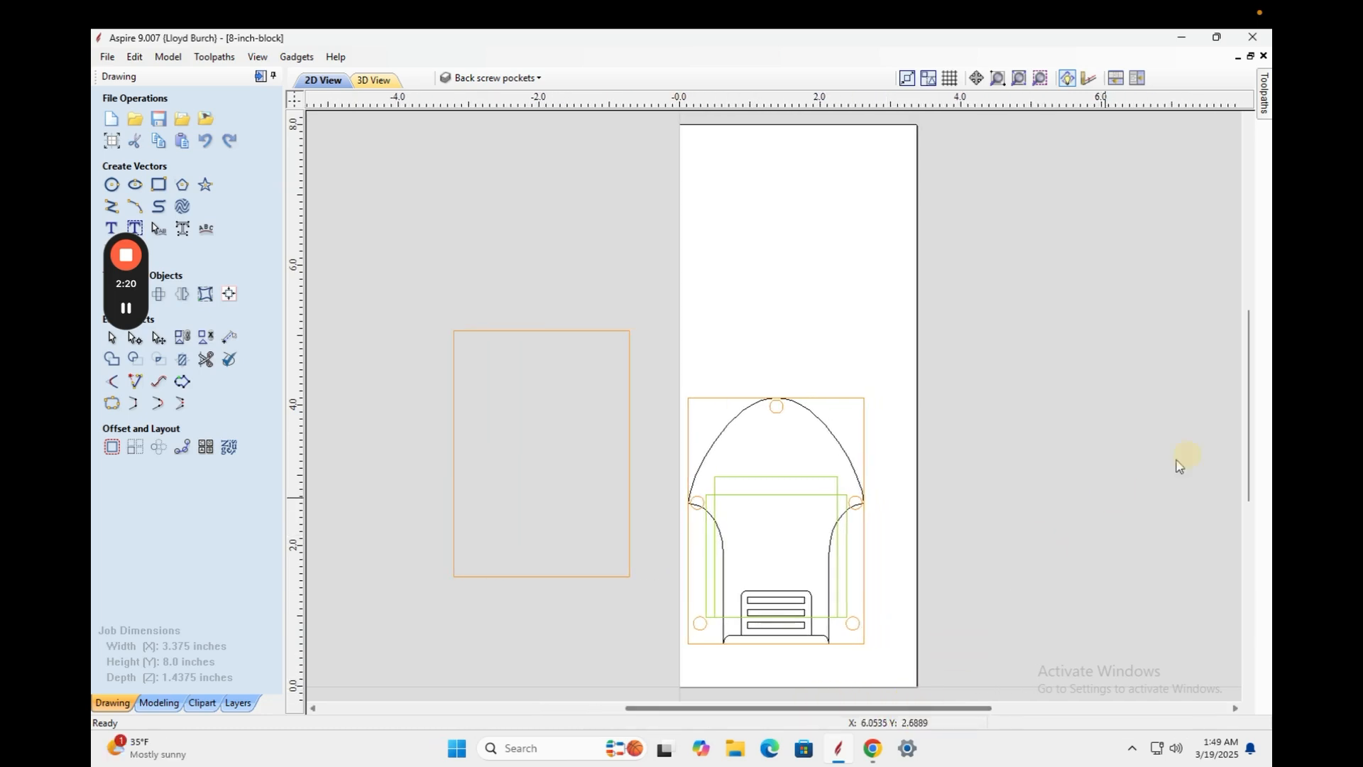
{"action": "left_click_drag", "start_coordinate": [1248, 431], "coordinate": [1244, 462]}
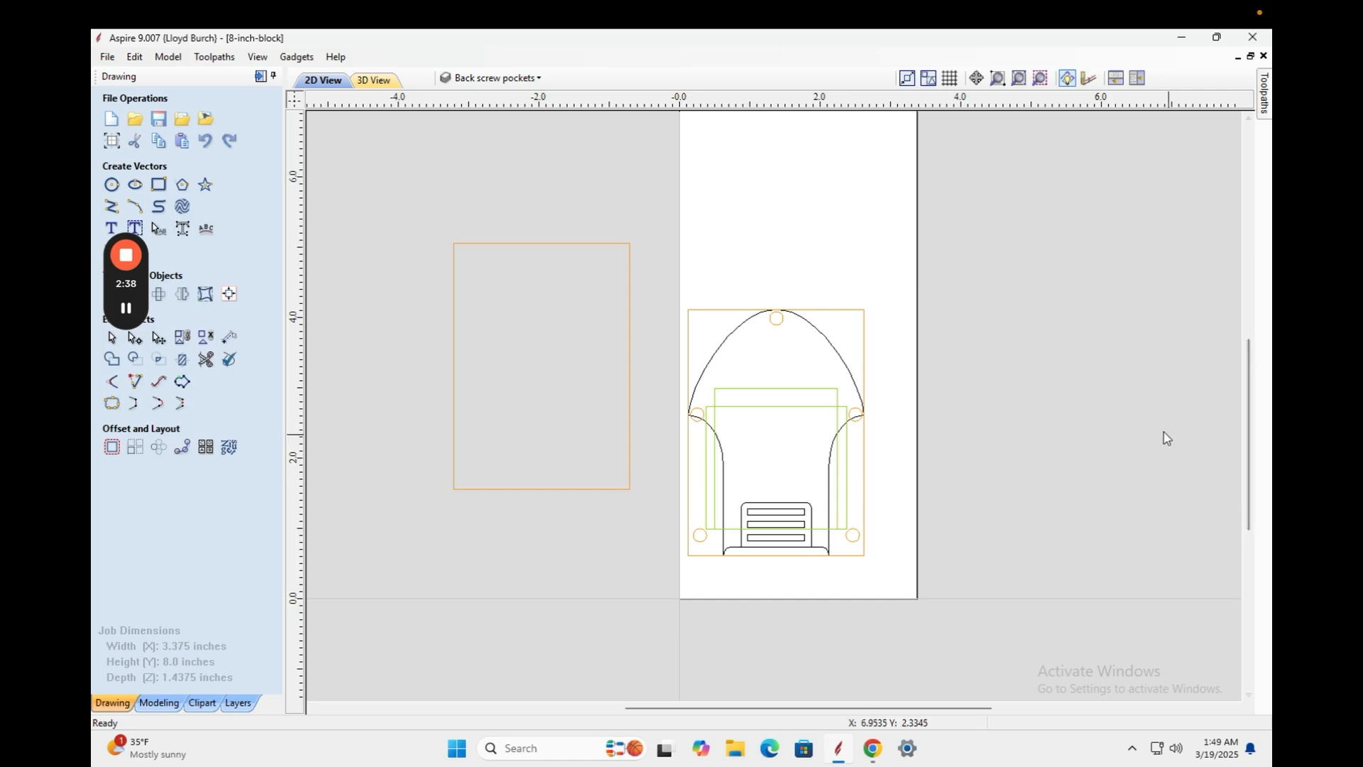
{"action": "left_click", "coordinate": [871, 312]}
{"action": "left_click", "coordinate": [721, 502]}
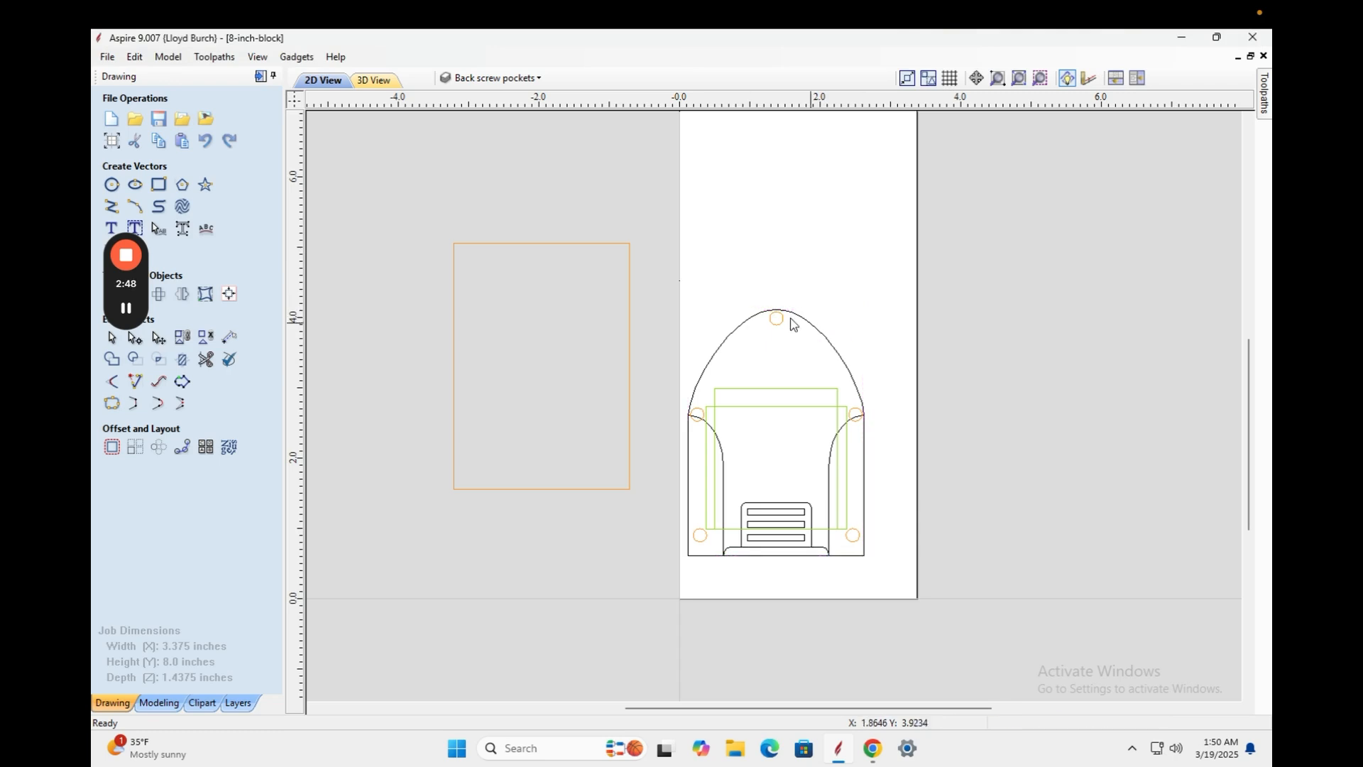
{"action": "mouse_move", "coordinate": [870, 289]}
{"action": "left_mouse_down"}
{"action": "mouse_move", "coordinate": [687, 515]}
{"action": "mouse_move", "coordinate": [670, 587]}
{"action": "left_mouse_up"}
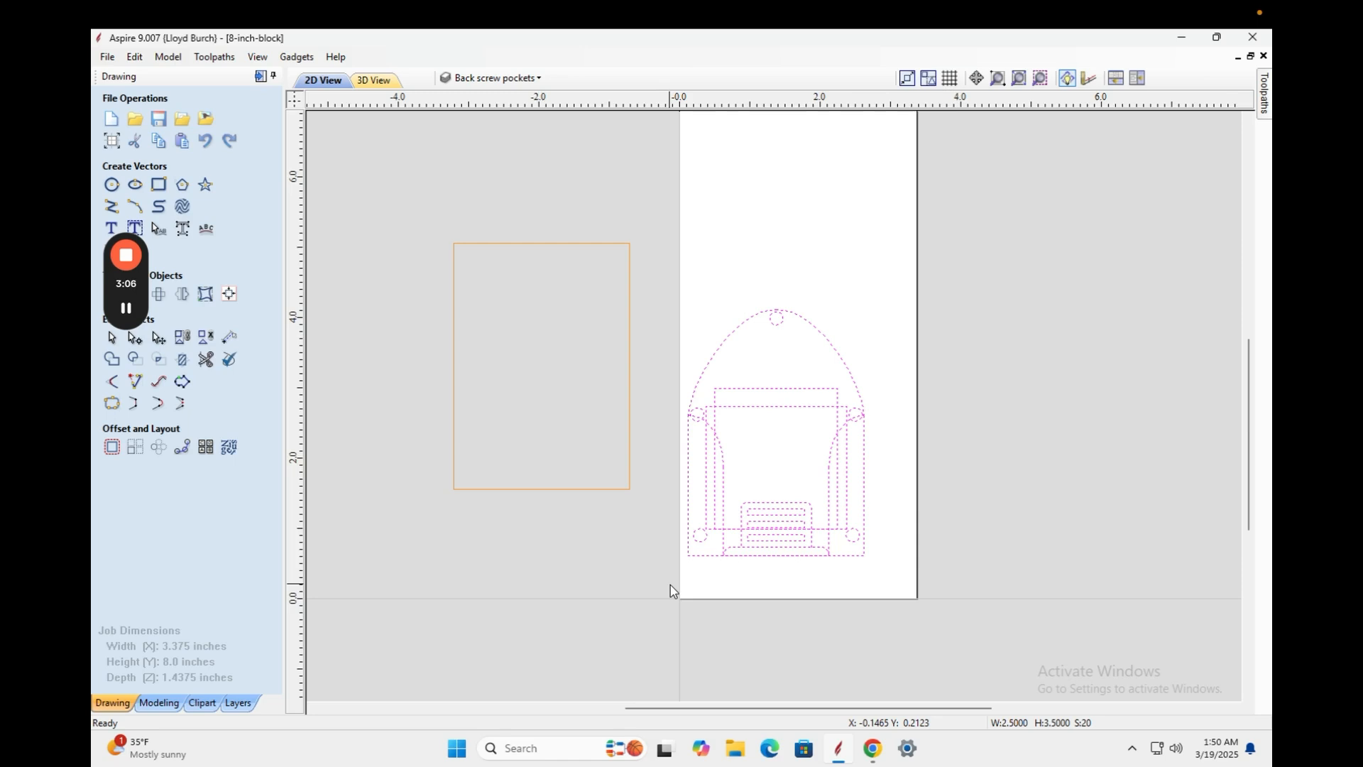
Draw a 2.5 by 2.5 inch square from the block's bottom-right corner.
{"action": "left_click", "coordinate": [158, 184]}
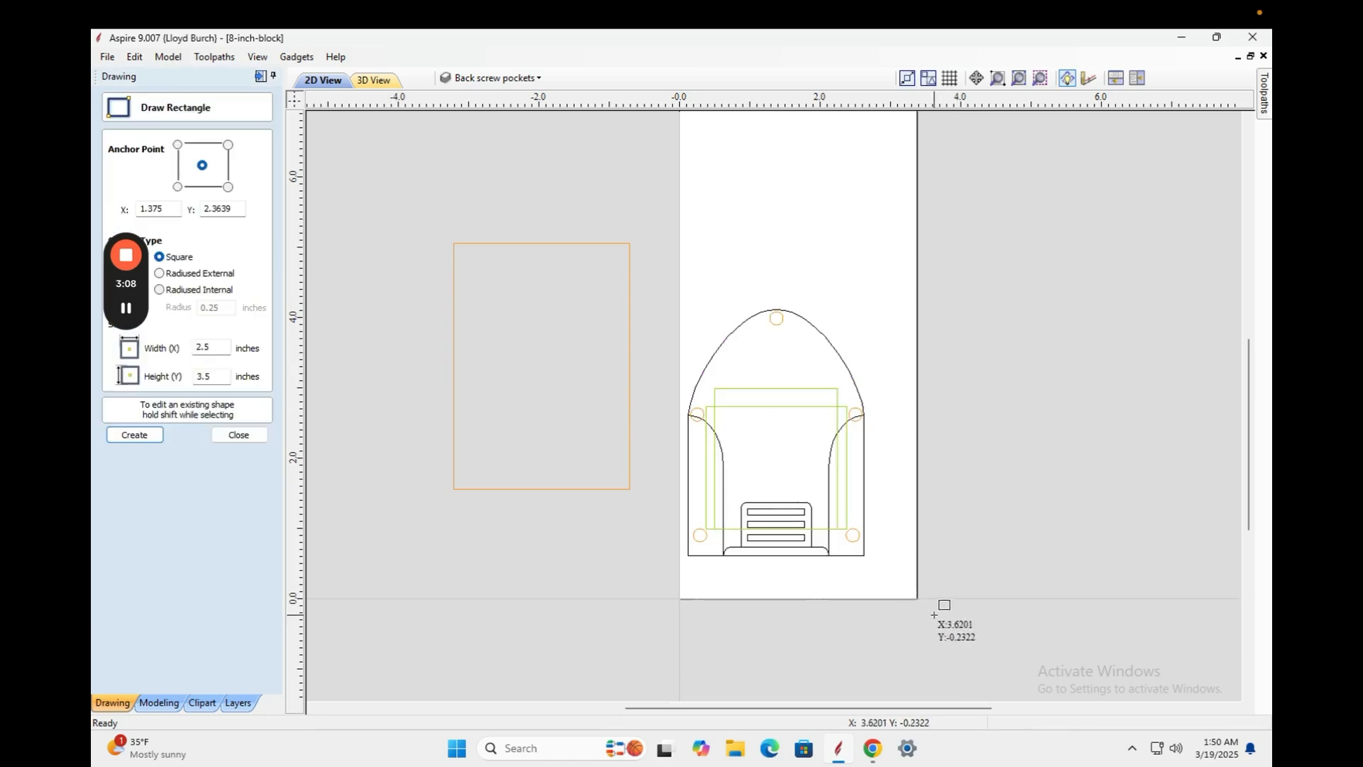
{"action": "left_click_drag", "start_coordinate": [917, 599], "coordinate": [759, 428]}
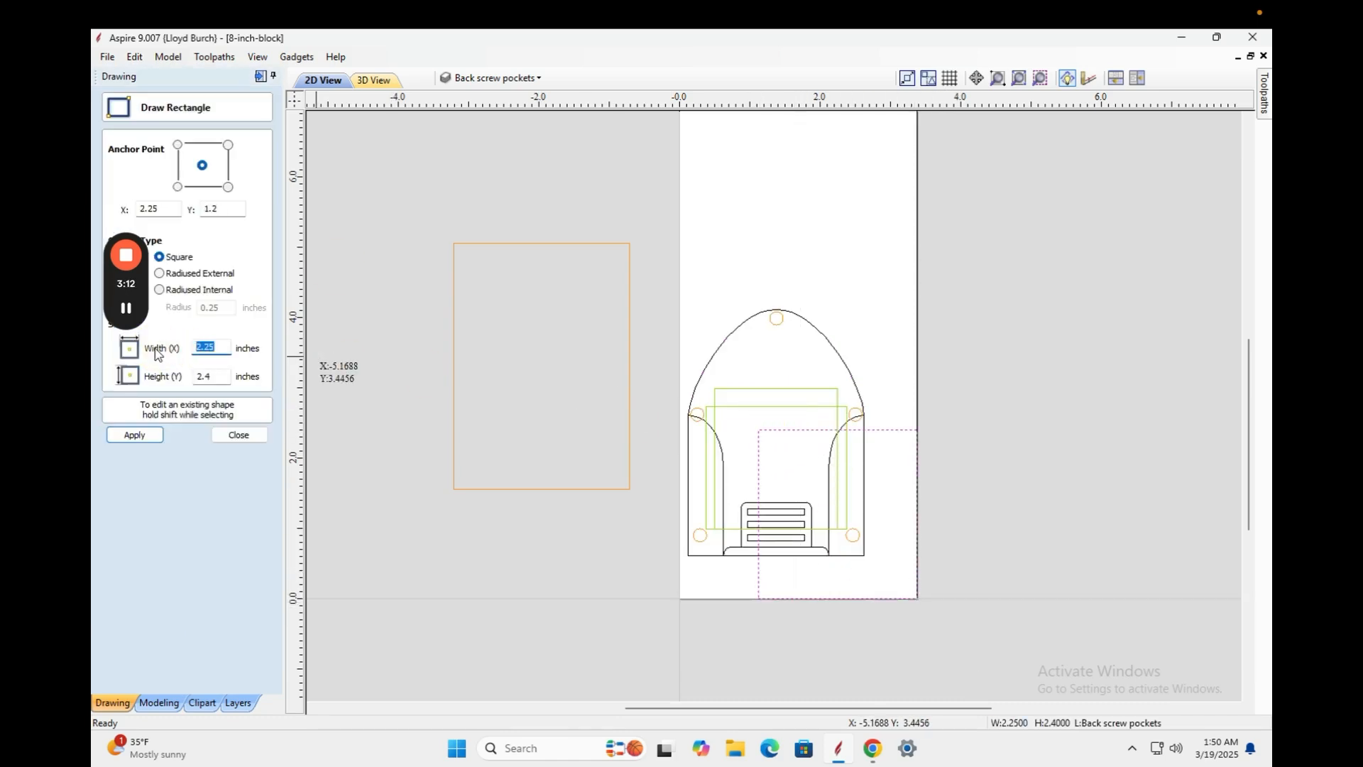
{"action": "type", "text": "2.5"}
{"action": "double_click", "coordinate": [209, 377]}
{"action": "type", "text": "2.5"}
{"action": "left_click", "coordinate": [135, 435]}
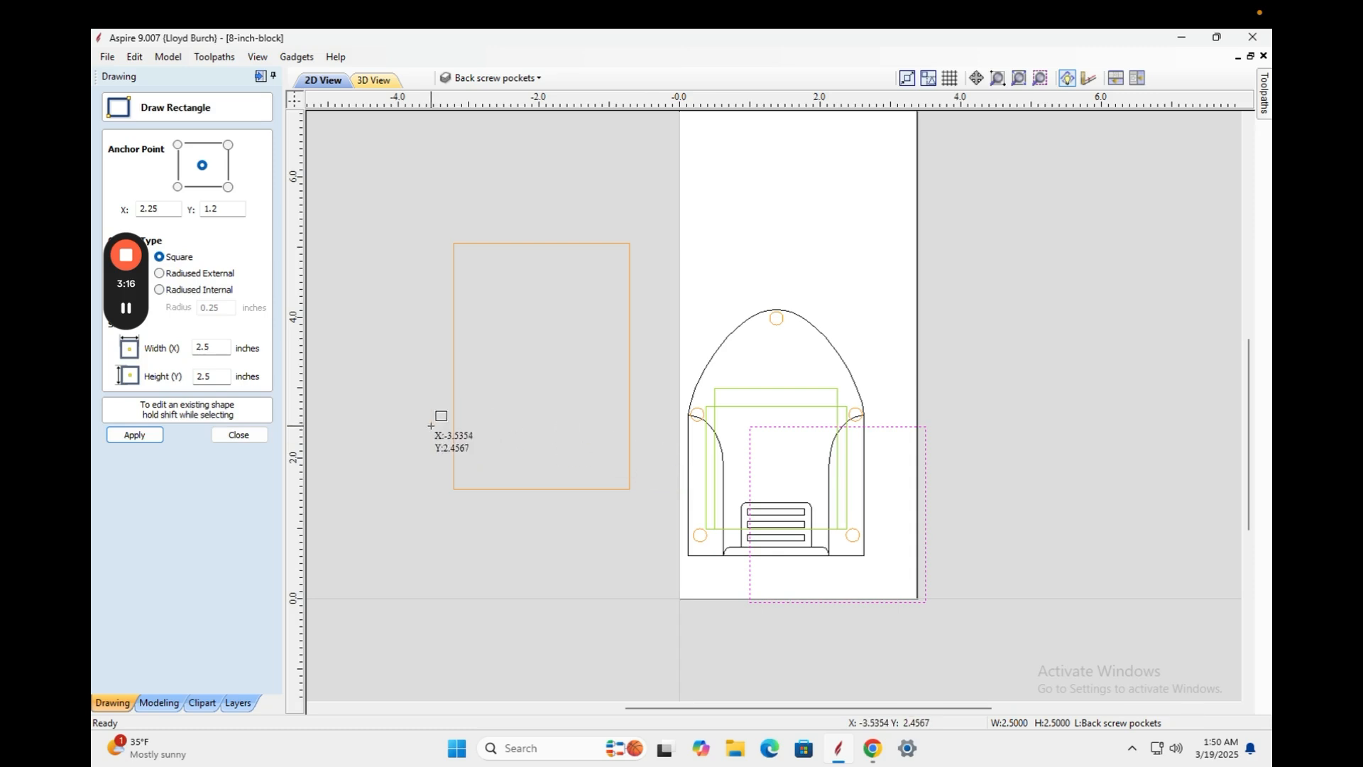
{"action": "left_click", "coordinate": [239, 435]}
Align the new square to the block's right edge.
{"action": "left_click", "coordinate": [750, 426]}
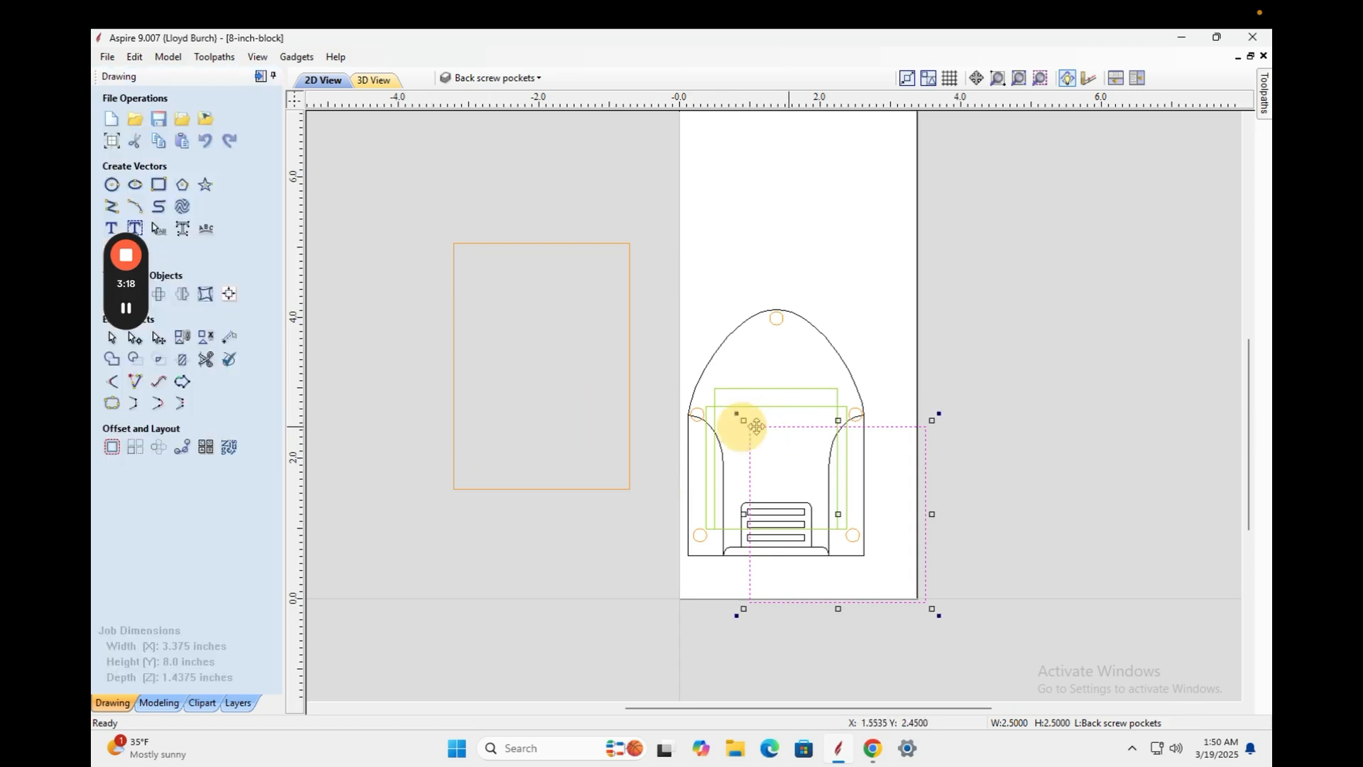
{"action": "left_click", "coordinate": [224, 291]}
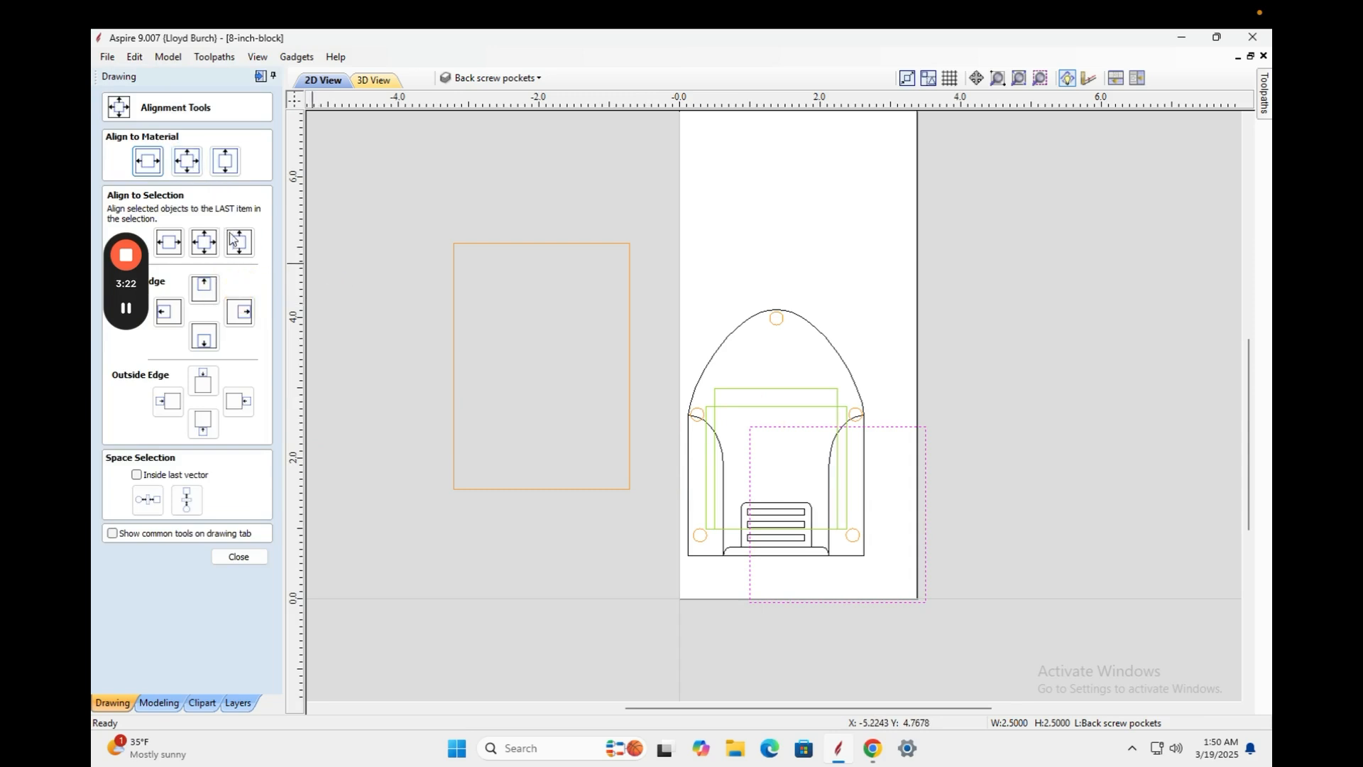
{"action": "left_click", "coordinate": [239, 311]}
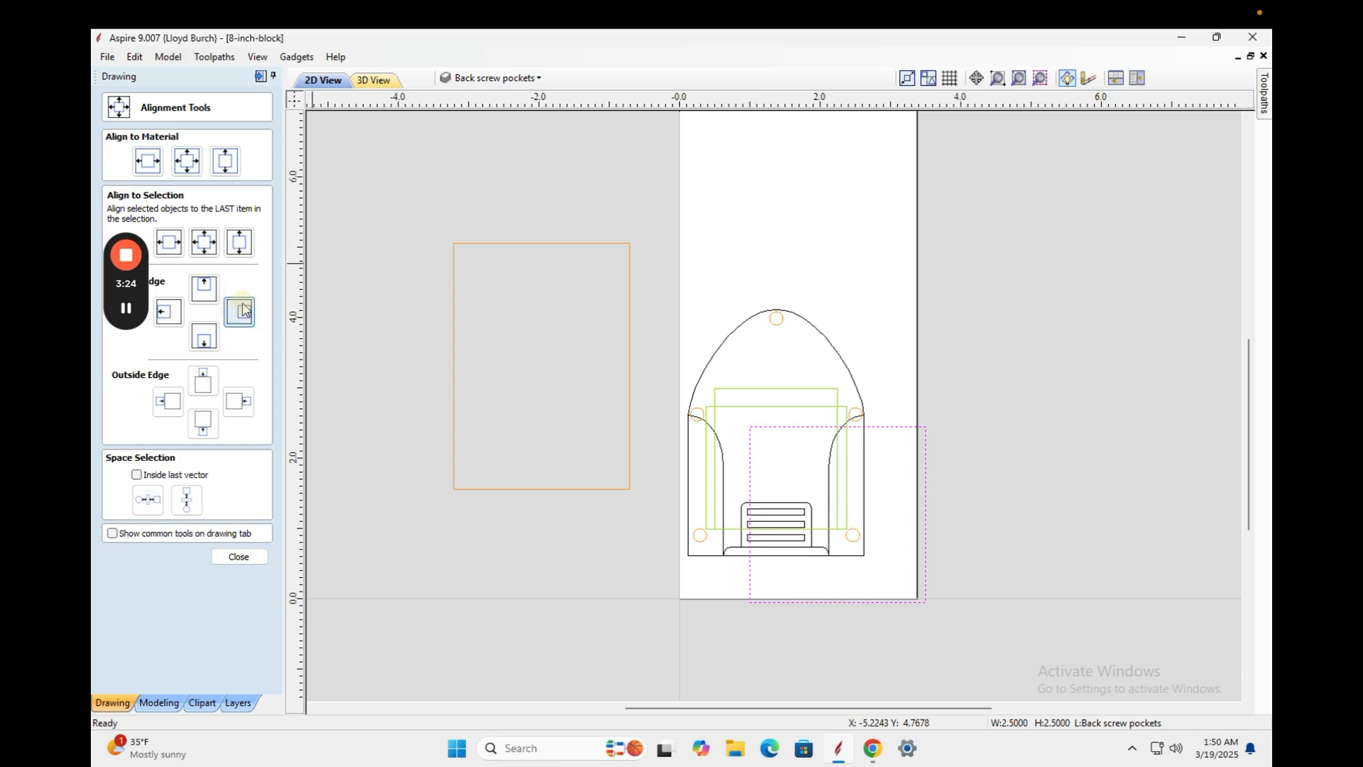
{"action": "left_click", "coordinate": [939, 324]}
{"action": "scroll", "coordinate": [942, 326], "scroll_direction": "down", "scroll_amount": 1}
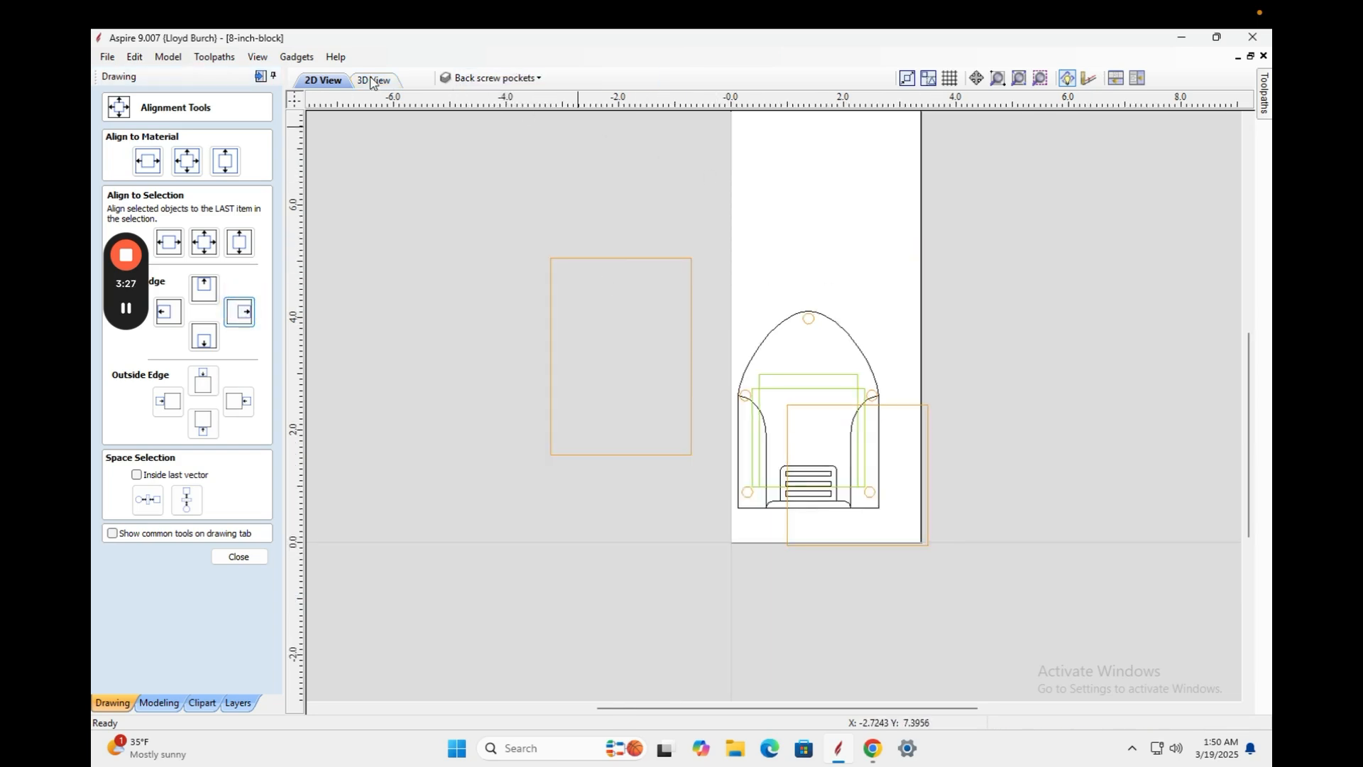
{"action": "left_click", "coordinate": [491, 78]}
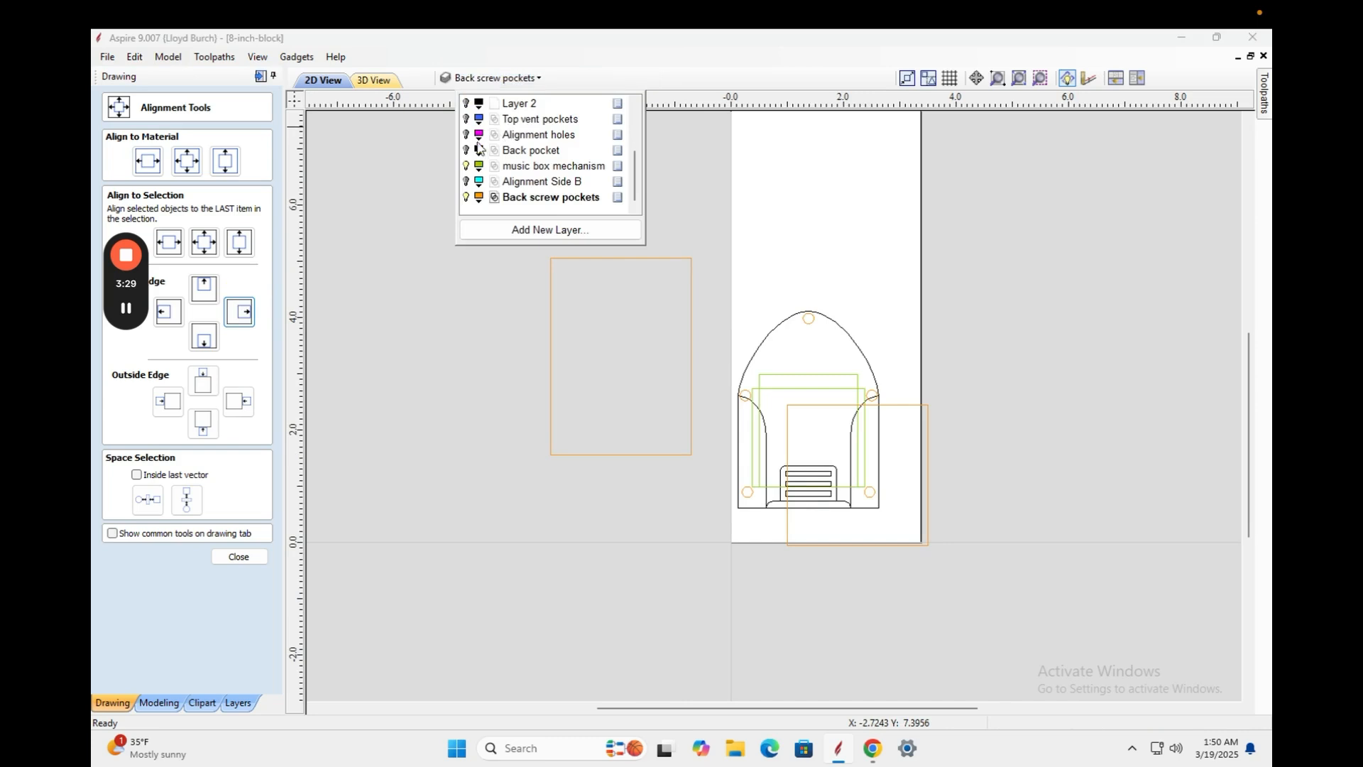
Show the Alignment side A, cutout, Top-most vectors, Big pockets and Layer 2 layers, keeping Bitmap Layer hidden.
{"action": "left_click_drag", "start_coordinate": [634, 181], "coordinate": [634, 131]}
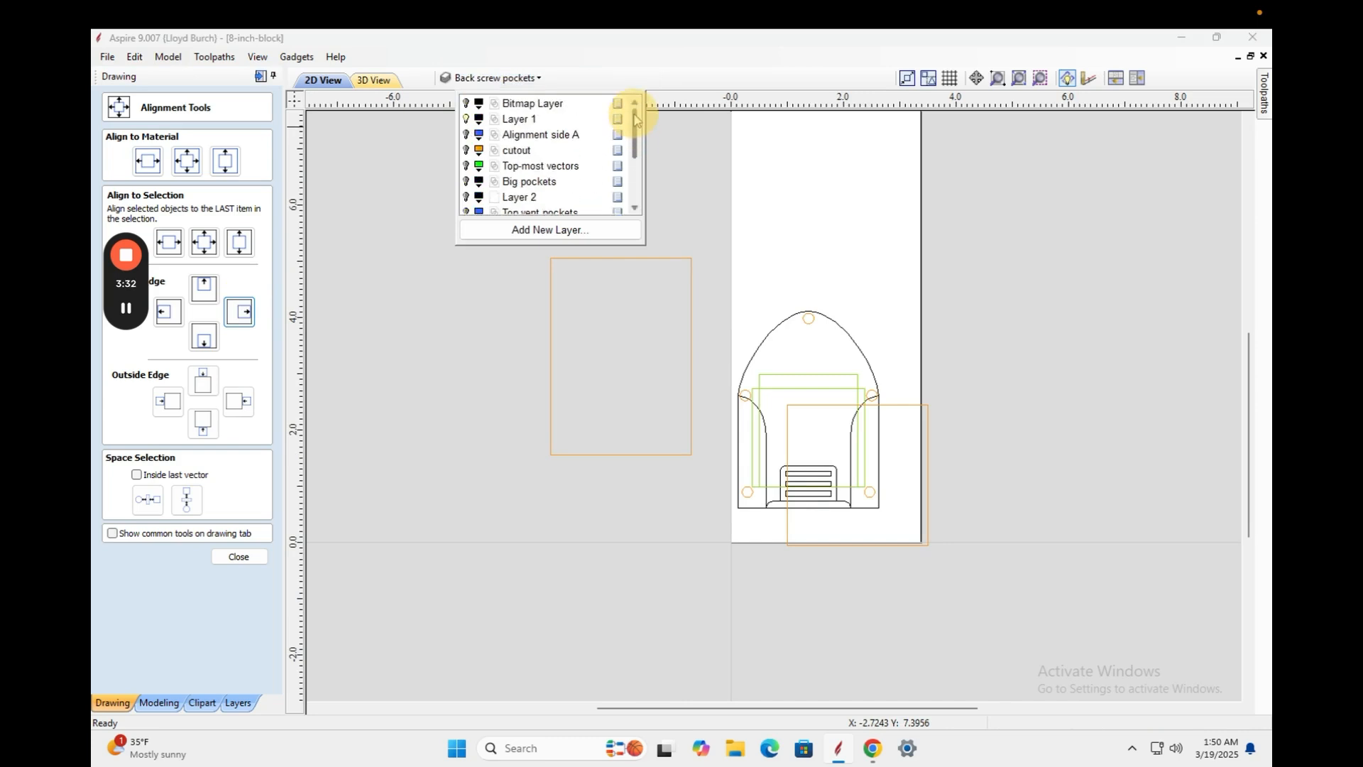
{"action": "left_click", "coordinate": [466, 135]}
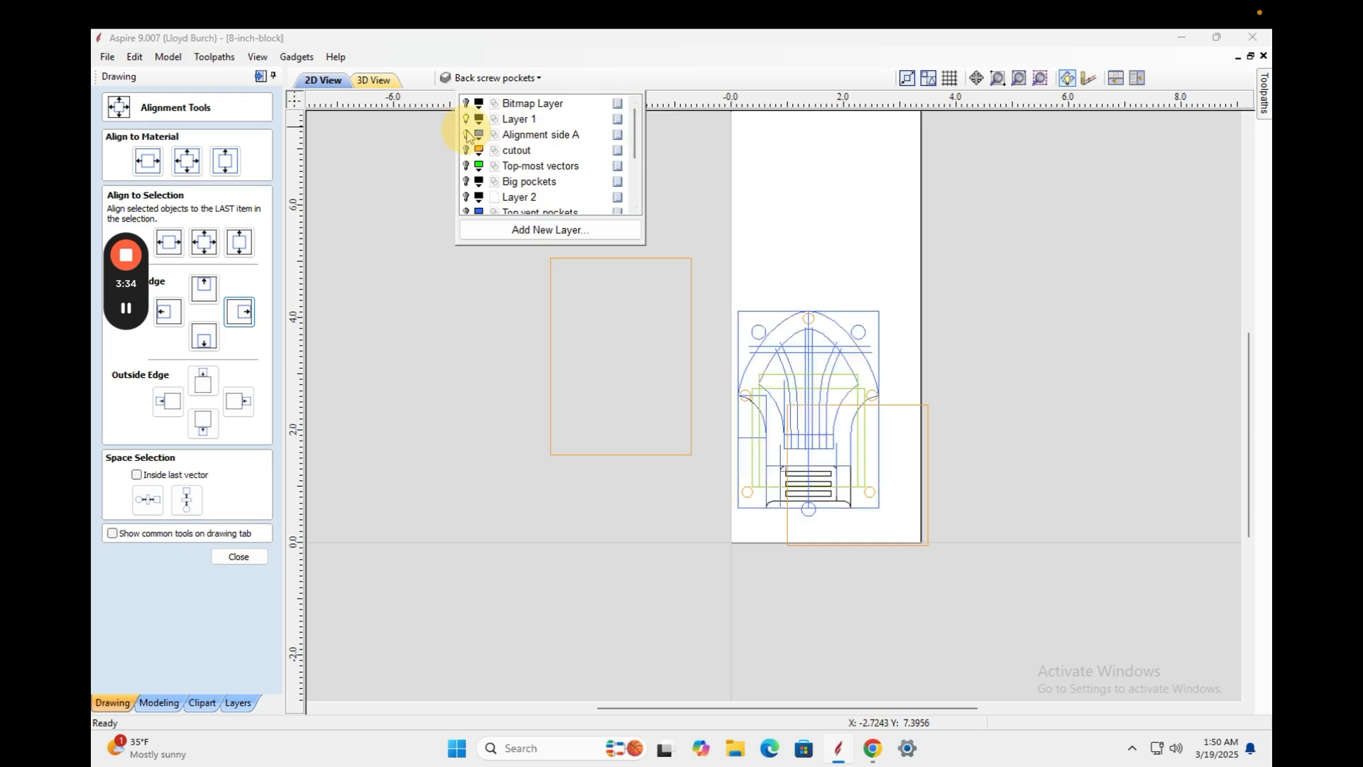
{"action": "left_click", "coordinate": [467, 150]}
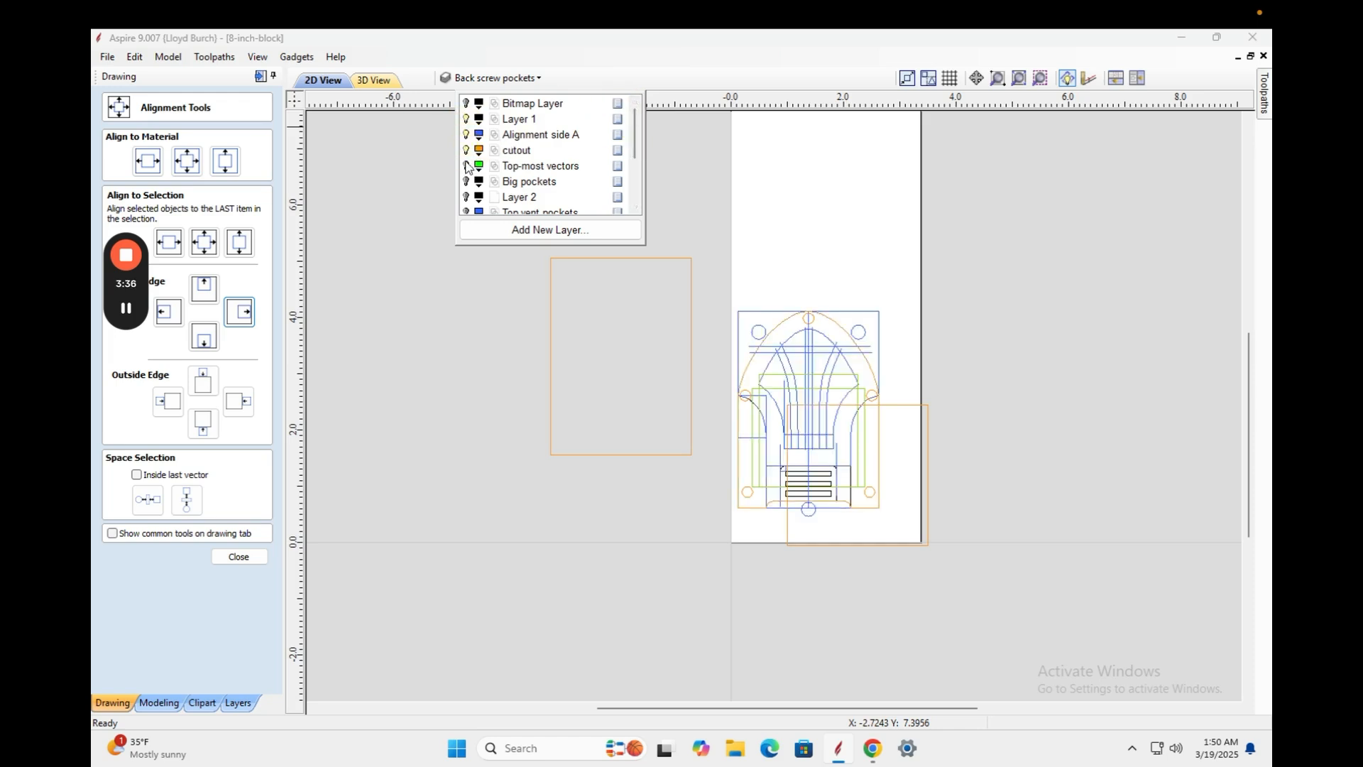
{"action": "left_click", "coordinate": [466, 166]}
{"action": "left_click", "coordinate": [467, 181]}
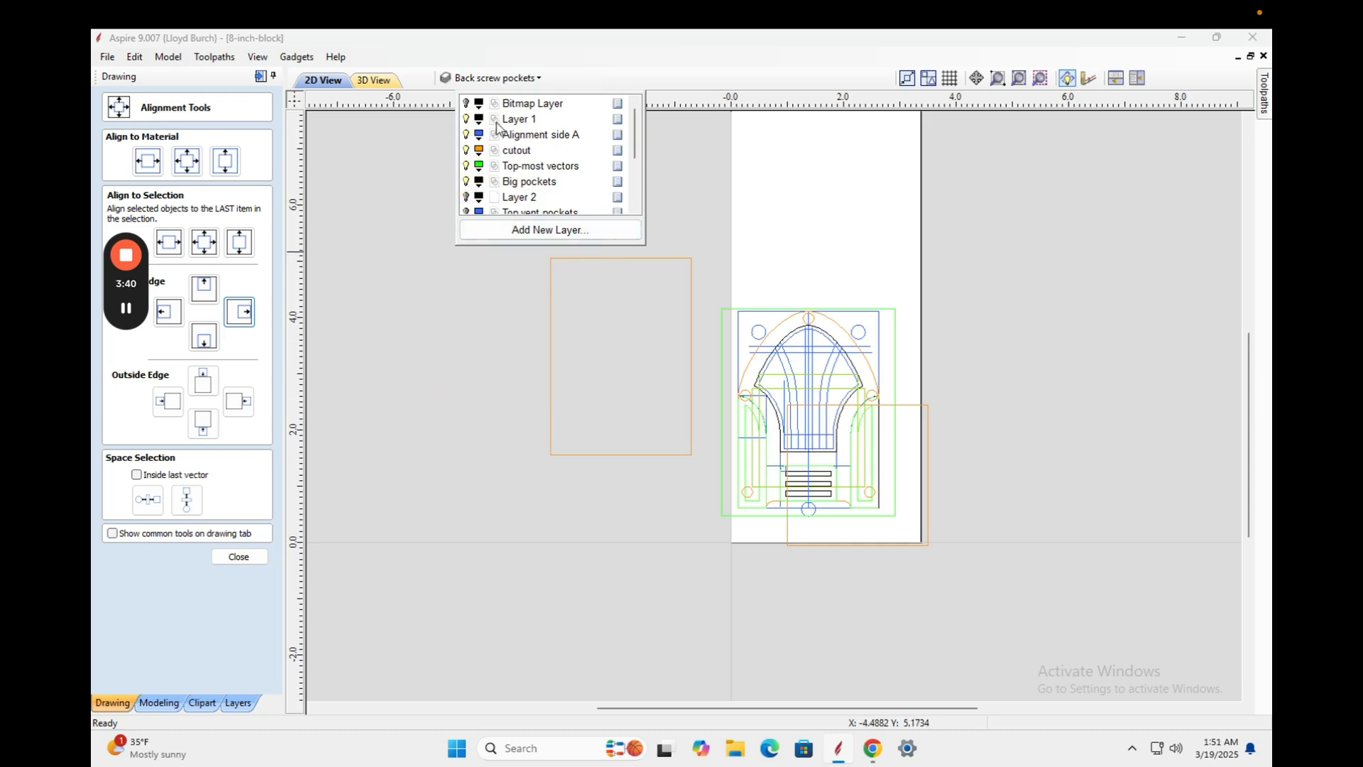
{"action": "left_click", "coordinate": [467, 103]}
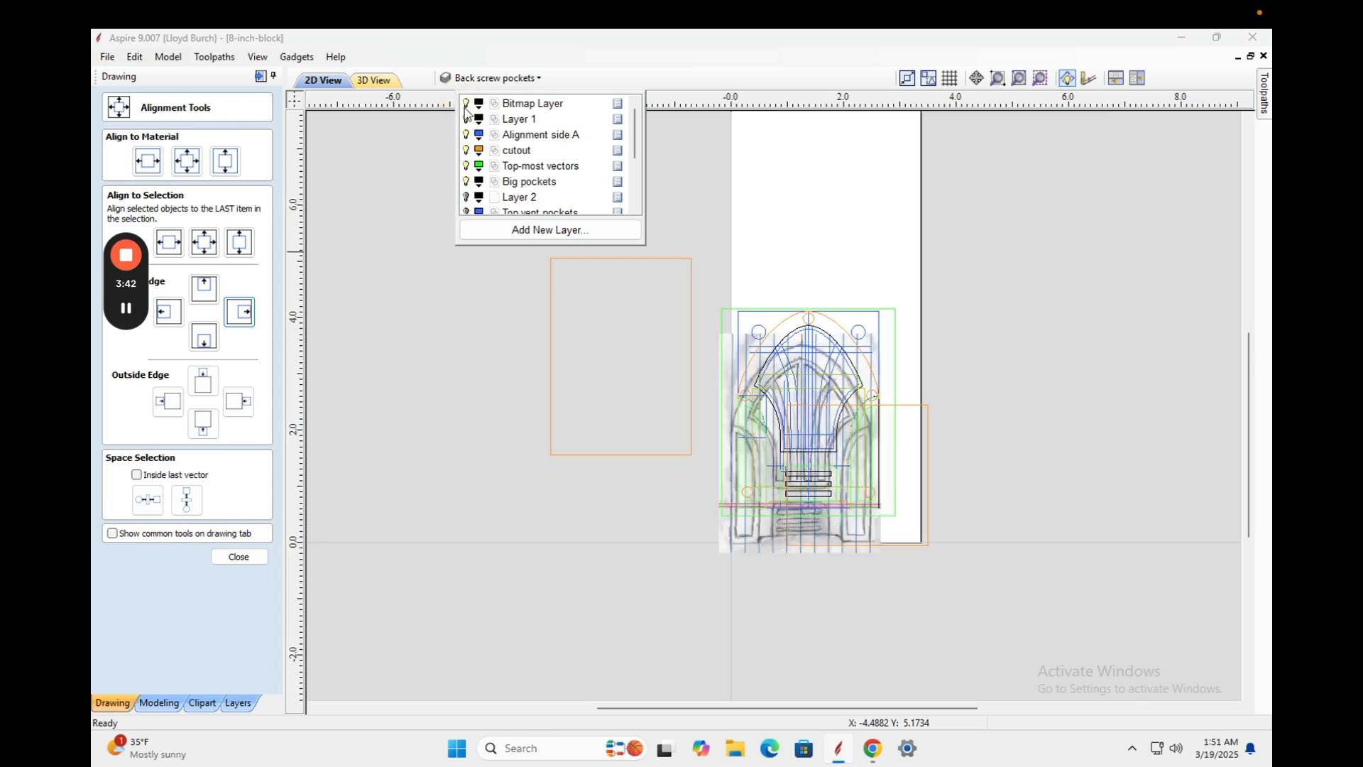
{"action": "left_click", "coordinate": [466, 103]}
{"action": "left_click", "coordinate": [466, 196]}
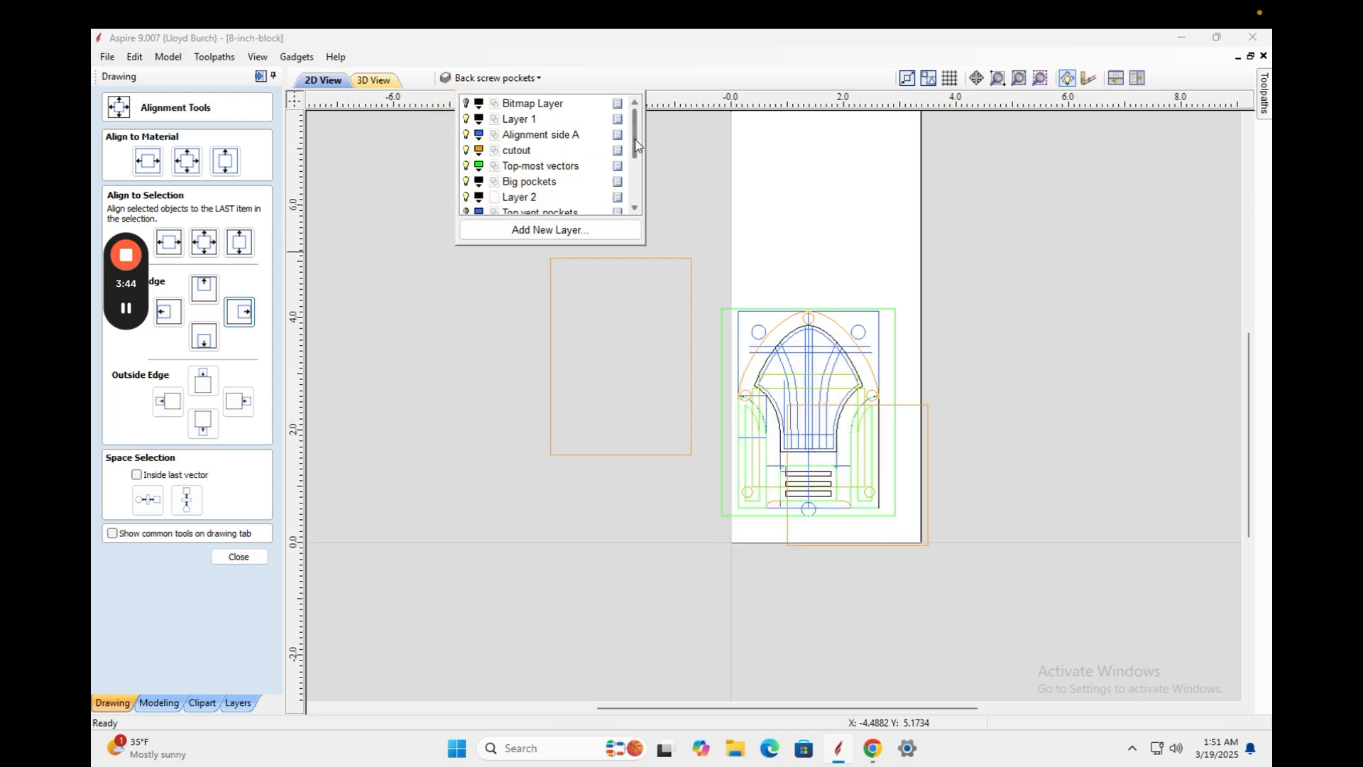
Show the Top vent pockets, Alignment holes, Back pocket and Alignment Side B layers.
{"action": "left_click_drag", "start_coordinate": [634, 137], "coordinate": [593, 158]}
{"action": "left_click", "coordinate": [466, 167]}
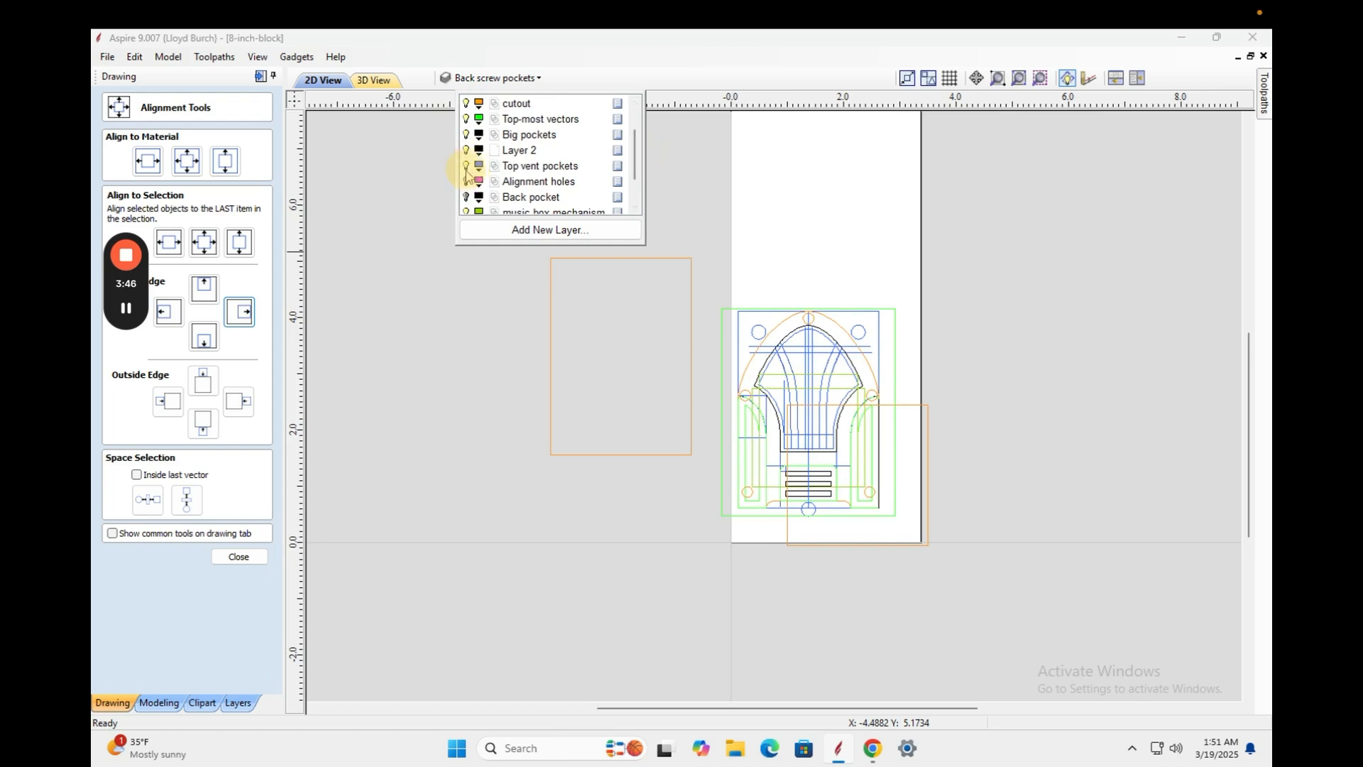
{"action": "left_click", "coordinate": [466, 182]}
{"action": "left_click", "coordinate": [466, 197]}
{"action": "left_click_drag", "start_coordinate": [636, 161], "coordinate": [625, 183]}
{"action": "left_click", "coordinate": [467, 182]}
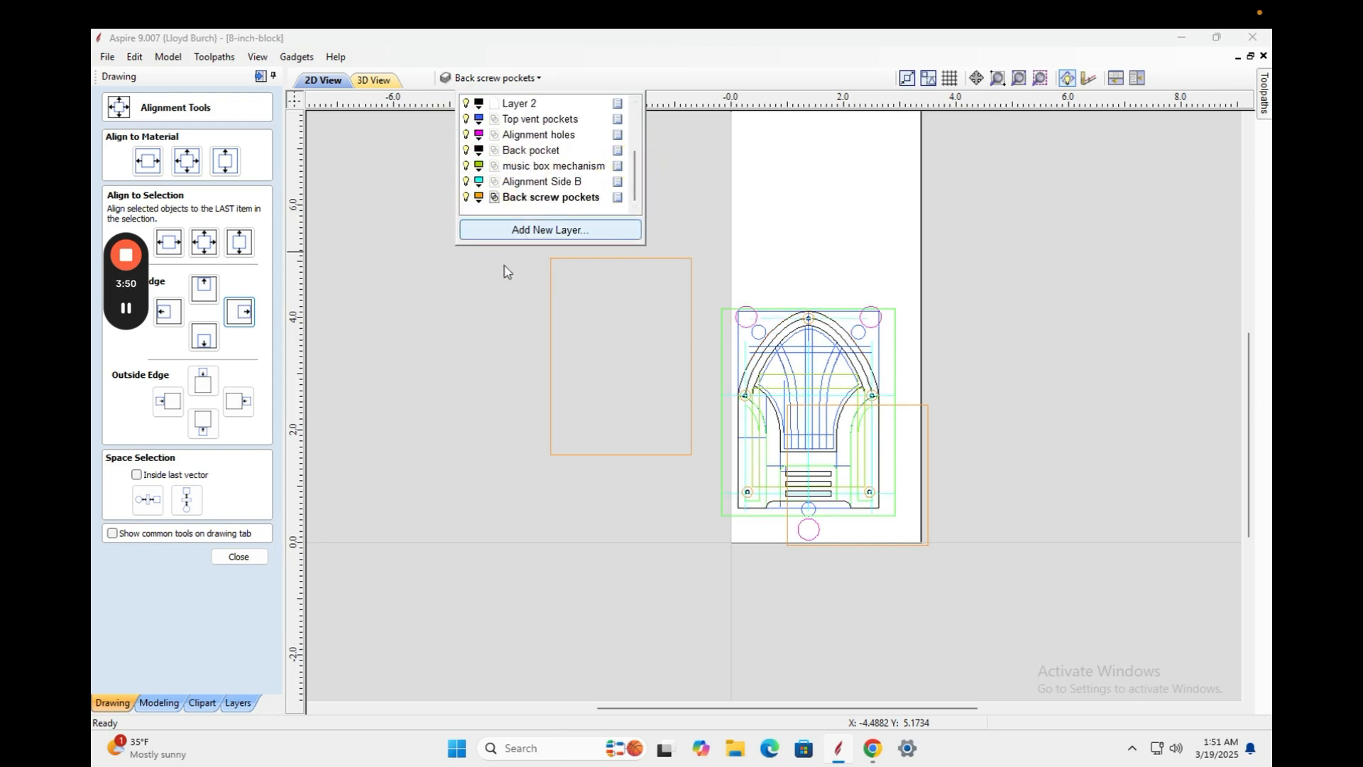
{"action": "left_click", "coordinate": [466, 288]}
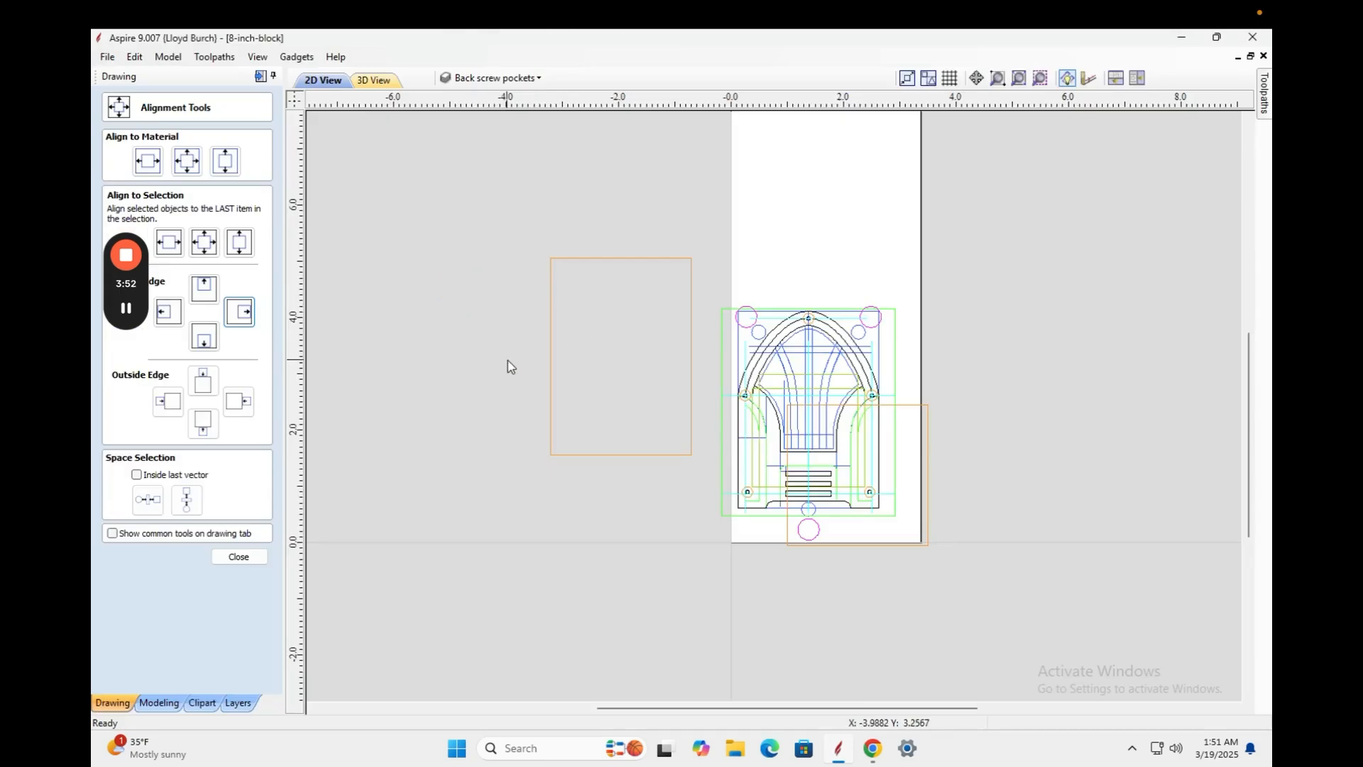
{"action": "scroll", "coordinate": [508, 366], "scroll_direction": "down", "scroll_amount": 1}
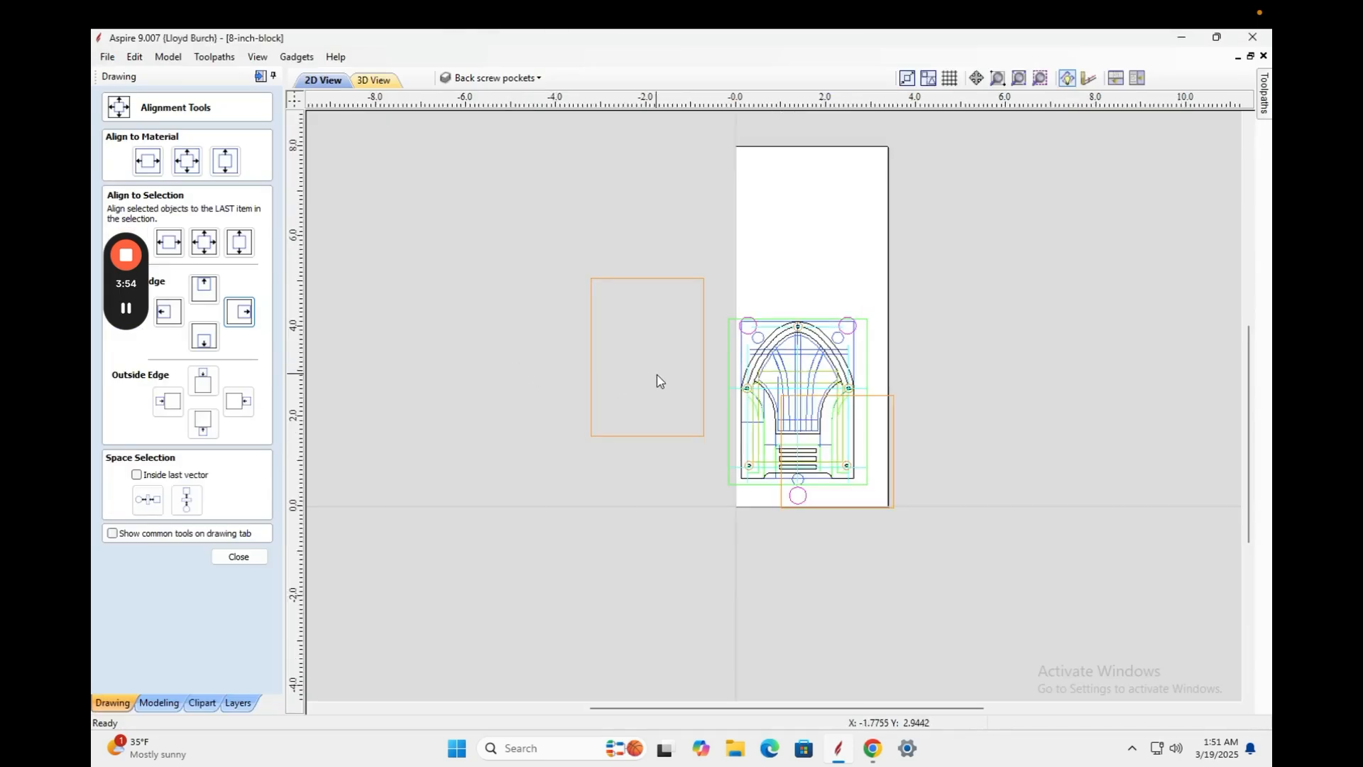
Draw a 3.25 by 8 inch rectangle covering the block.
{"action": "left_click", "coordinate": [249, 561]}
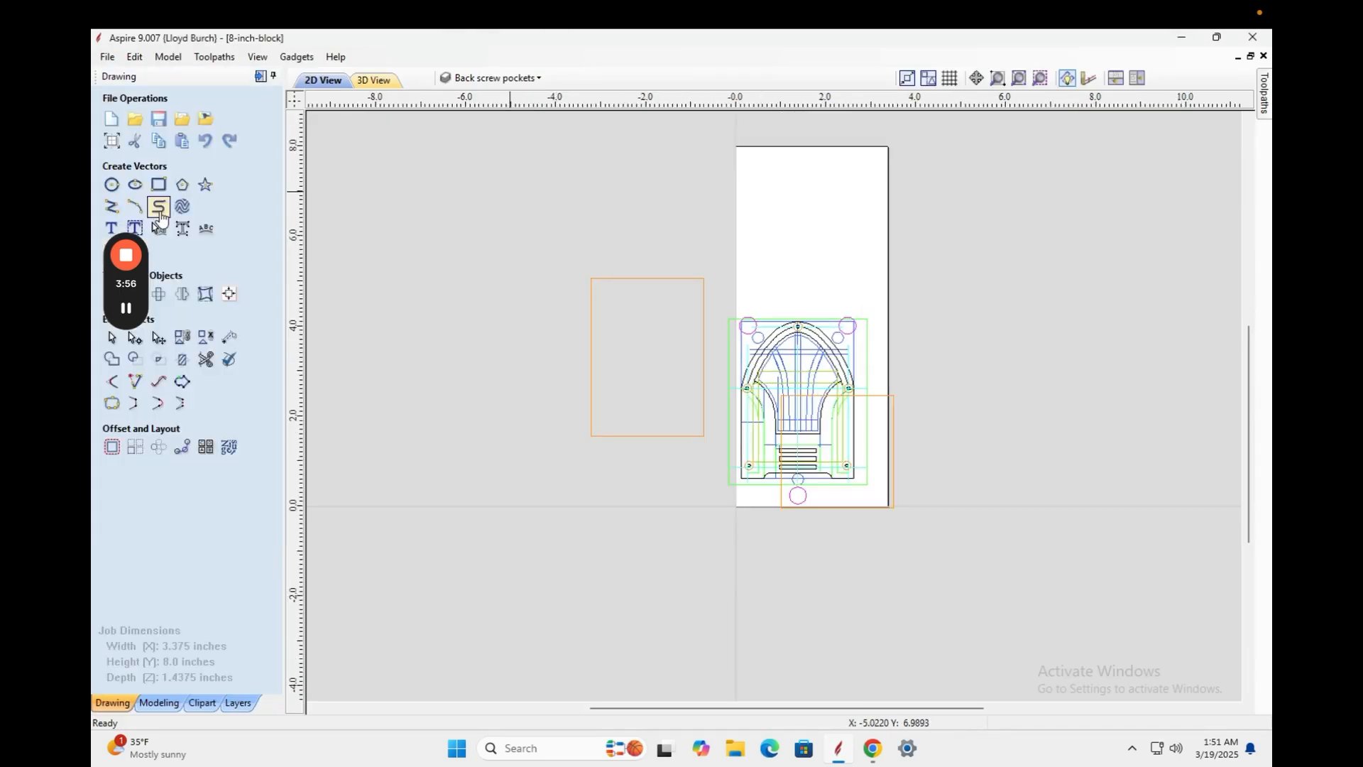
{"action": "left_click", "coordinate": [160, 188]}
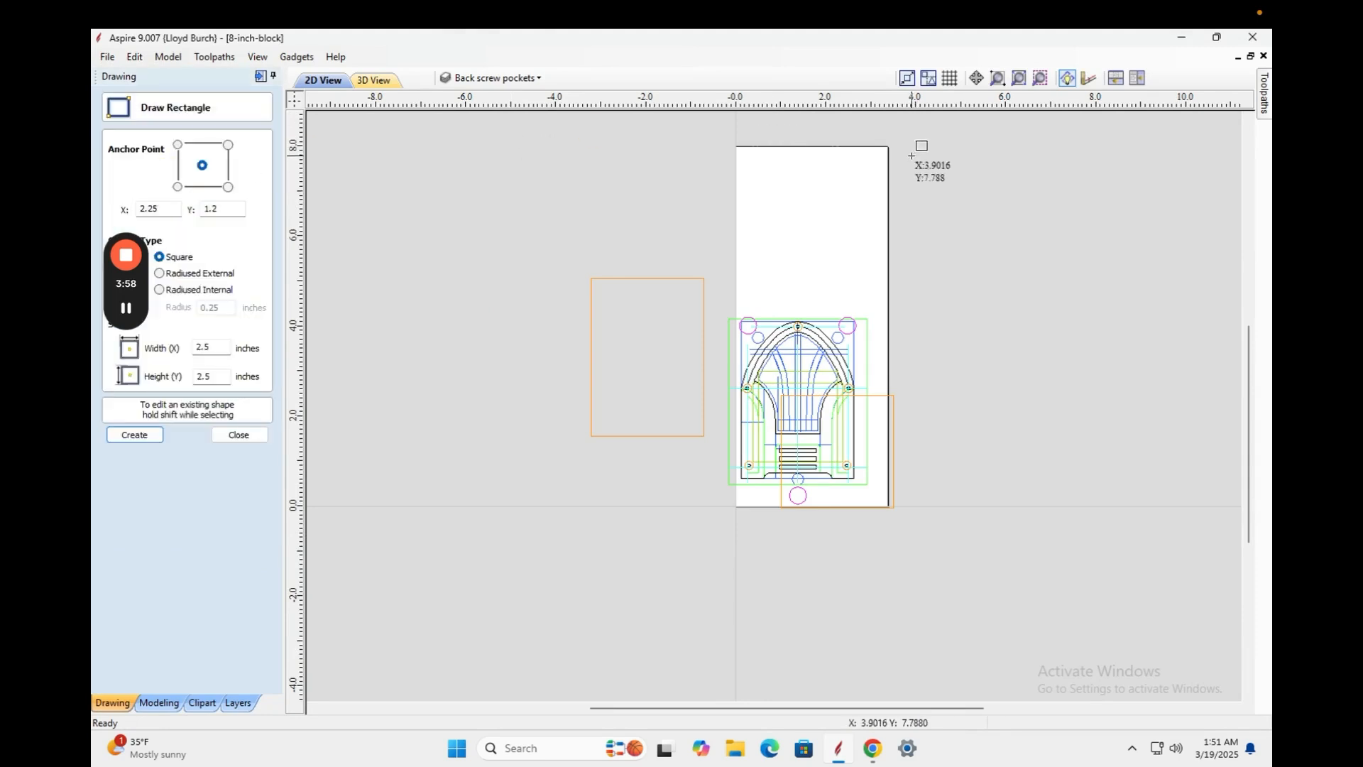
{"action": "mouse_move", "coordinate": [888, 147]}
{"action": "left_mouse_down"}
{"action": "mouse_move", "coordinate": [774, 375]}
{"action": "mouse_move", "coordinate": [741, 507]}
{"action": "left_mouse_up"}
{"action": "right_click", "coordinate": [636, 492]}
{"action": "left_click", "coordinate": [741, 255]}
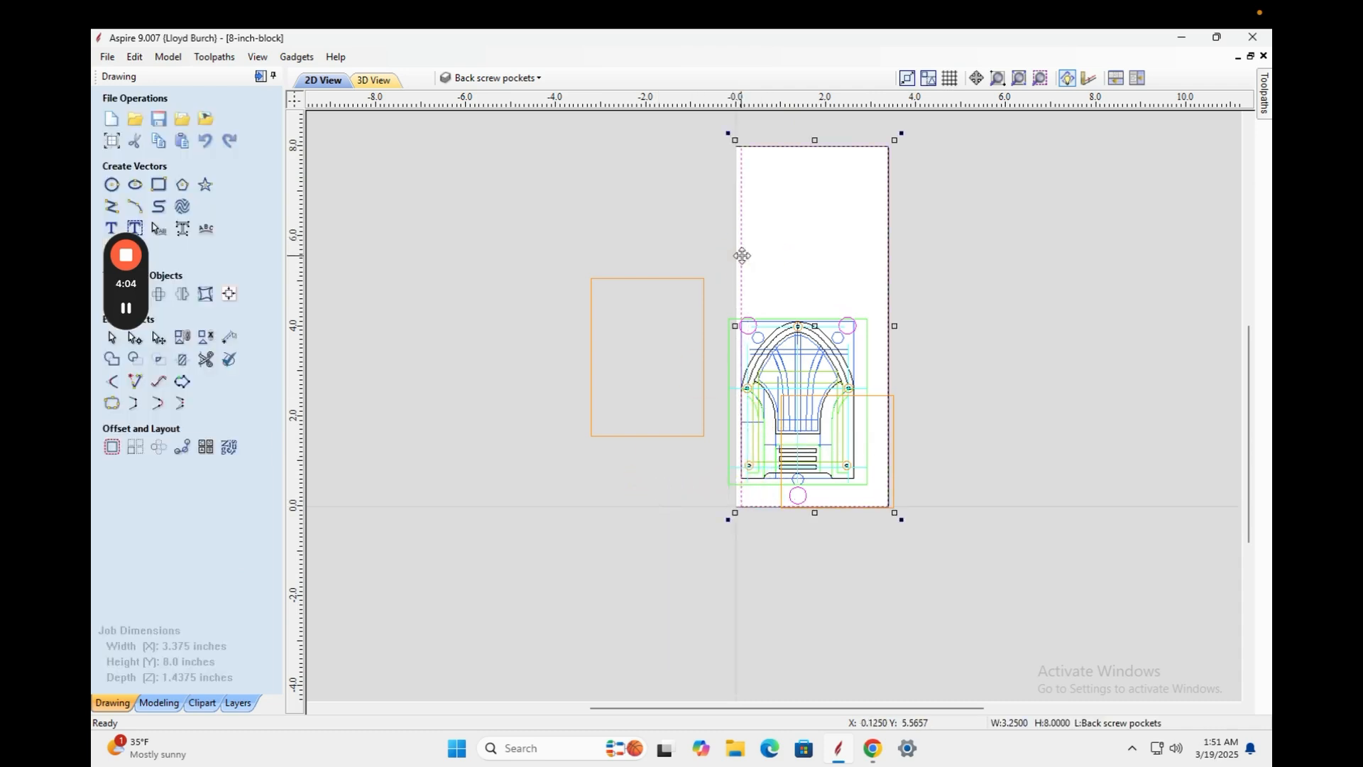
{"action": "left_click", "coordinate": [742, 255]}
{"action": "left_click", "coordinate": [742, 270]}
{"action": "left_click", "coordinate": [705, 236]}
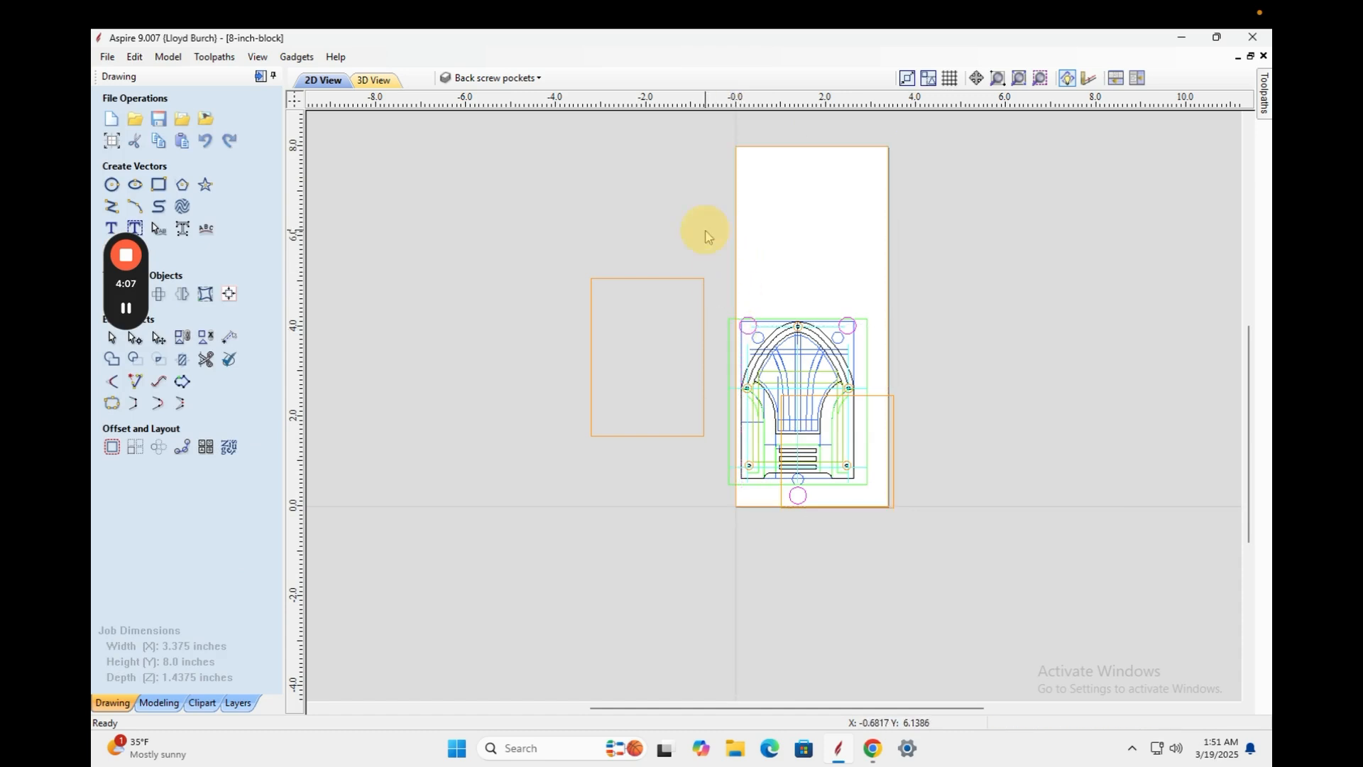
Align the small lower-right square right and bottom against the tall block rectangle.
{"action": "left_click", "coordinate": [875, 395]}
{"action": "left_click", "coordinate": [889, 272], "text": "shift"}
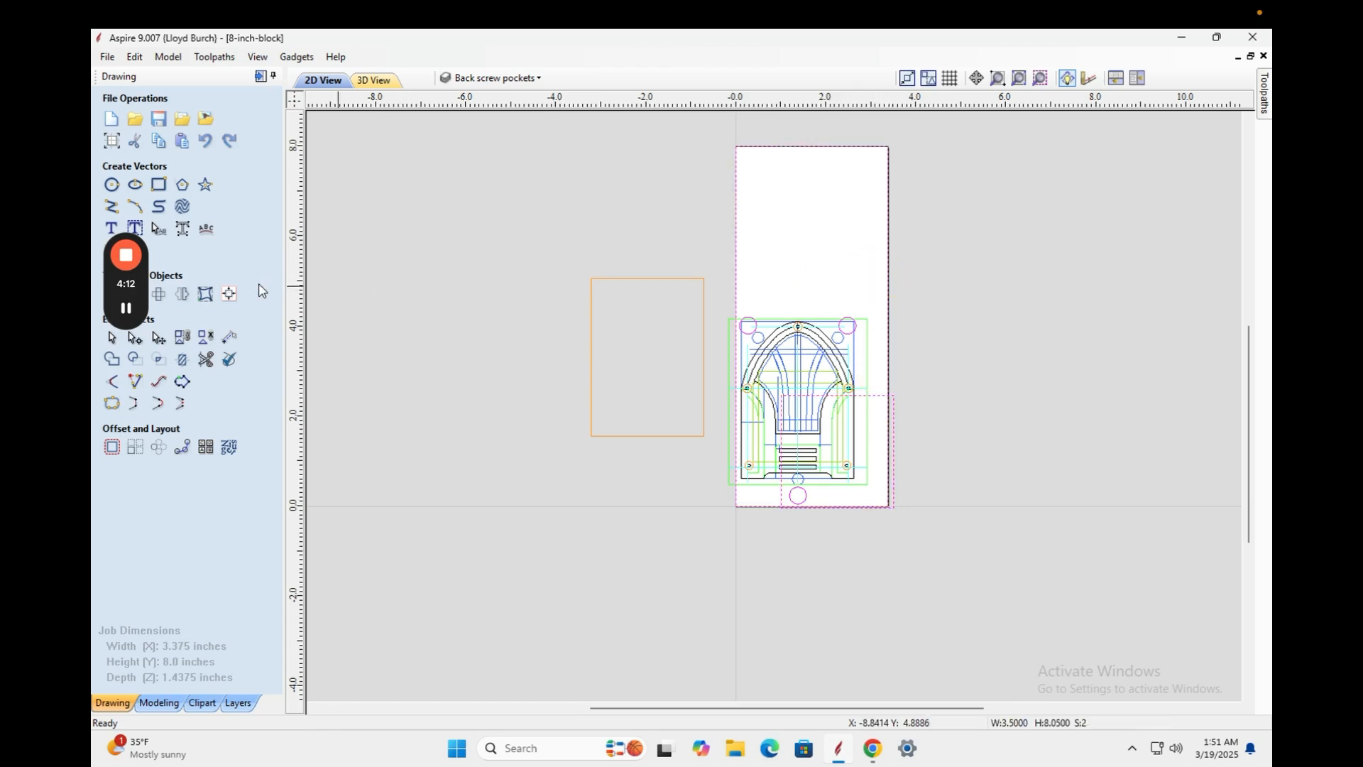
{"action": "left_click", "coordinate": [227, 294]}
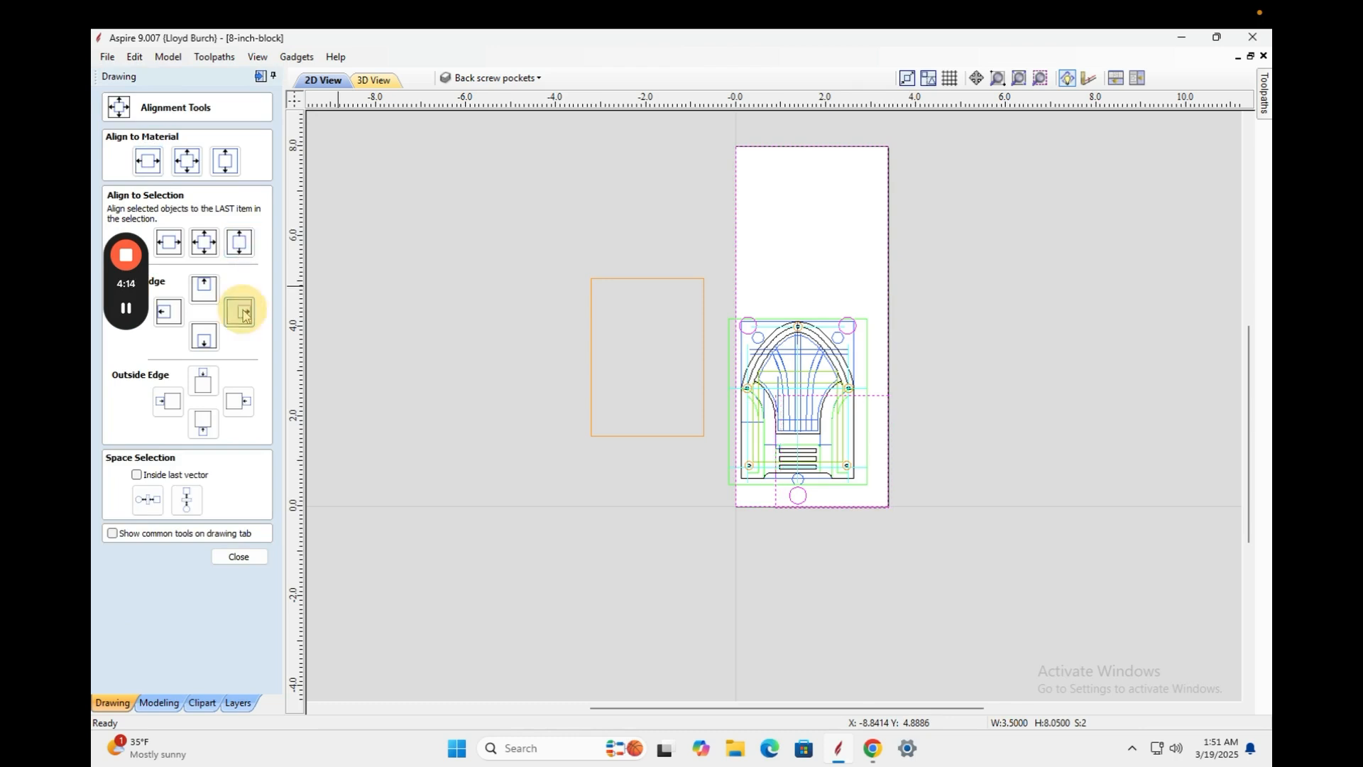
{"action": "left_click", "coordinate": [239, 311]}
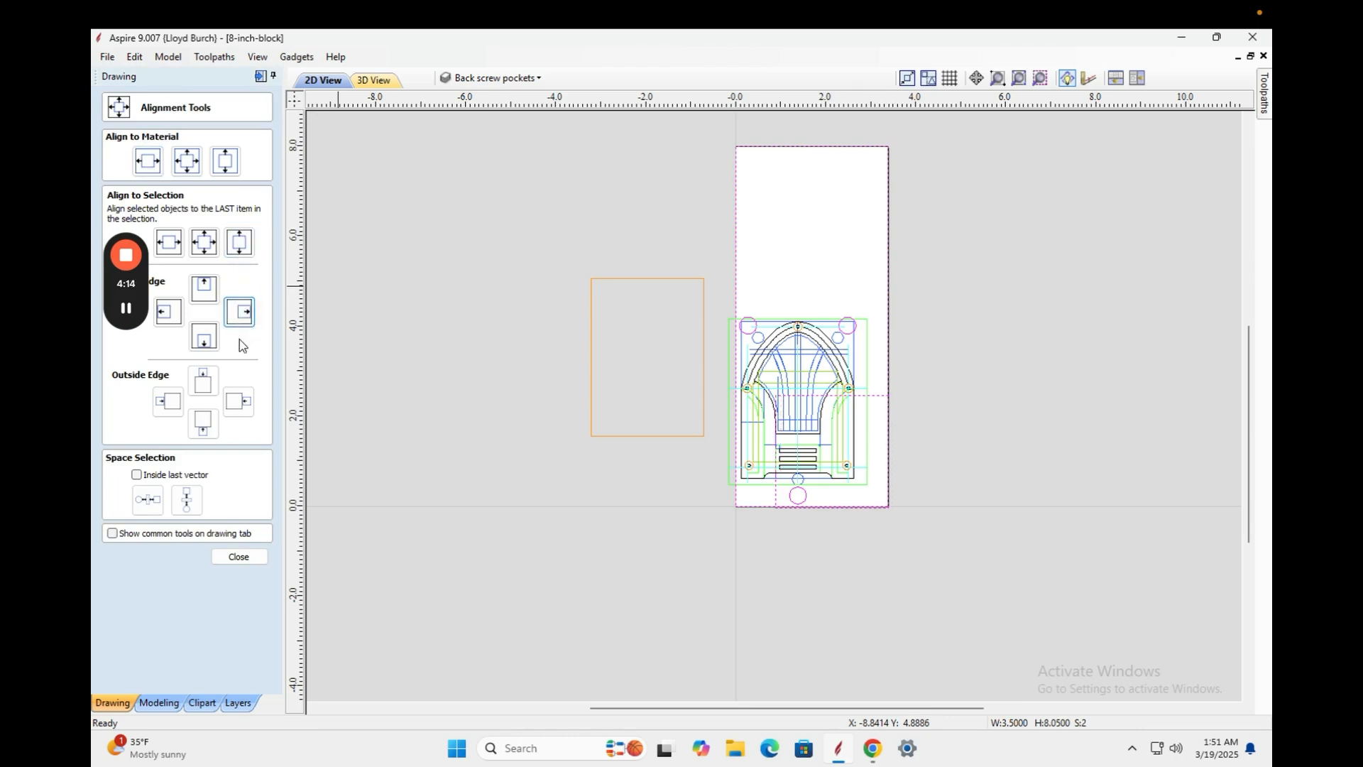
{"action": "left_click", "coordinate": [235, 559]}
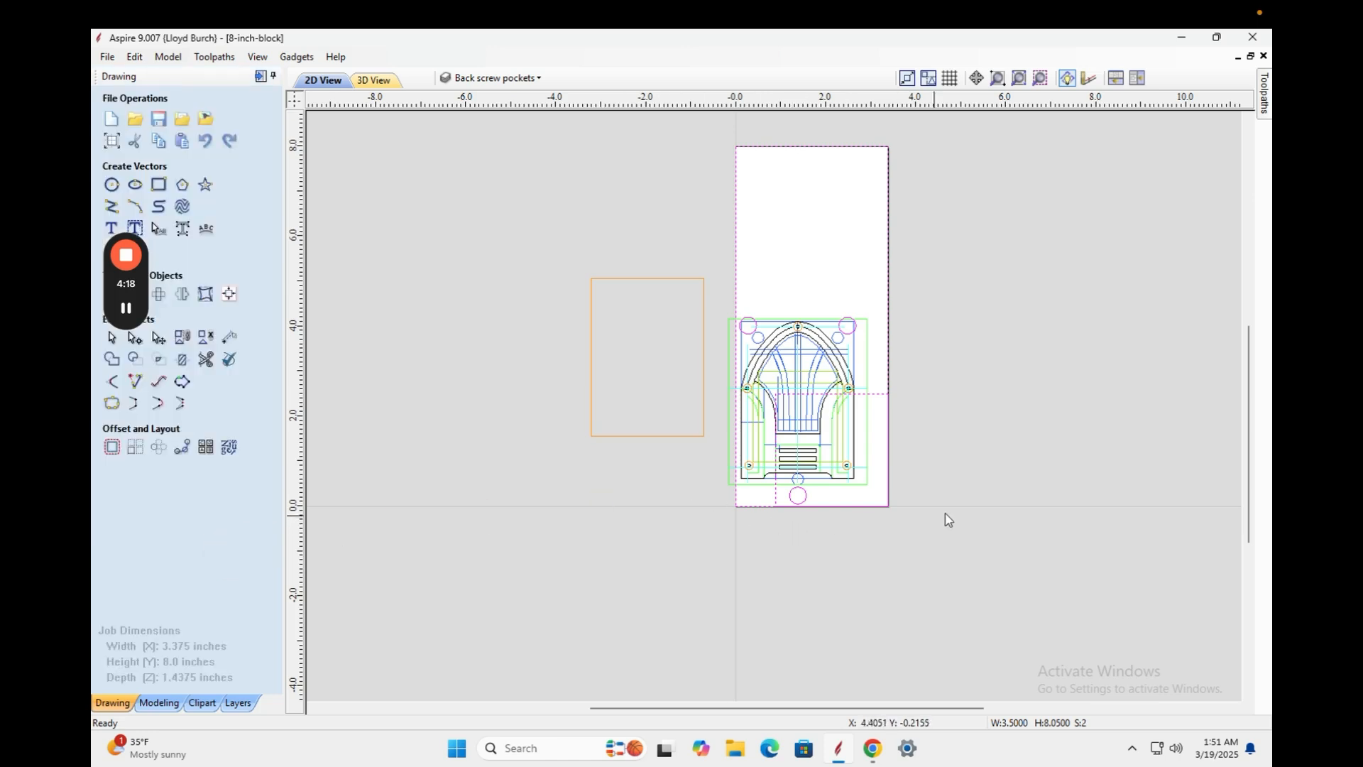
{"action": "scroll", "coordinate": [945, 513], "scroll_direction": "down", "scroll_amount": 2}
{"action": "scroll", "coordinate": [945, 514], "scroll_direction": "up", "scroll_amount": 2}
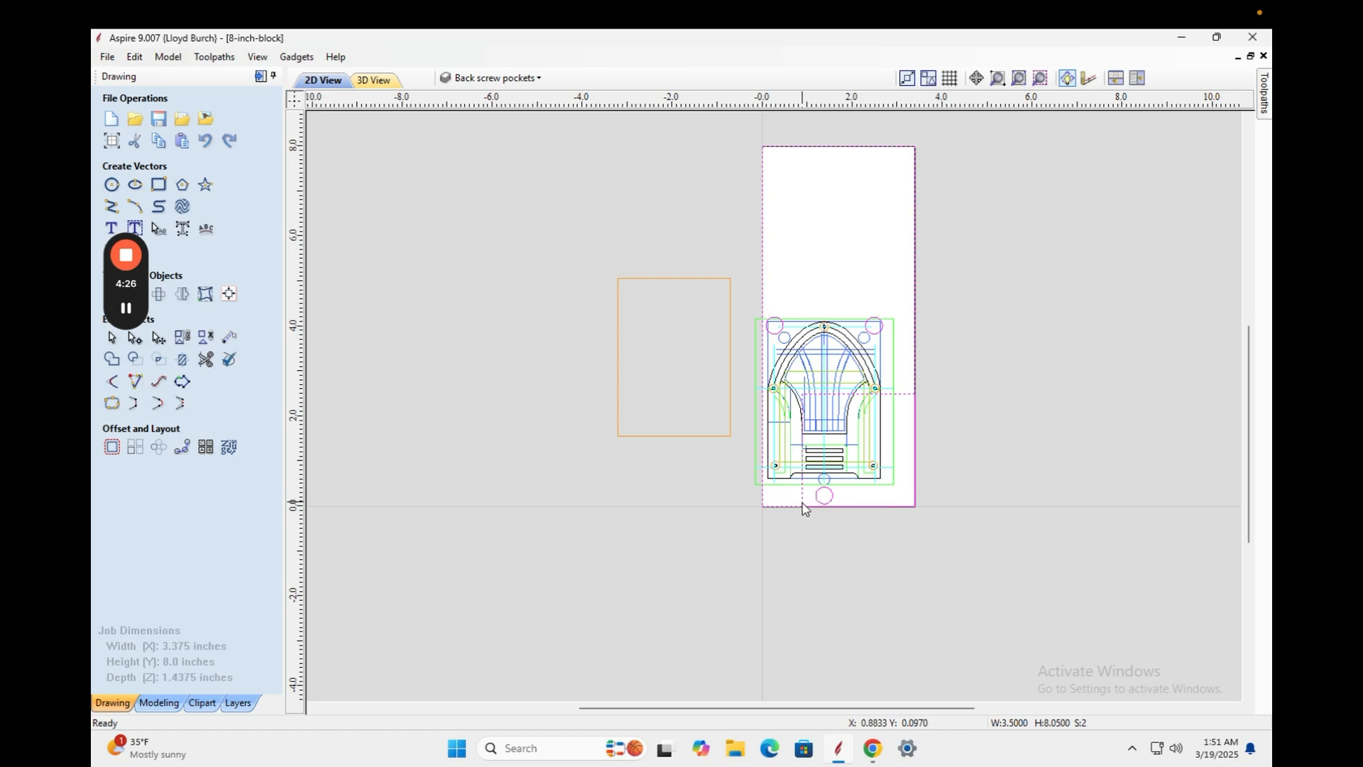
{"action": "left_click", "coordinate": [947, 431]}
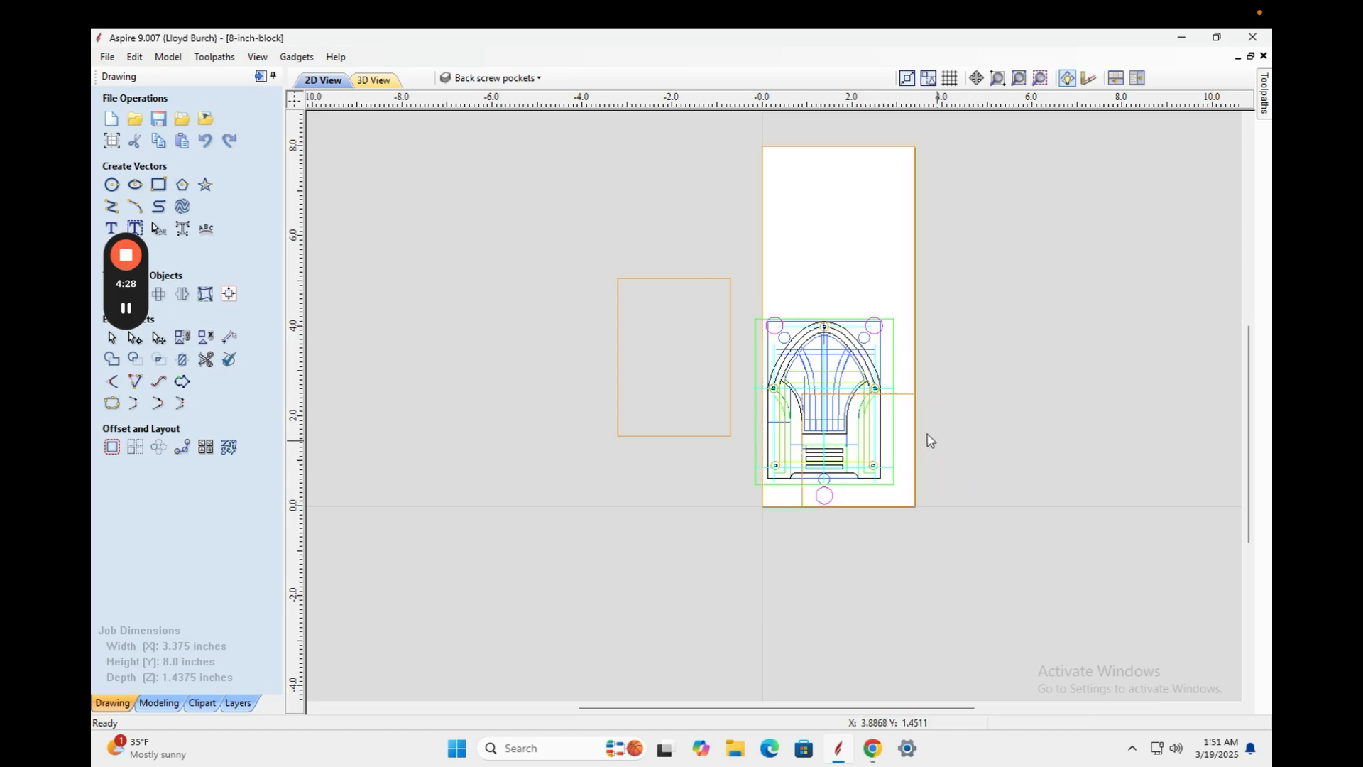
{"action": "left_click_drag", "start_coordinate": [905, 308], "coordinate": [748, 501]}
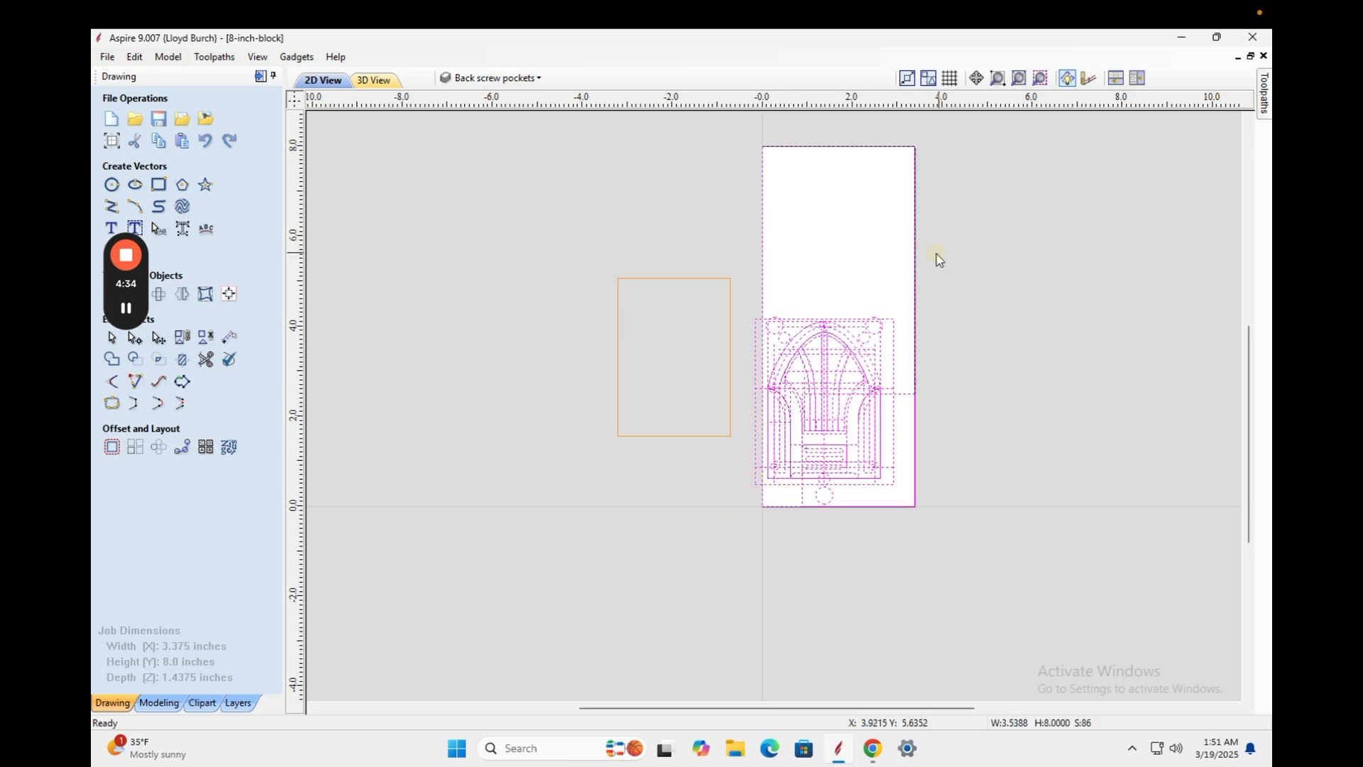
{"action": "left_click", "coordinate": [940, 259], "text": "ctrl"}
{"action": "left_click", "coordinate": [906, 404], "text": "ctrl"}
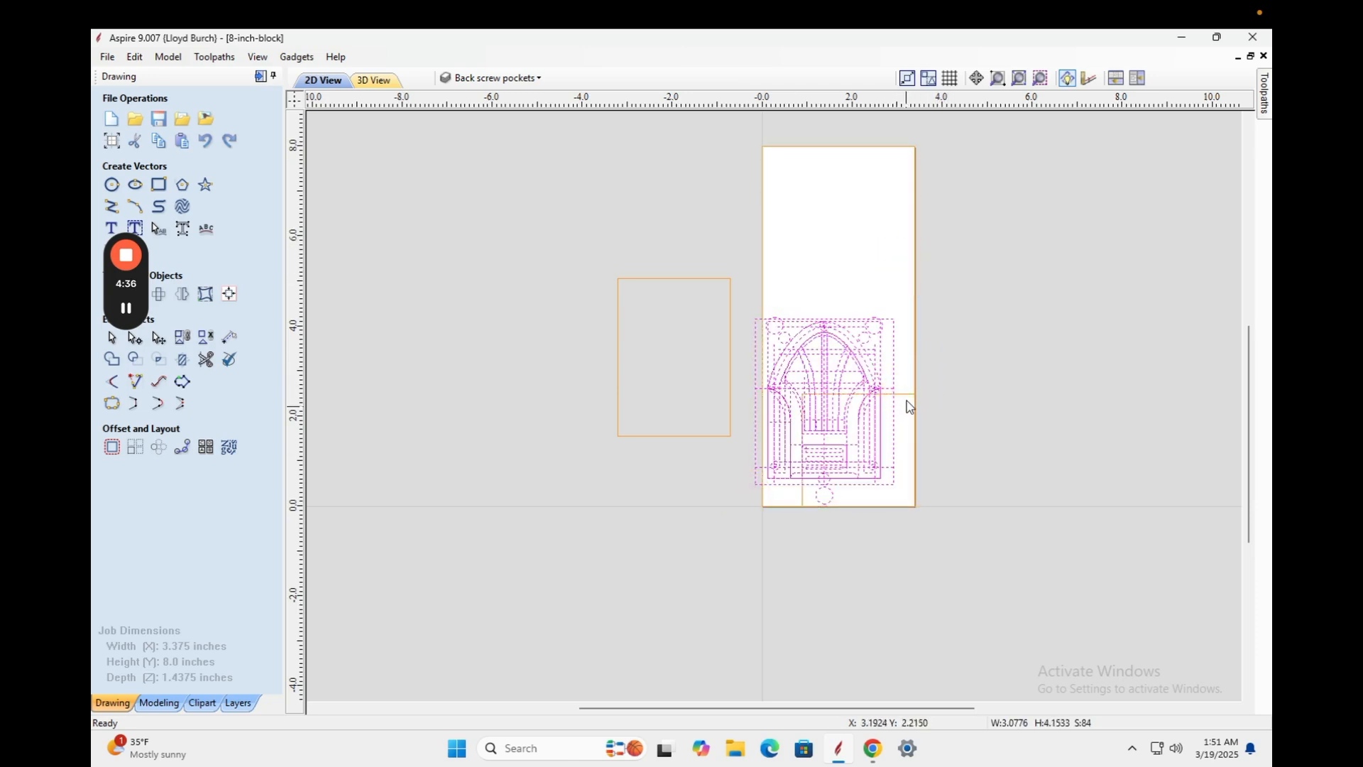
{"action": "scroll", "coordinate": [951, 424], "scroll_direction": "down", "scroll_amount": 2}
{"action": "scroll", "coordinate": [950, 425], "scroll_direction": "up", "scroll_amount": 3}
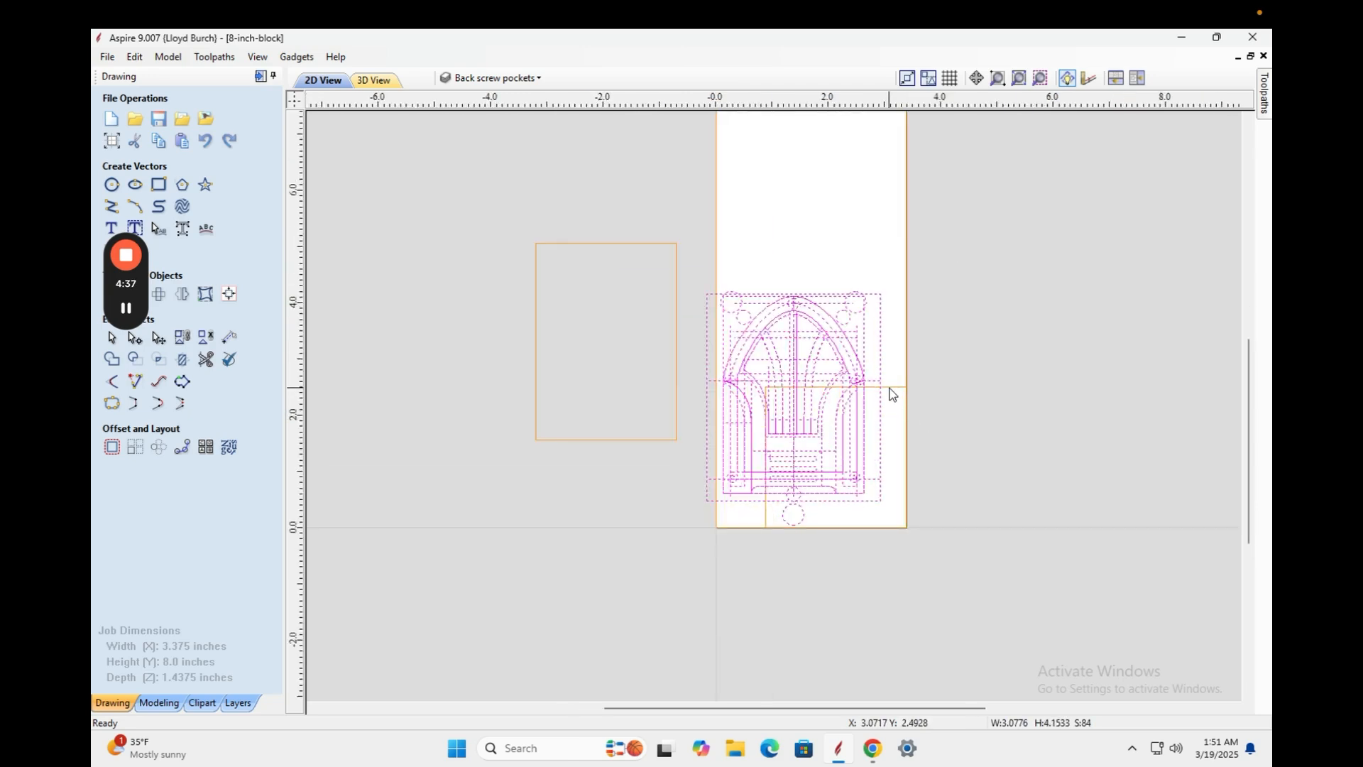
{"action": "scroll", "coordinate": [893, 395], "scroll_direction": "up", "scroll_amount": 3}
{"action": "scroll", "coordinate": [894, 395], "scroll_direction": "down", "scroll_amount": 1}
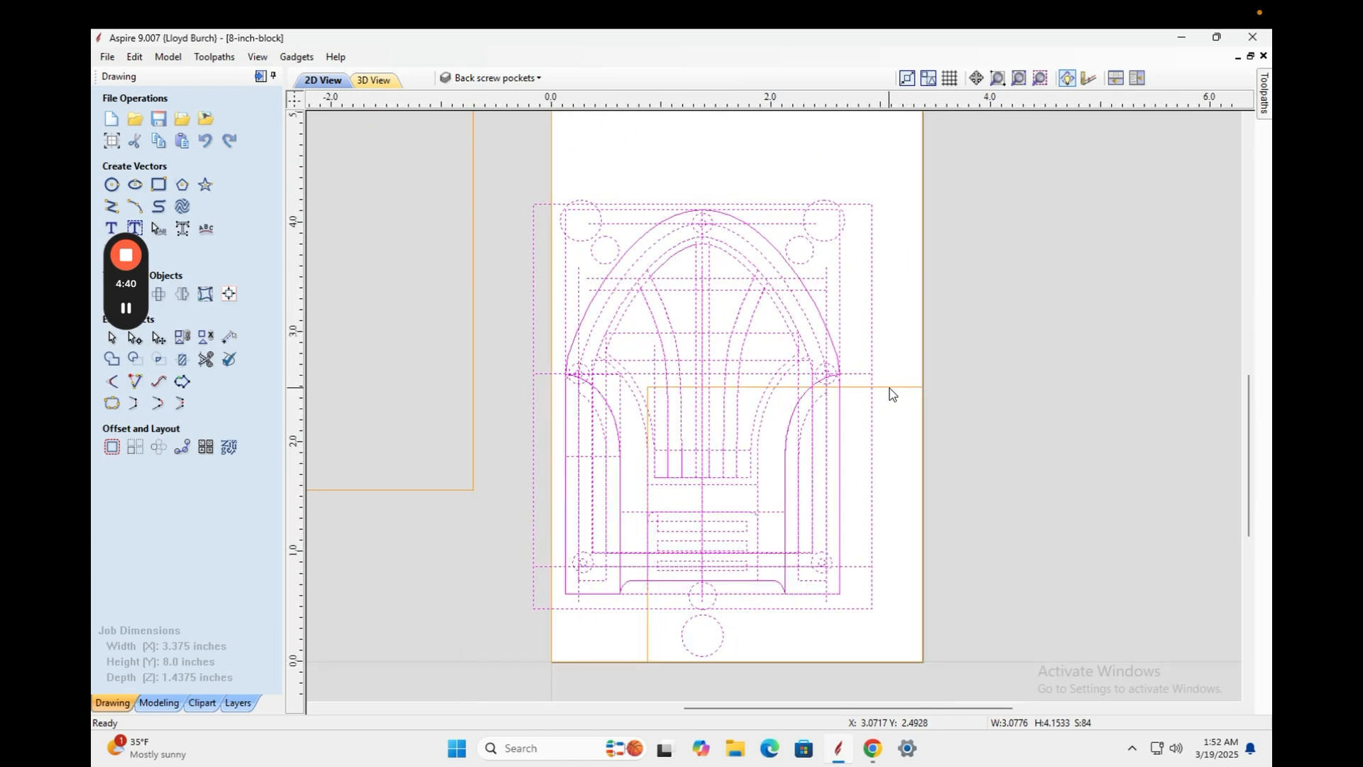
{"action": "left_click", "coordinate": [809, 291]}
{"action": "left_click_drag", "start_coordinate": [884, 187], "coordinate": [686, 615]}
{"action": "key", "text": "super"}
{"action": "key", "text": "super"}
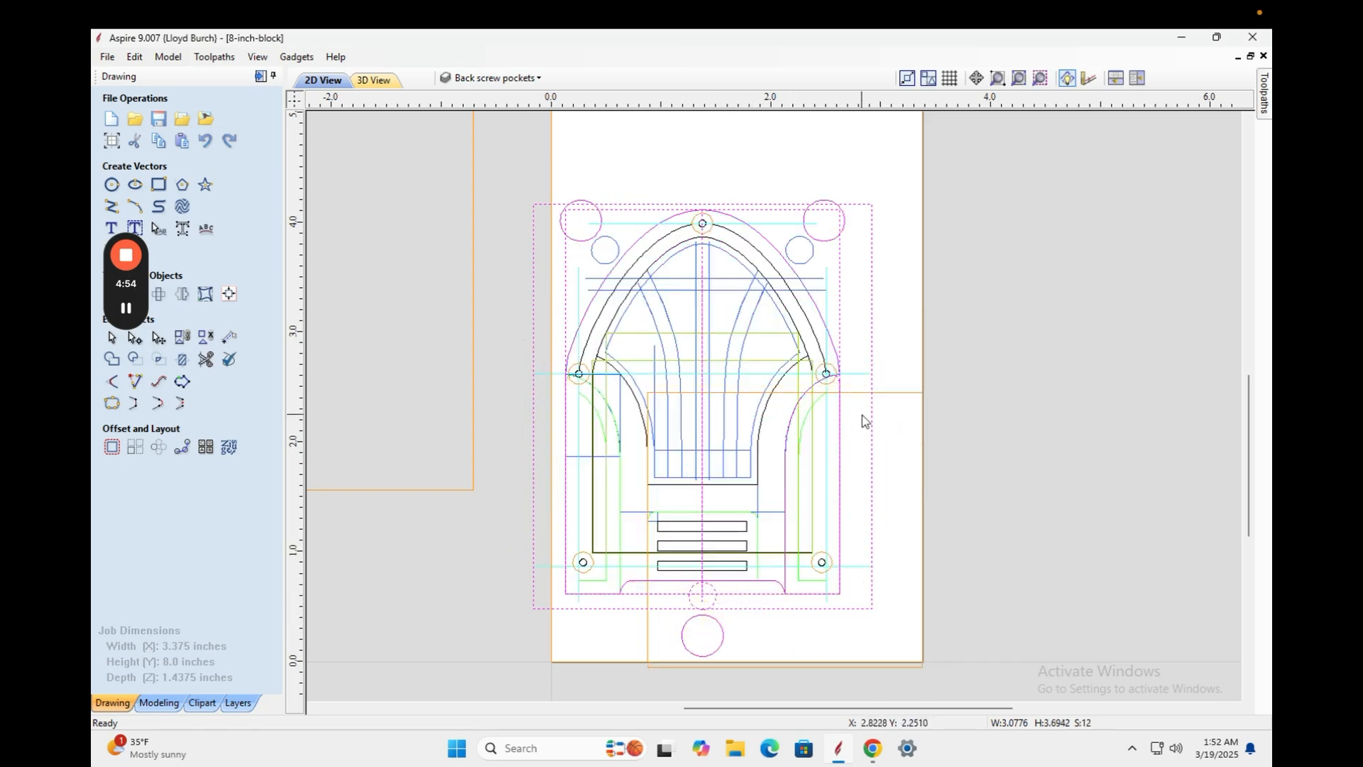
{"action": "key", "text": "ctrl+z"}
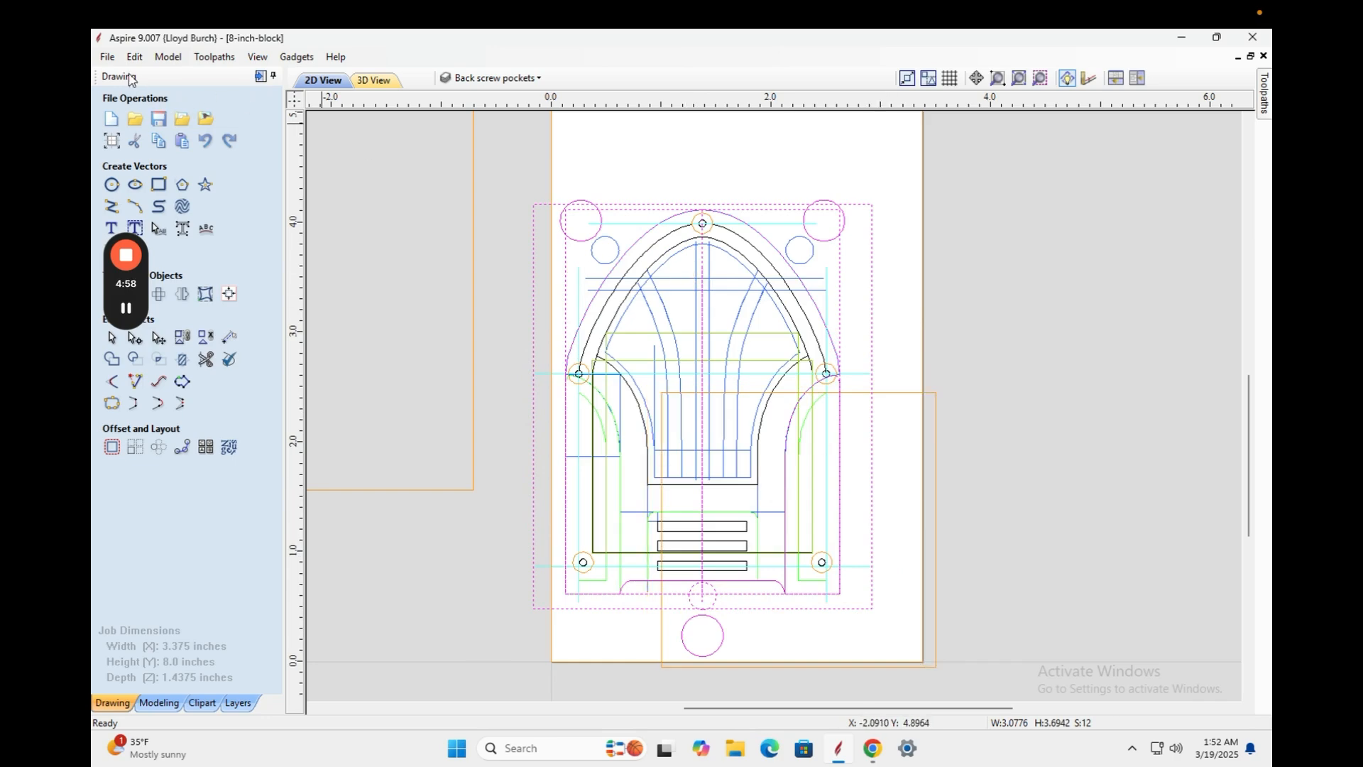
{"action": "left_click", "coordinate": [229, 146]}
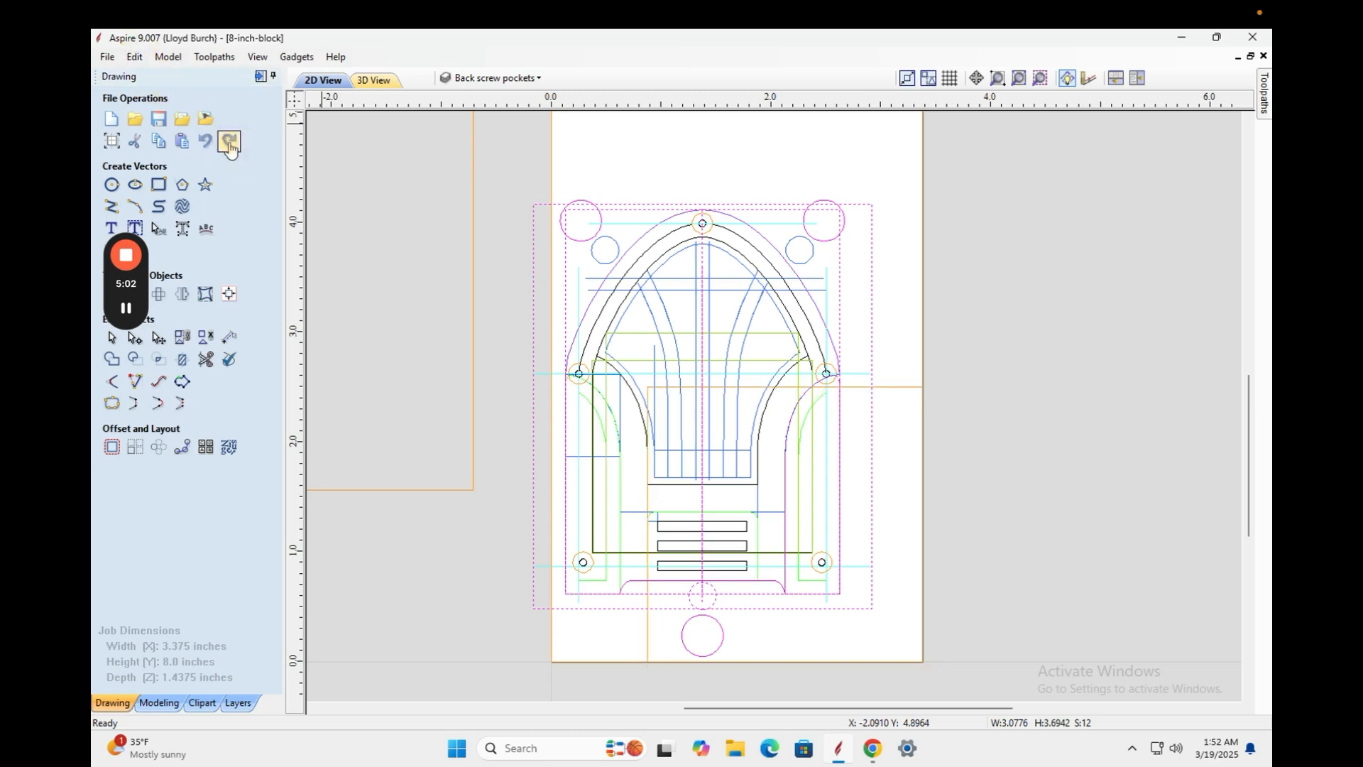
{"action": "left_click", "coordinate": [205, 140]}
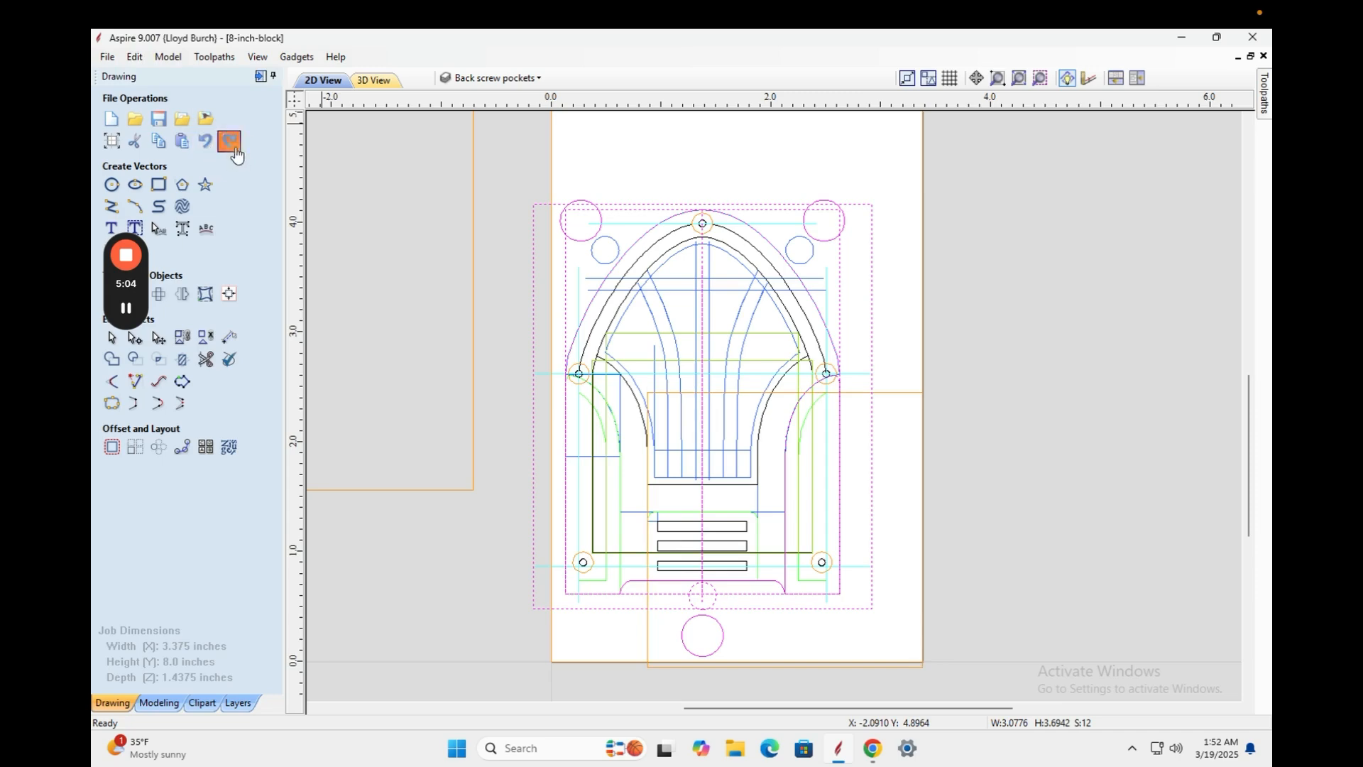
{"action": "left_click", "coordinate": [233, 148]}
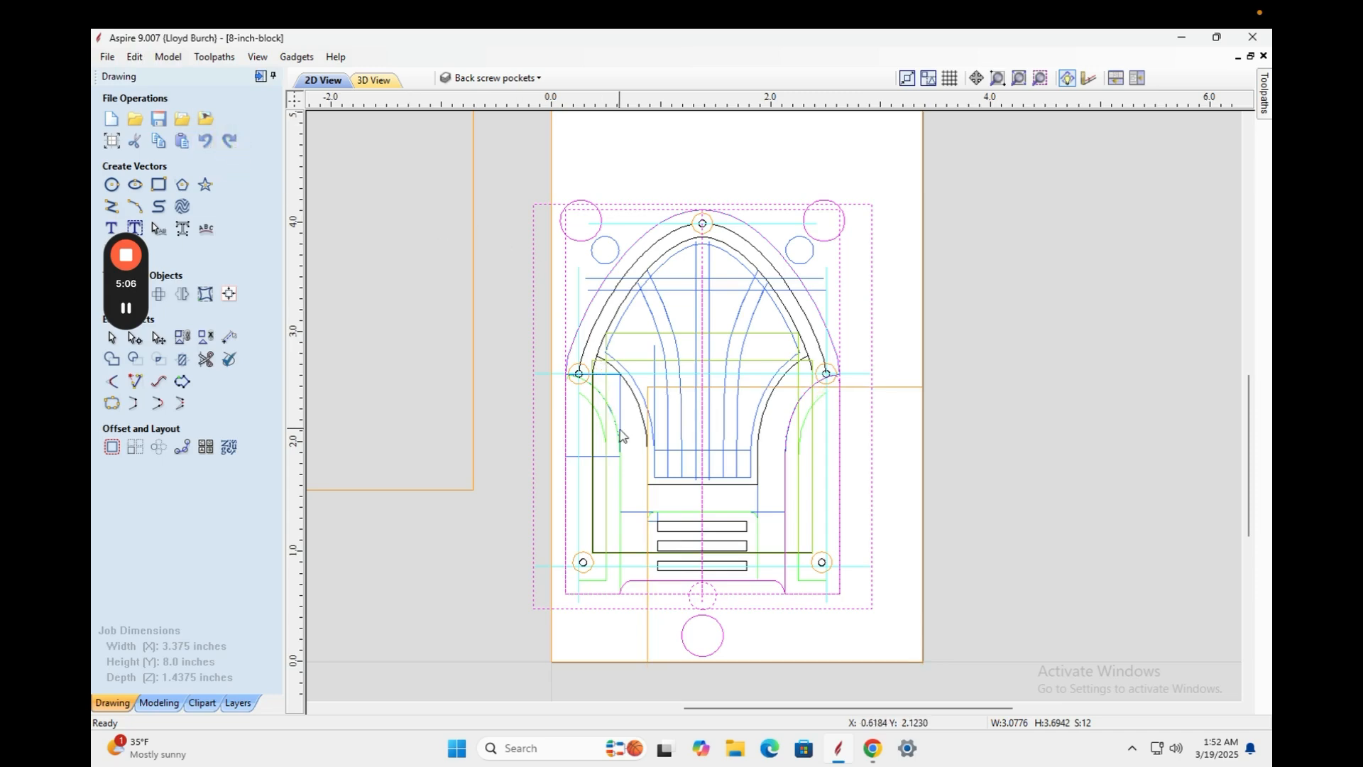
{"action": "key", "text": "ctrl+a"}
Narrow the selection to just the cathedral design, leaving out the surrounding rectangles.
{"action": "left_click_drag", "start_coordinate": [935, 373], "coordinate": [899, 411], "text": "shift"}
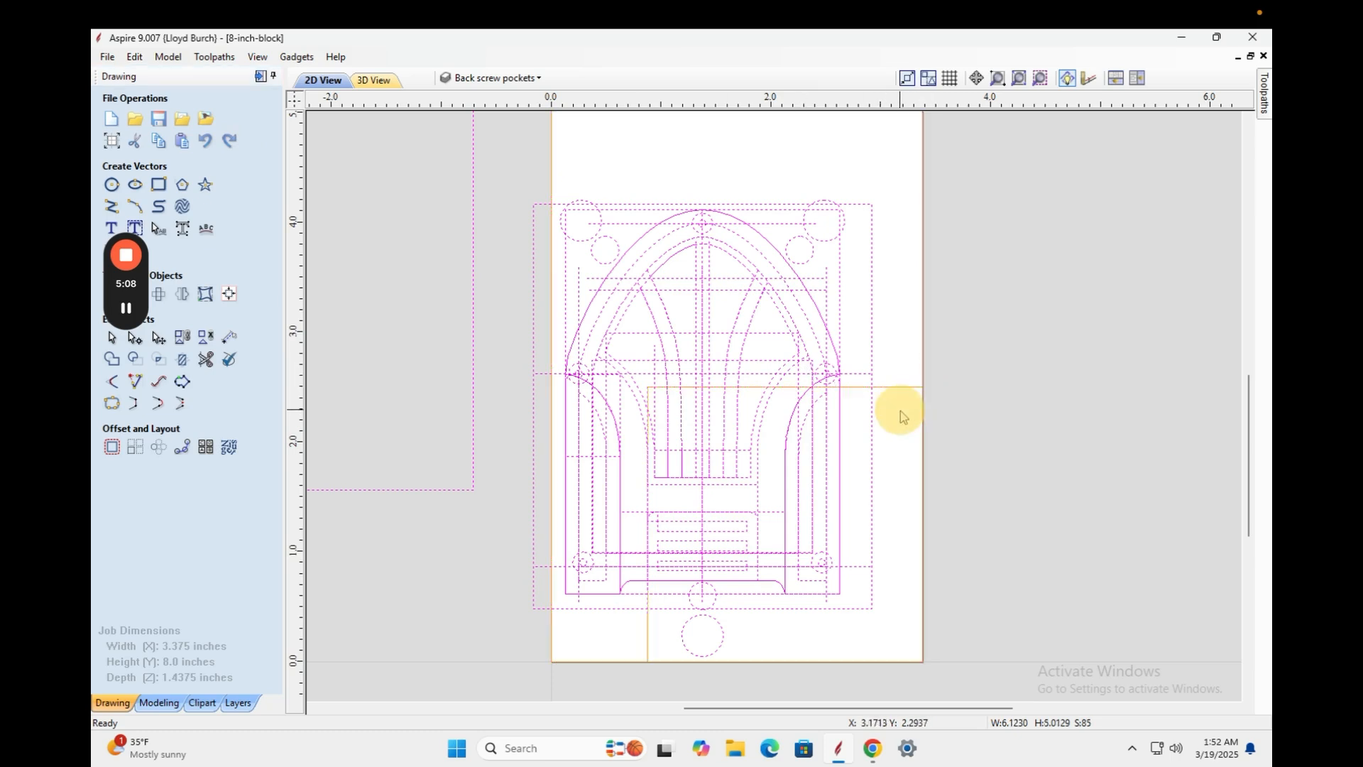
{"action": "left_click", "coordinate": [798, 208]}
{"action": "left_click", "coordinate": [815, 205]}
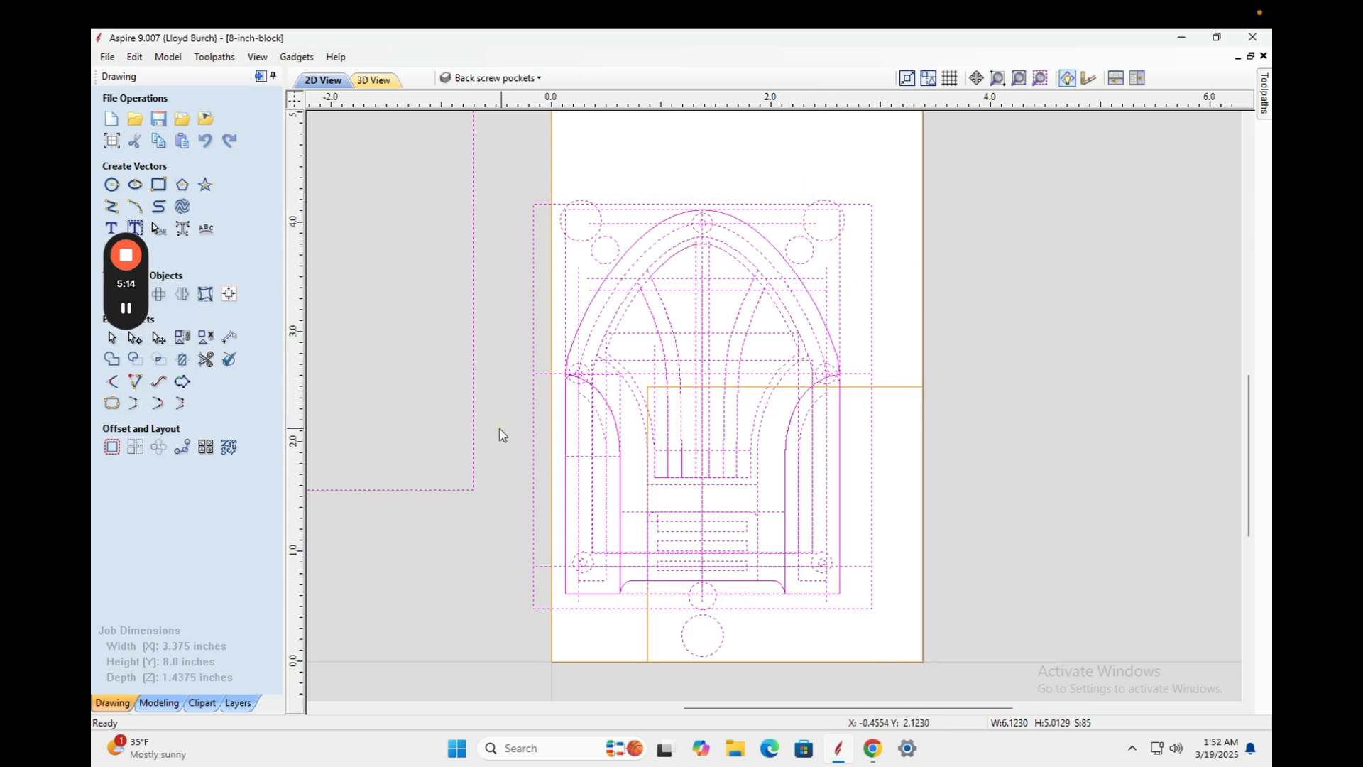
{"action": "left_click", "coordinate": [474, 439], "text": "shift"}
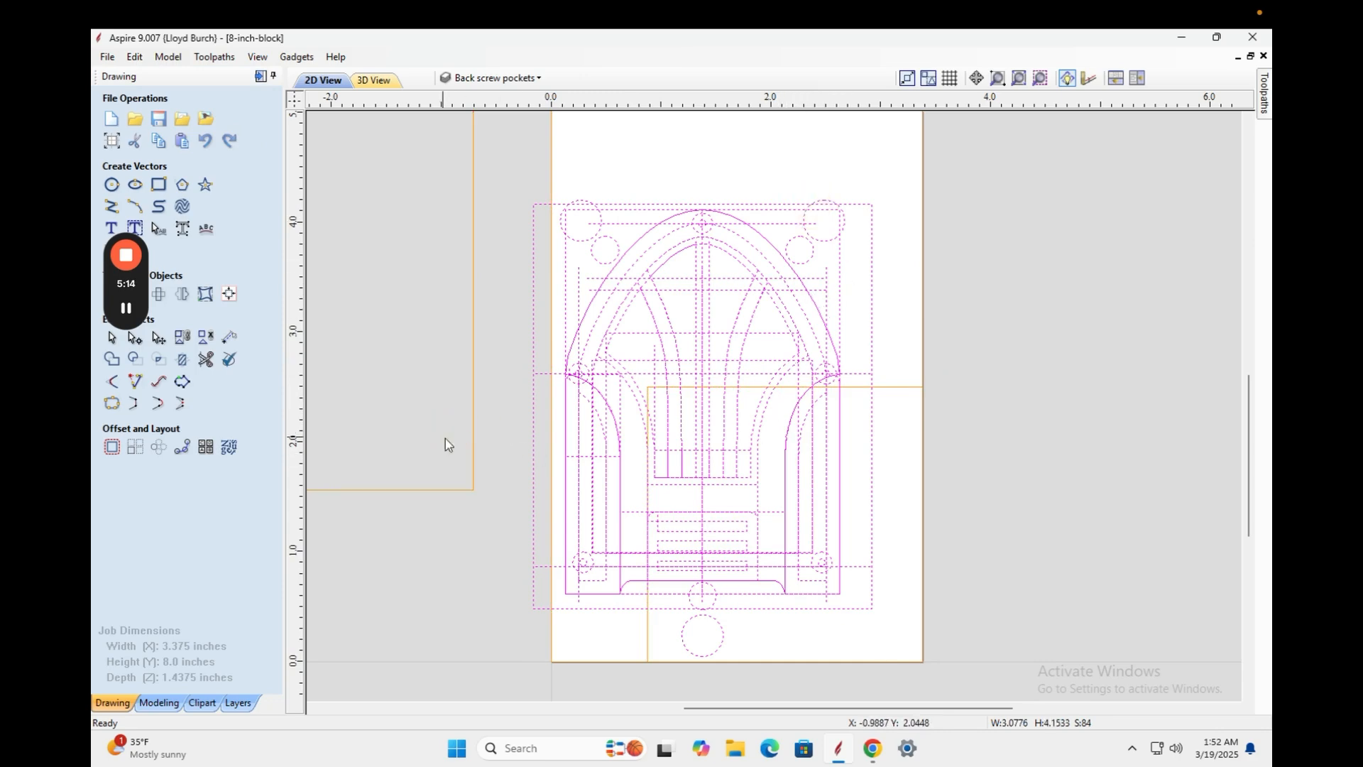
{"action": "left_click", "coordinate": [801, 289]}
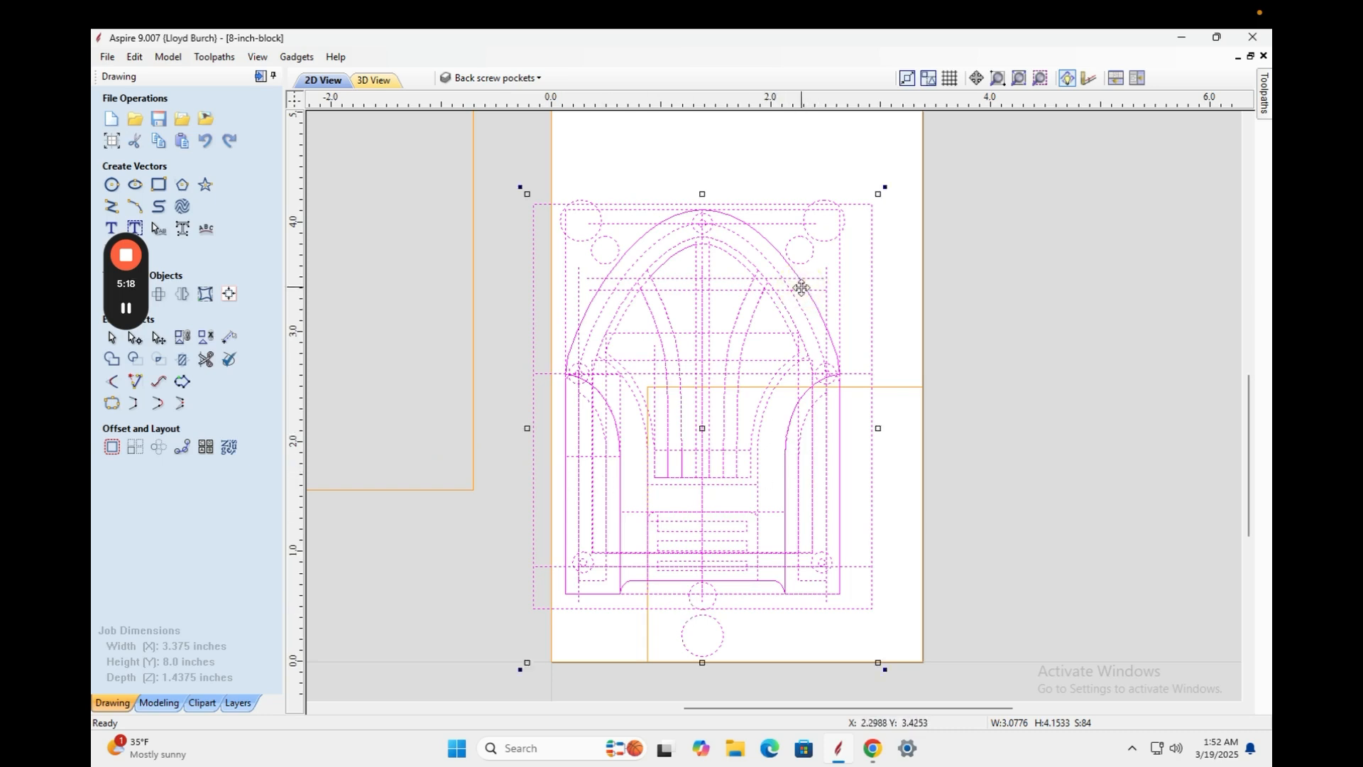
Rotate the design 180° so the arch points down and nudge it flush to the right edge.
{"action": "left_click_drag", "start_coordinate": [884, 189], "coordinate": [596, 580]}
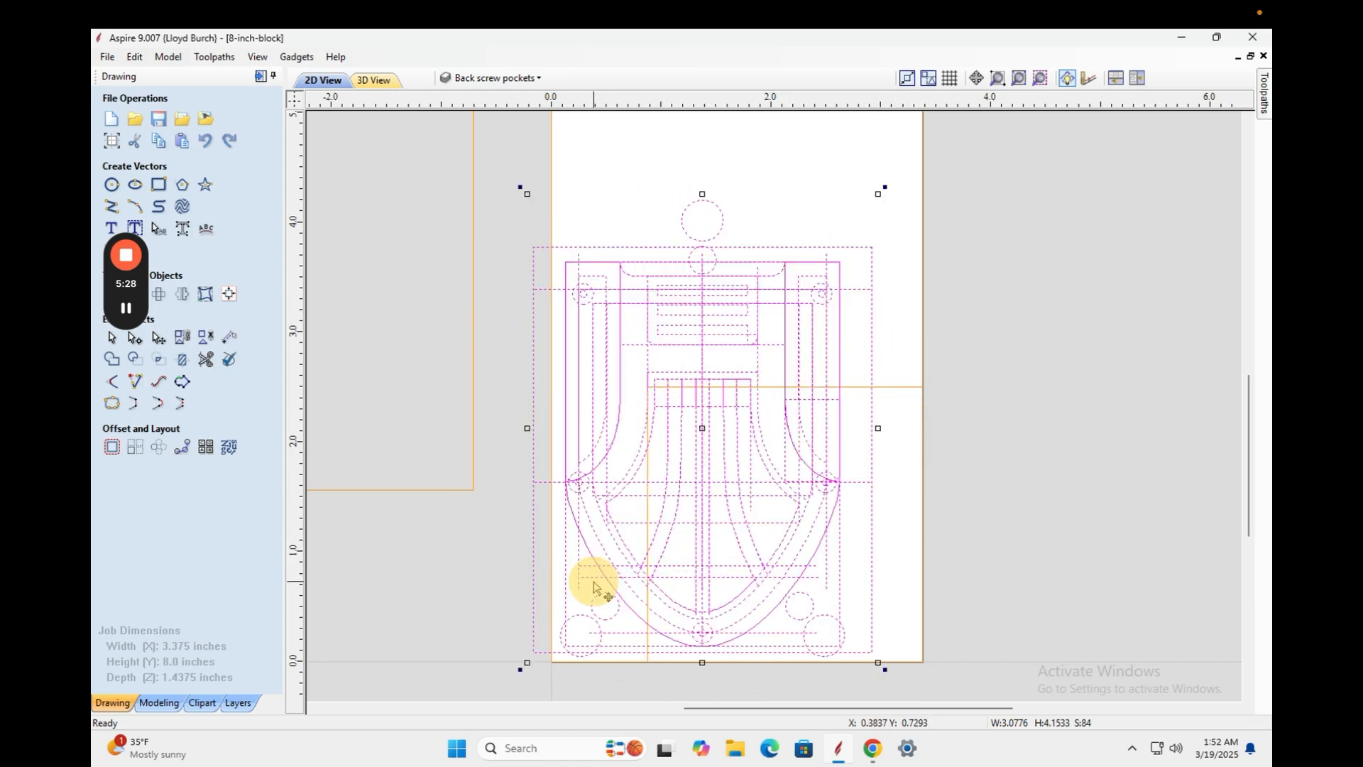
{"action": "key", "text": "Right"}
{"action": "key", "text": "Right"}
{"action": "key", "text": "Right"}
{"action": "key", "text": "Right"}
{"action": "key", "text": "Right"}
{"action": "key", "text": "Right"}
{"action": "key", "text": "Right"}
{"action": "key", "text": "Right"}
{"action": "key", "text": "Right"}
{"action": "key", "text": "Right"}
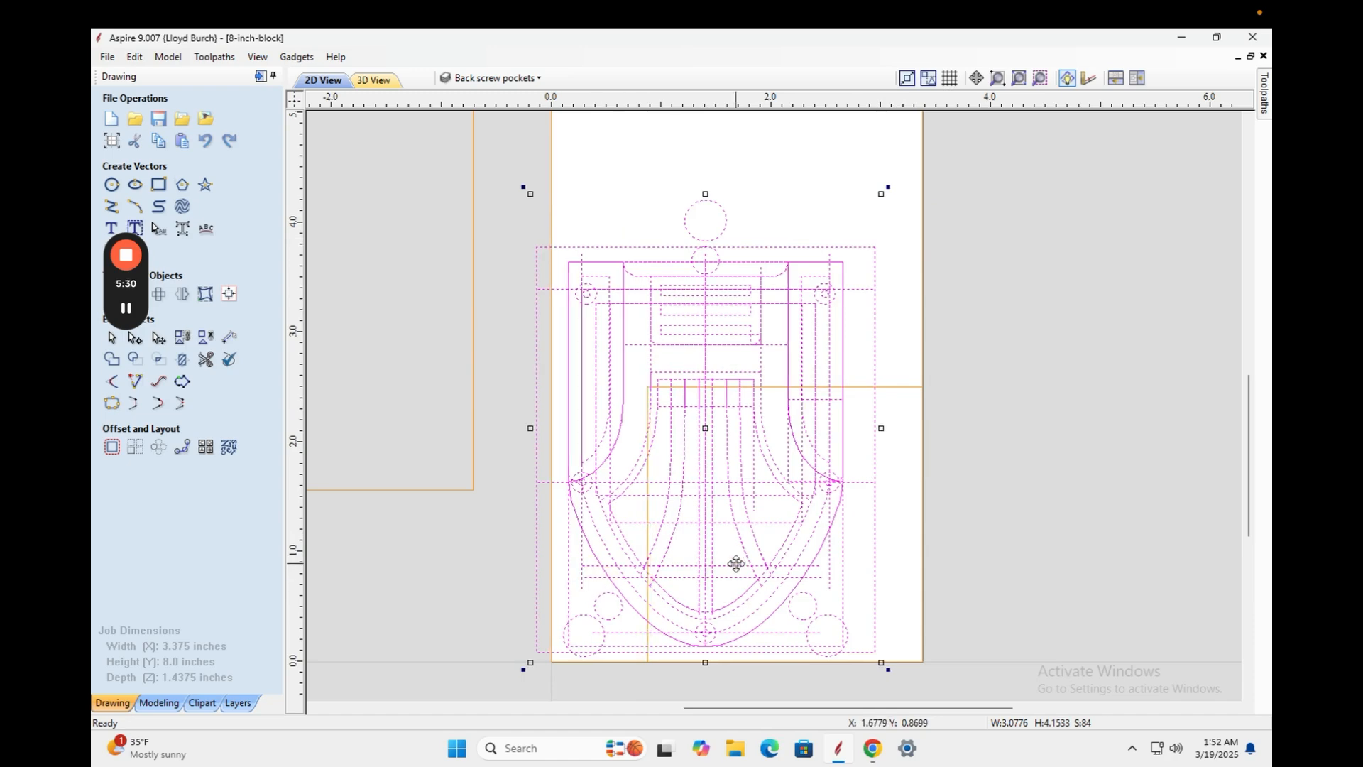
{"action": "key", "text": "Right"}
{"action": "key", "text": "Right"}
{"action": "key", "text": "Right"}
{"action": "key", "text": "Right"}
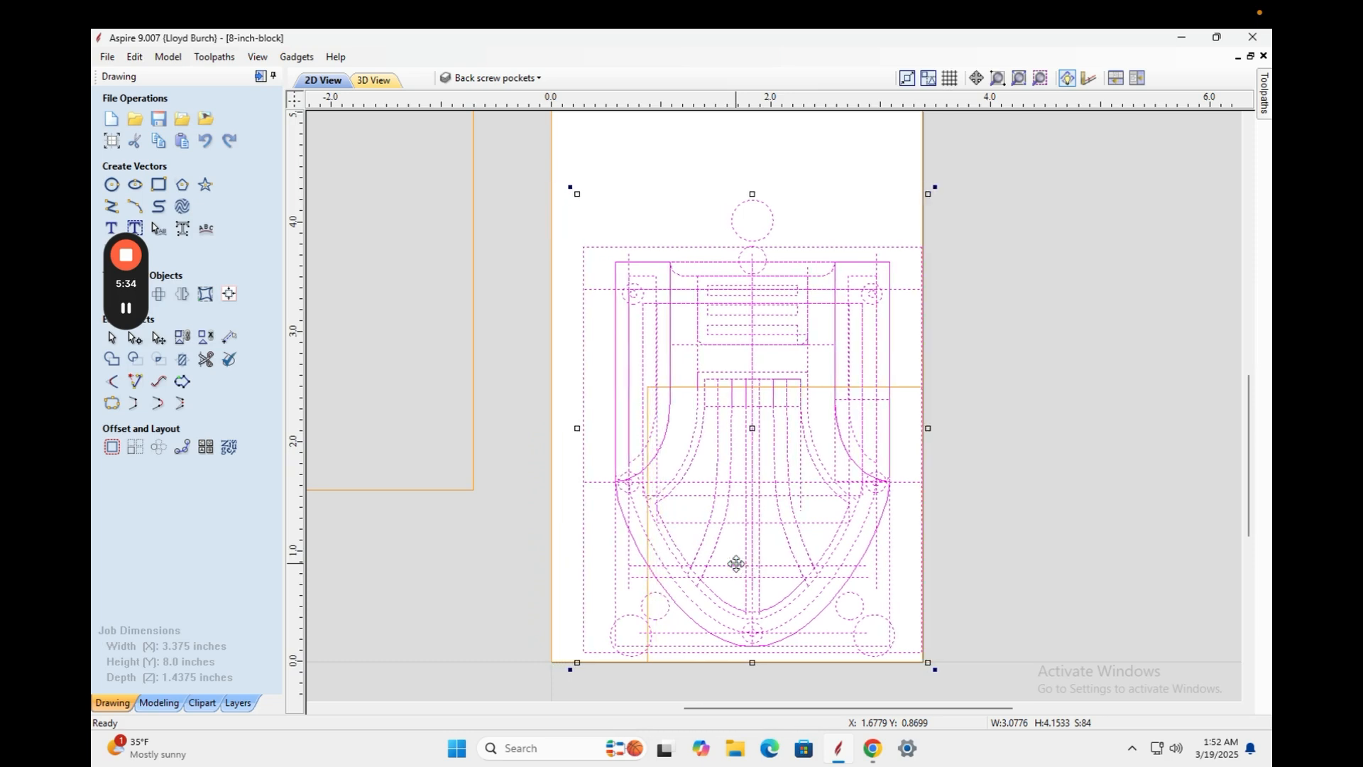
{"action": "key", "text": "Down"}
{"action": "key", "text": "Down"}
{"action": "key", "text": "Up"}
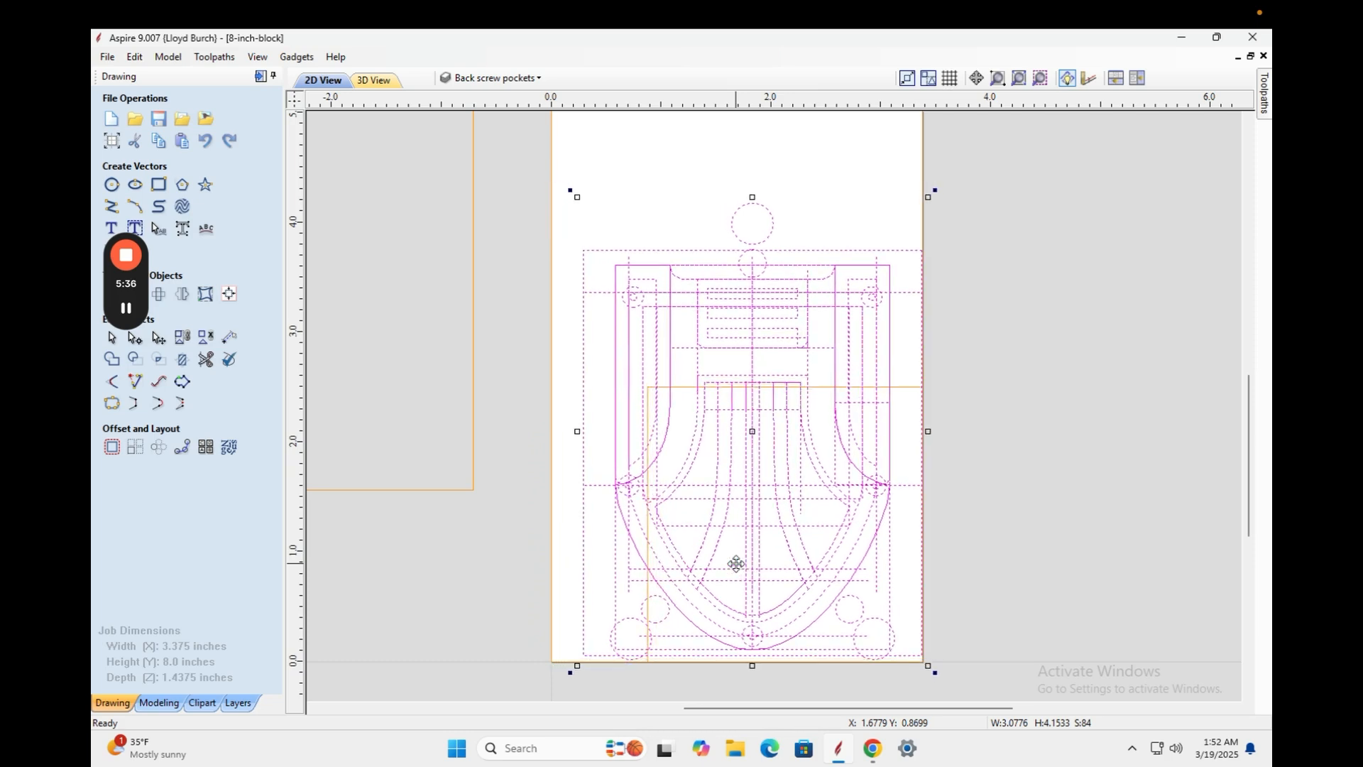
{"action": "key", "text": "Up"}
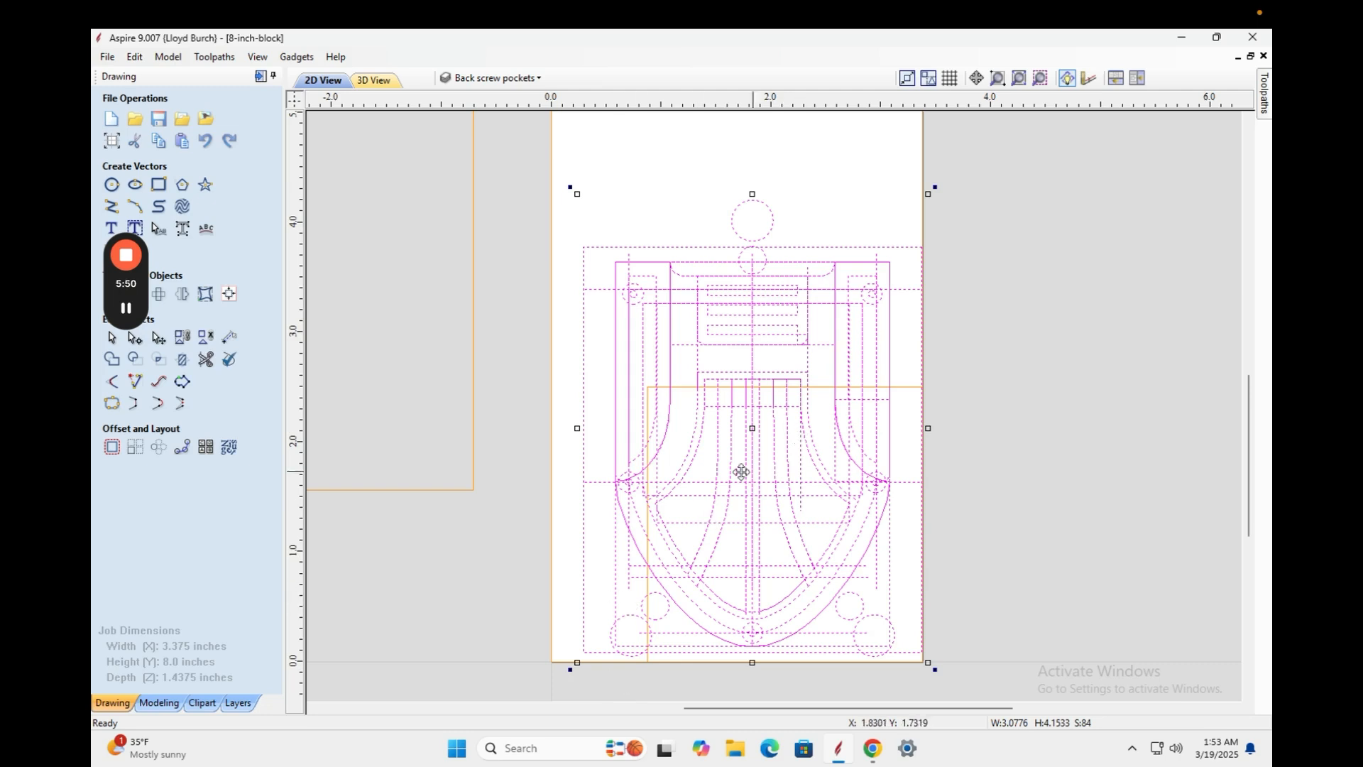
Delete the stray alignment-hole circle above the design.
{"action": "scroll", "coordinate": [602, 458], "scroll_direction": "down", "scroll_amount": 2}
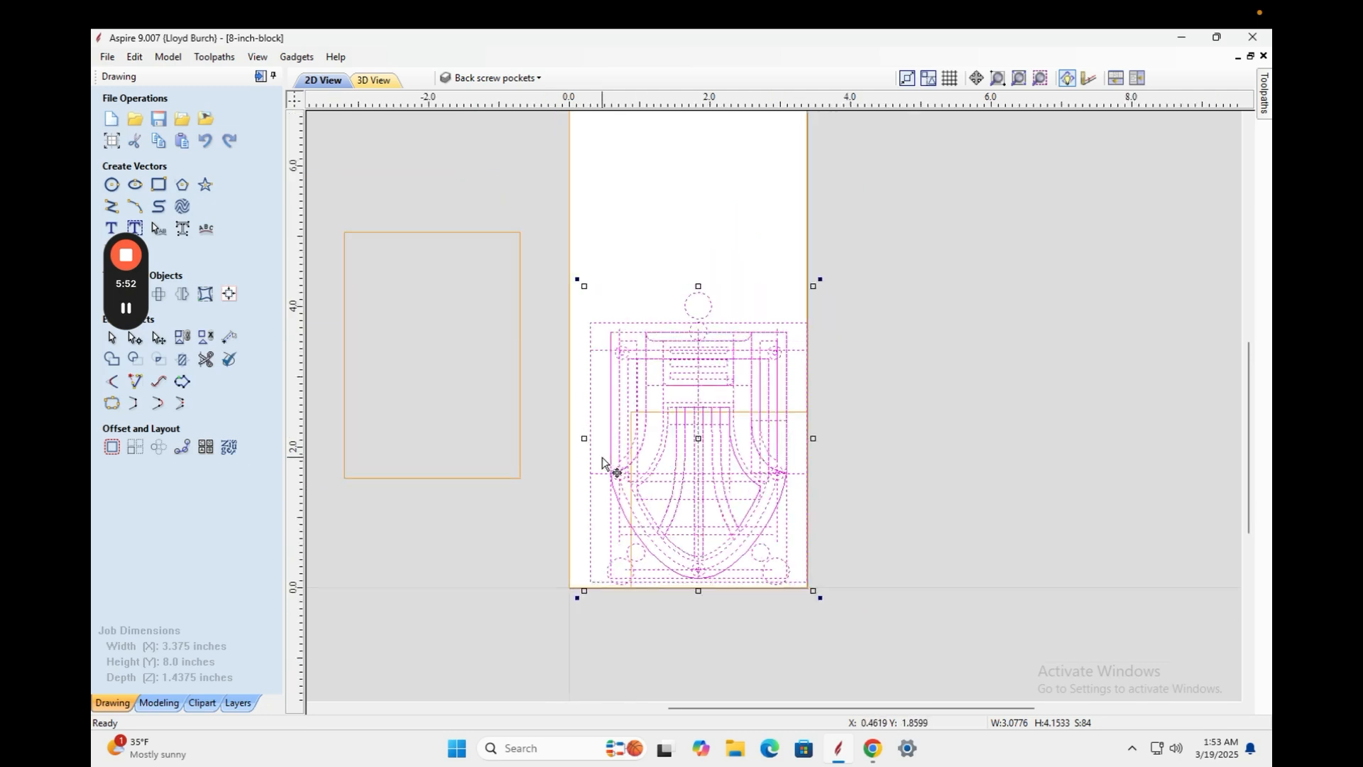
{"action": "scroll", "coordinate": [603, 458], "scroll_direction": "up", "scroll_amount": 1}
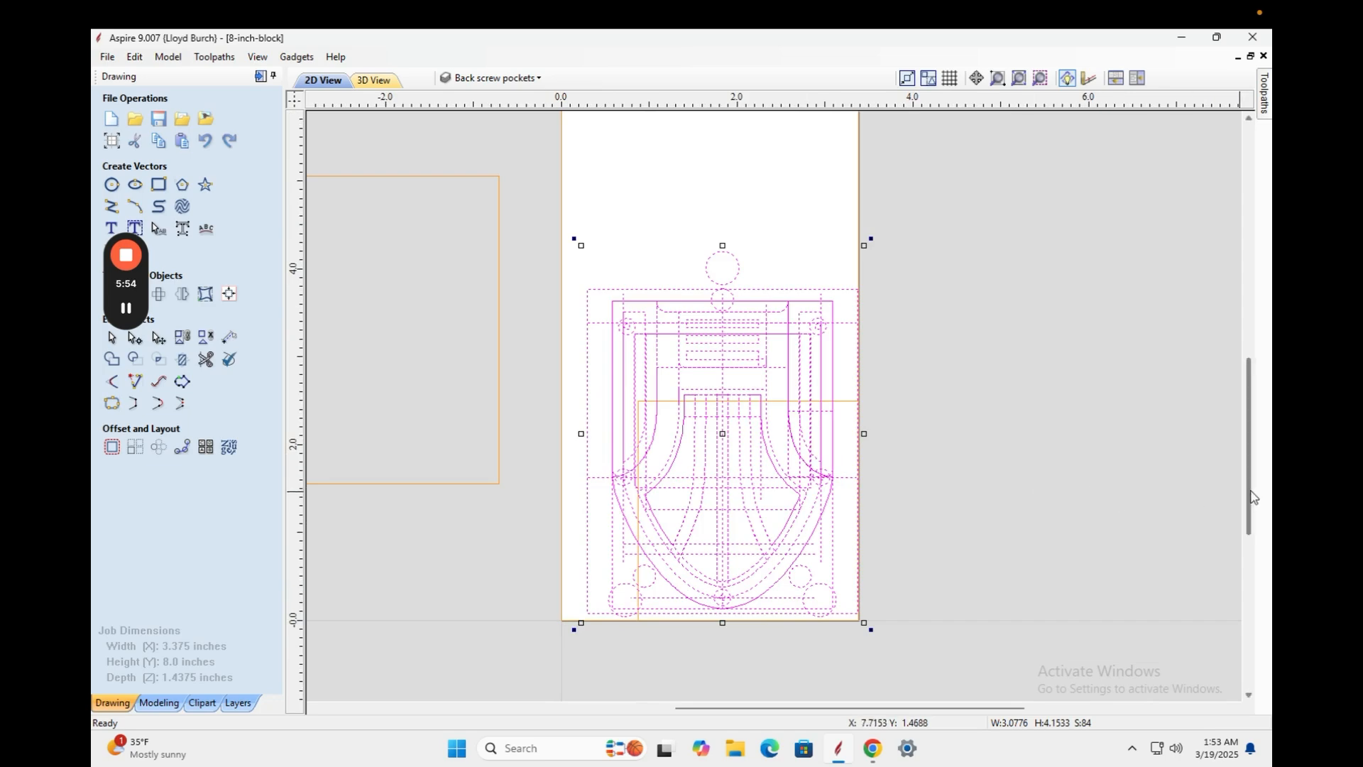
{"action": "mouse_move", "coordinate": [1253, 494]}
{"action": "left_mouse_down"}
{"action": "mouse_move", "coordinate": [1252, 446]}
{"action": "mouse_move", "coordinate": [1243, 495]}
{"action": "left_mouse_up"}
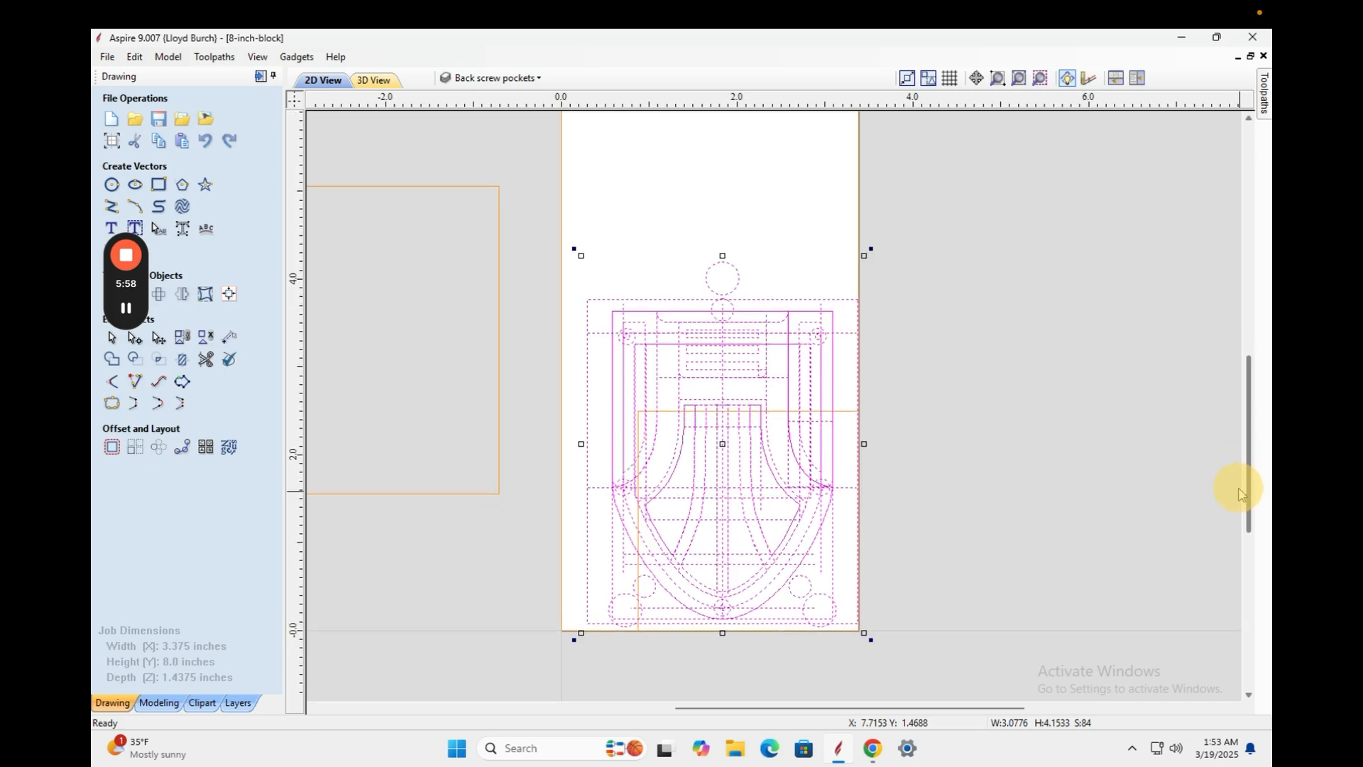
{"action": "left_click", "coordinate": [958, 402]}
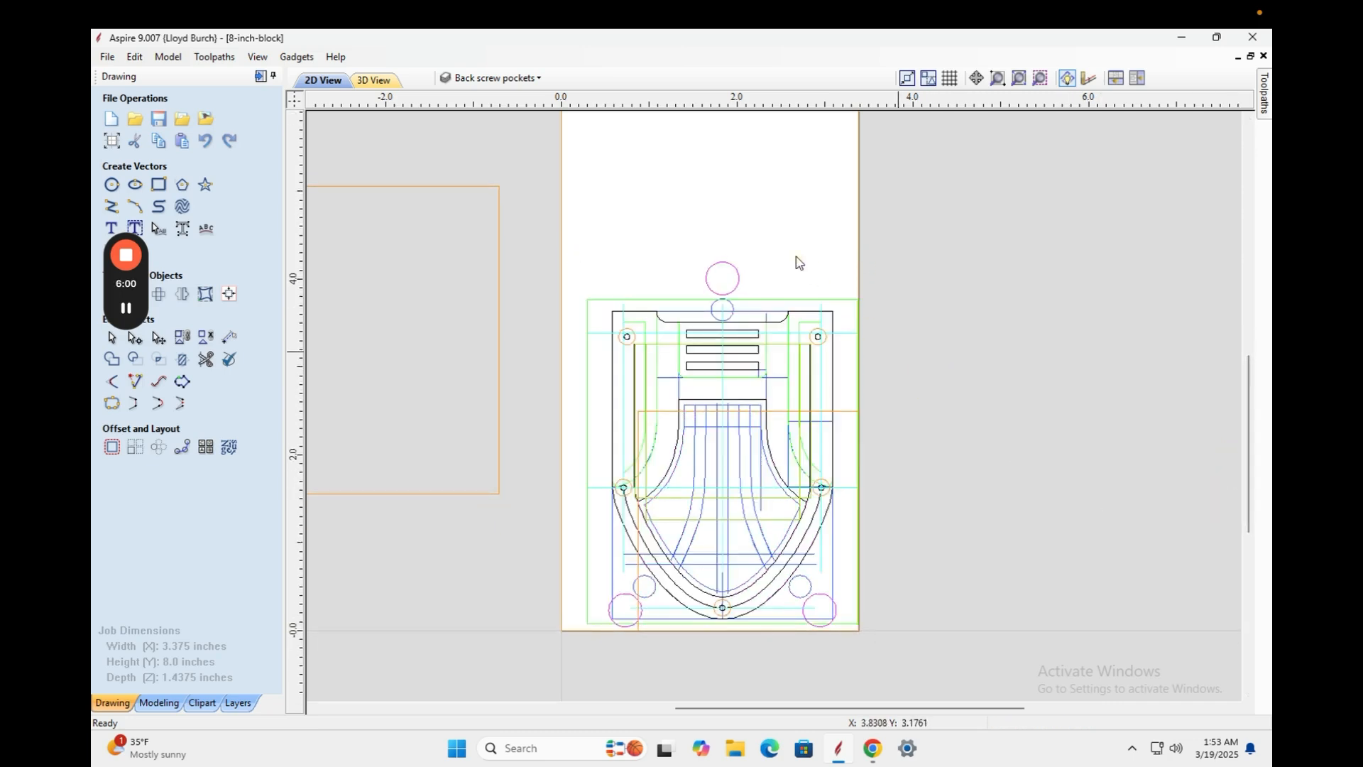
{"action": "left_click", "coordinate": [726, 279]}
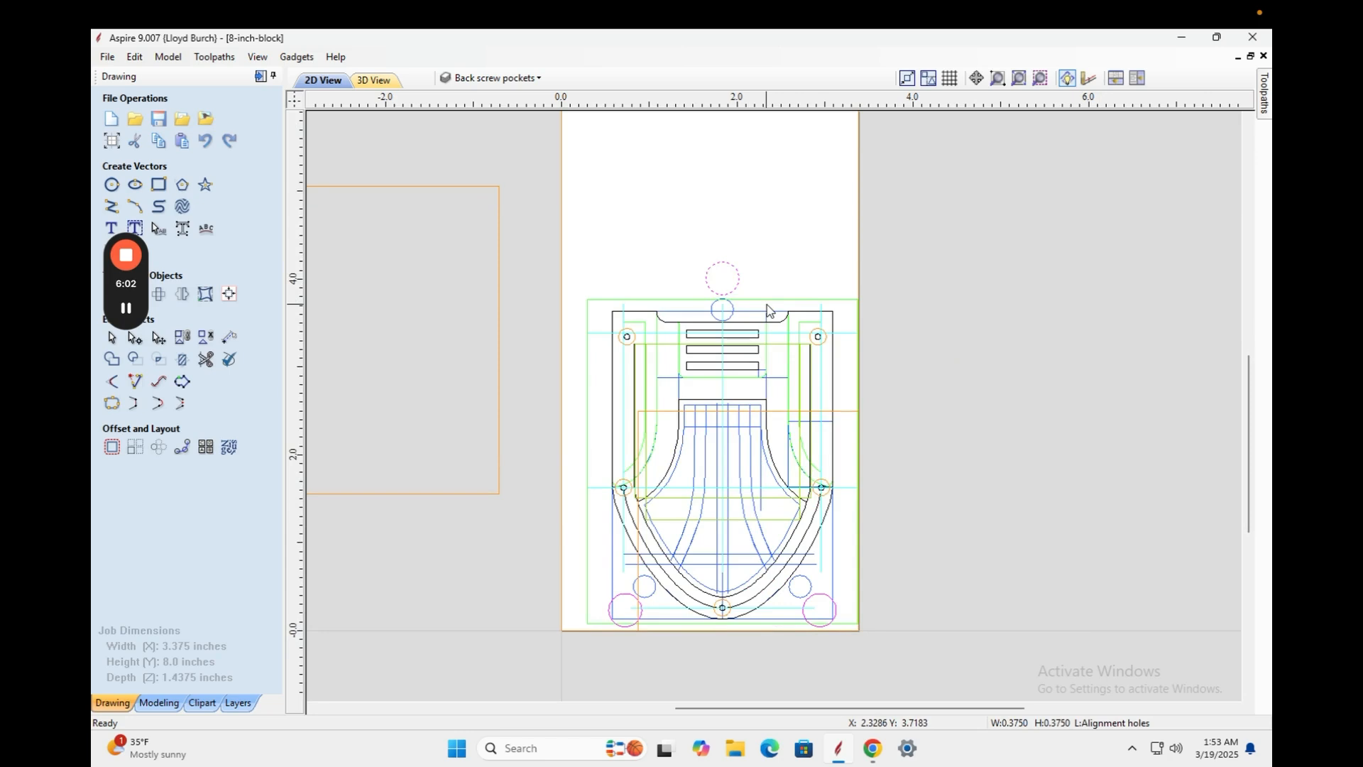
{"action": "key", "text": "Delete"}
Select the design's vectors without the orange rectangle or job border, showing transform handles.
{"action": "left_click_drag", "start_coordinate": [903, 278], "coordinate": [575, 643]}
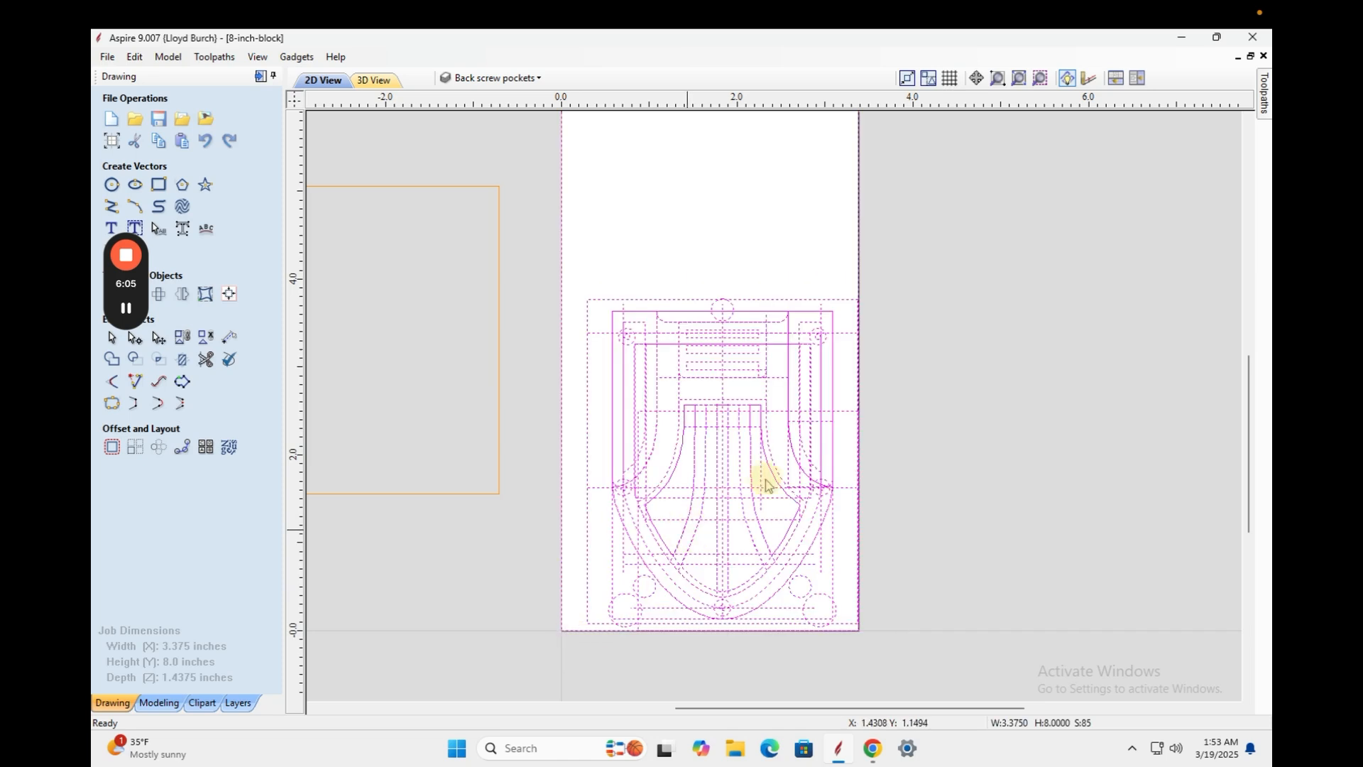
{"action": "left_click", "coordinate": [844, 420], "text": "shift"}
{"action": "left_click", "coordinate": [841, 245], "text": "shift"}
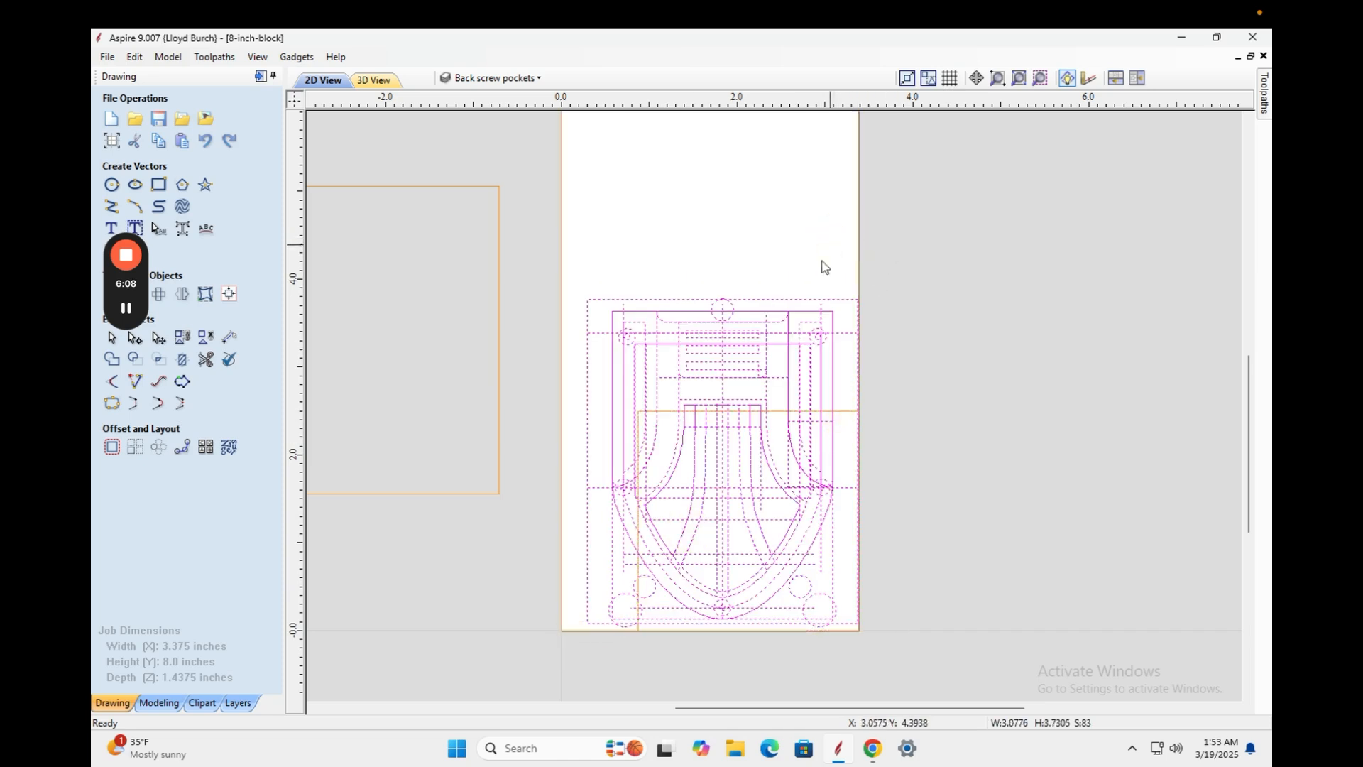
{"action": "left_click", "coordinate": [781, 297]}
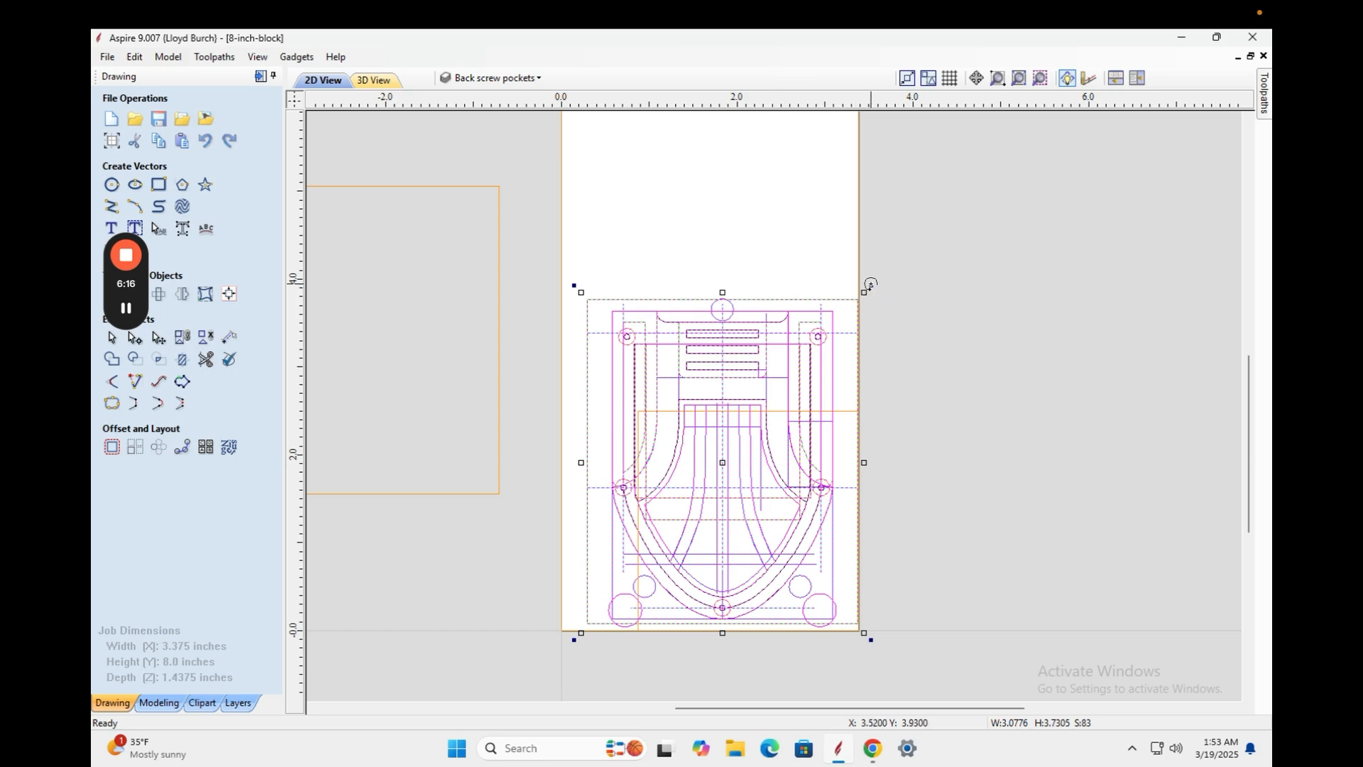
Make an upright rotated copy of the design and move it up toward the block's top.
{"action": "left_click_drag", "start_coordinate": [871, 284], "coordinate": [607, 636]}
{"action": "key", "text": "Up"}
{"action": "key", "text": "Up"}
{"action": "key", "text": "Up"}
{"action": "key", "text": "Up"}
{"action": "key", "text": "Up"}
{"action": "key", "text": "Up"}
{"action": "key", "text": "Up"}
{"action": "key", "text": "Up"}
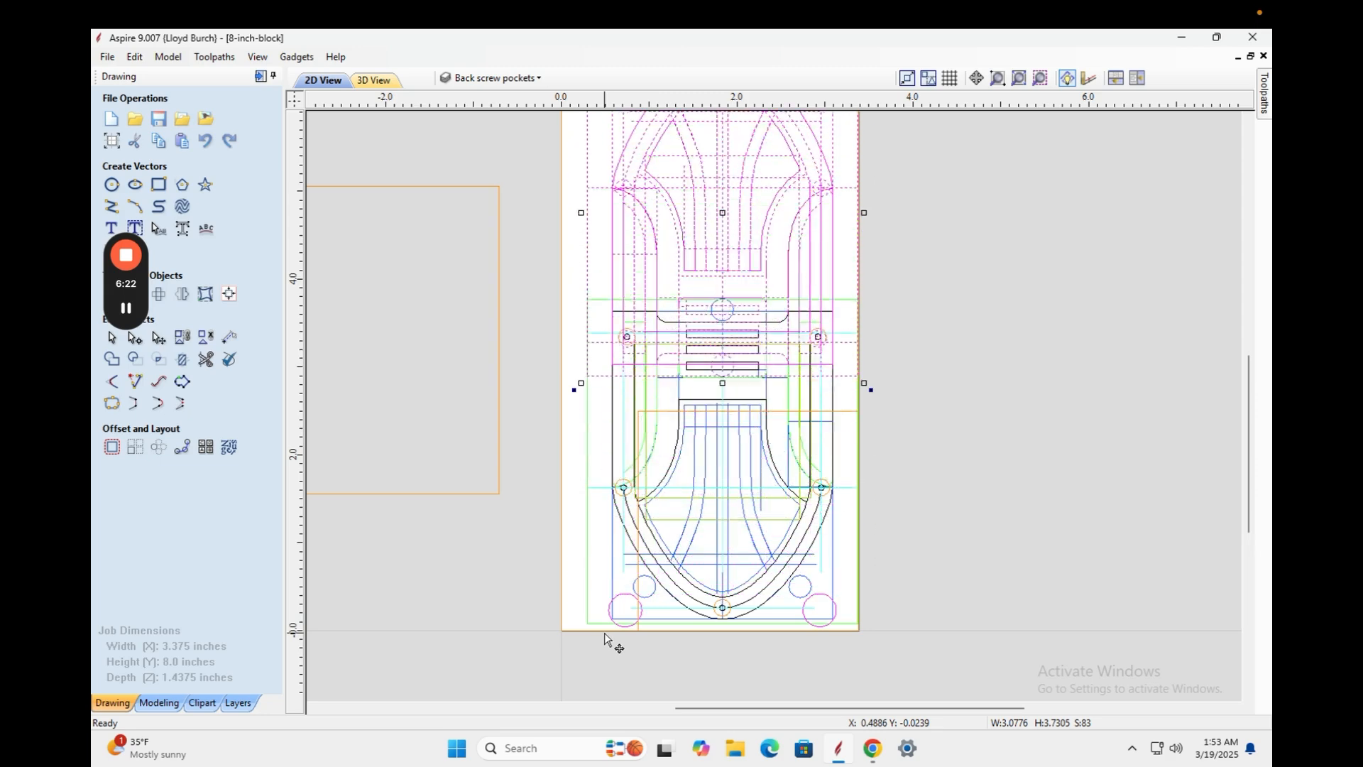
{"action": "key", "text": "Up"}
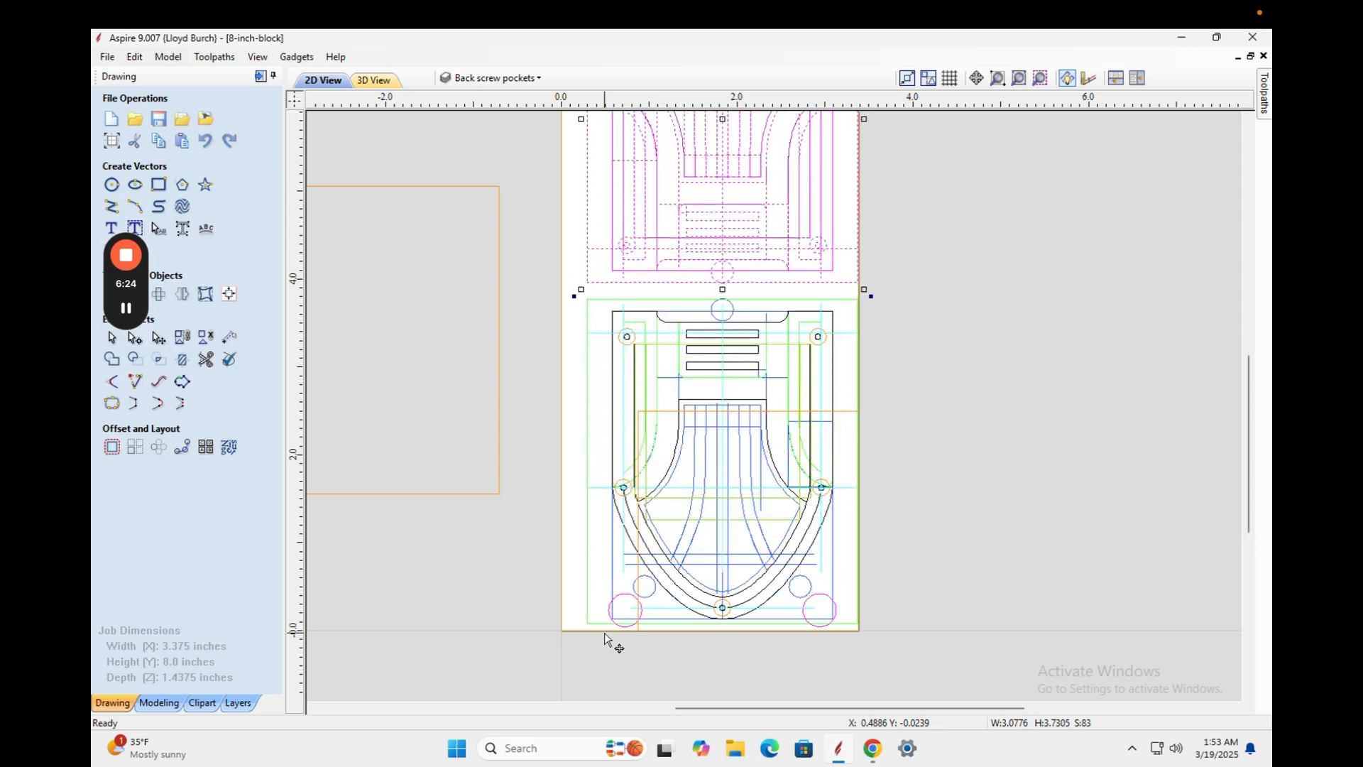
{"action": "key", "text": "Down"}
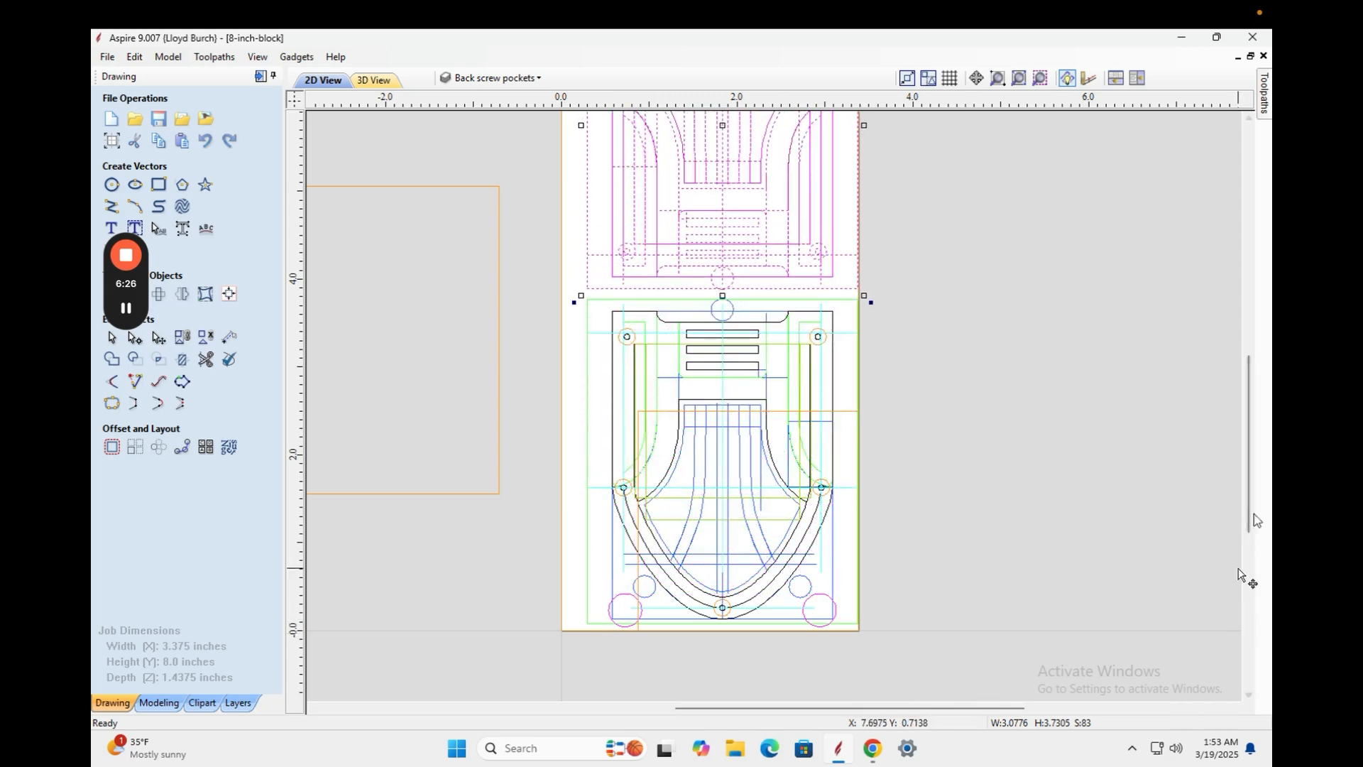
{"action": "mouse_move", "coordinate": [1252, 496]}
{"action": "left_mouse_down"}
{"action": "mouse_move", "coordinate": [1250, 419]}
{"action": "mouse_move", "coordinate": [1250, 439]}
{"action": "left_mouse_up"}
Centre the upper copy over the lower design, then check the back screw pocket square's size.
{"action": "key", "text": "Down"}
{"action": "key", "text": "Down"}
{"action": "key", "text": "Down"}
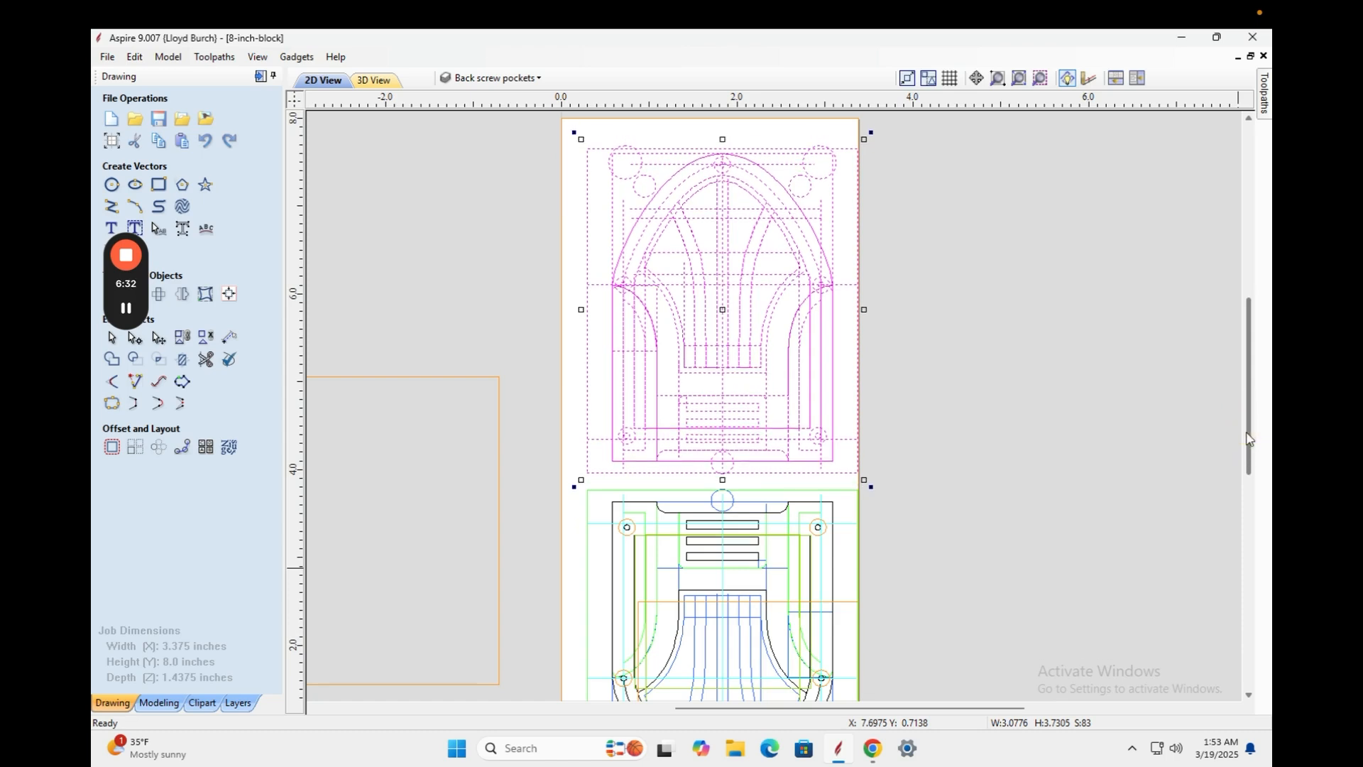
{"action": "key", "text": "Left"}
{"action": "key", "text": "Left"}
{"action": "key", "text": "Left"}
{"action": "key", "text": "Left"}
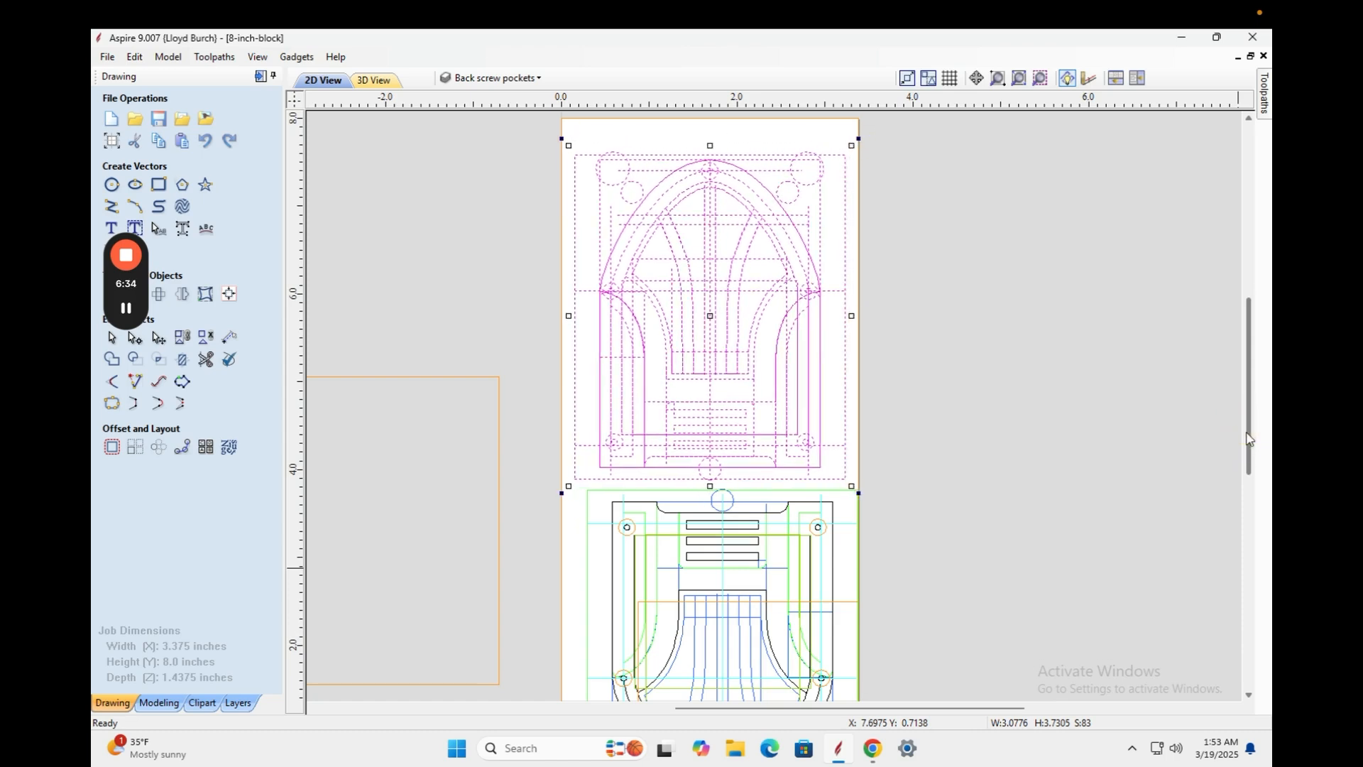
{"action": "key", "text": "Up"}
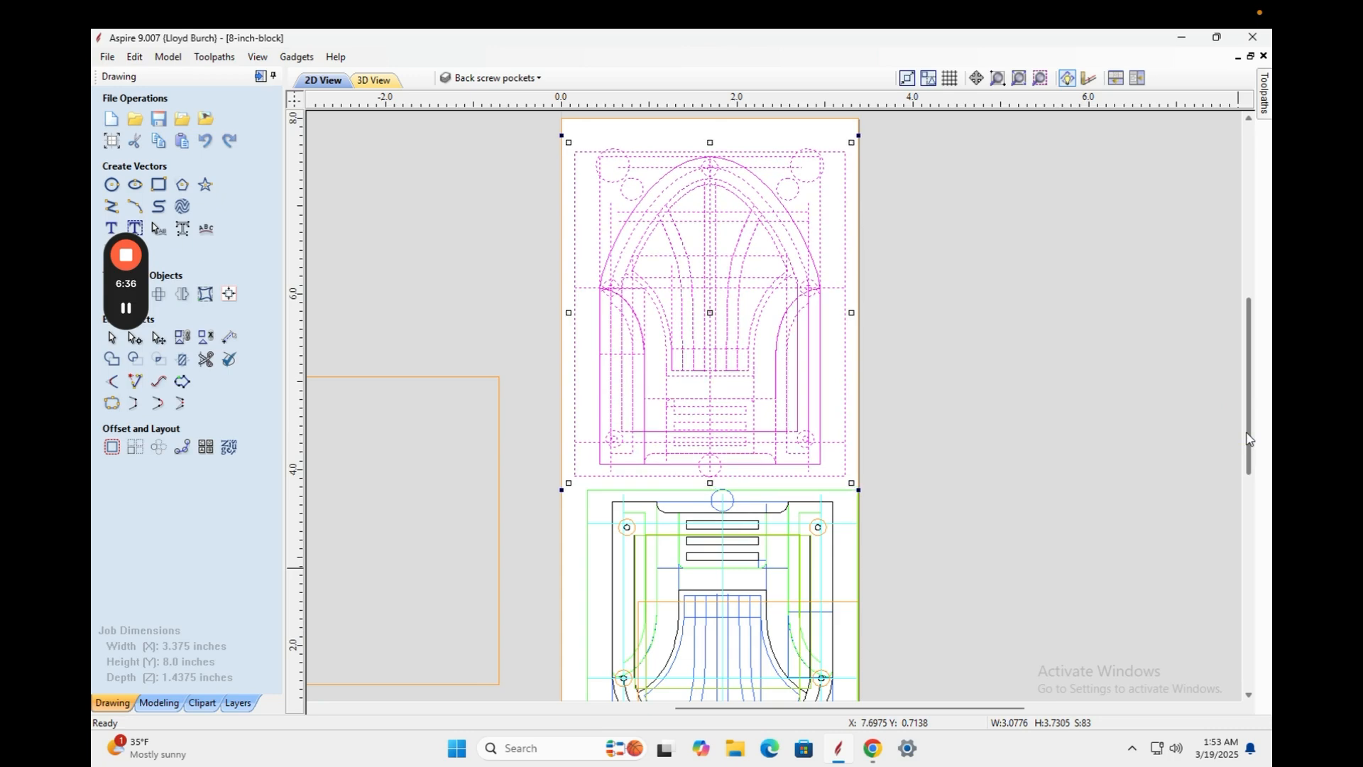
{"action": "key", "text": "Right"}
{"action": "key", "text": "Right"}
{"action": "key", "text": "Right"}
{"action": "key", "text": "Down"}
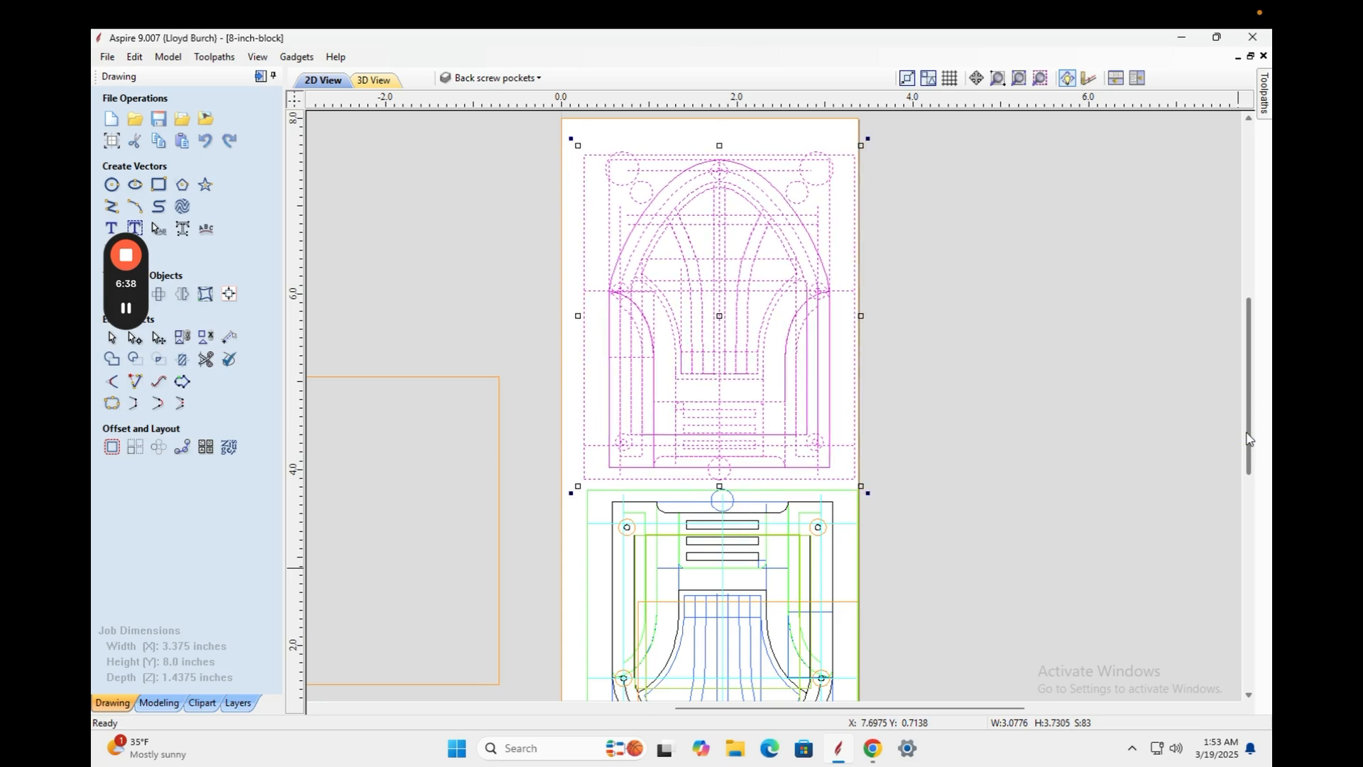
{"action": "mouse_move", "coordinate": [1252, 418]}
{"action": "left_mouse_down"}
{"action": "mouse_move", "coordinate": [1246, 480]}
{"action": "mouse_move", "coordinate": [1239, 399]}
{"action": "mouse_move", "coordinate": [1227, 404]}
{"action": "left_mouse_up"}
{"action": "left_click", "coordinate": [1048, 386]}
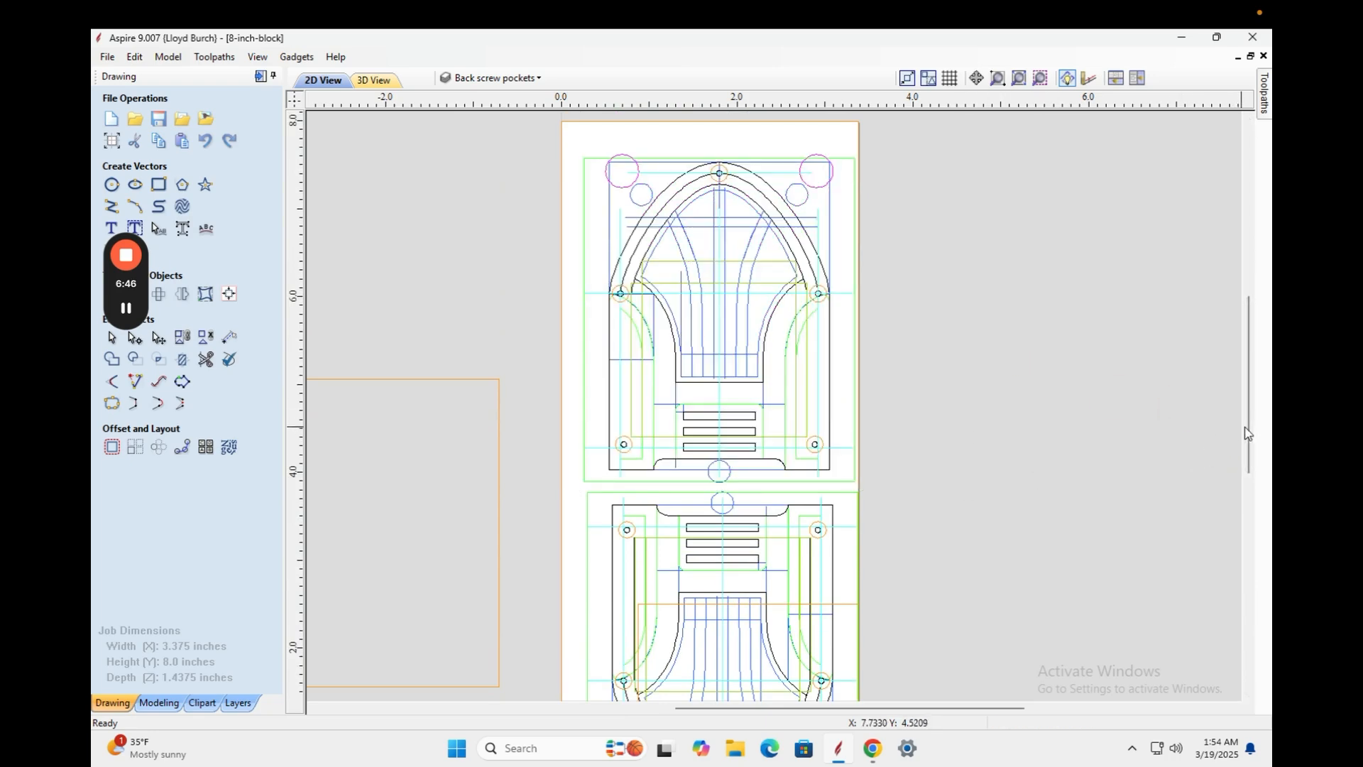
{"action": "mouse_move", "coordinate": [1246, 432]}
{"action": "left_mouse_down"}
{"action": "mouse_move", "coordinate": [1236, 506]}
{"action": "mouse_move", "coordinate": [1229, 493]}
{"action": "left_mouse_up"}
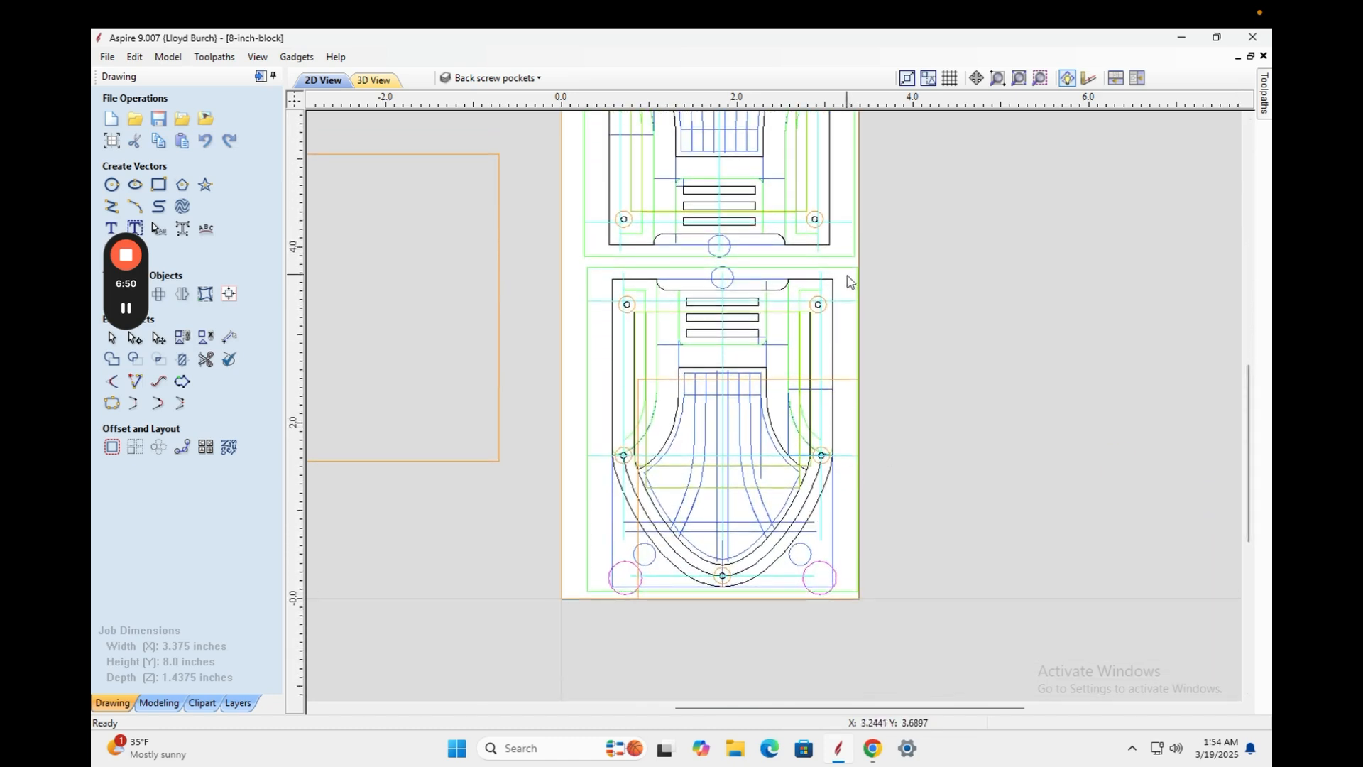
{"action": "left_click", "coordinate": [843, 380]}
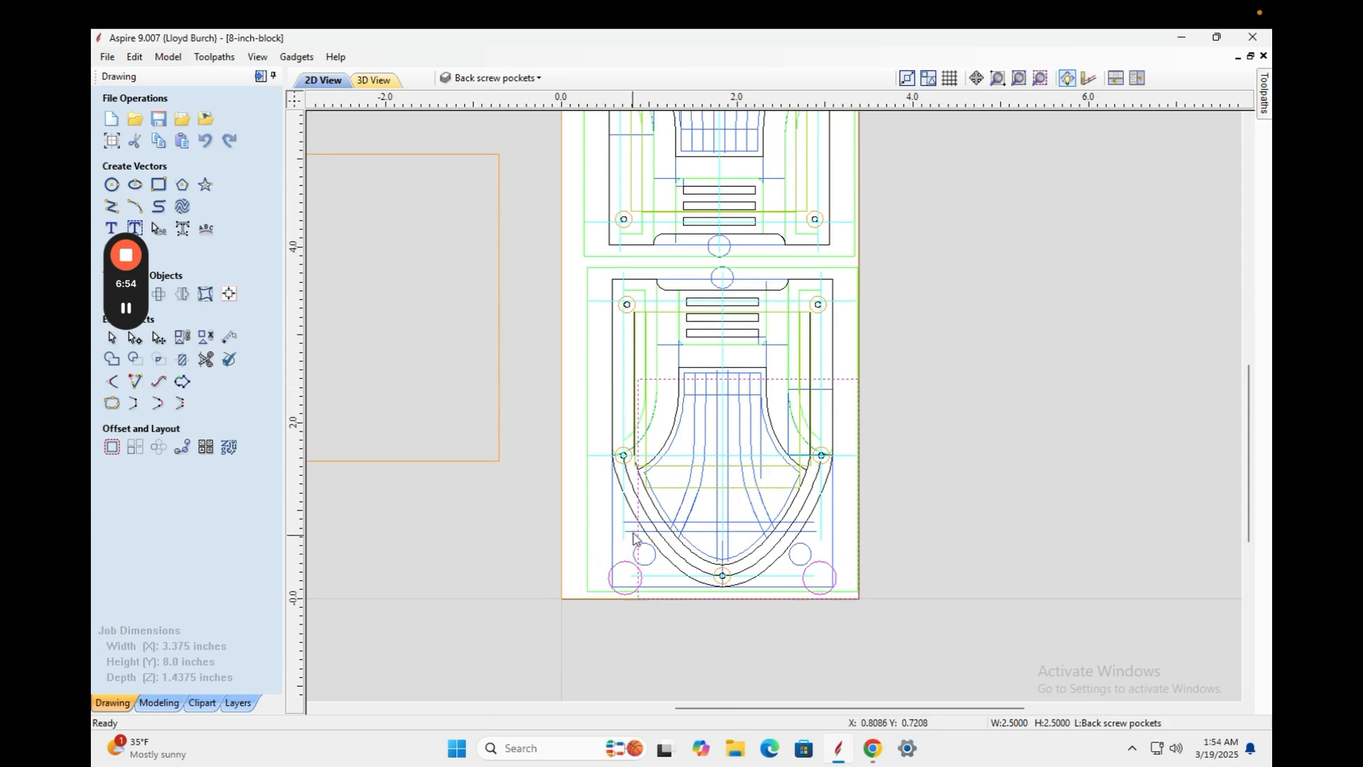
Draw a circle of radius 0.85 inches centred on the origin at 0,0, then select it.
{"action": "left_click", "coordinate": [111, 184]}
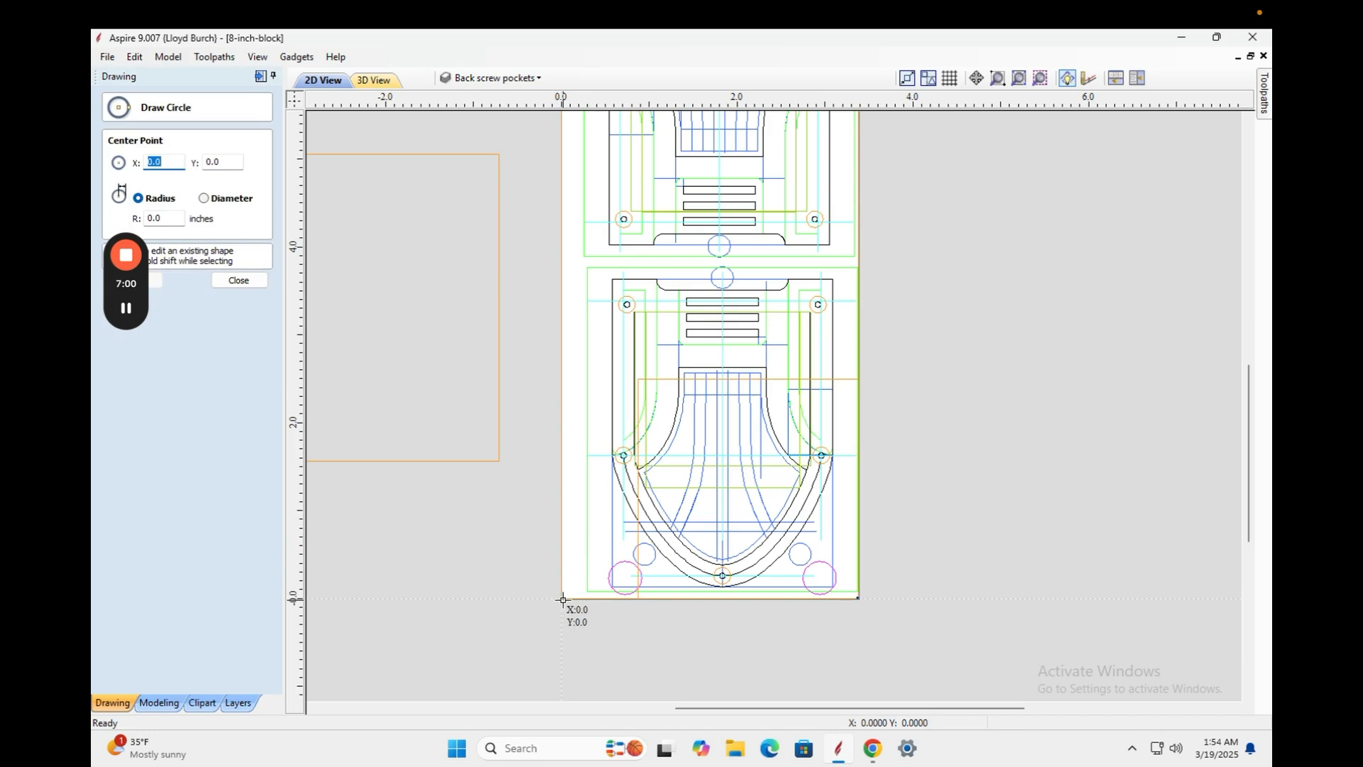
{"action": "left_click_drag", "start_coordinate": [561, 600], "coordinate": [619, 645]}
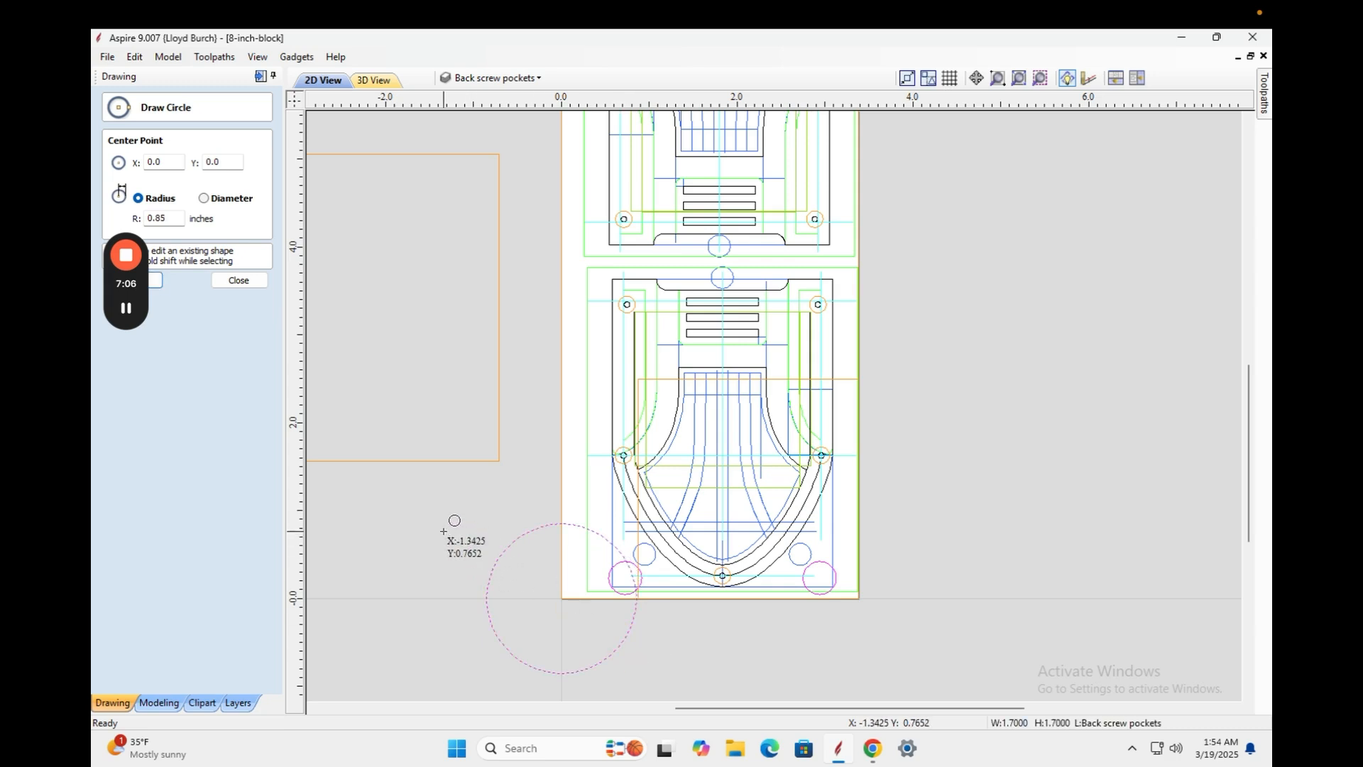
{"action": "key", "text": "Escape"}
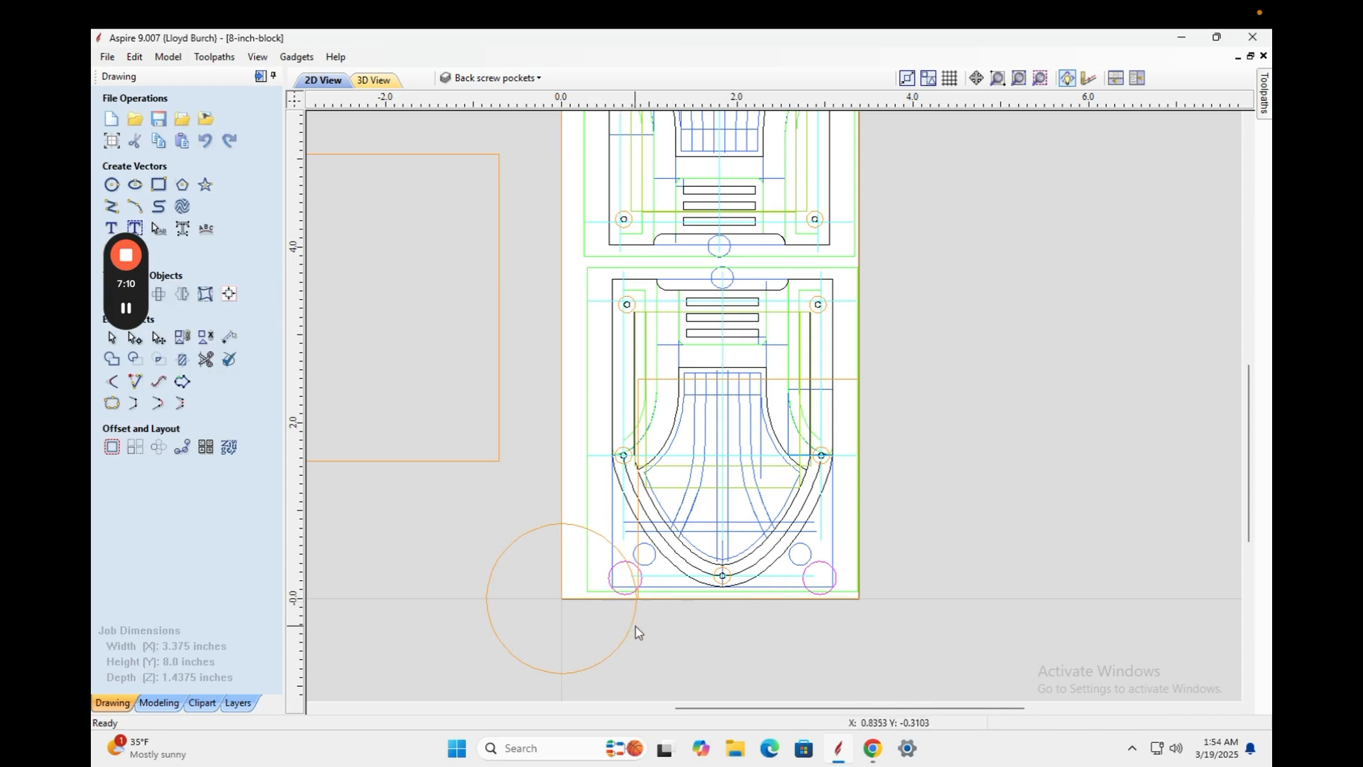
{"action": "left_click", "coordinate": [571, 526]}
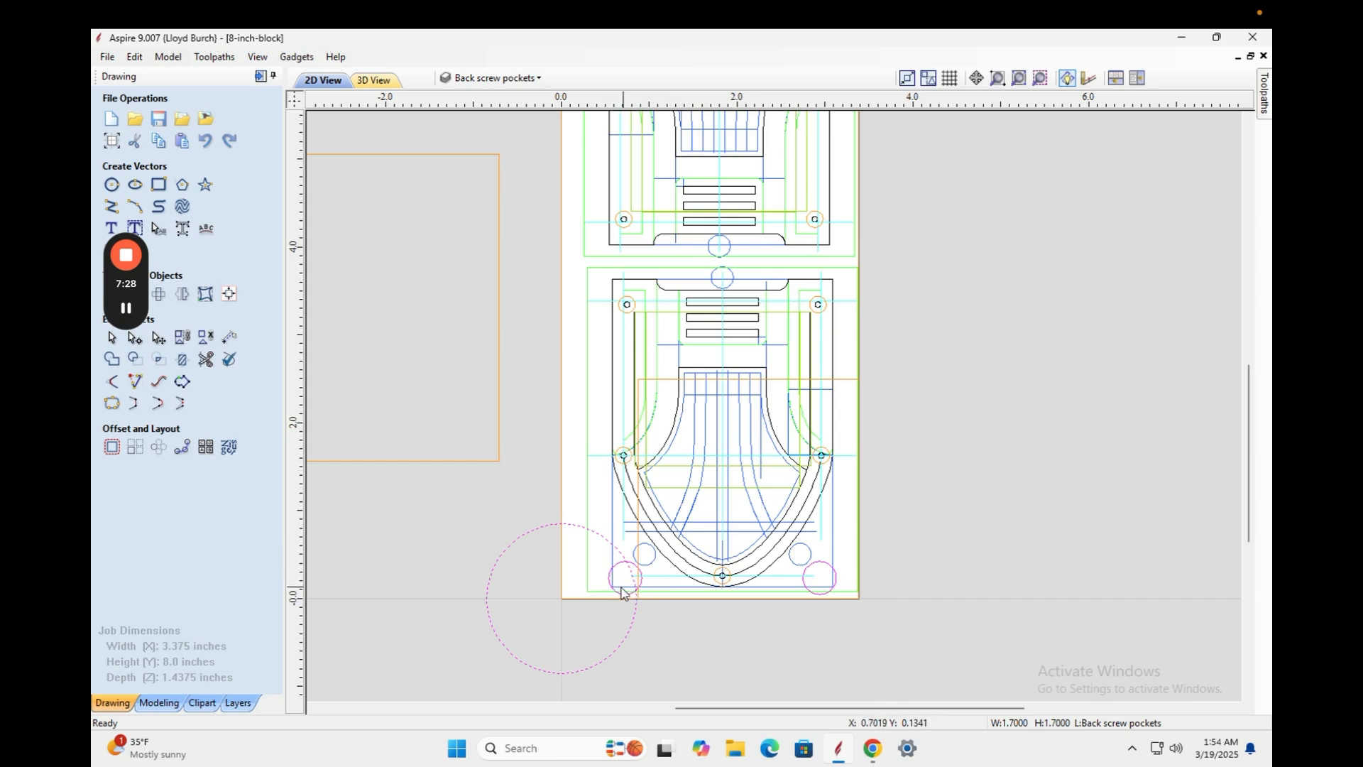
Box-select all vectors of the lower shield design.
{"action": "left_click_drag", "start_coordinate": [883, 268], "coordinate": [561, 584]}
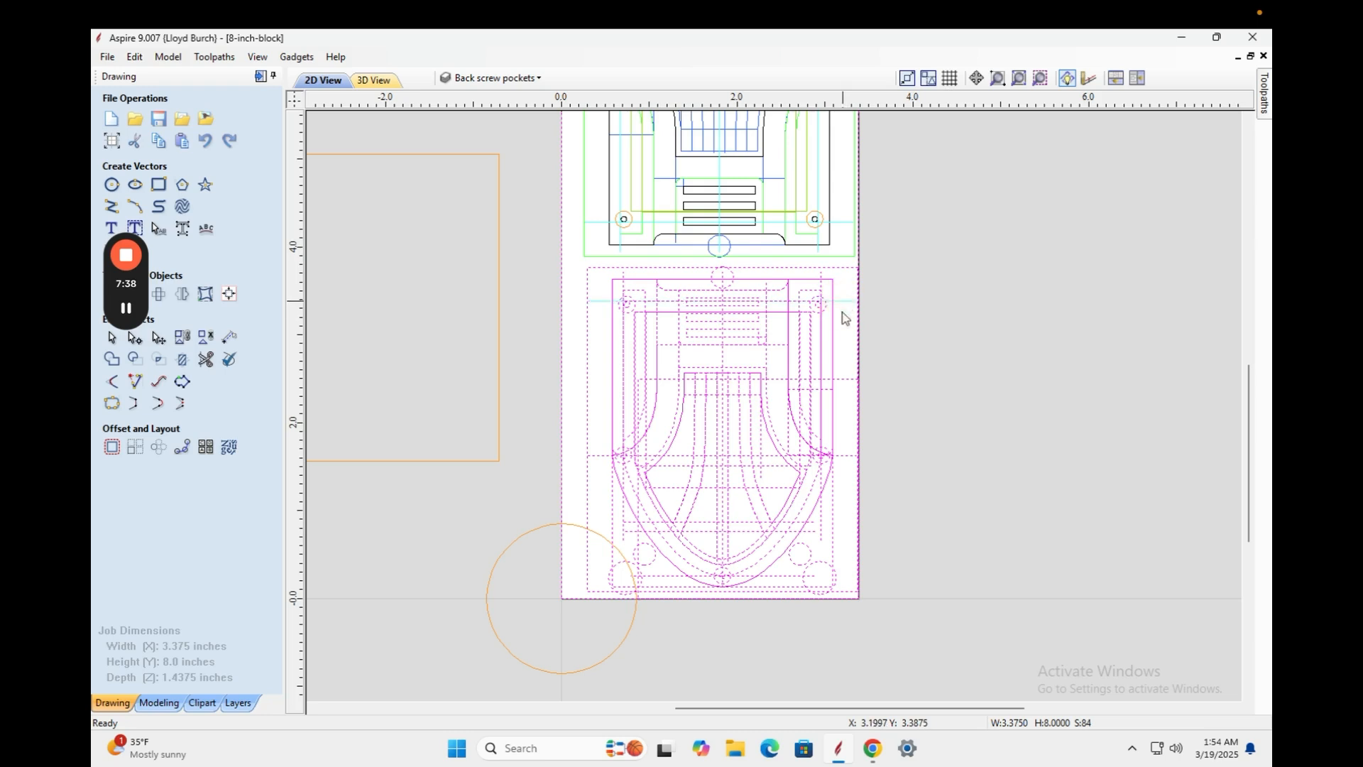
{"action": "left_click", "coordinate": [906, 425]}
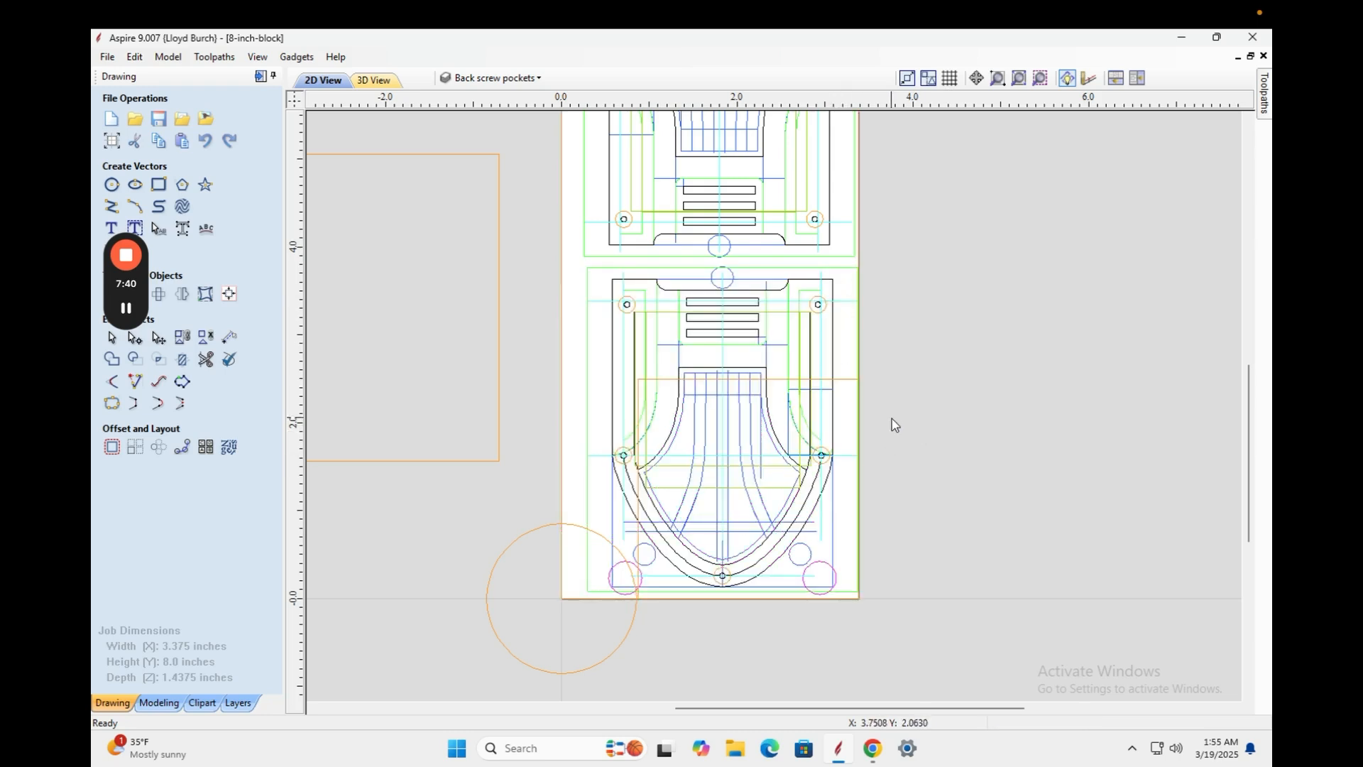
{"action": "left_click", "coordinate": [840, 379]}
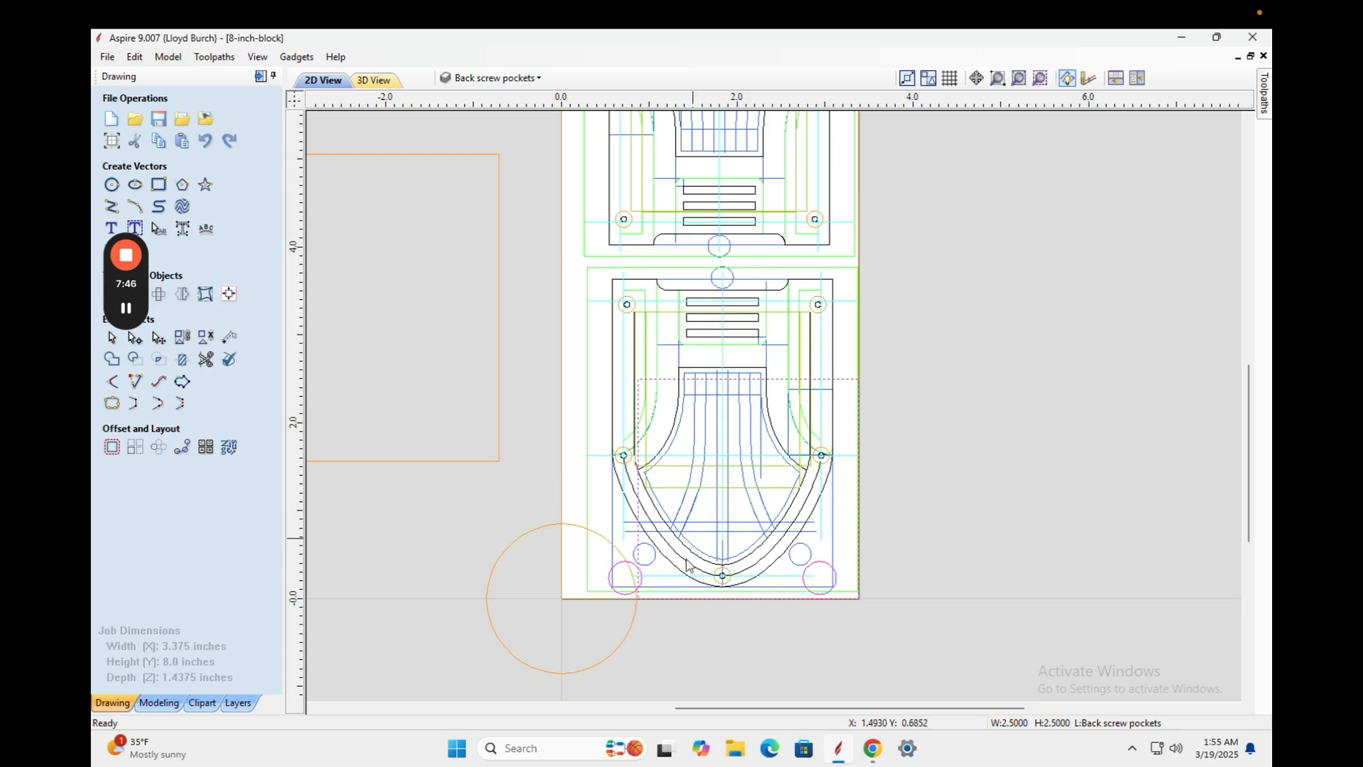
{"action": "left_click", "coordinate": [576, 526], "text": "shift"}
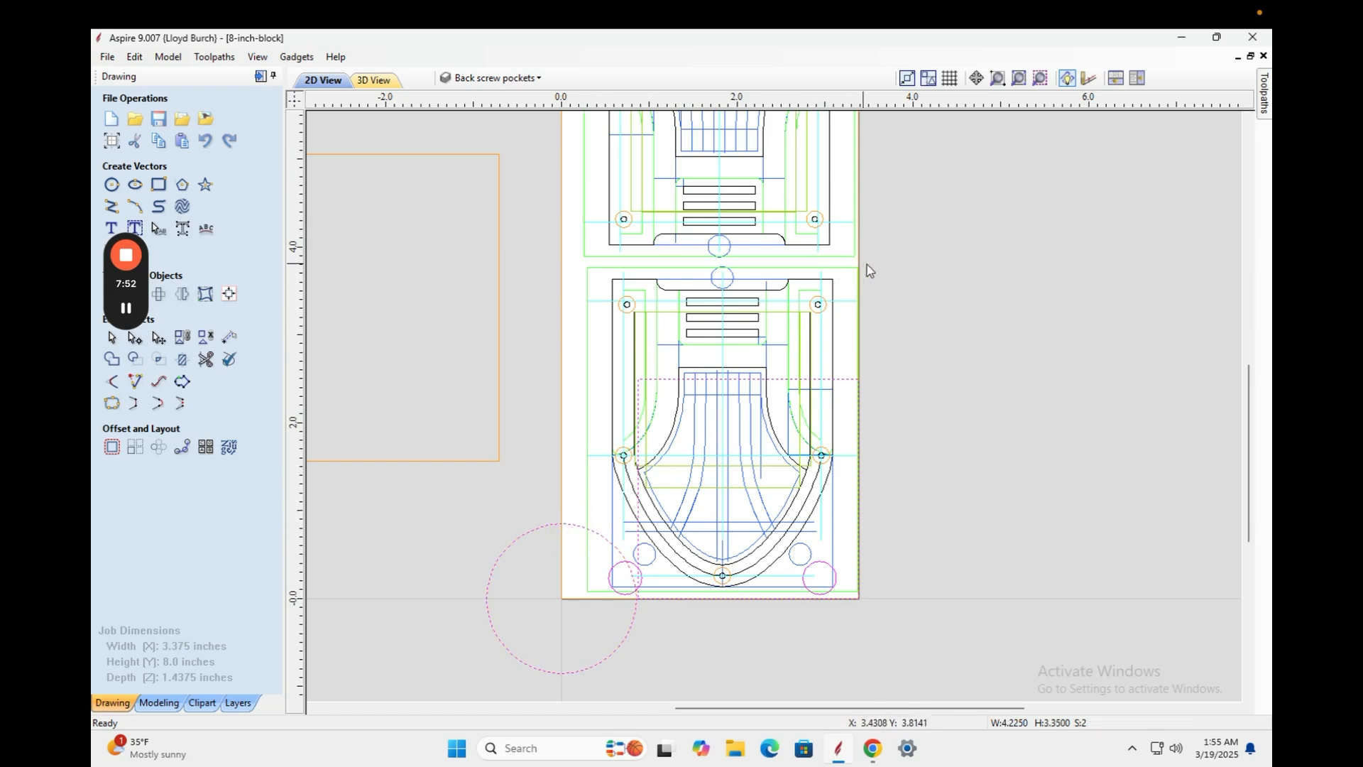
{"action": "left_click_drag", "start_coordinate": [712, 363], "coordinate": [527, 628], "text": "shift"}
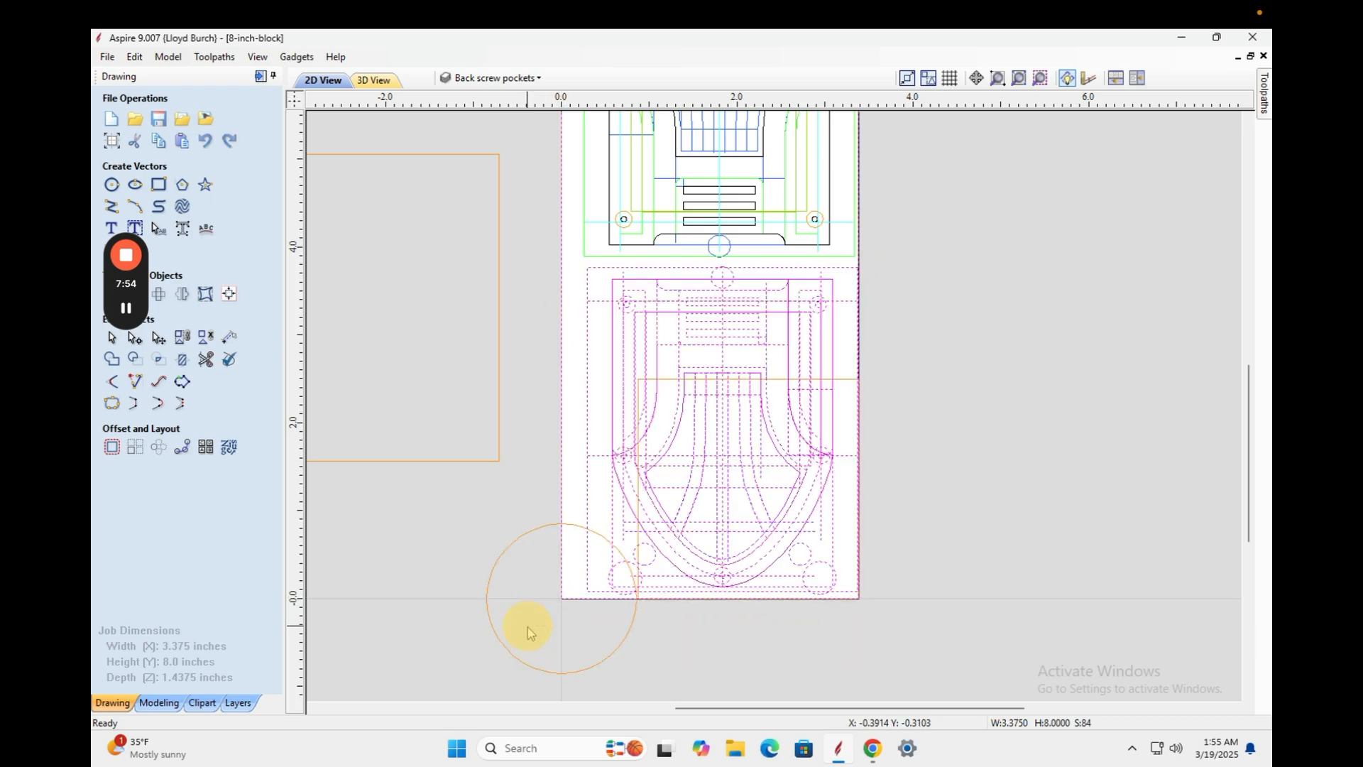
Nudge the lower design up, down, left and right until it sits aligned in the block.
{"action": "key", "text": "Up"}
{"action": "key", "text": "Up"}
{"action": "key", "text": "Up"}
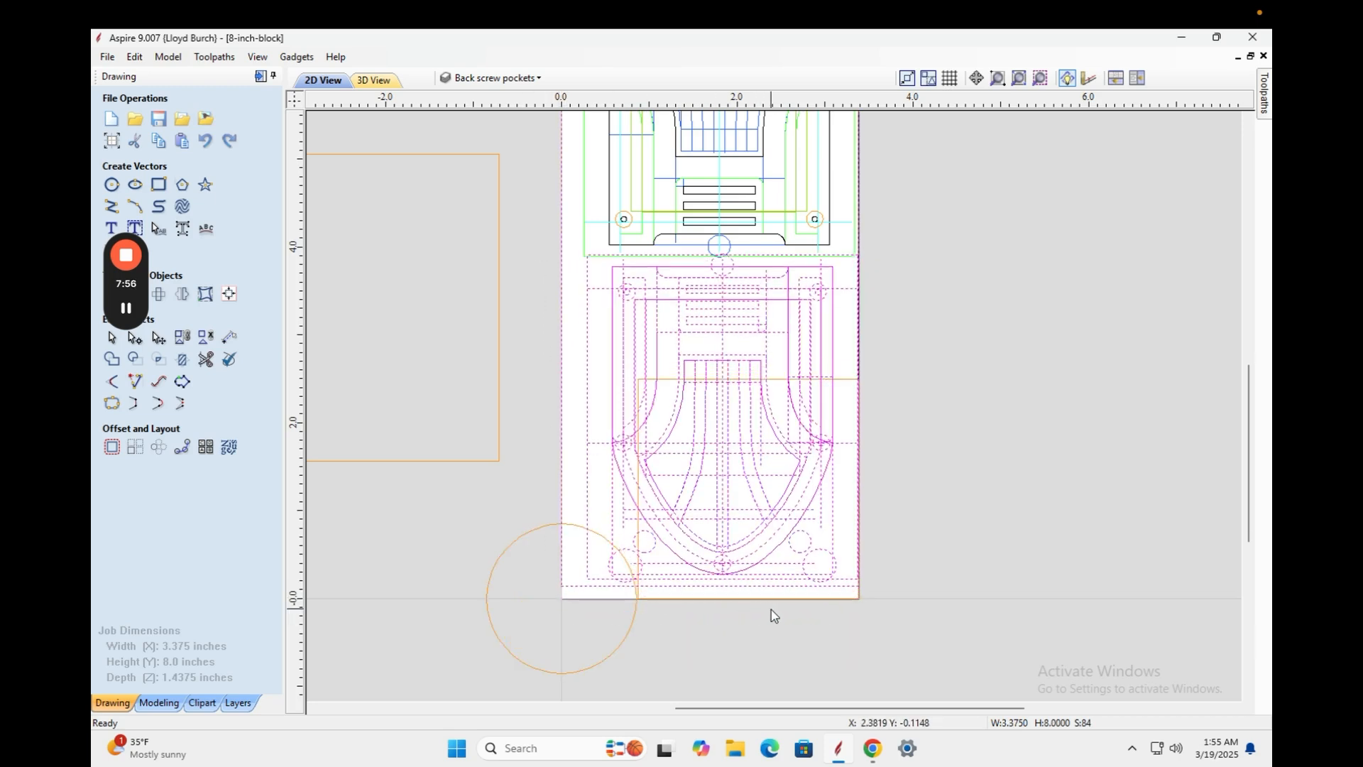
{"action": "key", "text": "Up"}
{"action": "key", "text": "Up"}
{"action": "key", "text": "Left"}
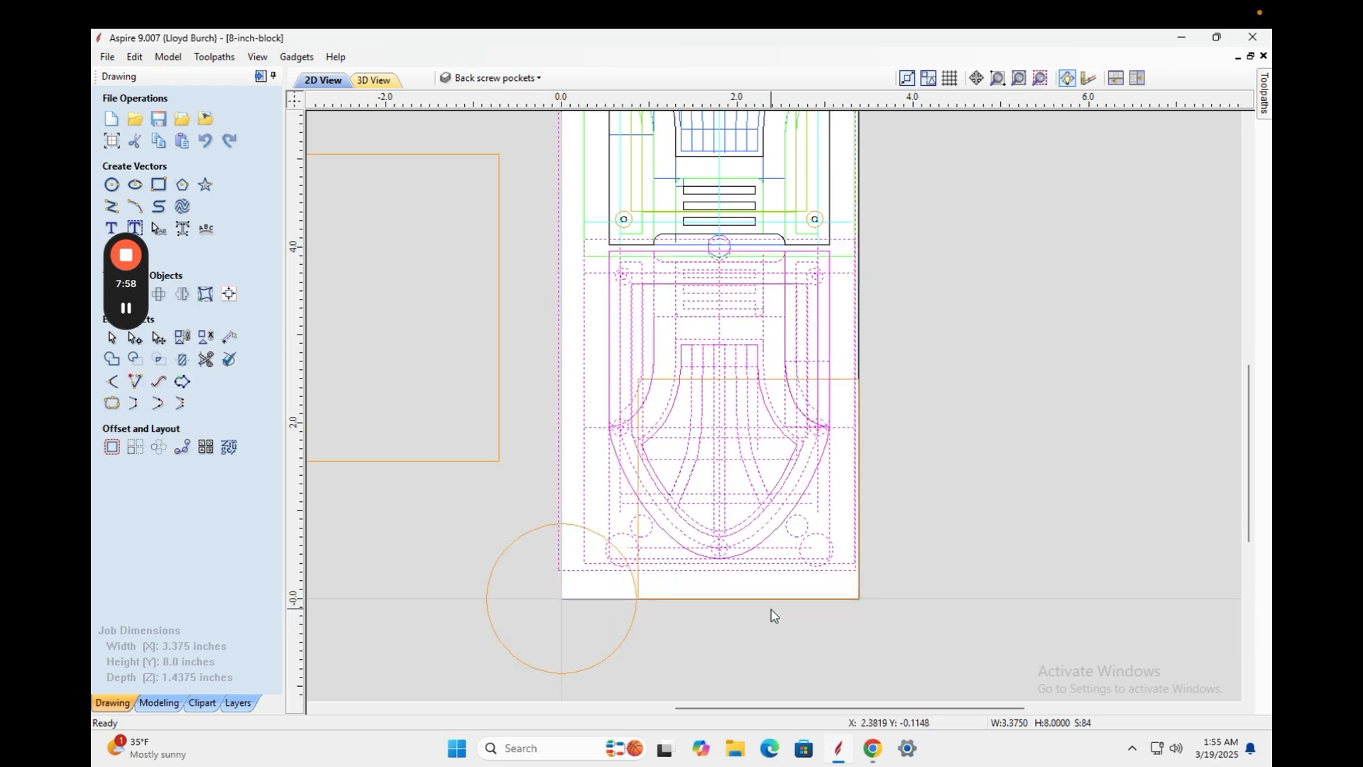
{"action": "key", "text": "Right"}
{"action": "key", "text": "Right"}
{"action": "key", "text": "Right"}
{"action": "key", "text": "Right"}
{"action": "key", "text": "Right"}
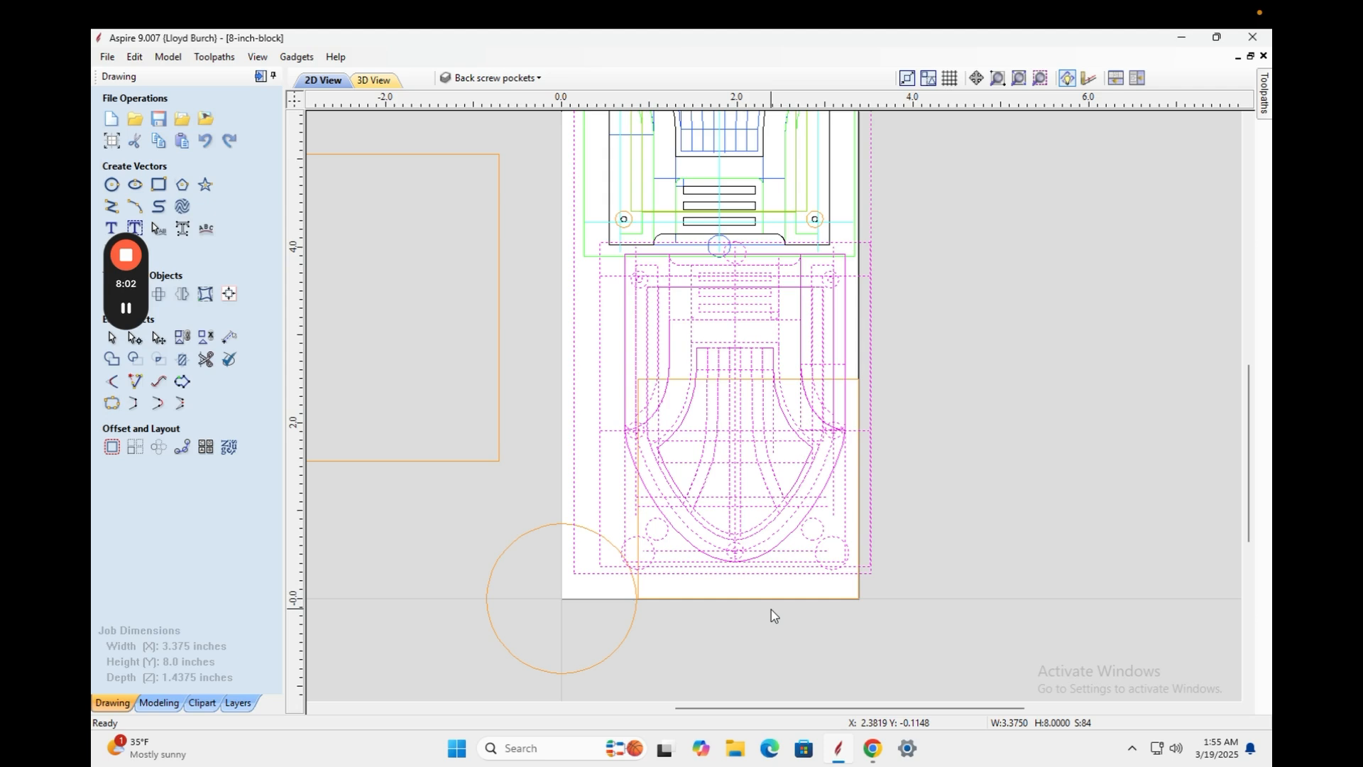
{"action": "key", "text": "Down"}
{"action": "key", "text": "Down"}
{"action": "key", "text": "Down"}
{"action": "key", "text": "Down"}
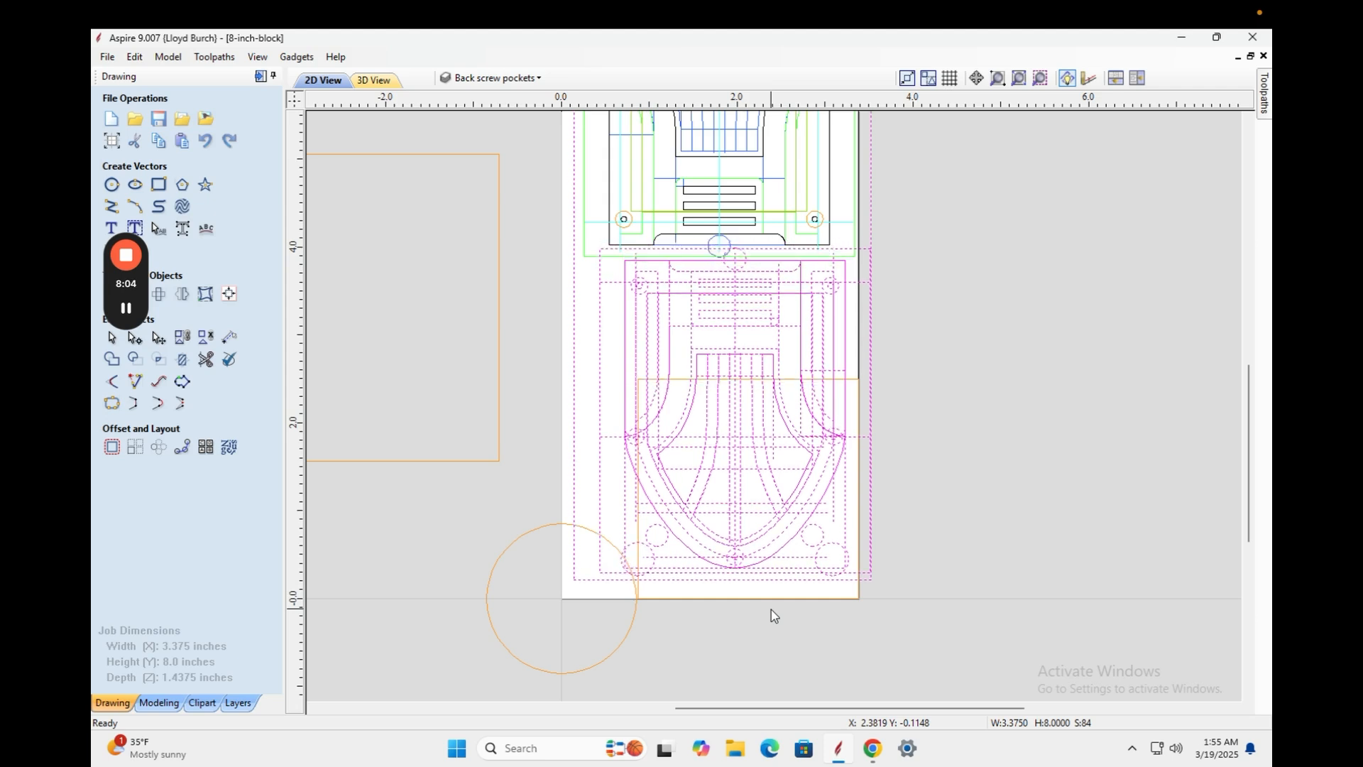
{"action": "key", "text": "Down"}
{"action": "key", "text": "Down"}
{"action": "key", "text": "Down"}
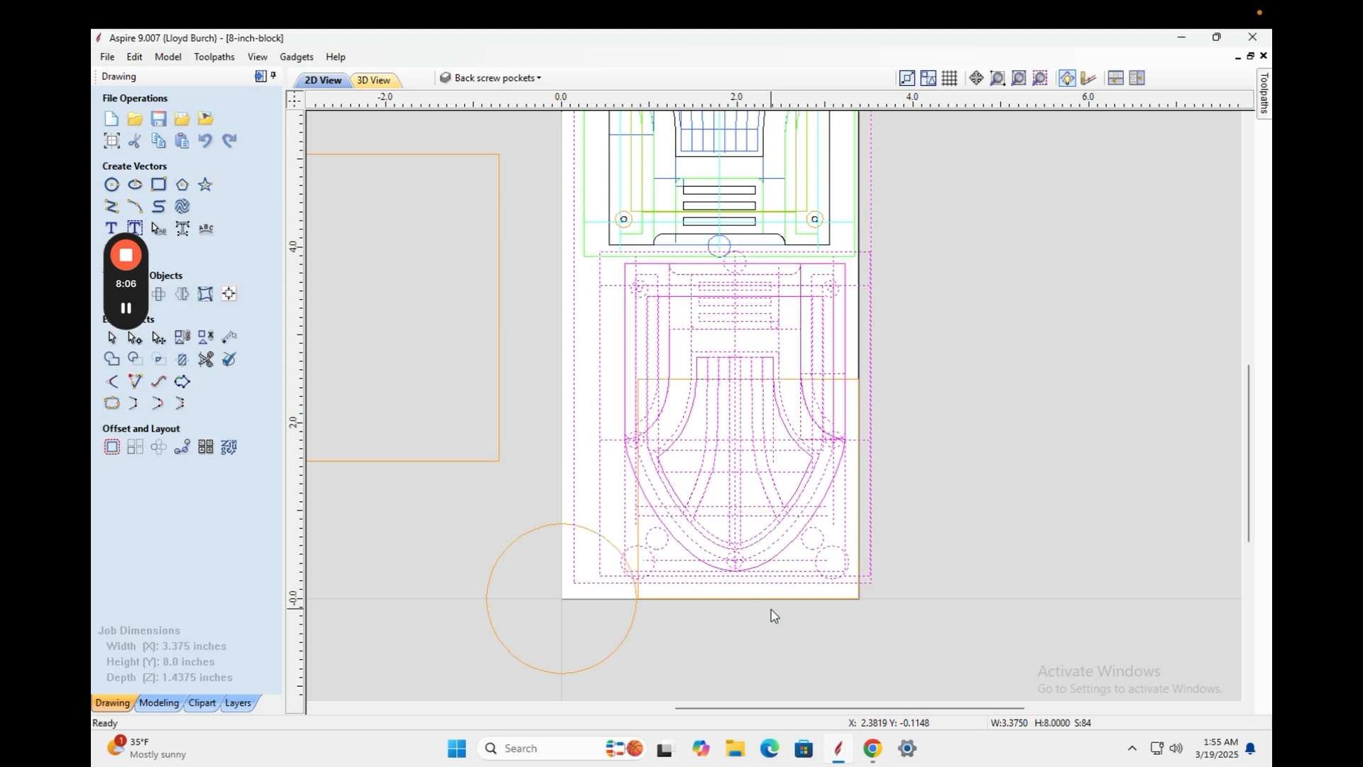
{"action": "key", "text": "Down"}
{"action": "key", "text": "Down"}
{"action": "key", "text": "Right"}
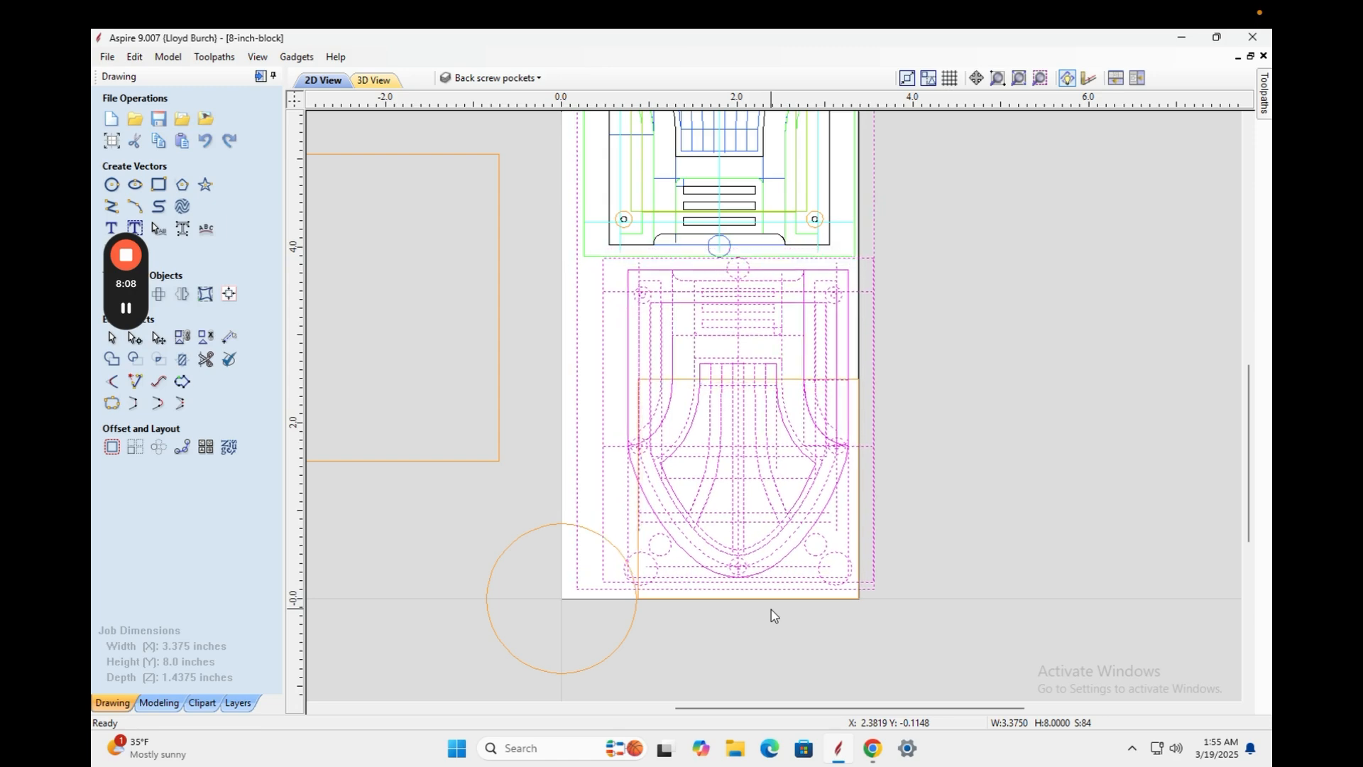
{"action": "key", "text": "Down"}
{"action": "key", "text": "Down"}
{"action": "key", "text": "Right"}
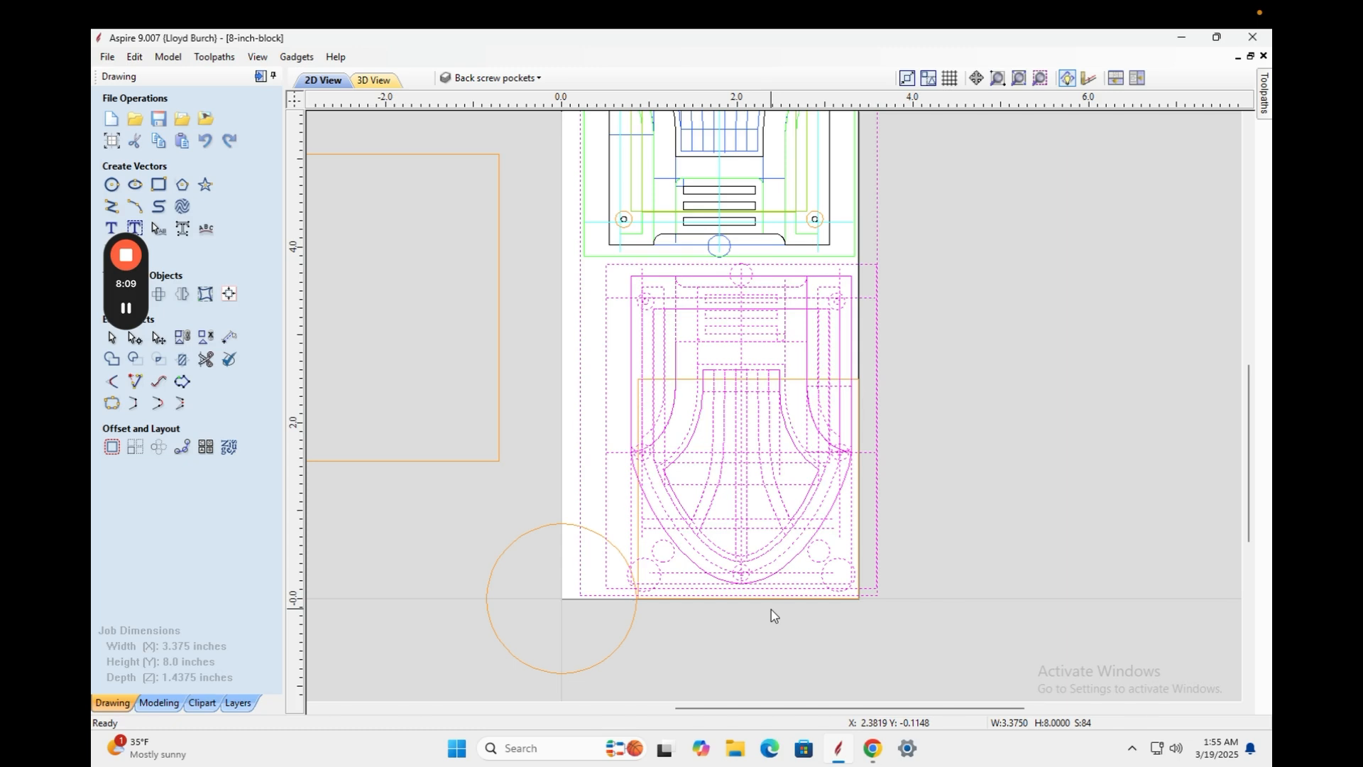
{"action": "key", "text": "Right"}
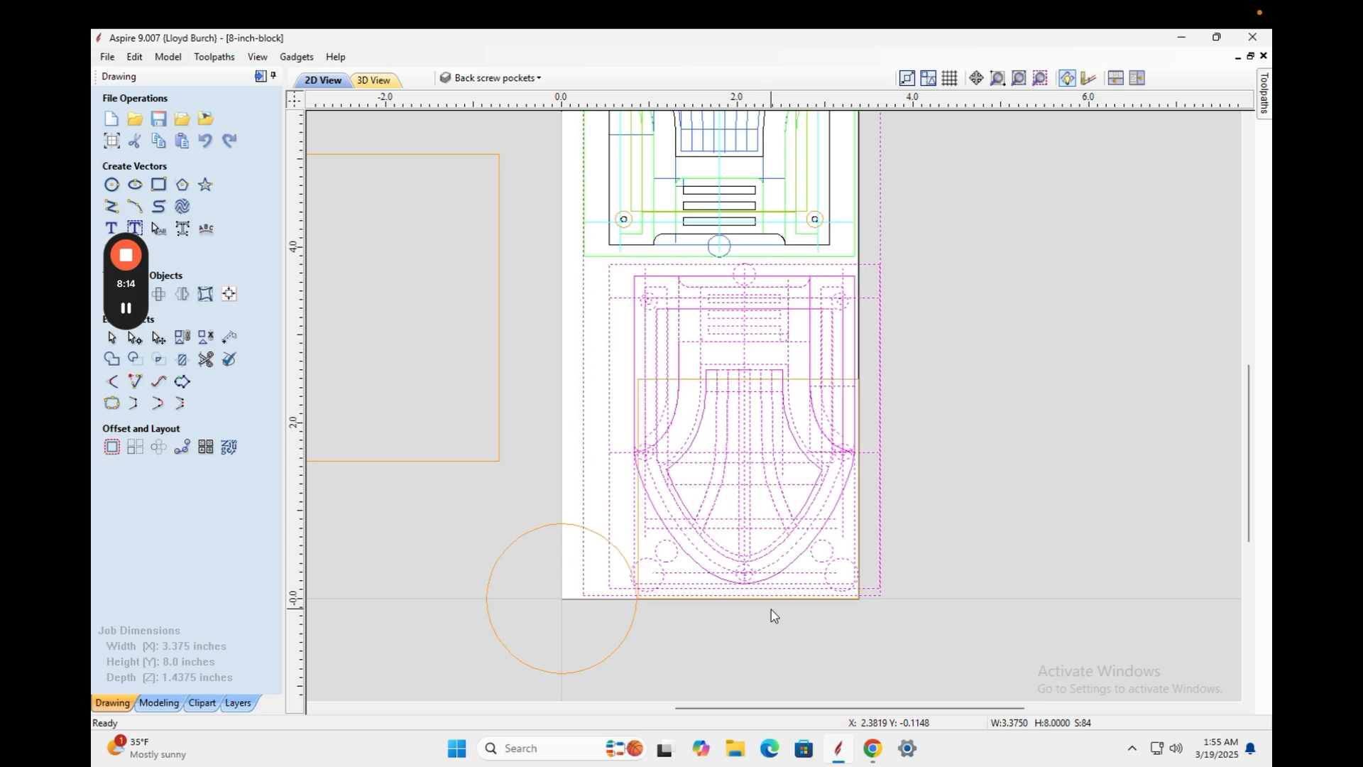
{"action": "key", "text": "Up"}
{"action": "key", "text": "Up"}
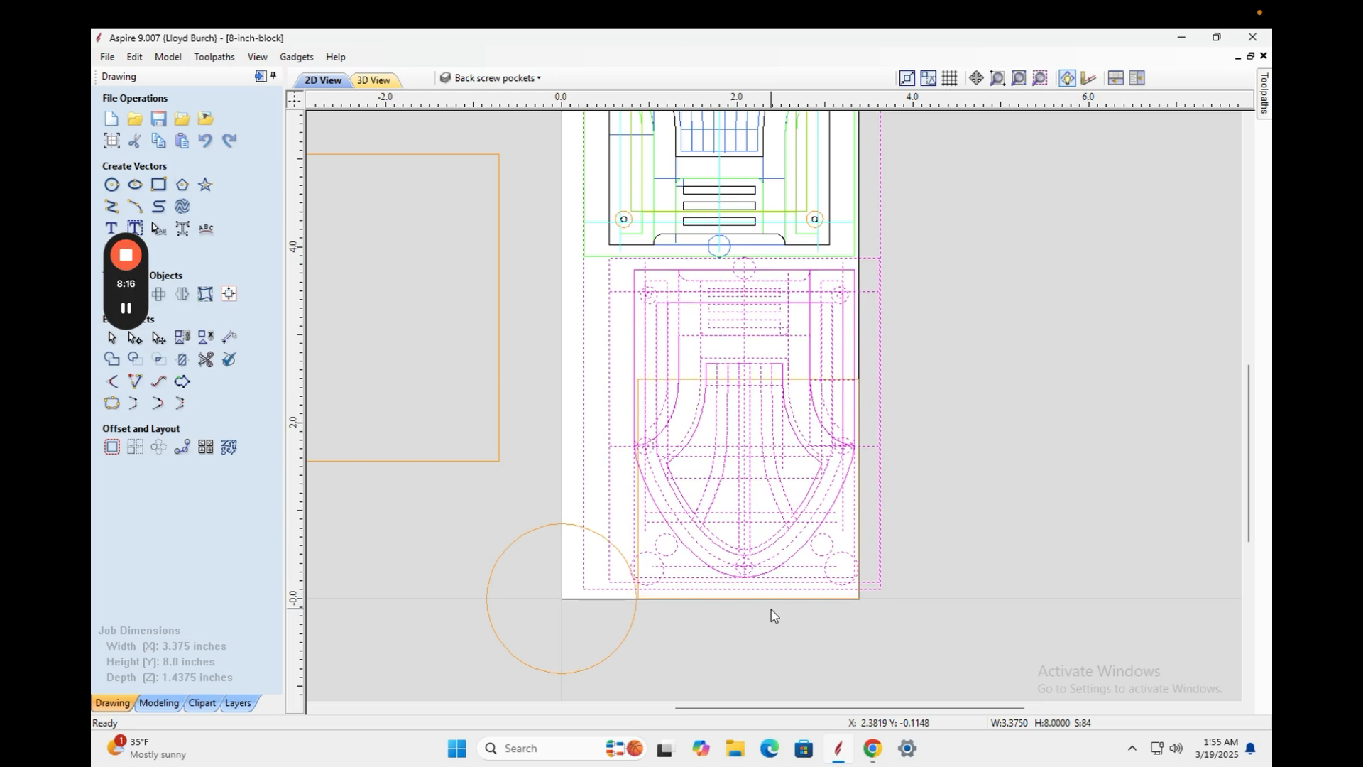
{"action": "key", "text": "Left"}
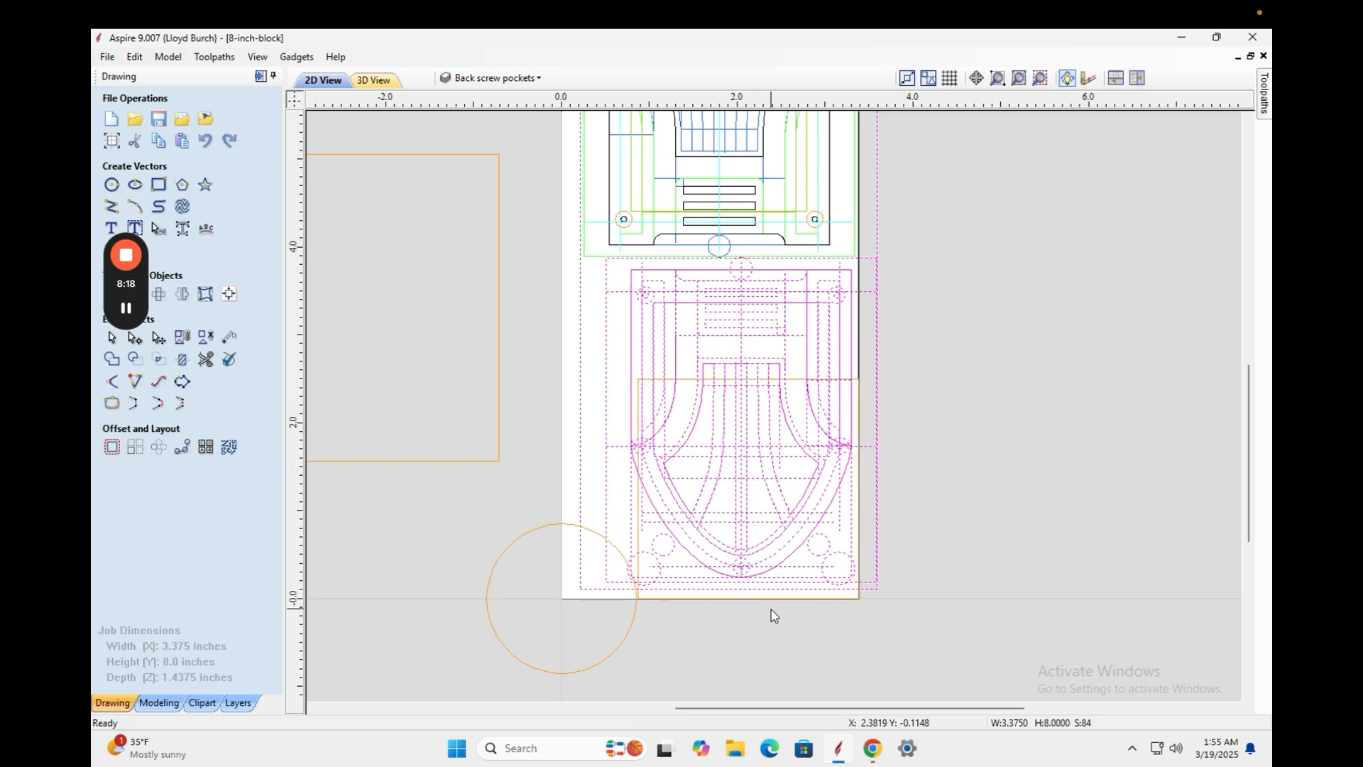
{"action": "key", "text": "Up"}
{"action": "key", "text": "Up"}
{"action": "key", "text": "Up"}
{"action": "key", "text": "Up"}
{"action": "key", "text": "Up"}
{"action": "key", "text": "Up"}
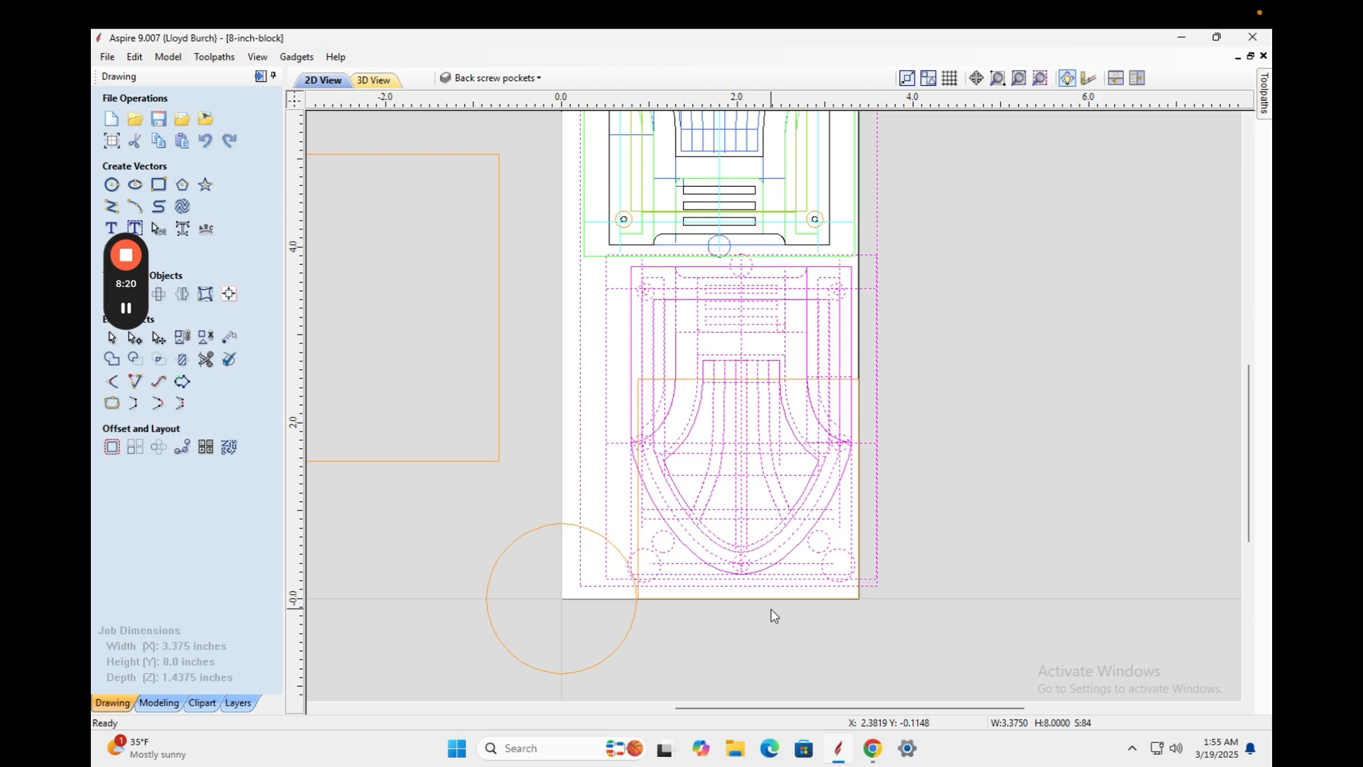
{"action": "key", "text": "Down"}
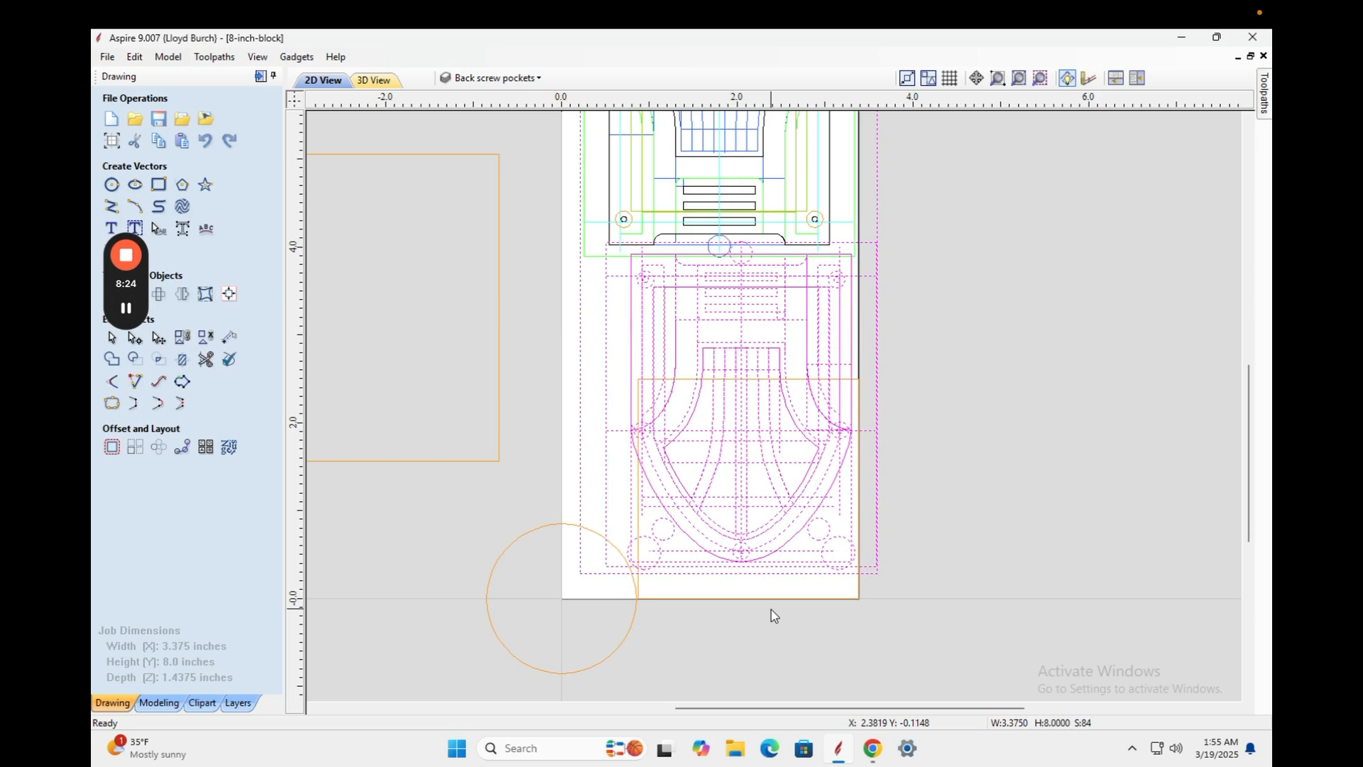
{"action": "key", "text": "Left"}
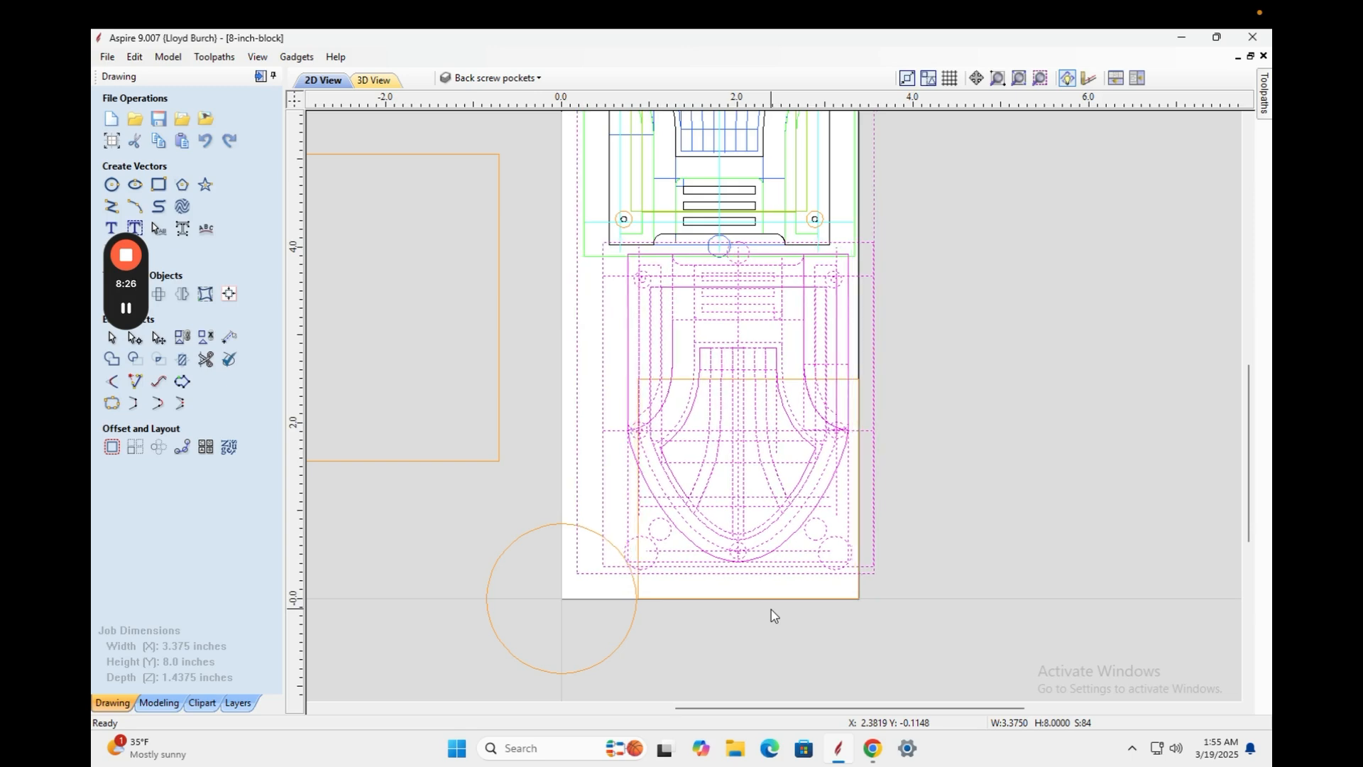
{"action": "mouse_move", "coordinate": [1250, 495]}
{"action": "left_mouse_down"}
{"action": "mouse_move", "coordinate": [1242, 412]}
{"action": "mouse_move", "coordinate": [1243, 433]}
{"action": "left_mouse_up"}
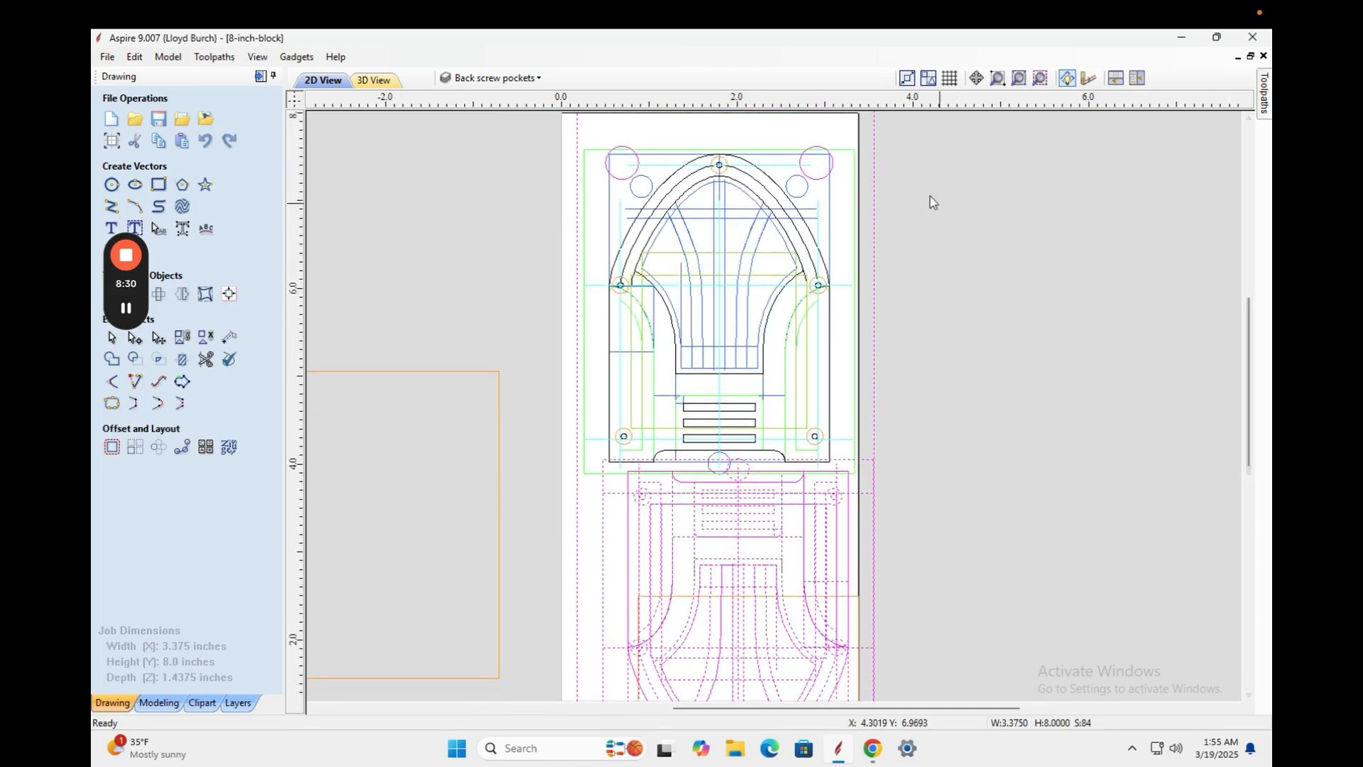
Box-select the upper arched design and nudge it up one step.
{"action": "left_click_drag", "start_coordinate": [893, 143], "coordinate": [555, 460]}
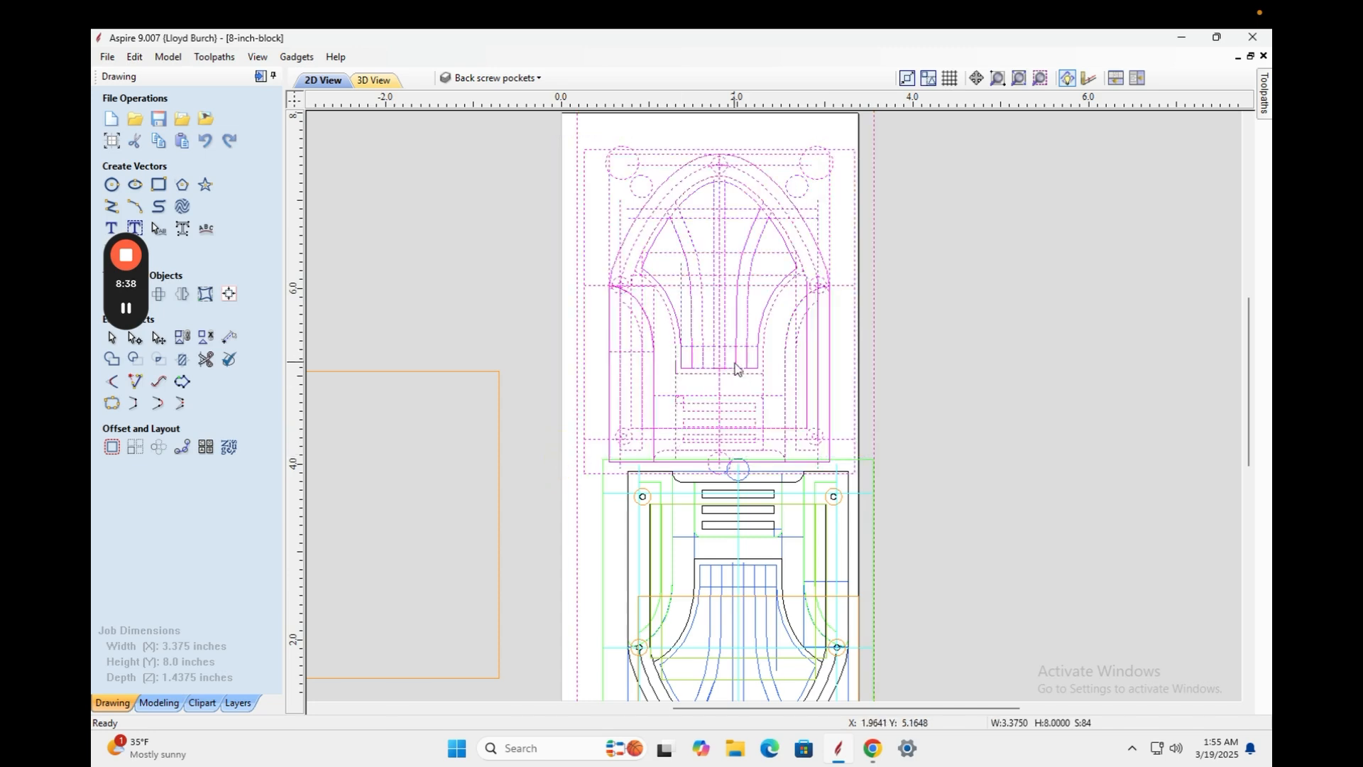
{"action": "key", "text": "Up"}
{"action": "key", "text": "Up"}
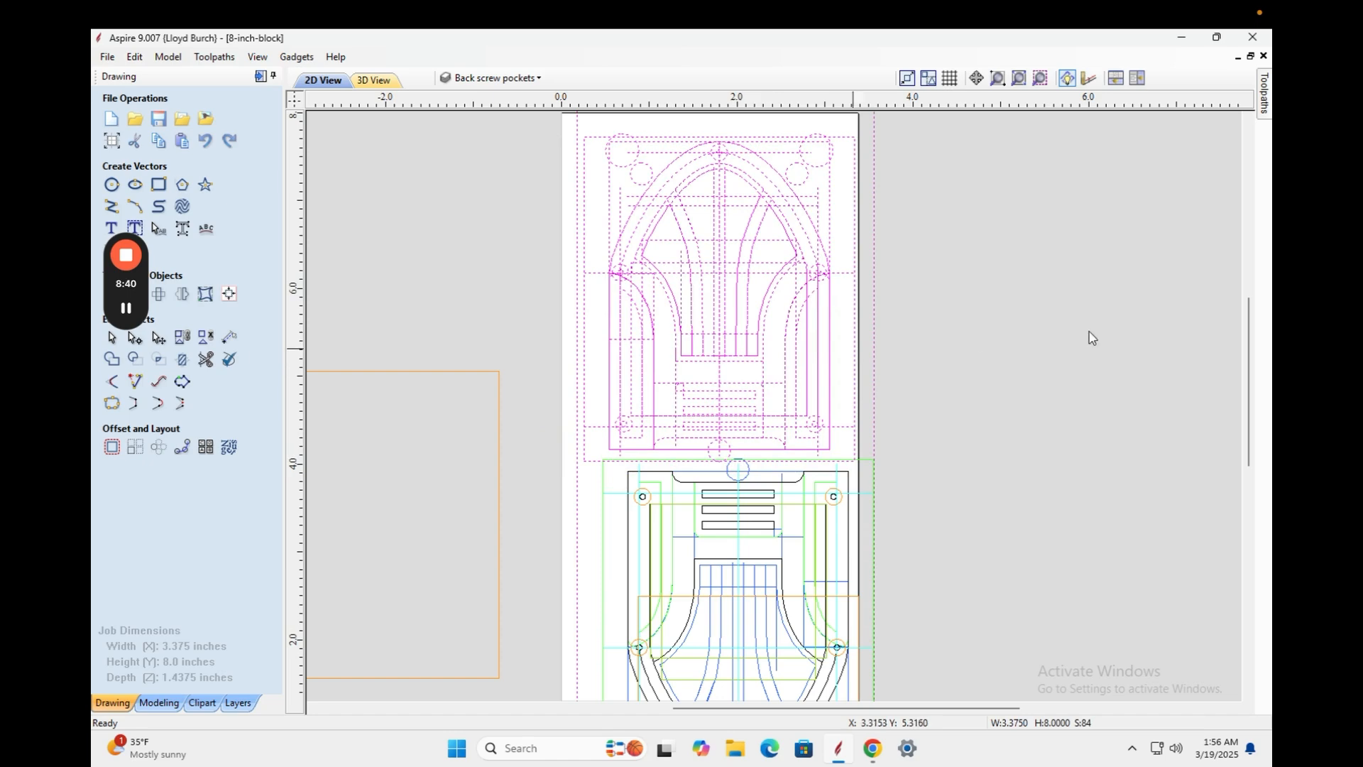
{"action": "left_click_drag", "start_coordinate": [1248, 368], "coordinate": [1248, 365]}
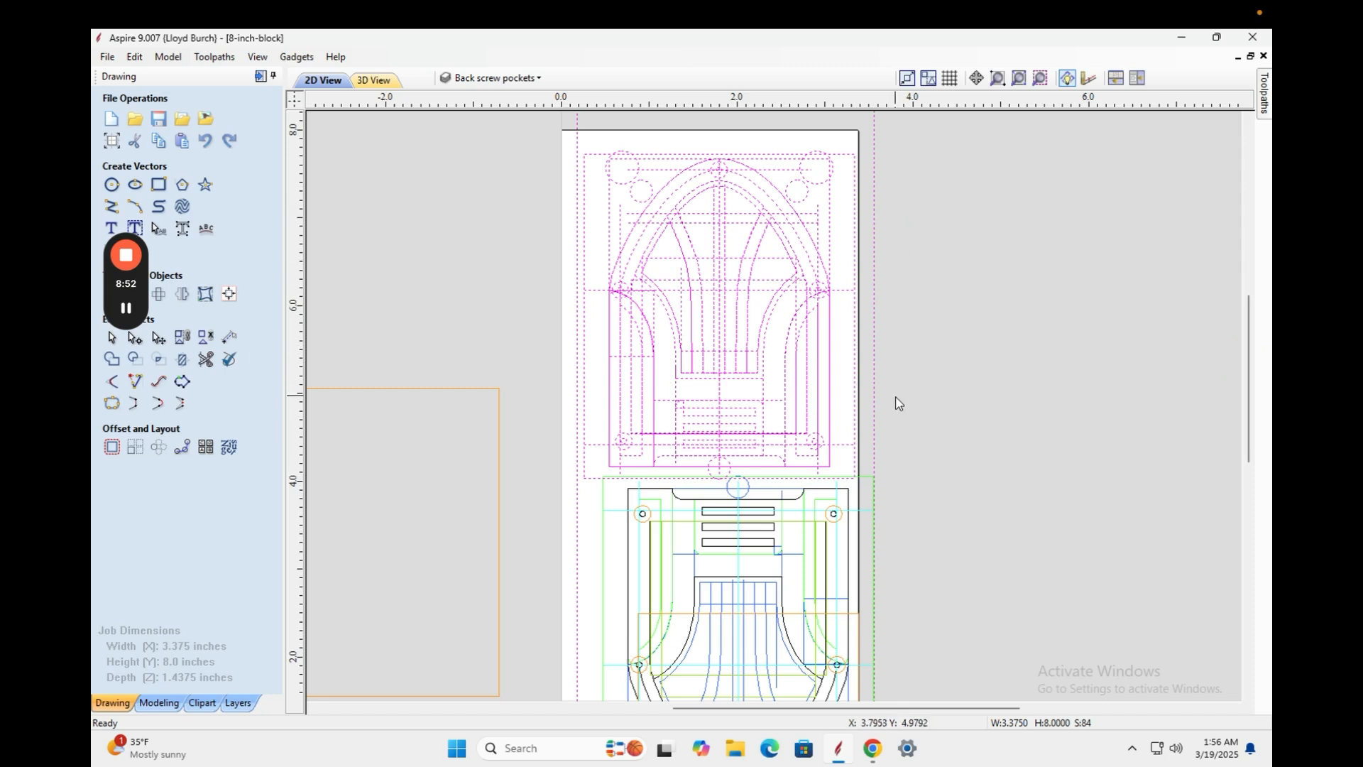
Drop the tall block outline from the selection and drag the upper arched design into the block's top.
{"action": "left_click", "coordinate": [874, 178], "text": "shift"}
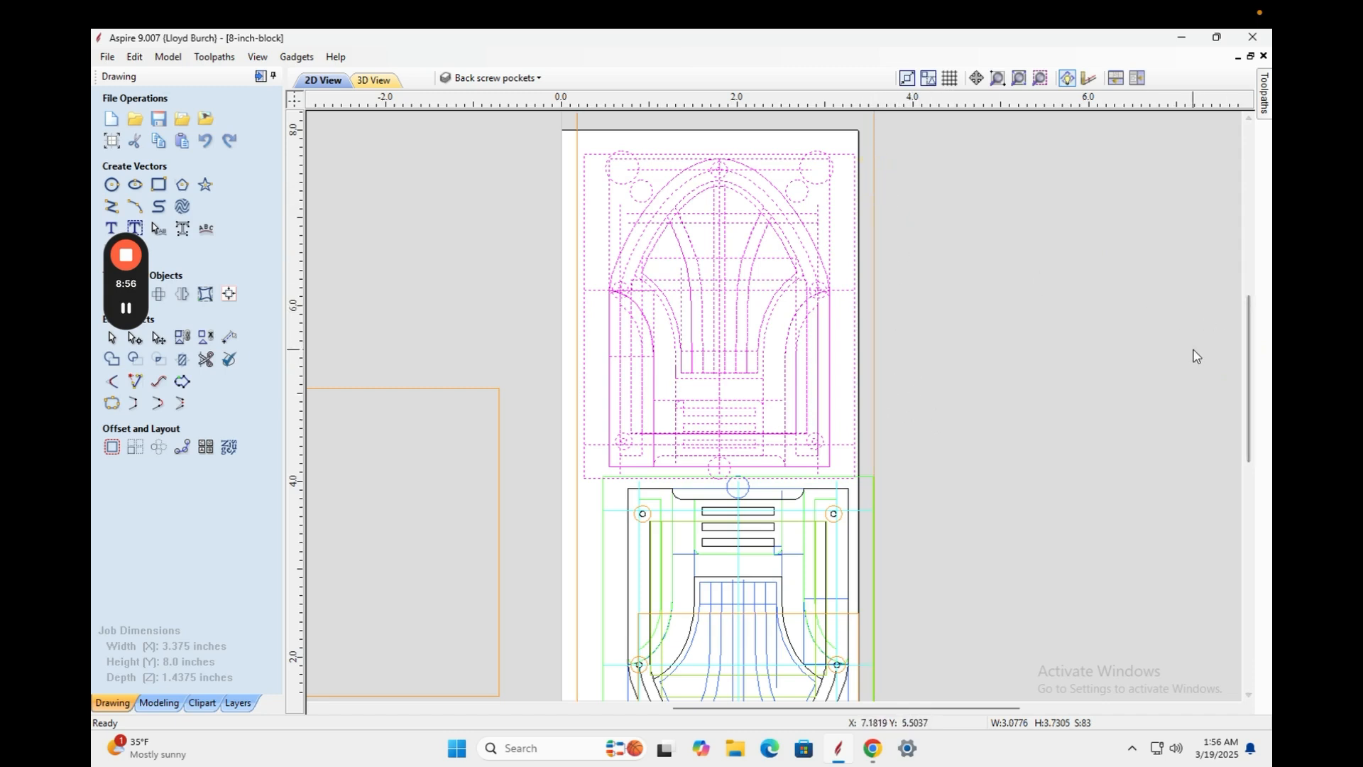
{"action": "left_click_drag", "start_coordinate": [1252, 360], "coordinate": [1252, 348]}
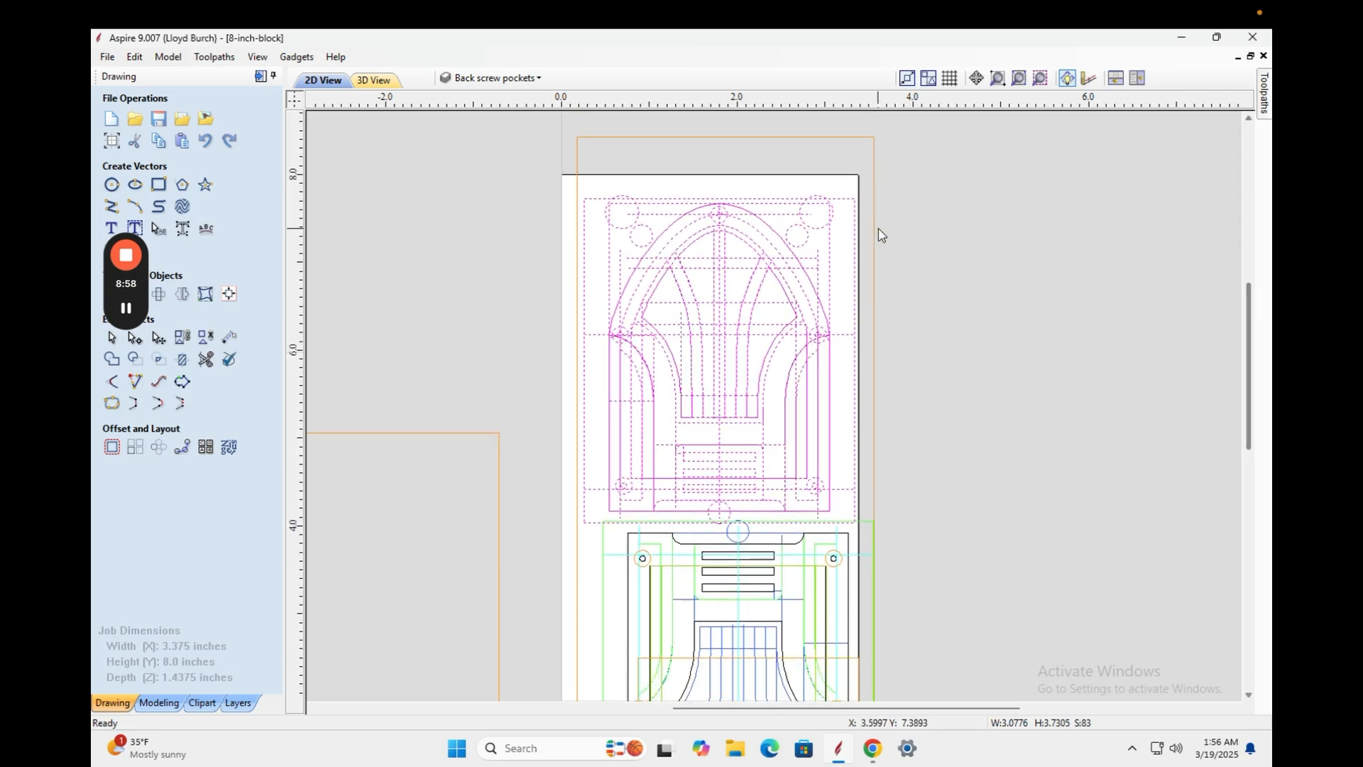
{"action": "left_click", "coordinate": [800, 219]}
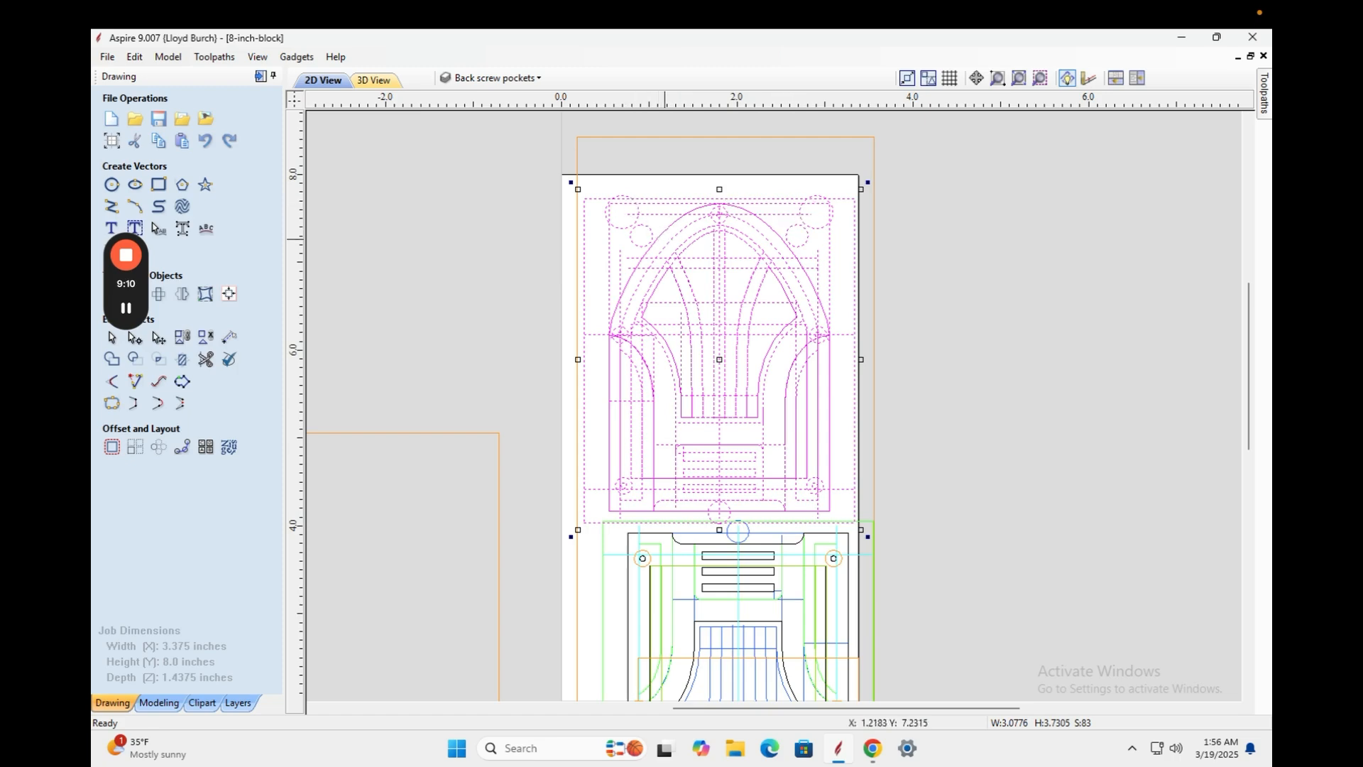
{"action": "left_click_drag", "start_coordinate": [711, 260], "coordinate": [708, 242]}
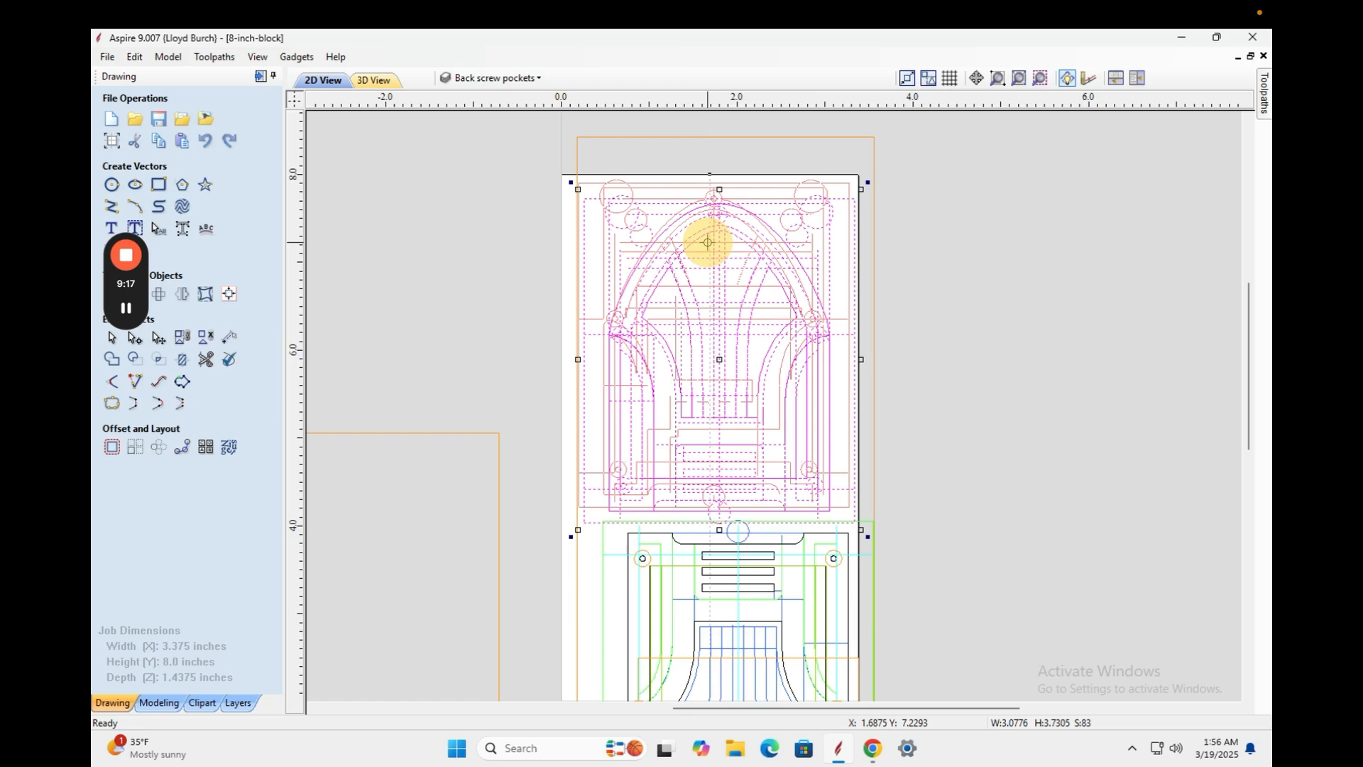
{"action": "left_click_drag", "start_coordinate": [708, 242], "coordinate": [714, 241]}
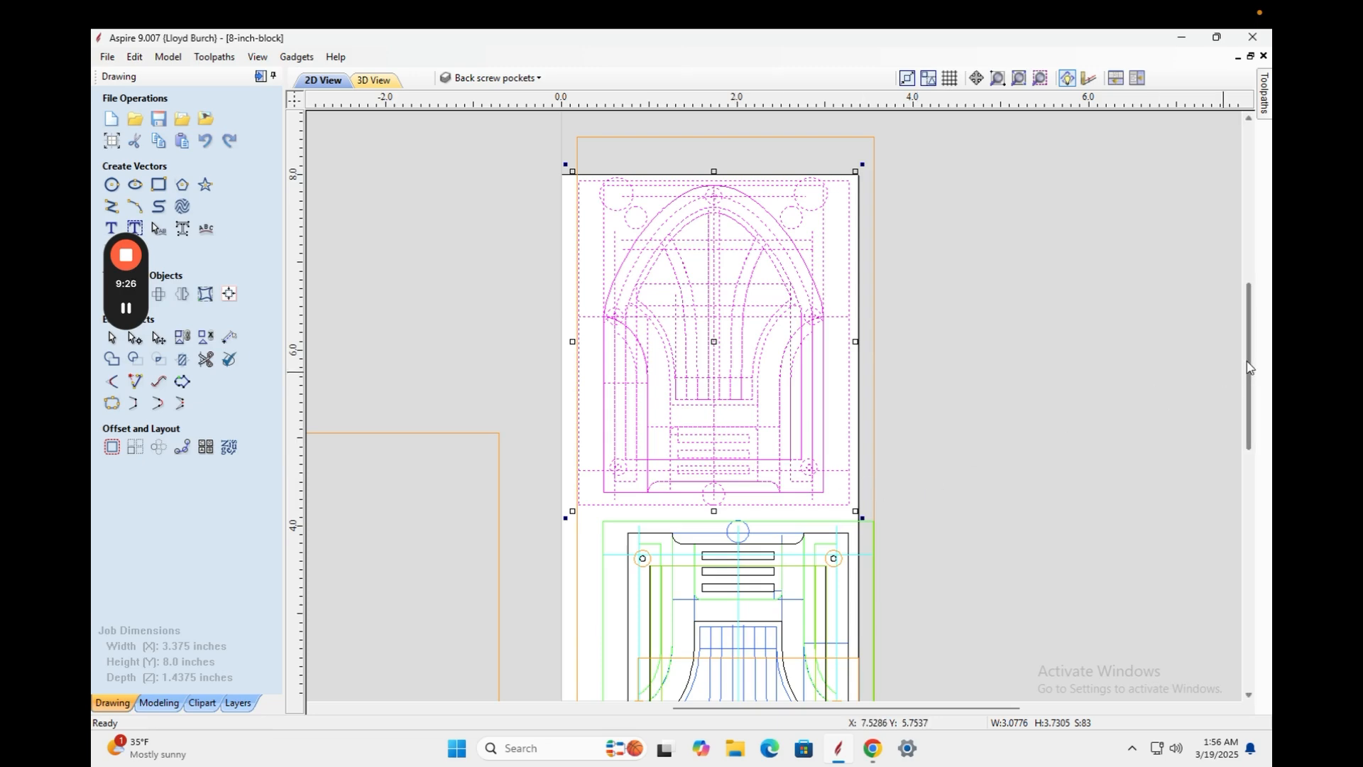
{"action": "left_click_drag", "start_coordinate": [1250, 367], "coordinate": [1241, 416]}
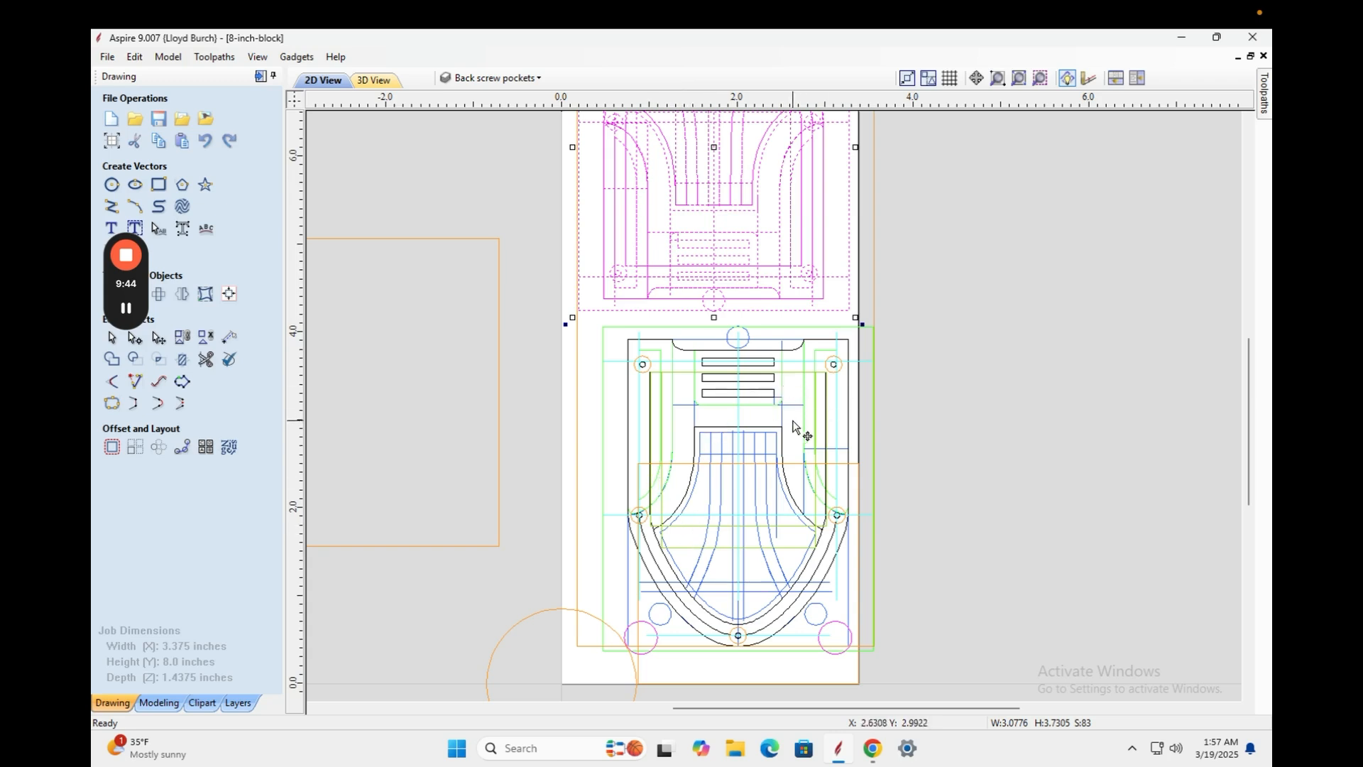
Reselect the lower shield design's vectors and drag it left into the block's bottom half, beneath the arch.
{"action": "left_click", "coordinate": [899, 327]}
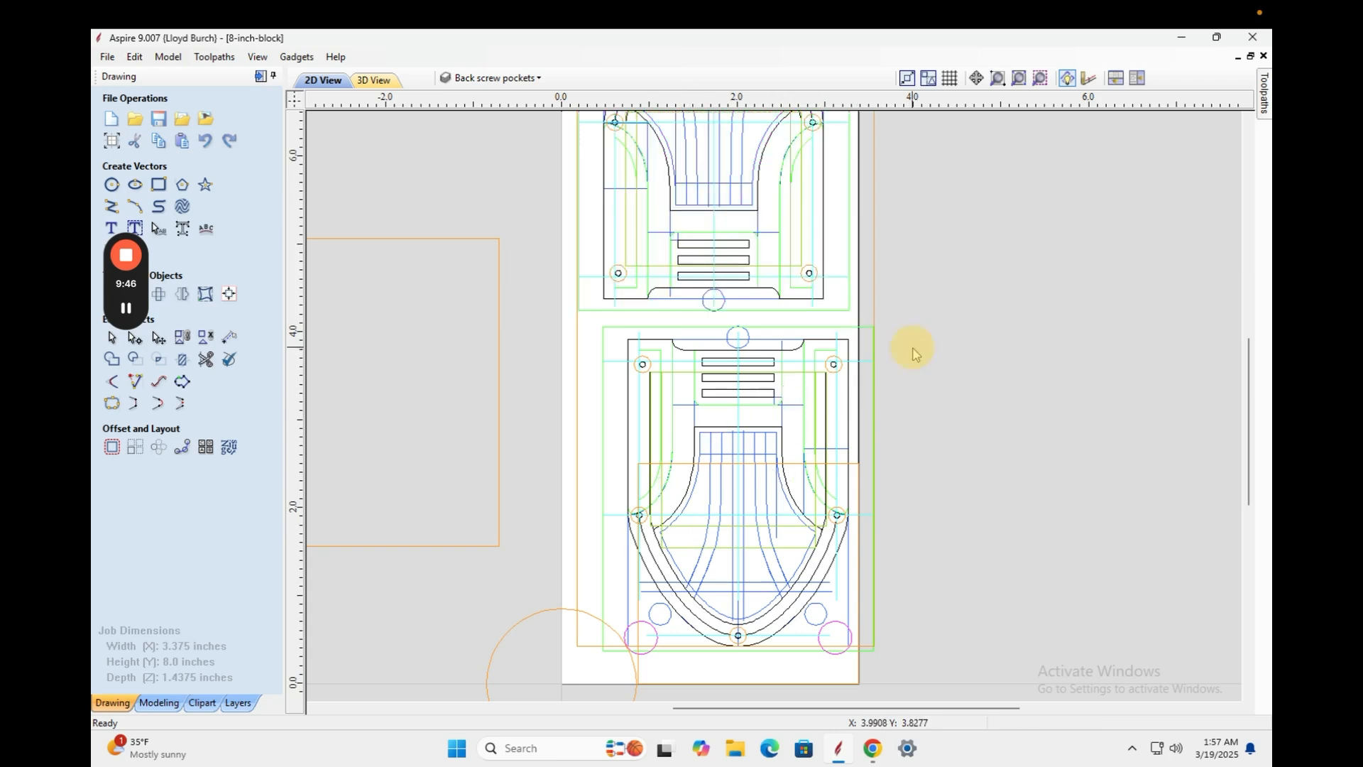
{"action": "left_click_drag", "start_coordinate": [898, 321], "coordinate": [936, 517]}
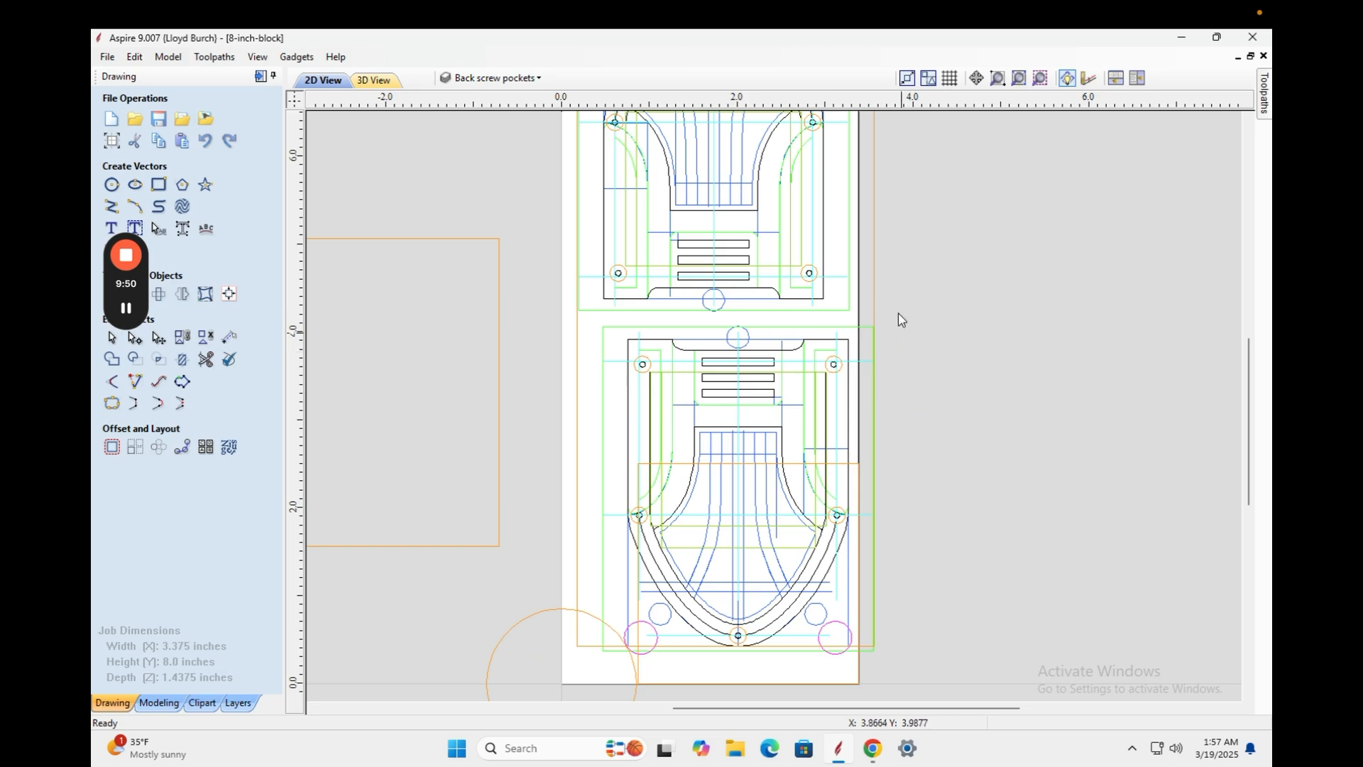
{"action": "left_click", "coordinate": [875, 298]}
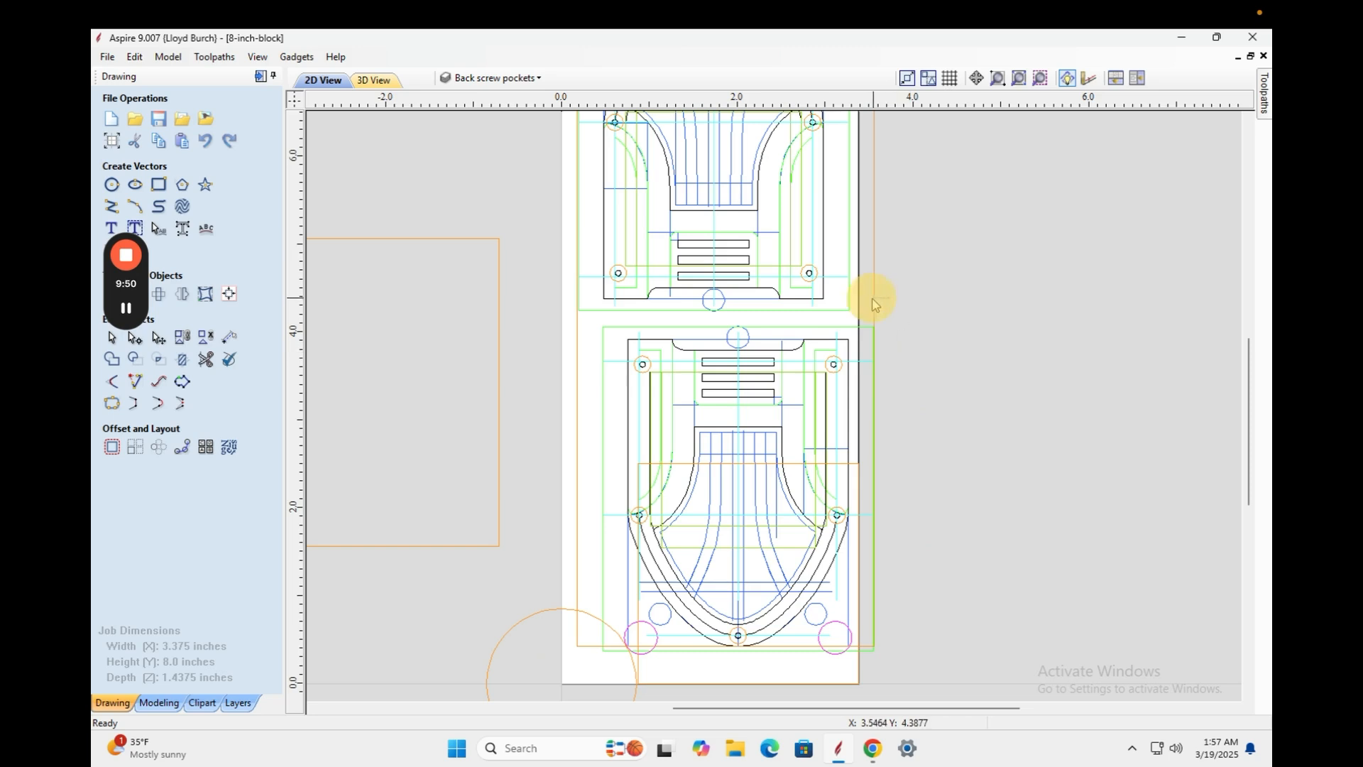
{"action": "left_click", "coordinate": [591, 619]}
{"action": "left_click", "coordinate": [578, 552], "text": "shift"}
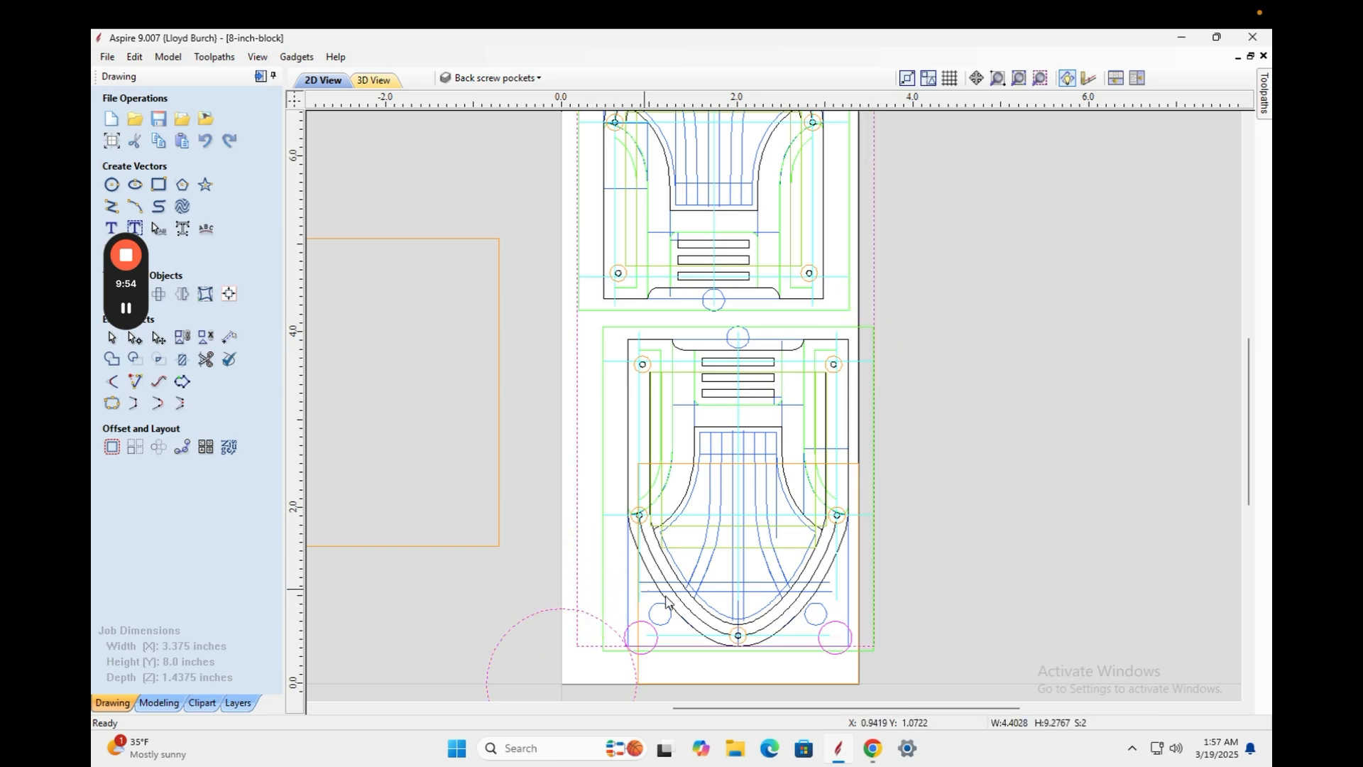
{"action": "left_click_drag", "start_coordinate": [892, 325], "coordinate": [561, 668]}
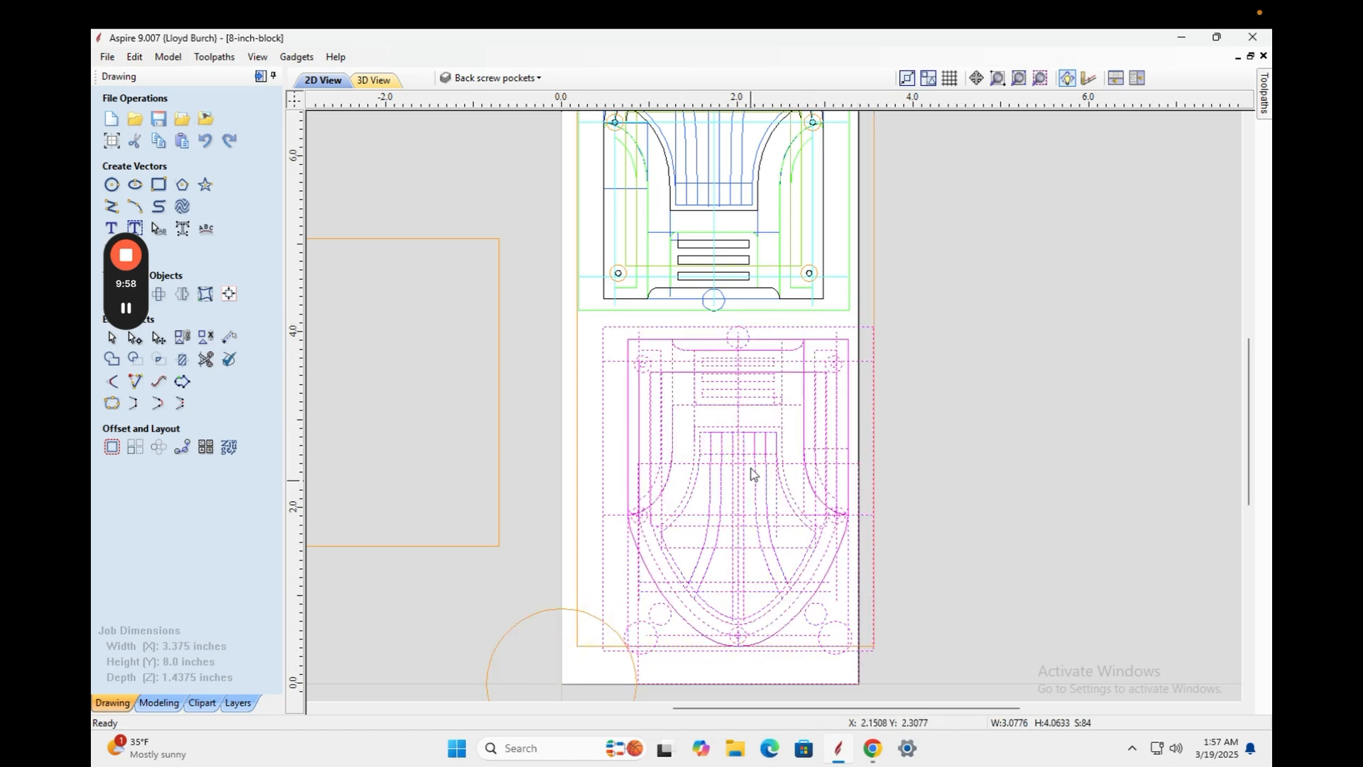
{"action": "left_click", "coordinate": [737, 419]}
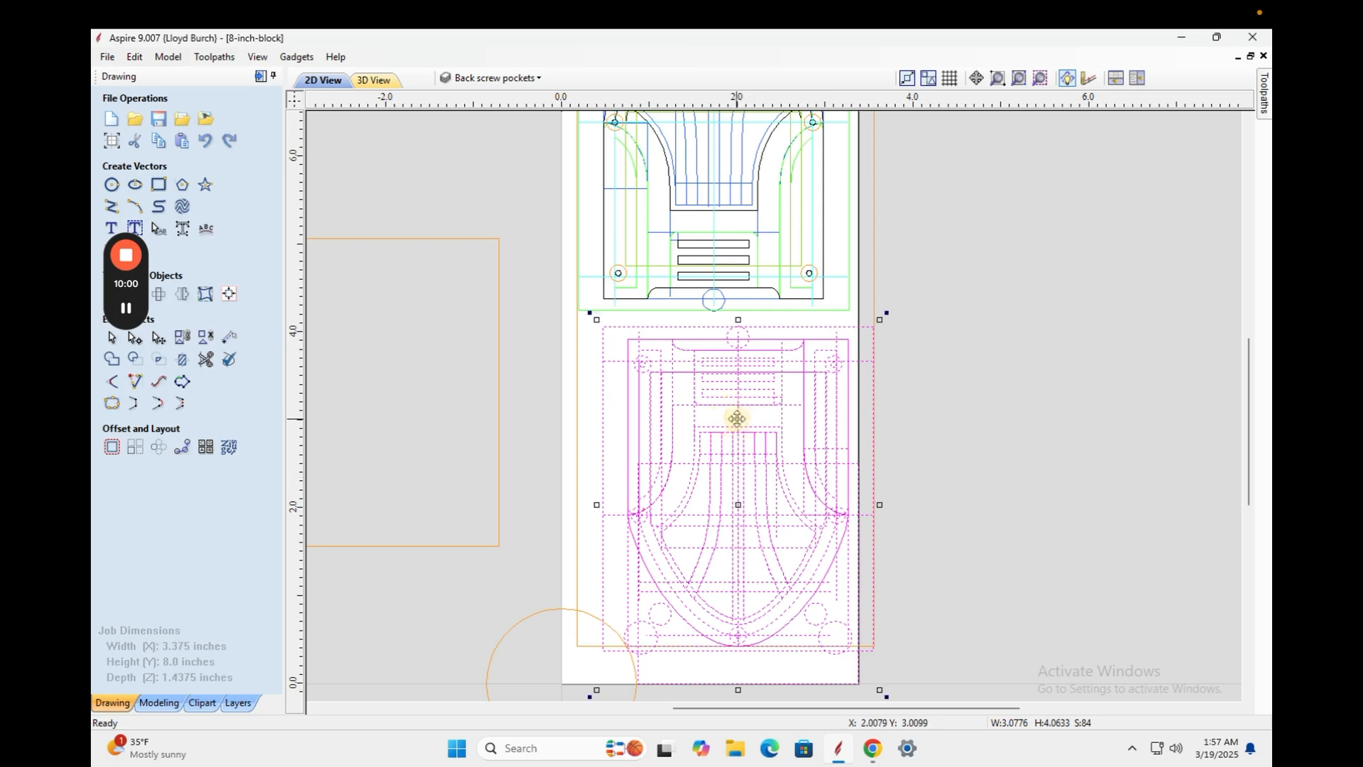
{"action": "mouse_move", "coordinate": [737, 419]}
{"action": "left_mouse_down"}
{"action": "mouse_move", "coordinate": [709, 411]}
{"action": "mouse_move", "coordinate": [718, 402]}
{"action": "mouse_move", "coordinate": [719, 419]}
{"action": "left_mouse_up"}
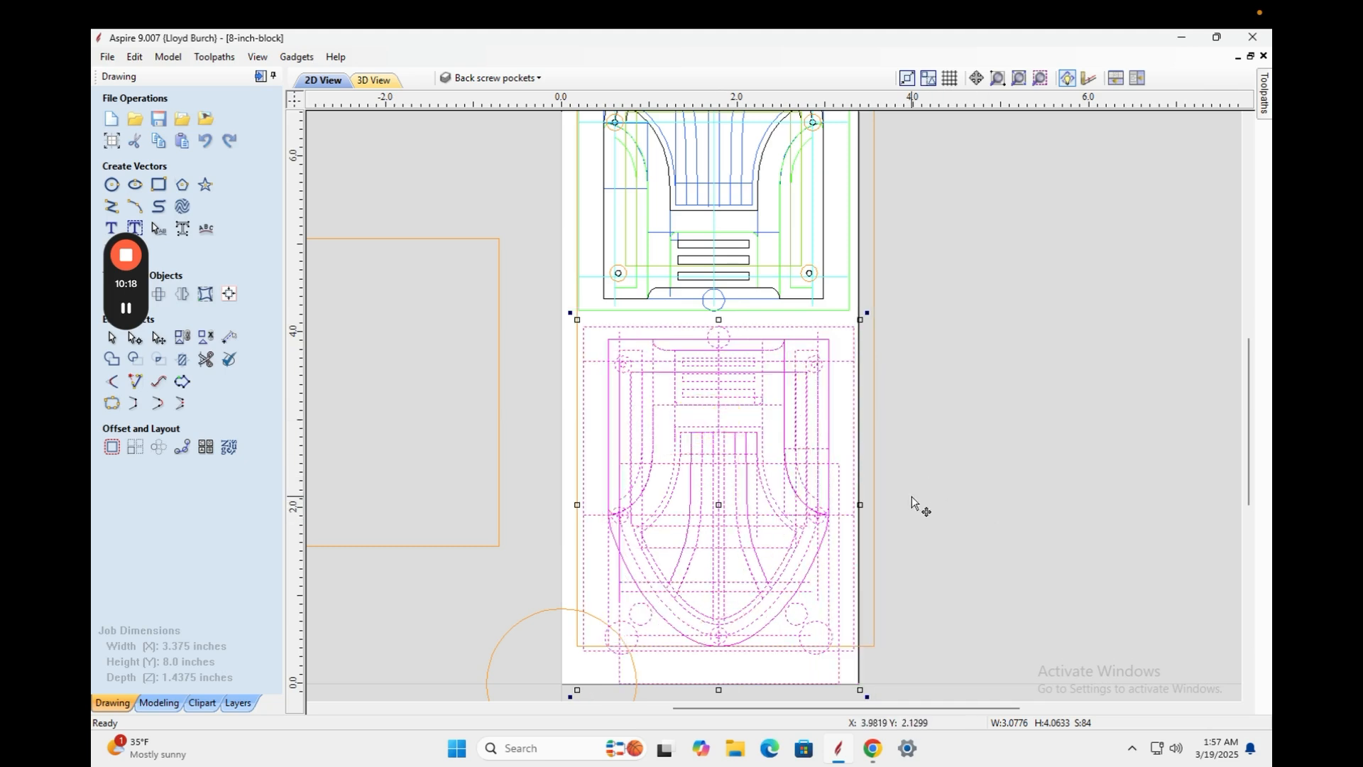
Nudge the lower design one step left, then up and down until it lines up under the arch.
{"action": "key", "text": "Left"}
{"action": "key", "text": "Left"}
{"action": "key", "text": "Left"}
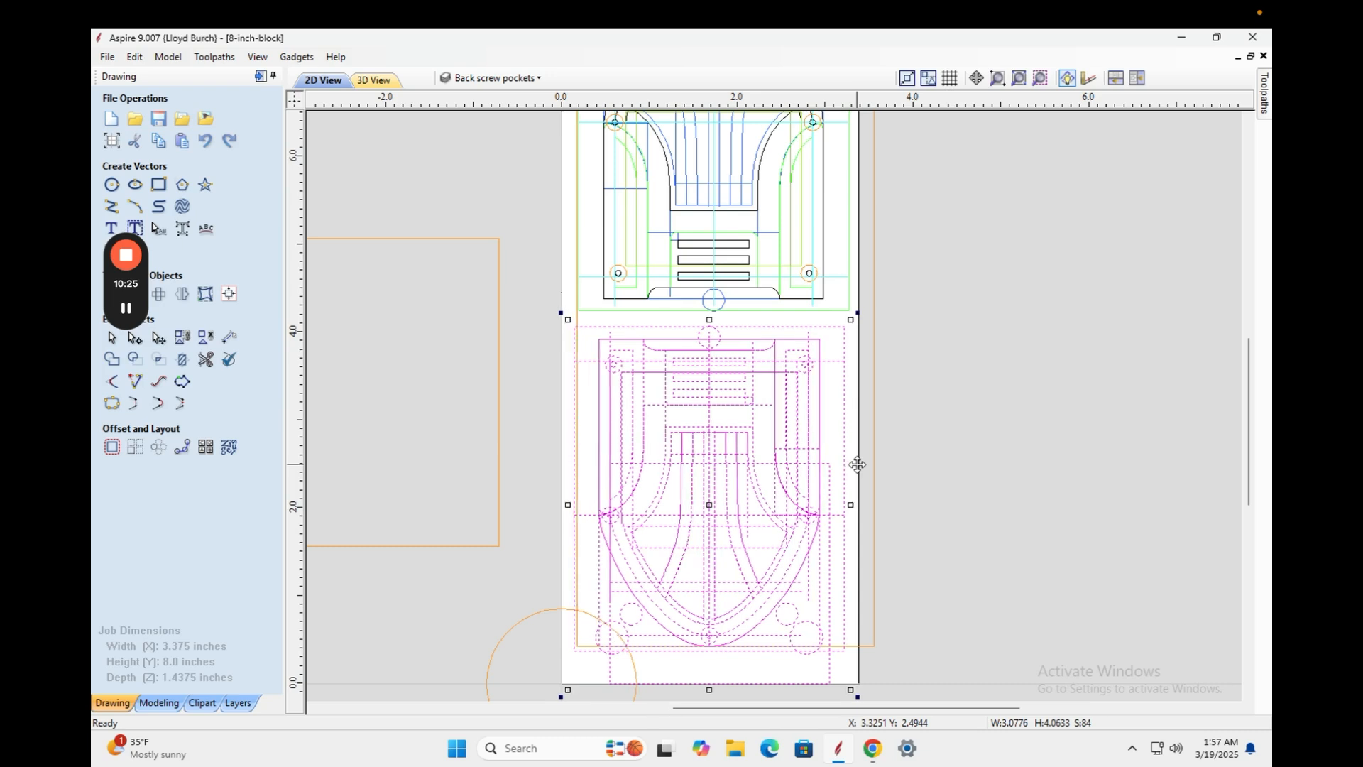
{"action": "key", "text": "Up"}
{"action": "key", "text": "Up"}
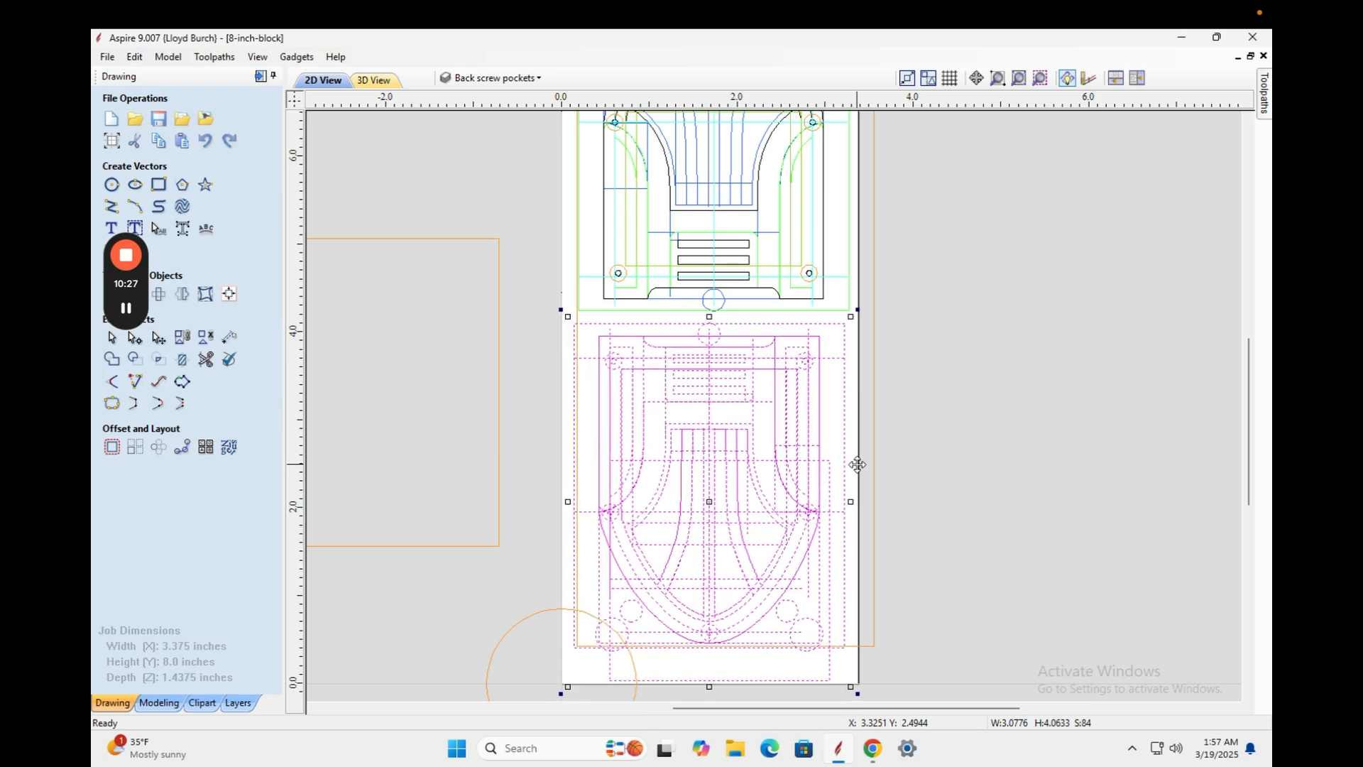
{"action": "key", "text": "Up"}
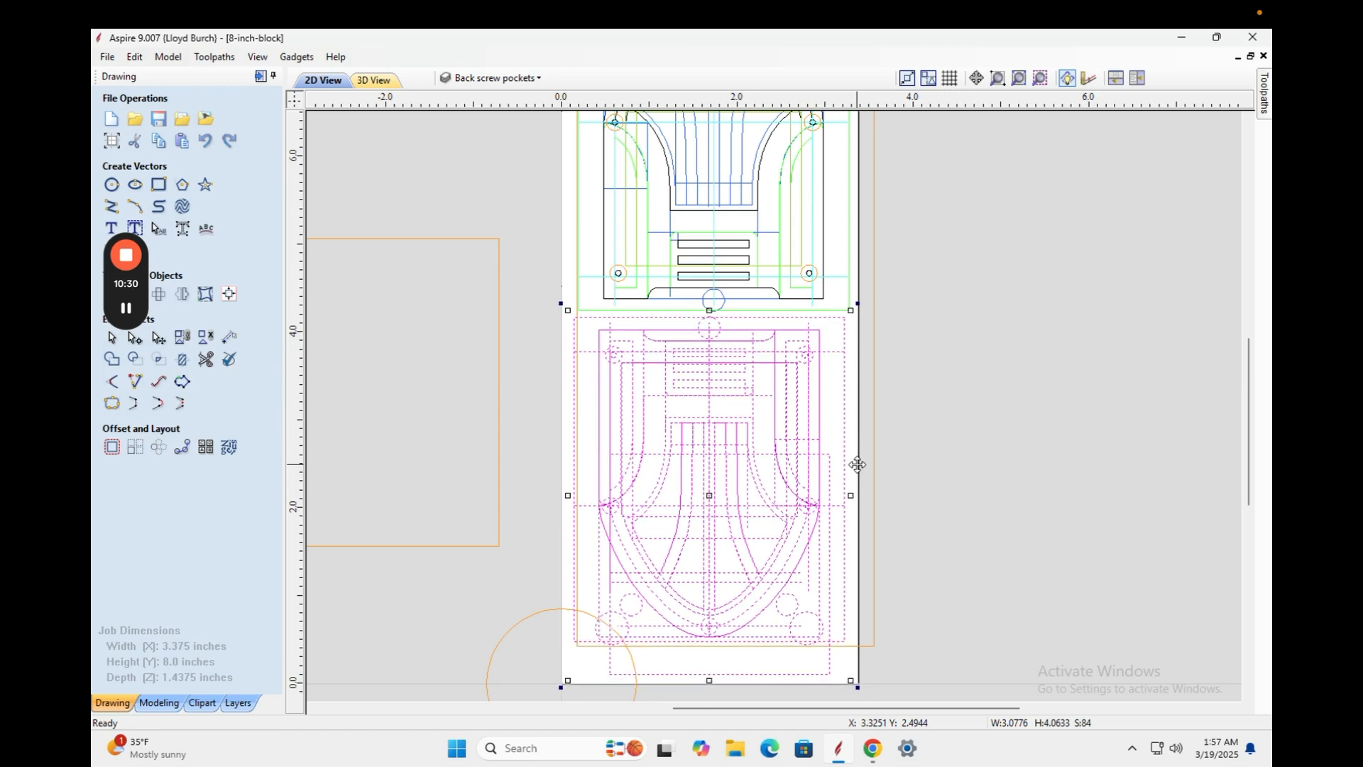
{"action": "key", "text": "Down"}
{"action": "key", "text": "Up"}
{"action": "key", "text": "Up"}
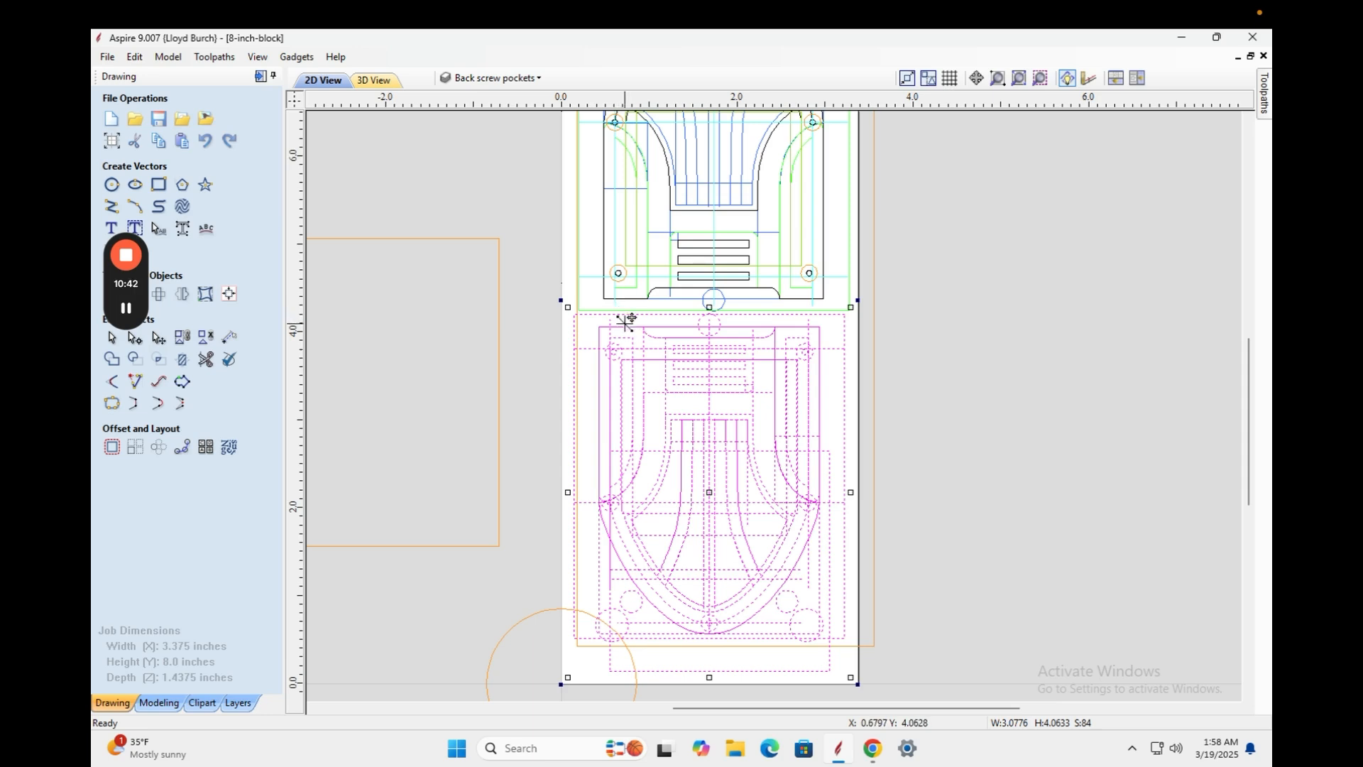
{"action": "key", "text": "Up"}
{"action": "key", "text": "Up"}
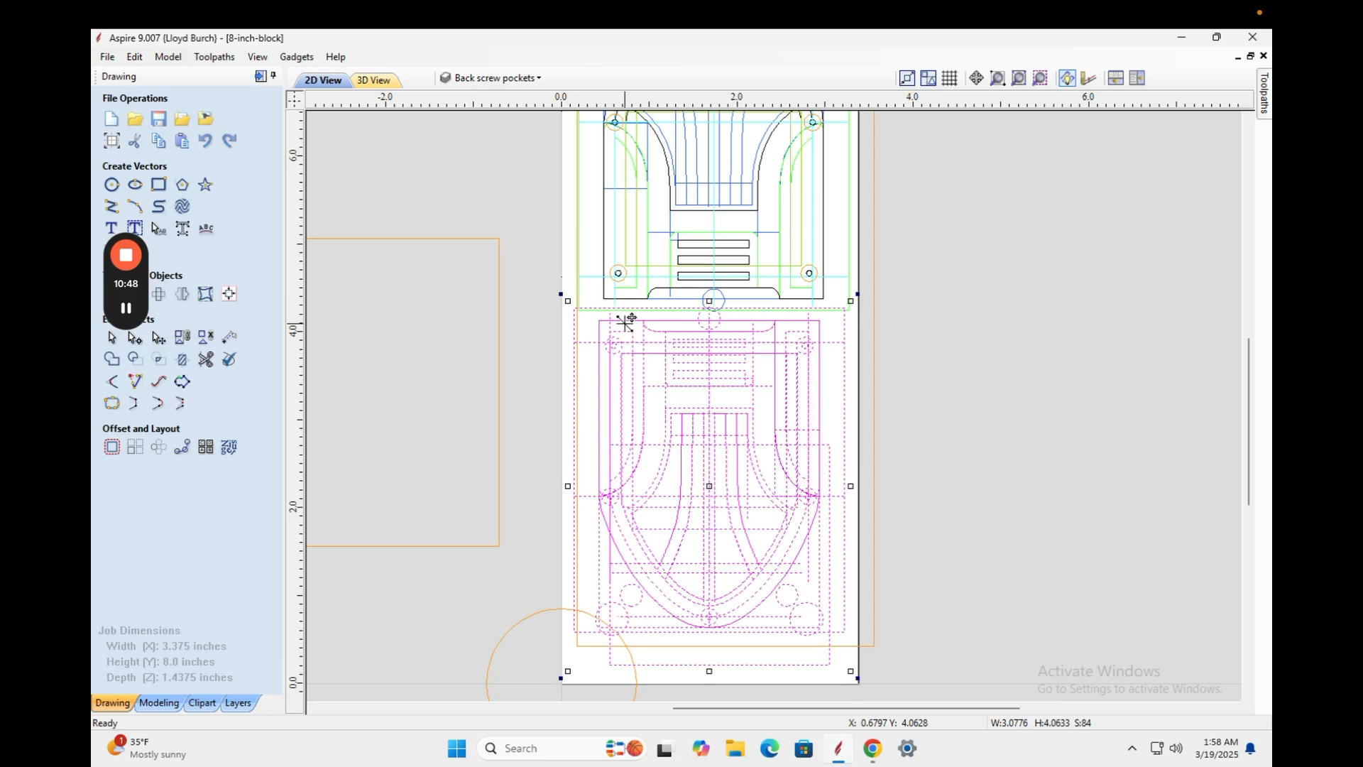
{"action": "key", "text": "Down"}
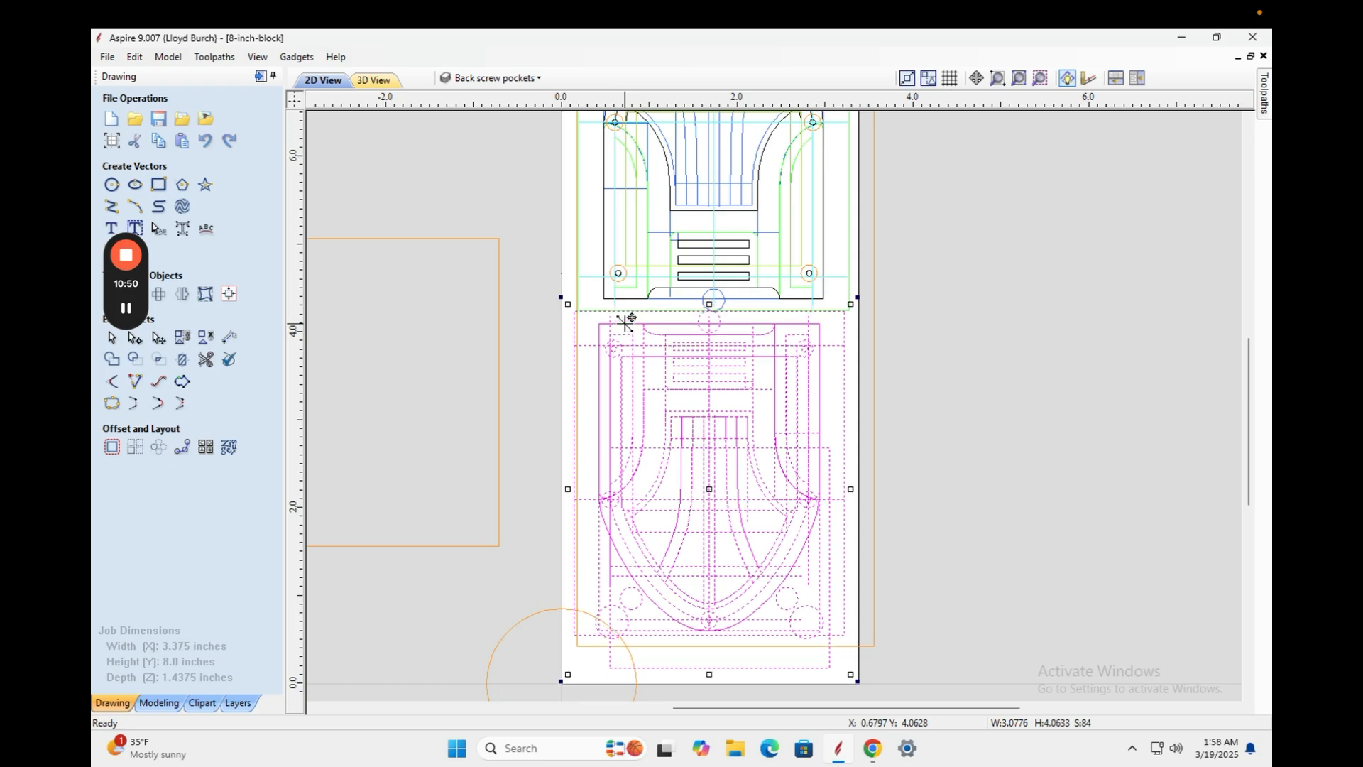
{"action": "key", "text": "Up"}
{"action": "key", "text": "Down"}
{"action": "key", "text": "Down"}
{"action": "key", "text": "Down"}
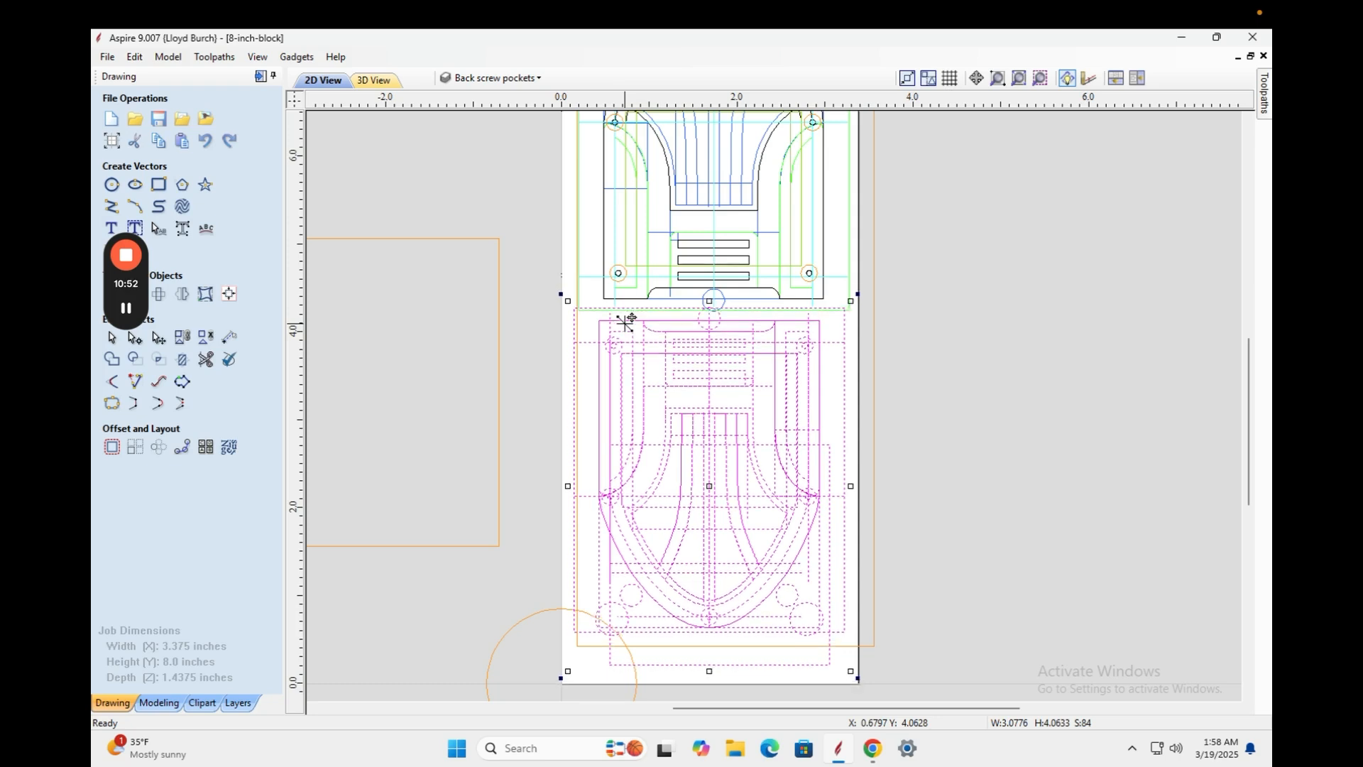
{"action": "key", "text": "Up"}
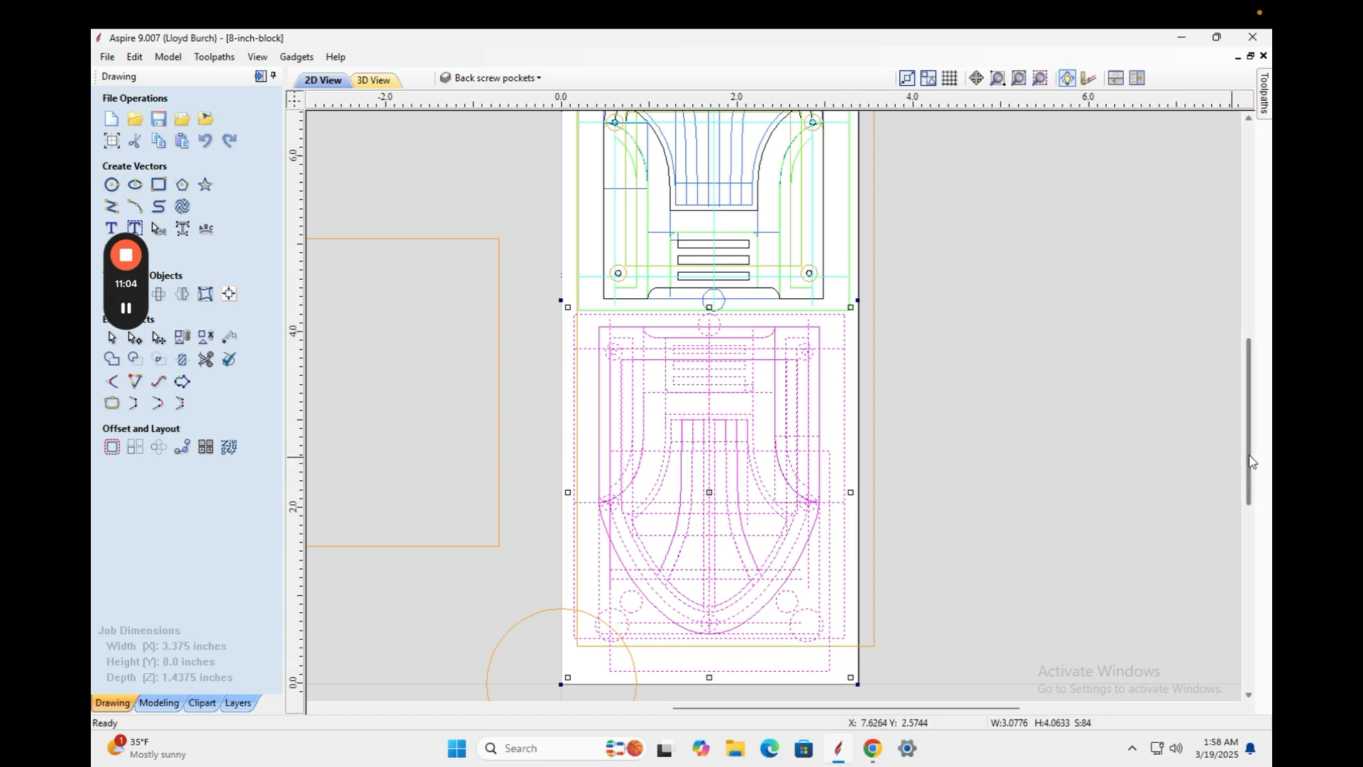
Select the offset orange 3.375 × 8 inch outline rectangle and delete it.
{"action": "mouse_move", "coordinate": [1251, 462]}
{"action": "left_mouse_down"}
{"action": "mouse_move", "coordinate": [1250, 390]}
{"action": "mouse_move", "coordinate": [1249, 418]}
{"action": "left_mouse_up"}
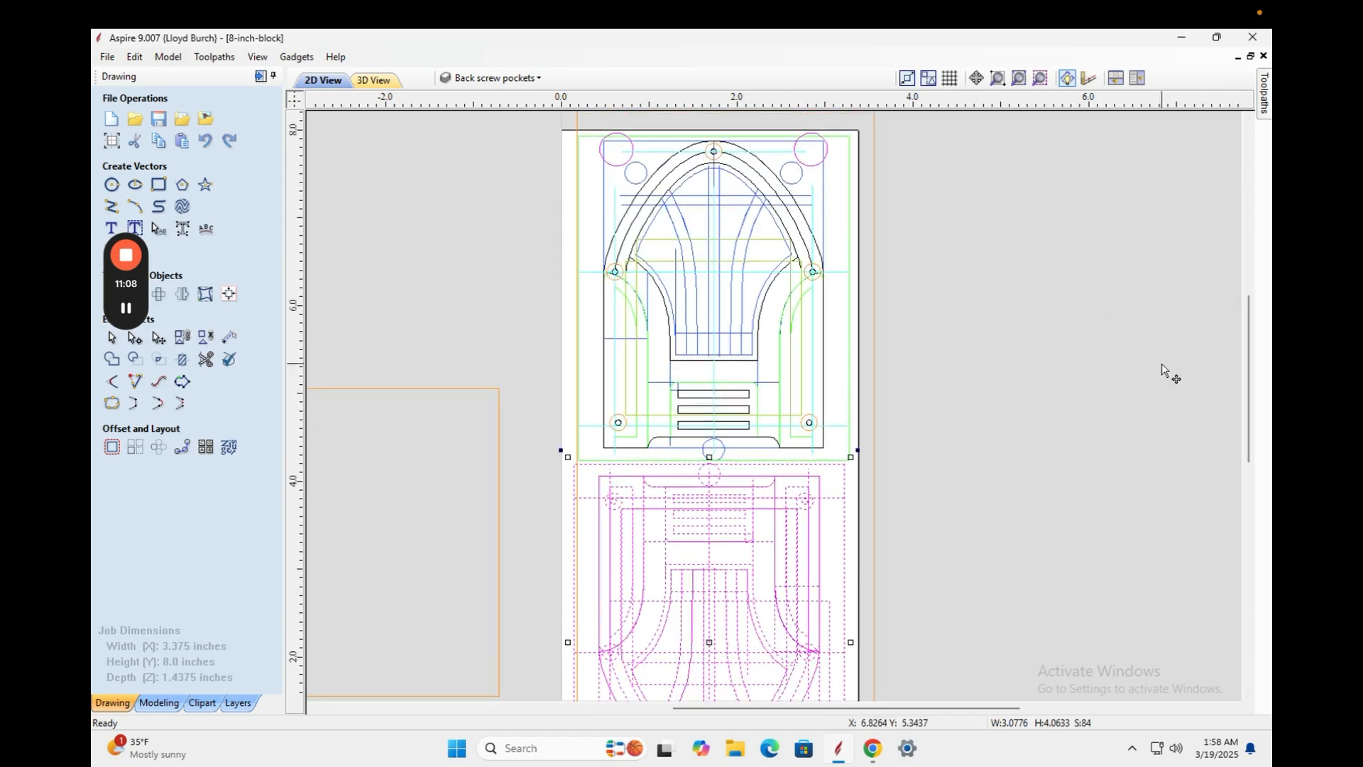
{"action": "mouse_move", "coordinate": [1250, 371]}
{"action": "left_mouse_down"}
{"action": "mouse_move", "coordinate": [1252, 384]}
{"action": "mouse_move", "coordinate": [1248, 365]}
{"action": "left_mouse_up"}
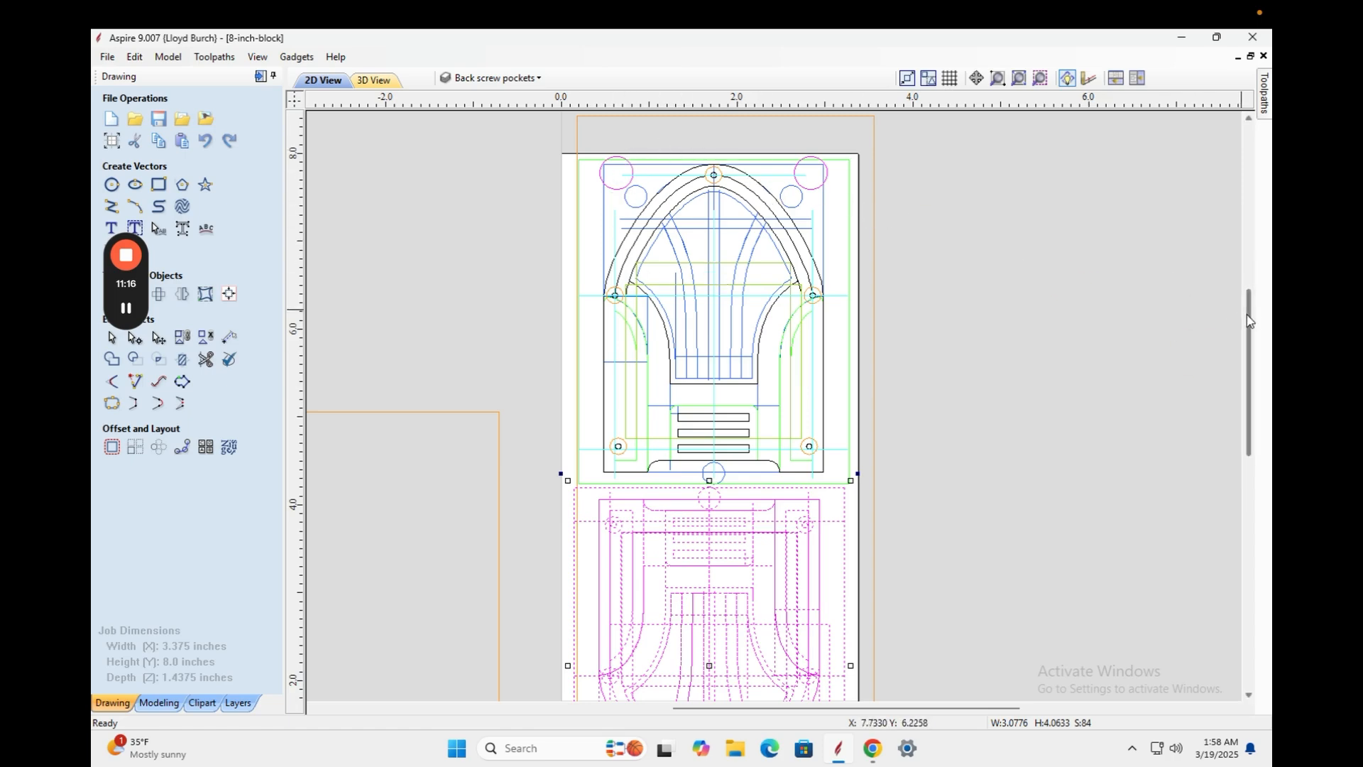
{"action": "left_click_drag", "start_coordinate": [1243, 316], "coordinate": [1238, 386]}
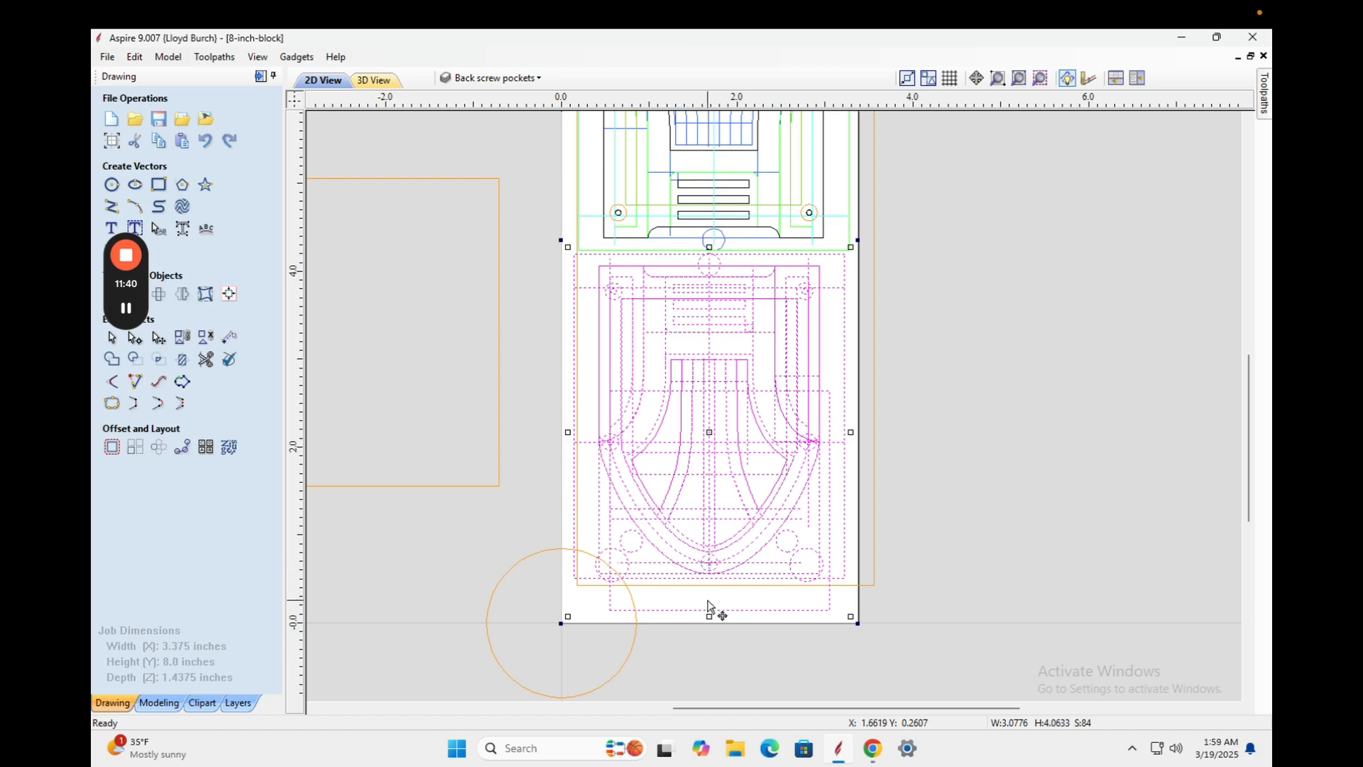
{"action": "mouse_move", "coordinate": [1249, 387]}
{"action": "left_mouse_down"}
{"action": "mouse_move", "coordinate": [1247, 304]}
{"action": "mouse_move", "coordinate": [1241, 325]}
{"action": "left_mouse_up"}
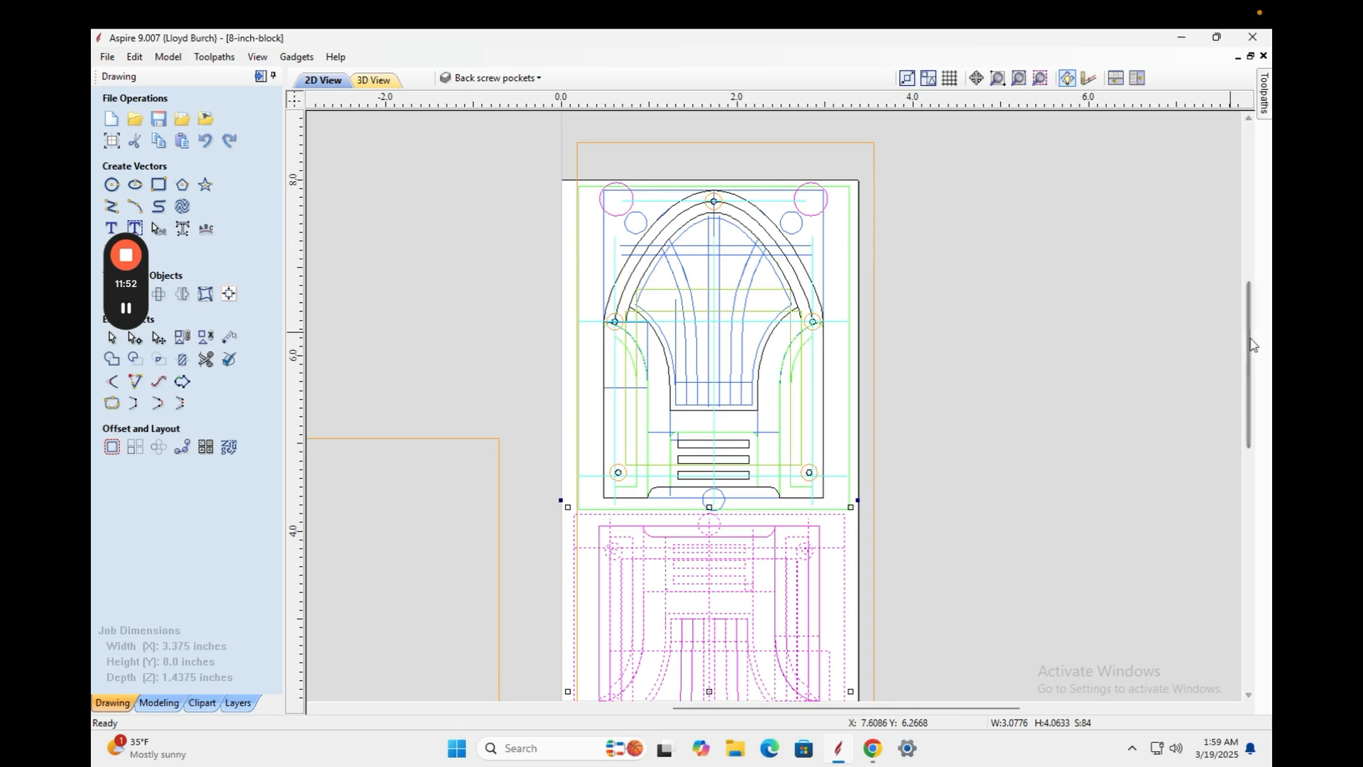
{"action": "mouse_move", "coordinate": [1248, 330]}
{"action": "left_mouse_down"}
{"action": "mouse_move", "coordinate": [1248, 401]}
{"action": "mouse_move", "coordinate": [1244, 351]}
{"action": "left_mouse_up"}
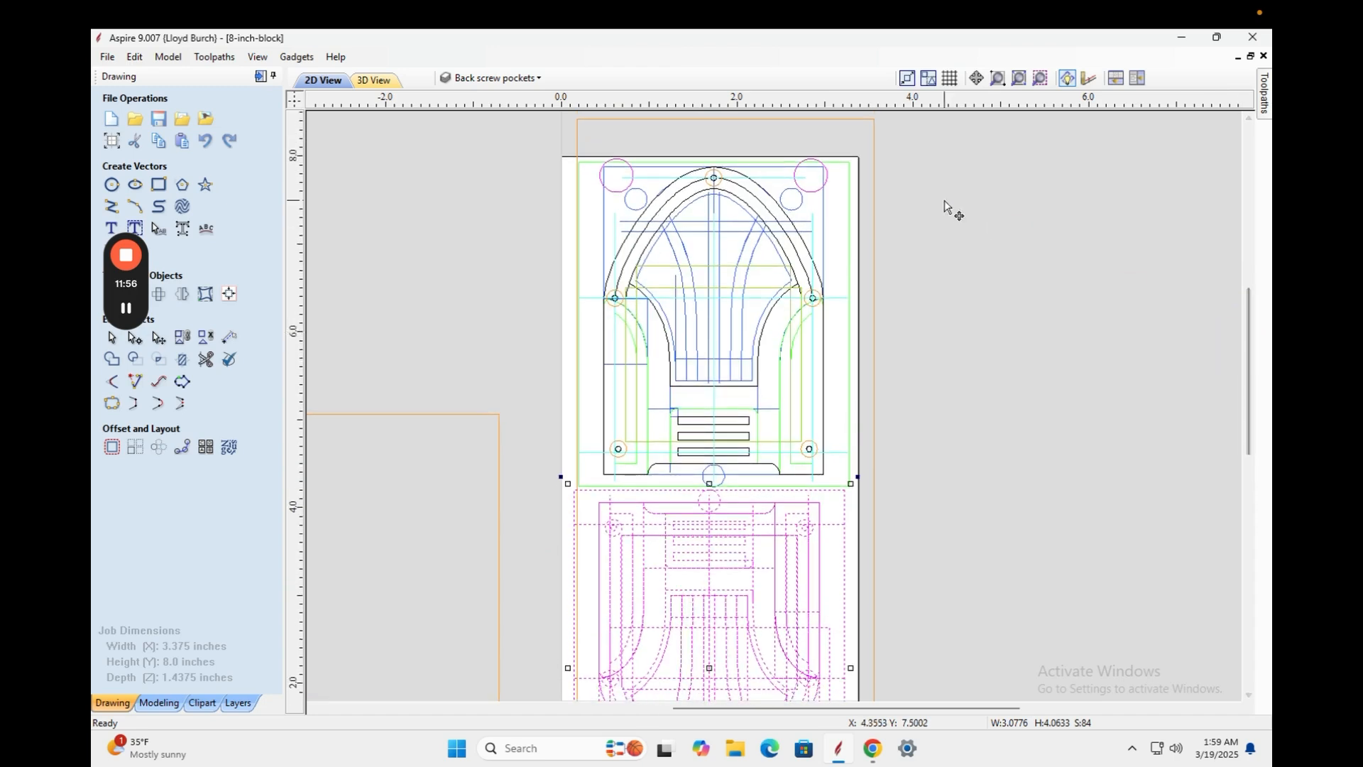
{"action": "left_click", "coordinate": [890, 256]}
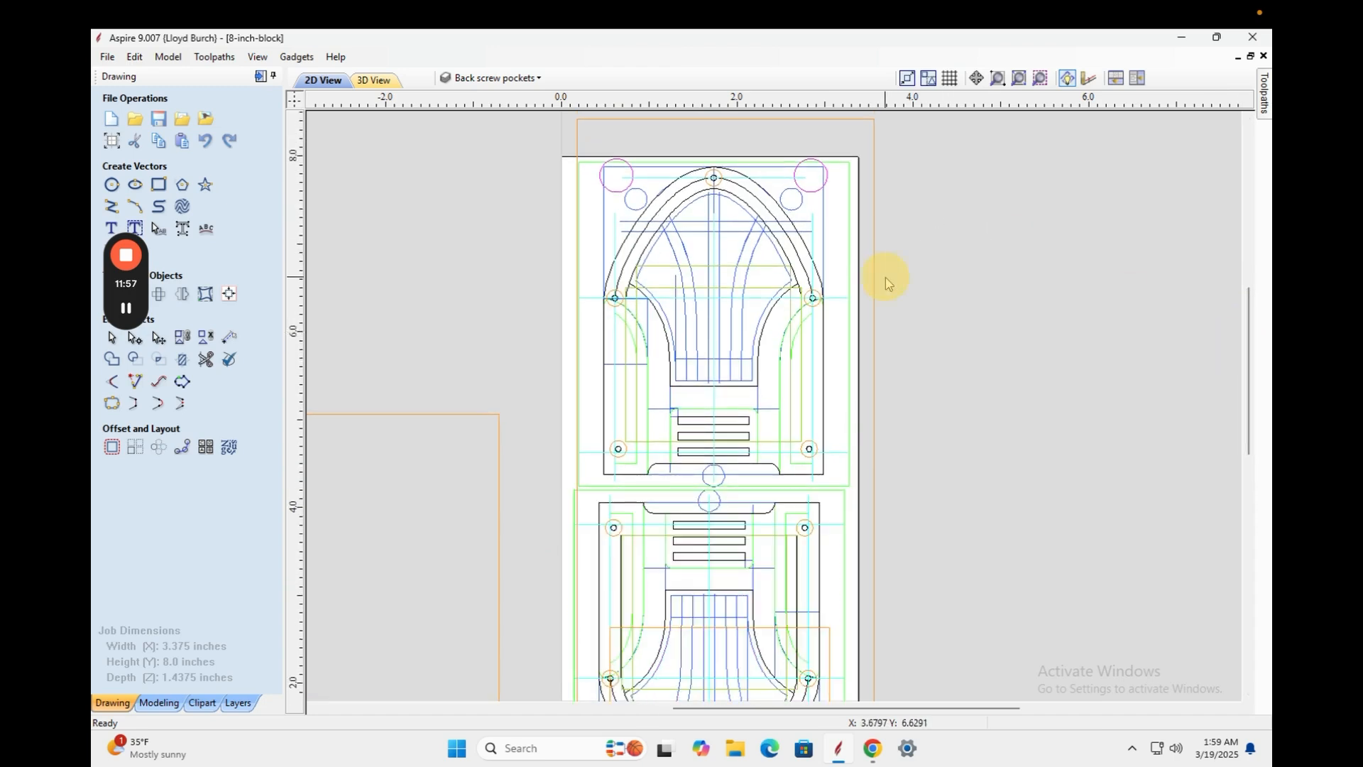
{"action": "left_click", "coordinate": [857, 145]}
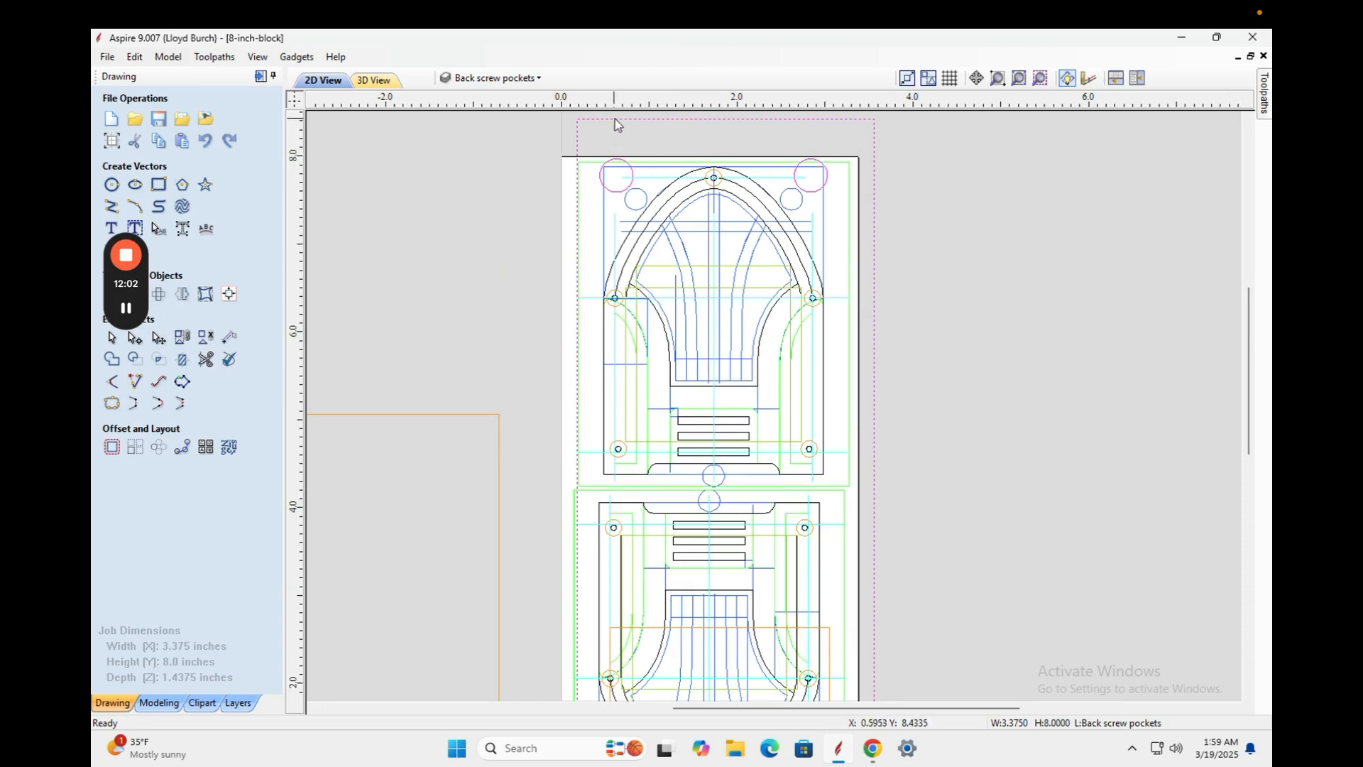
{"action": "left_click_drag", "start_coordinate": [615, 125], "coordinate": [568, 157]}
{"action": "key", "text": "Delete"}
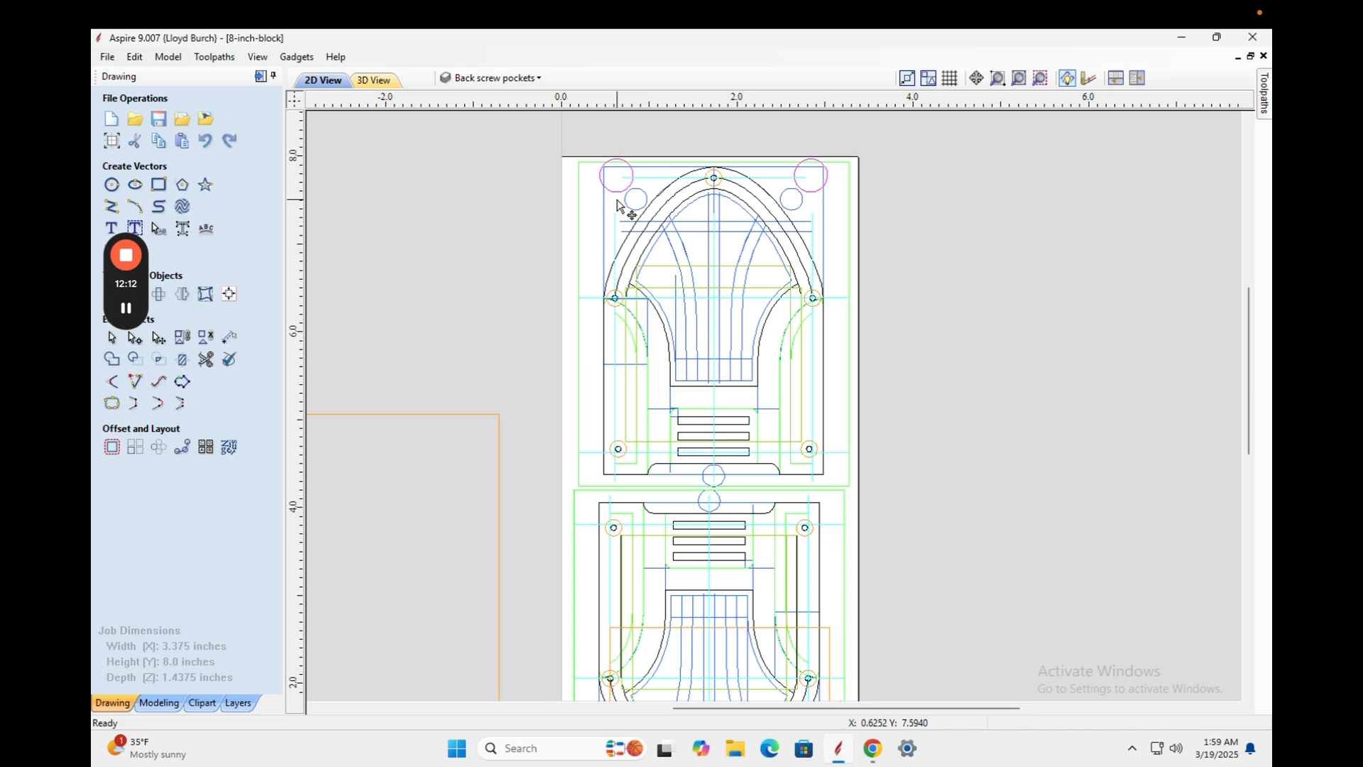
Select the 1.7-inch orange circle at the block's bottom-left corner for mirroring.
{"action": "left_click_drag", "start_coordinate": [1247, 308], "coordinate": [1243, 381]}
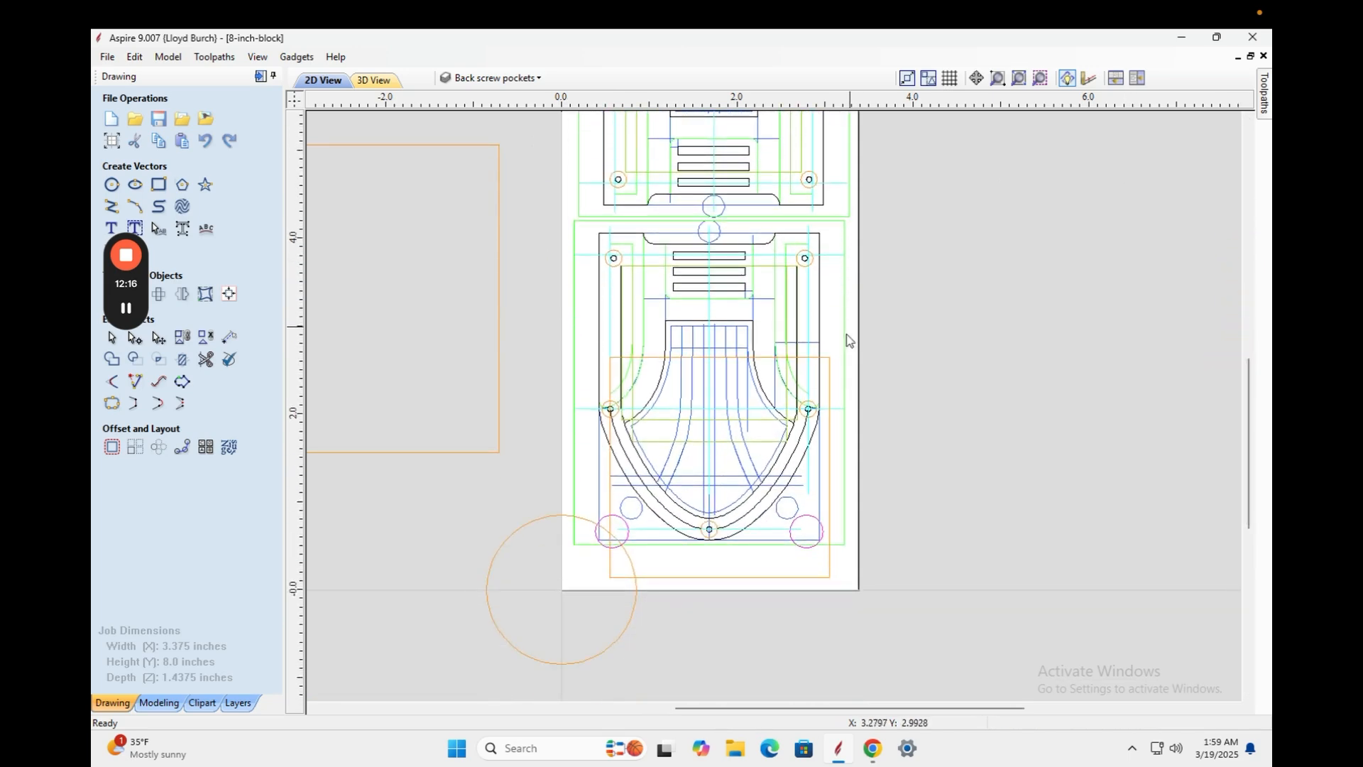
{"action": "left_click", "coordinate": [831, 362]}
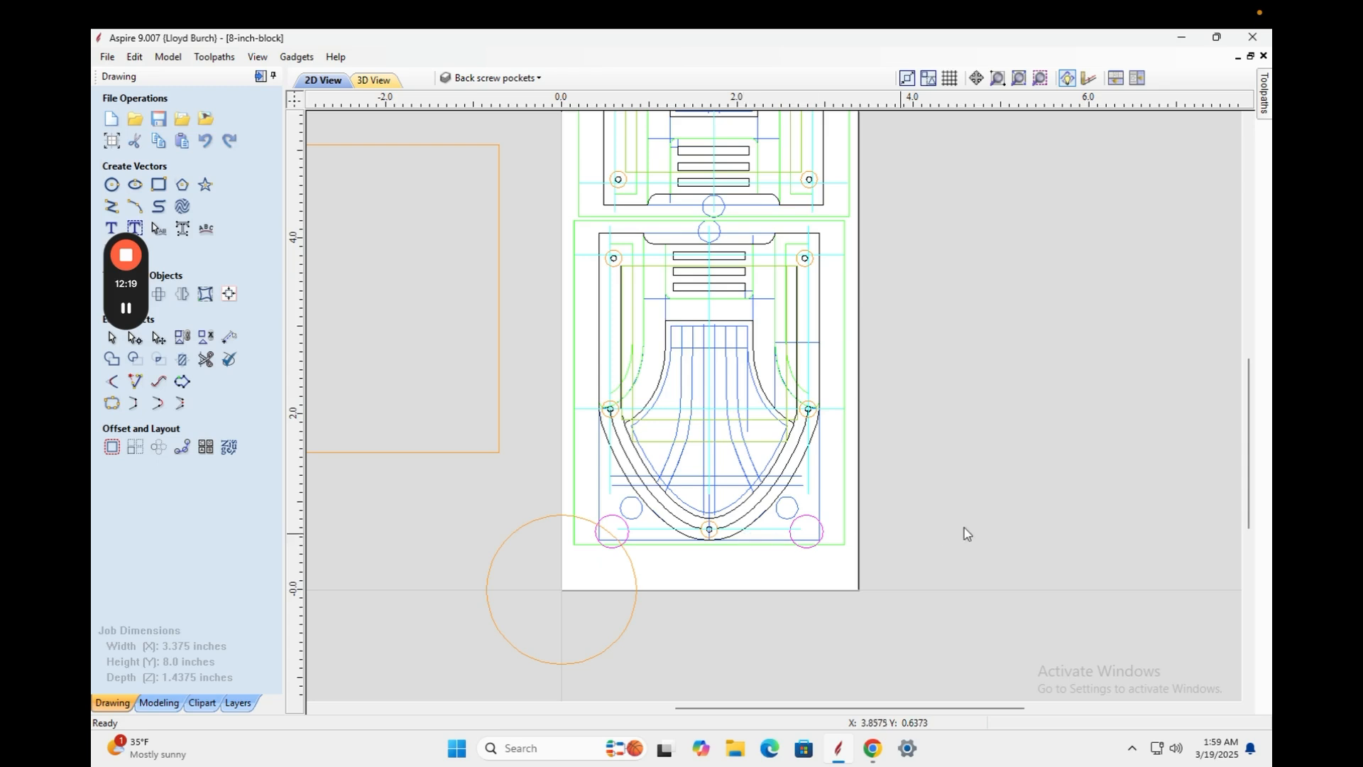
{"action": "left_click", "coordinate": [506, 536]}
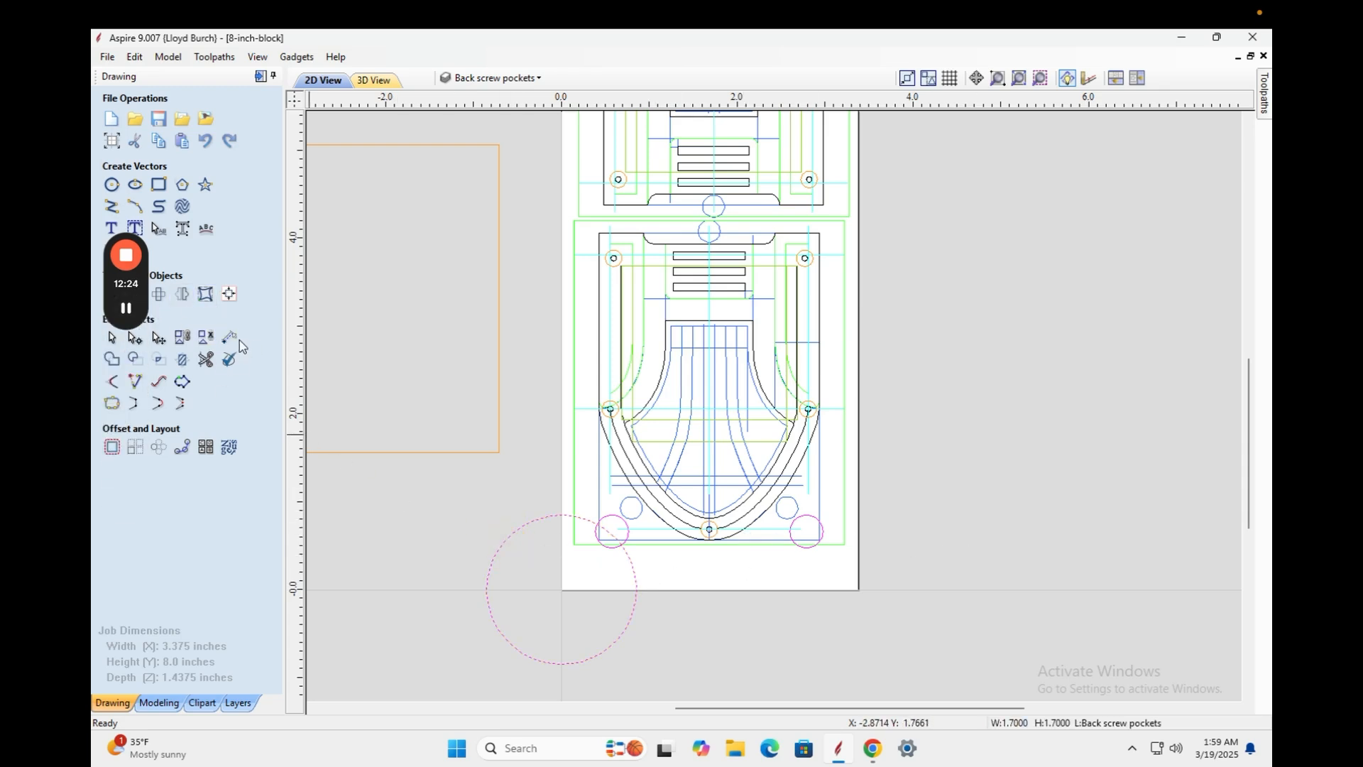
{"action": "left_click", "coordinate": [182, 295]}
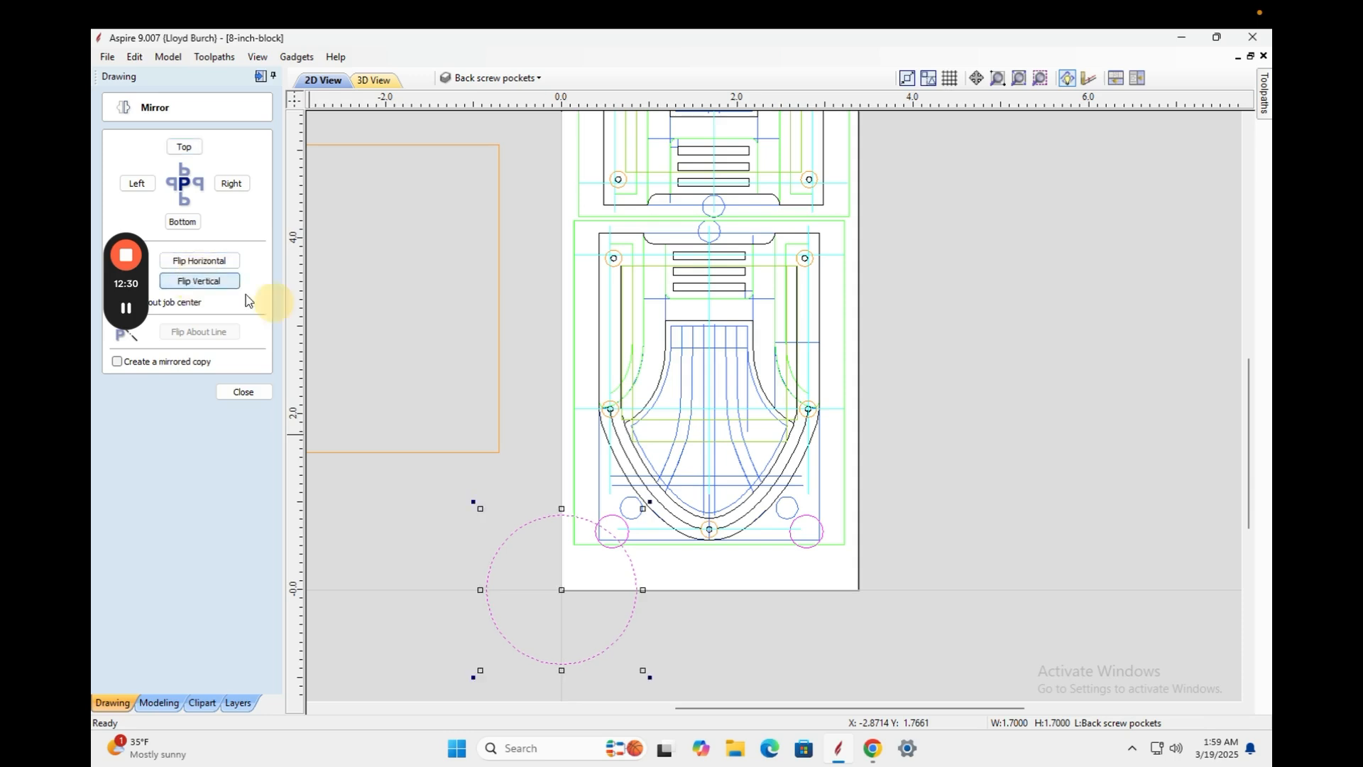
{"action": "left_click", "coordinate": [1010, 434]}
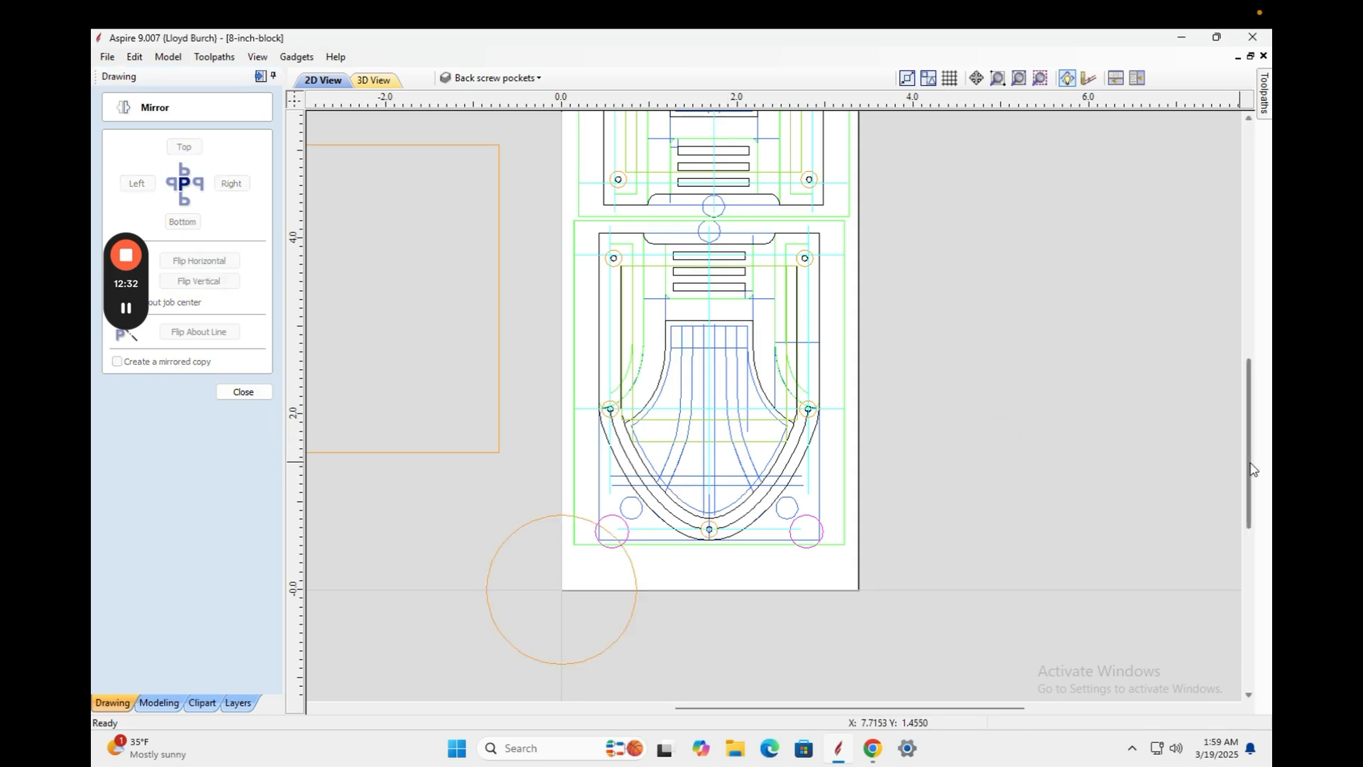
{"action": "left_click_drag", "start_coordinate": [1249, 461], "coordinate": [1218, 517]}
{"action": "left_click", "coordinate": [617, 478]}
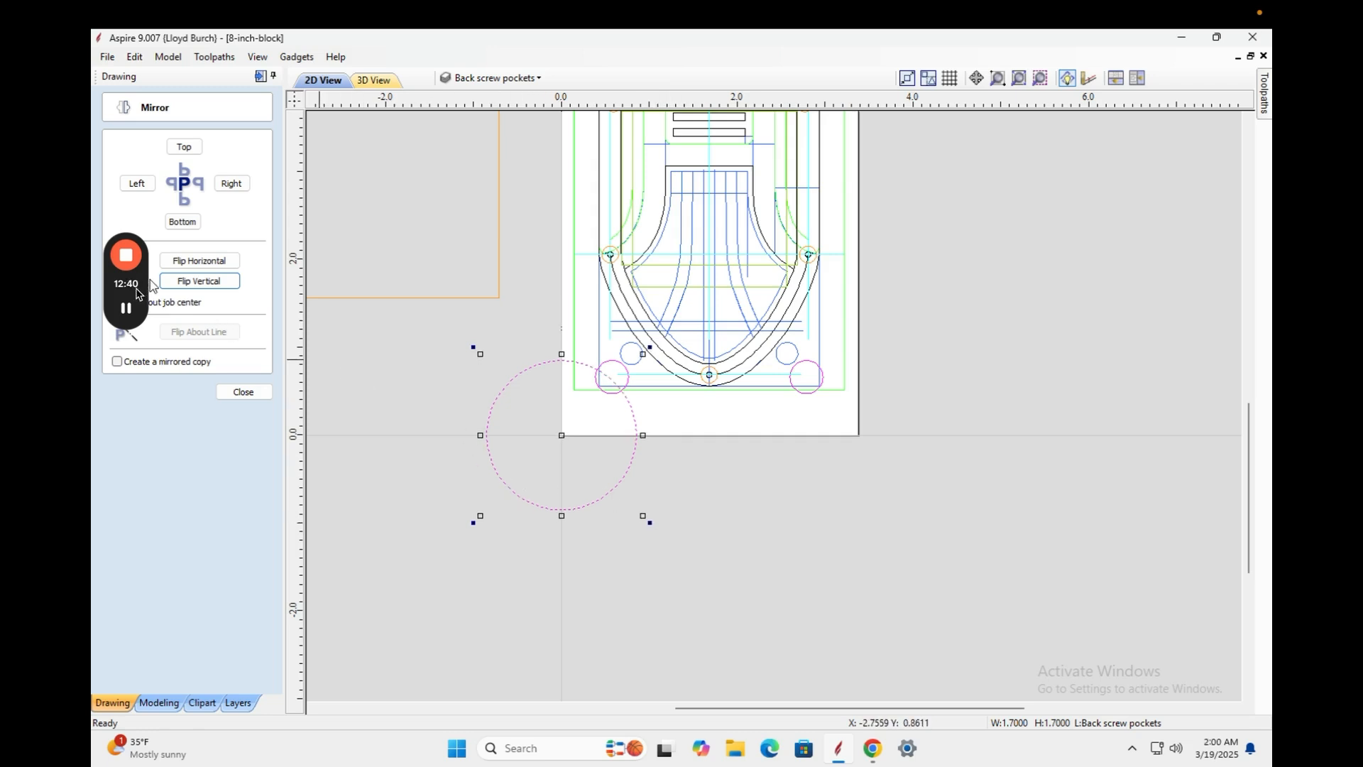
Mirror a copy of the circle vertically about the job centre to the block's top-left corner.
{"action": "mouse_move", "coordinate": [138, 313]}
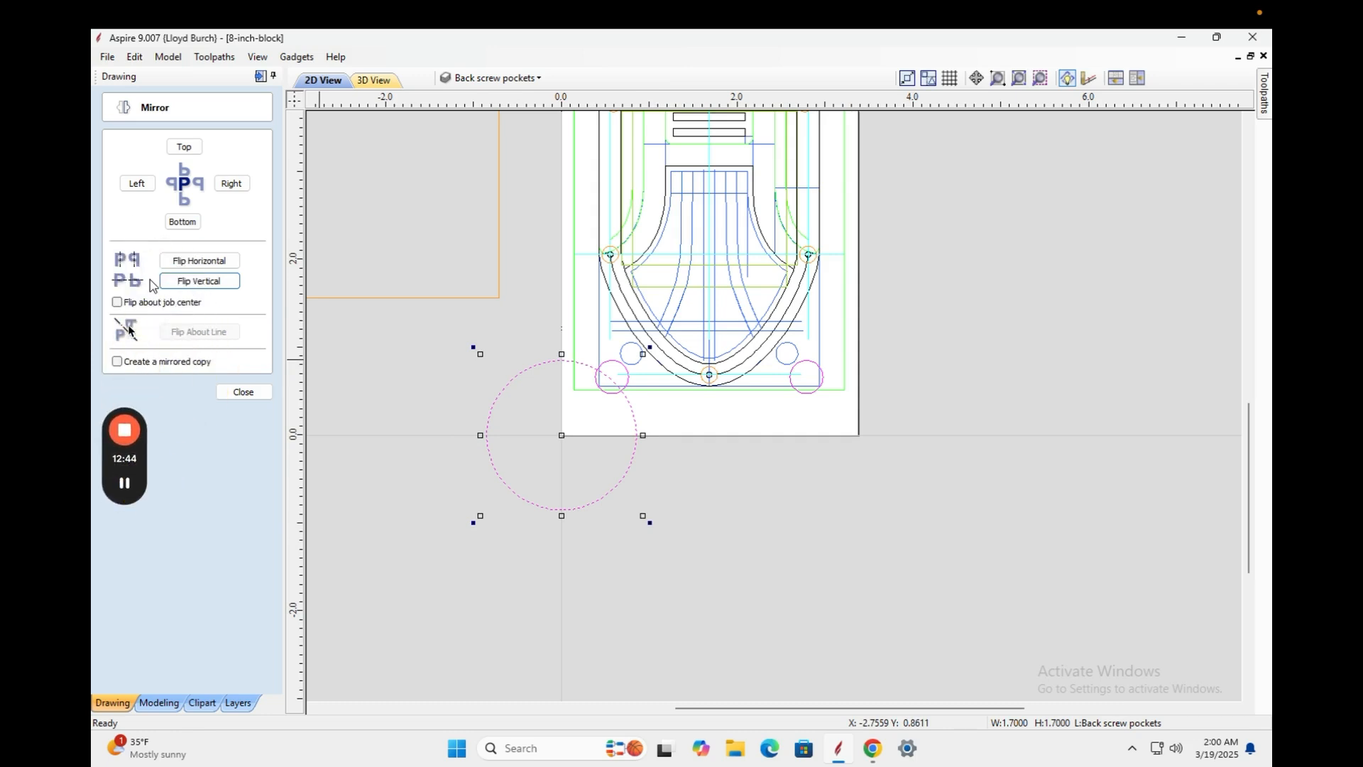
{"action": "left_click", "coordinate": [117, 302]}
{"action": "left_click", "coordinate": [206, 281]}
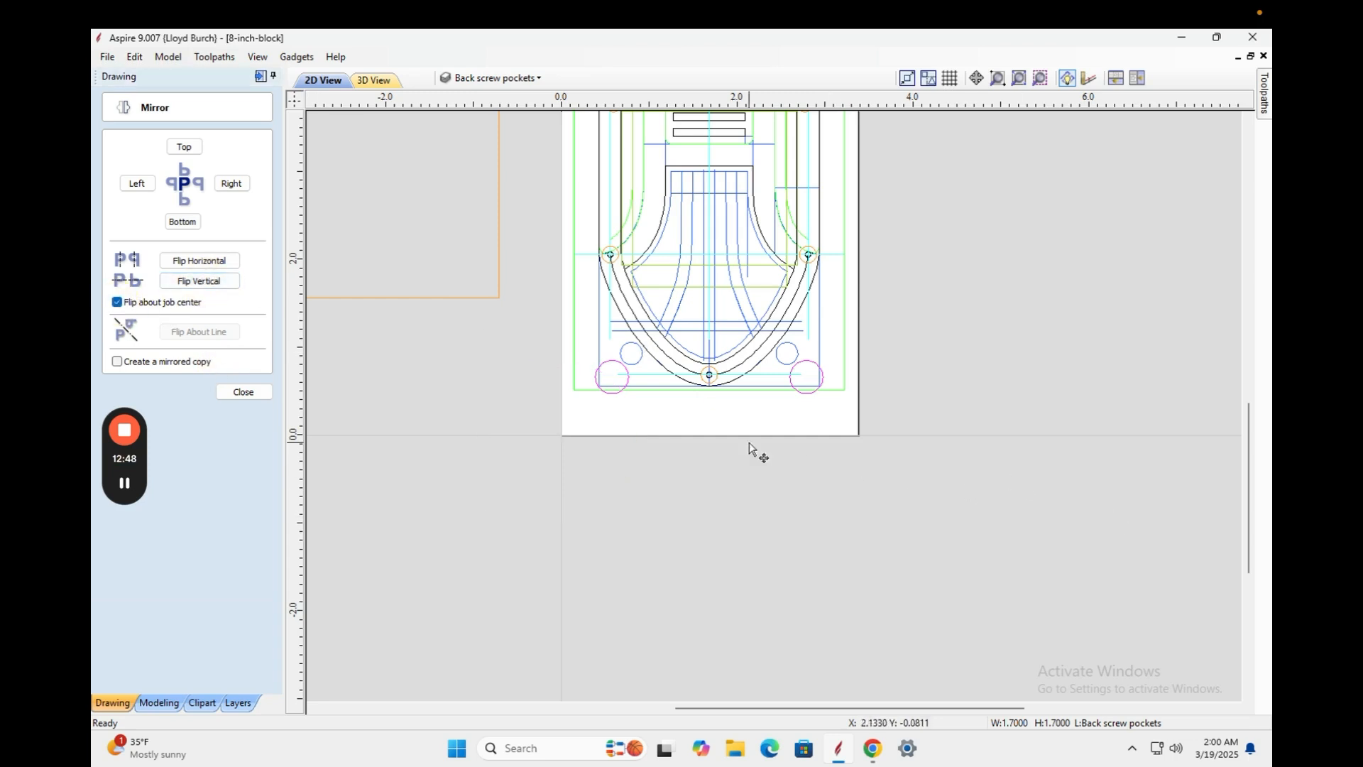
{"action": "left_click", "coordinate": [117, 362]}
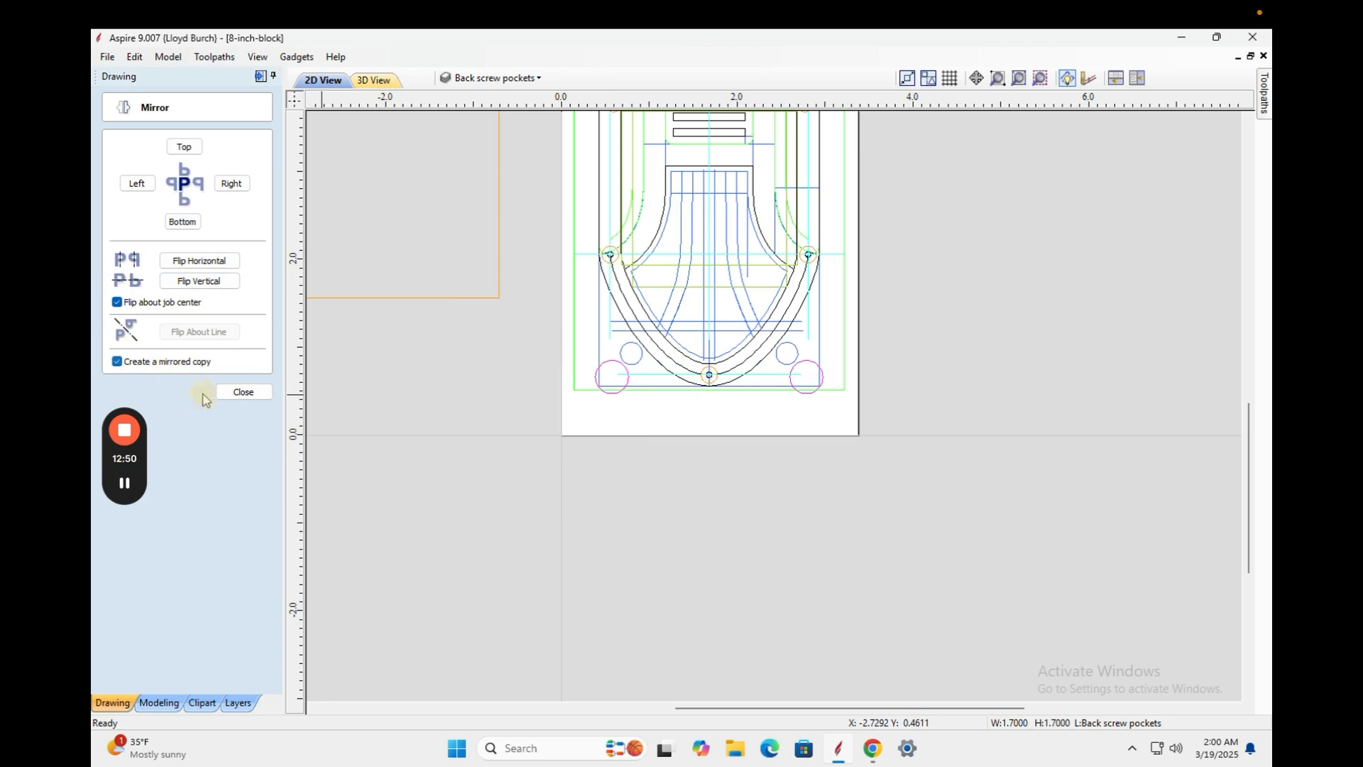
{"action": "left_click", "coordinate": [201, 281]}
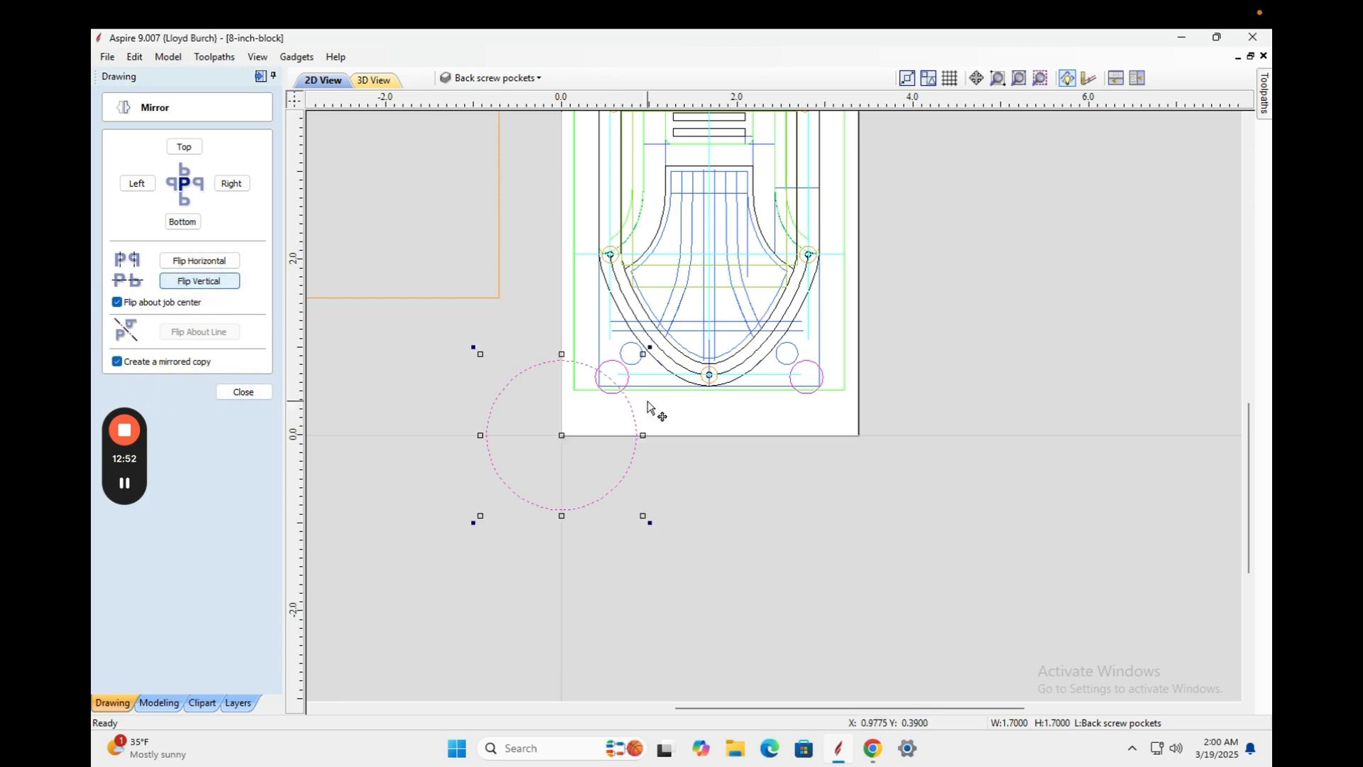
{"action": "left_click", "coordinate": [1080, 471]}
Select the top-left circle together with the upper arch design copy.
{"action": "left_click_drag", "start_coordinate": [1254, 500], "coordinate": [1240, 419]}
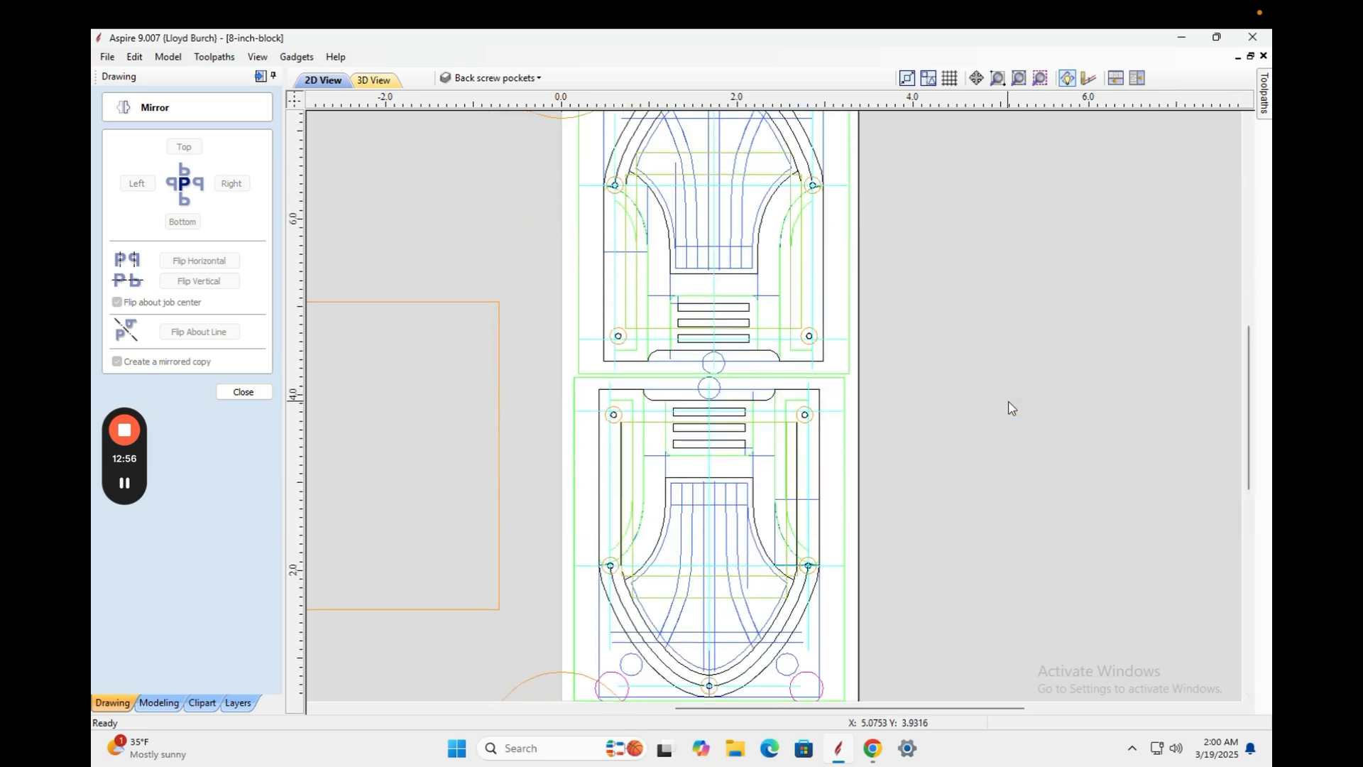
{"action": "scroll", "coordinate": [1012, 407], "scroll_direction": "down", "scroll_amount": 1}
{"action": "scroll", "coordinate": [1012, 407], "scroll_direction": "down", "scroll_amount": 1}
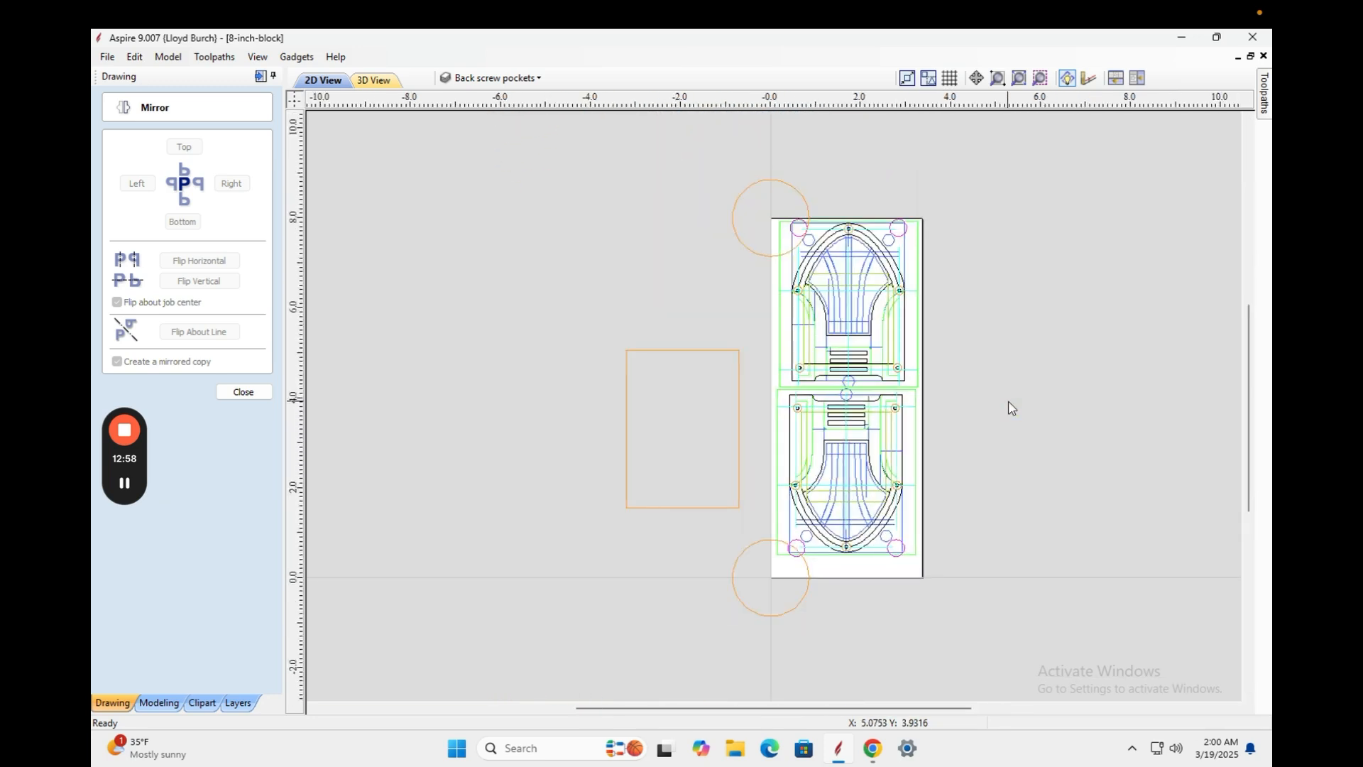
{"action": "scroll", "coordinate": [1012, 407], "scroll_direction": "up", "scroll_amount": 1}
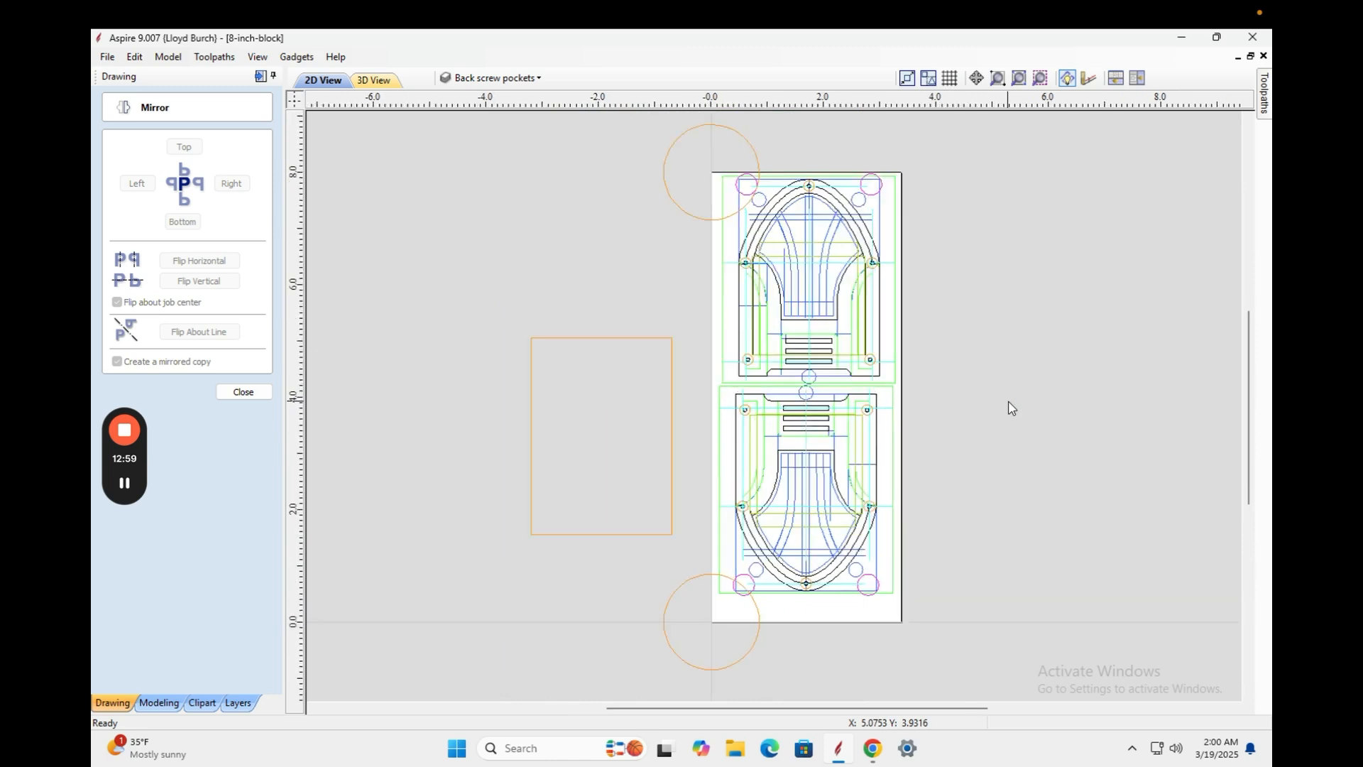
{"action": "left_click", "coordinate": [685, 206]}
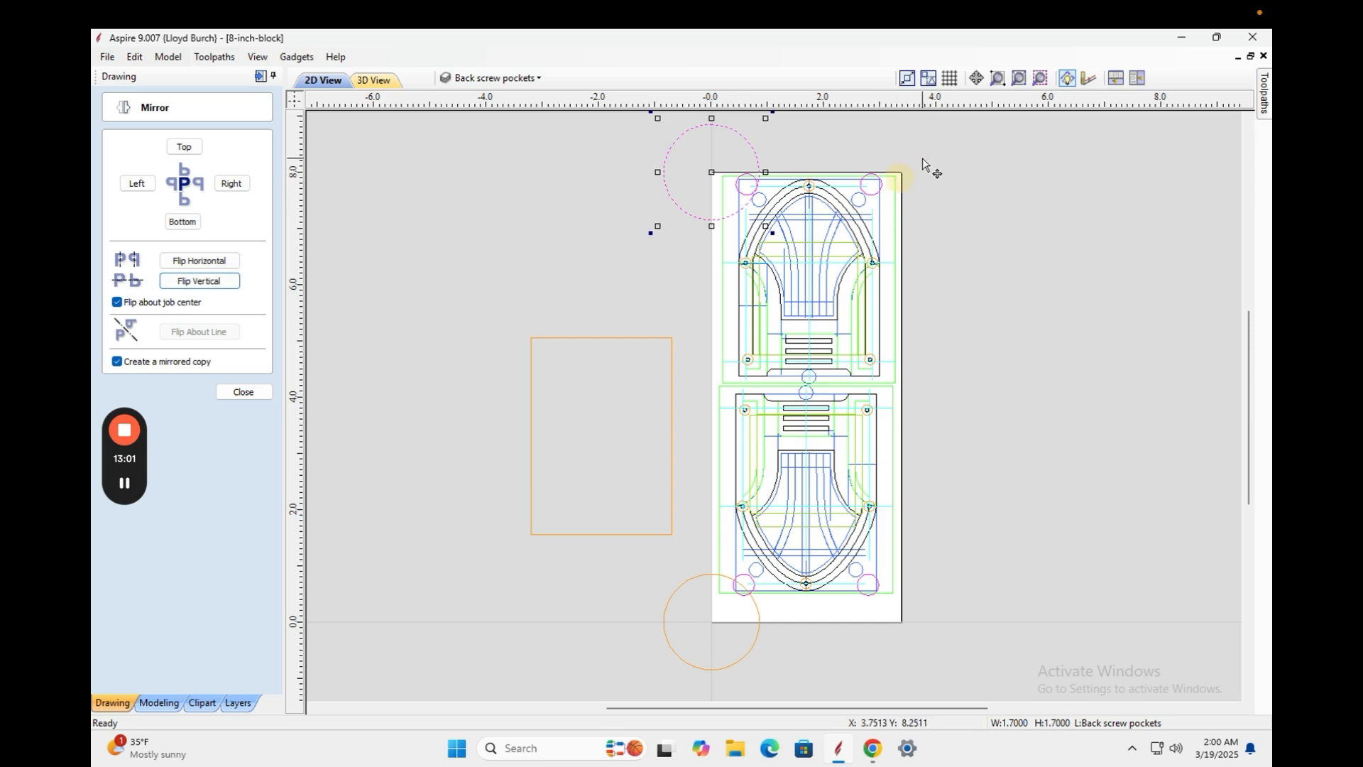
{"action": "left_click_drag", "start_coordinate": [923, 159], "coordinate": [694, 380]}
Delete the selected upper copy of the design.
{"action": "key", "text": "Delete"}
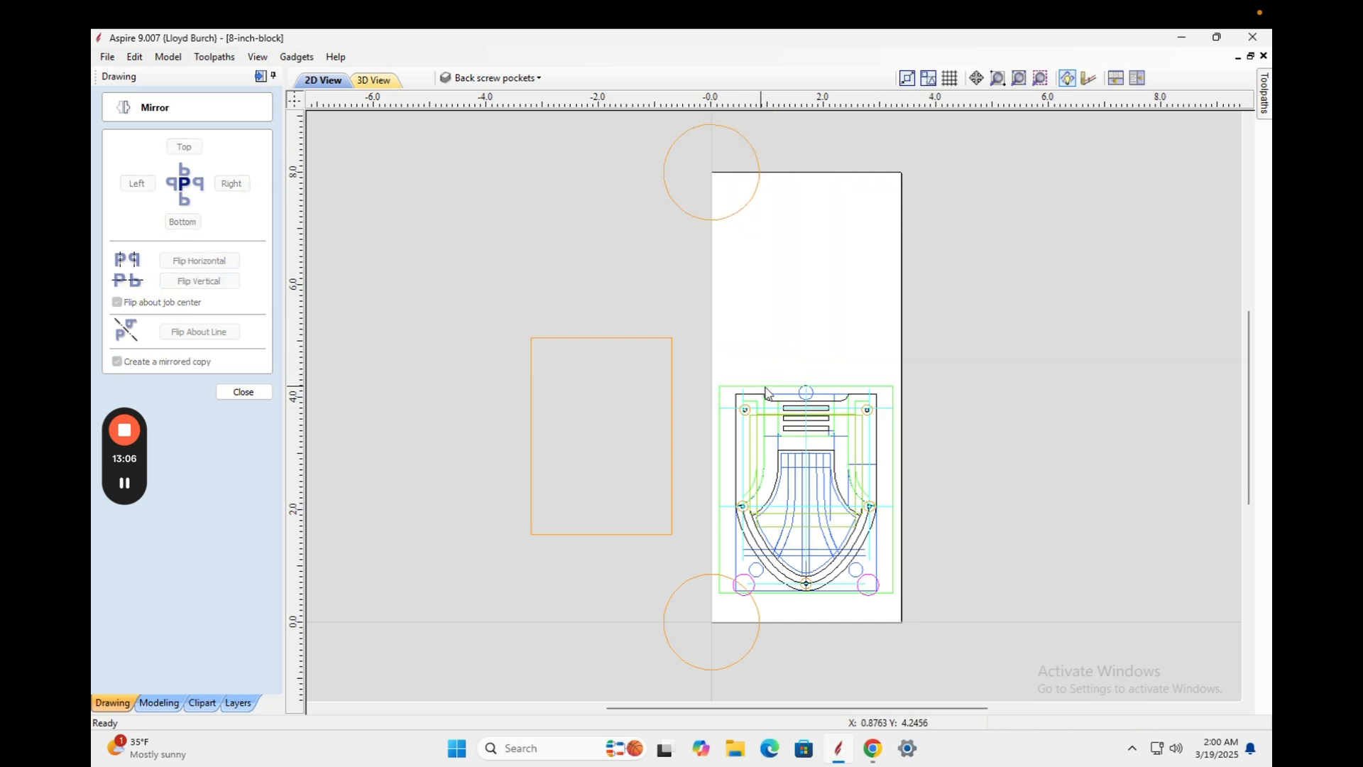
{"action": "scroll", "coordinate": [888, 549], "scroll_direction": "up", "scroll_amount": 5}
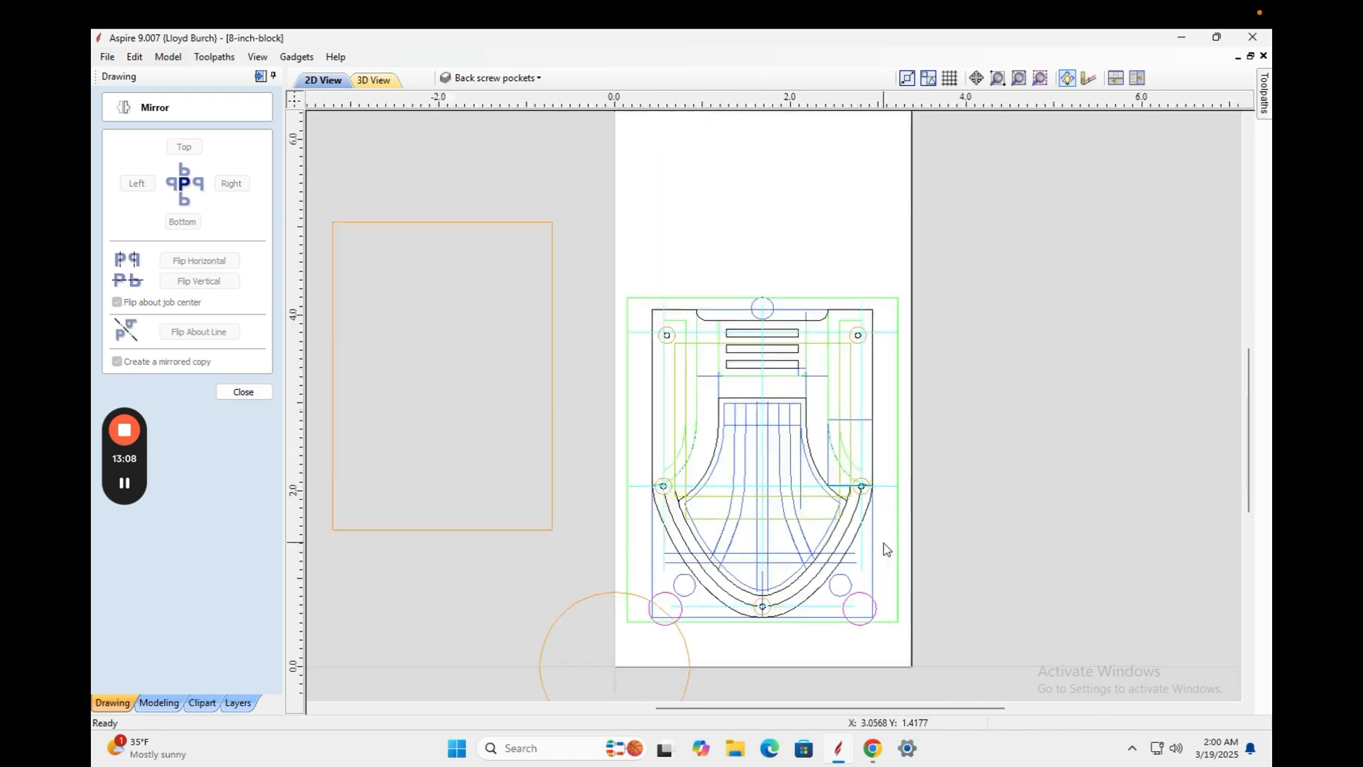
{"action": "scroll", "coordinate": [887, 549], "scroll_direction": "down", "scroll_amount": 5}
Group the 83 remaining music box design vectors into one object.
{"action": "left_click_drag", "start_coordinate": [917, 302], "coordinate": [508, 653]}
{"action": "left_click_drag", "start_coordinate": [952, 283], "coordinate": [613, 657]}
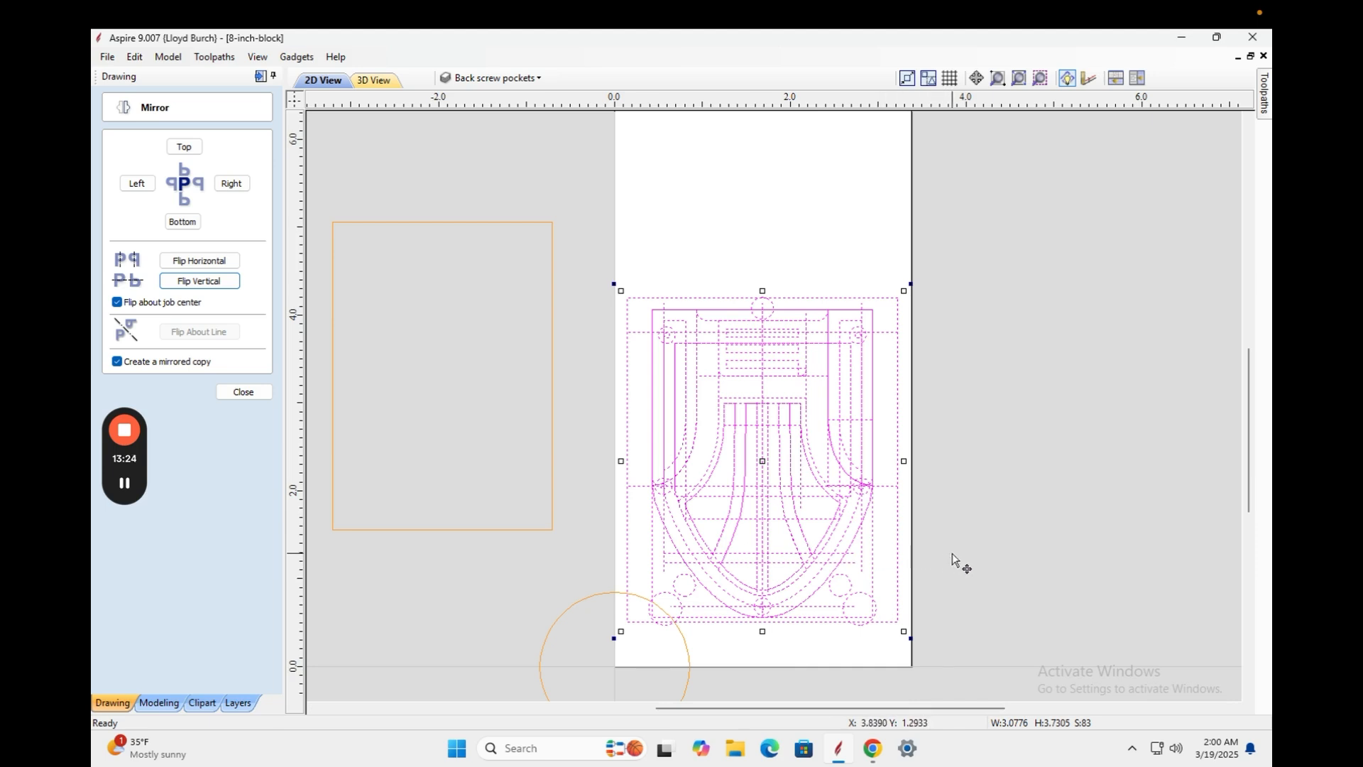
{"action": "right_click", "coordinate": [793, 424]}
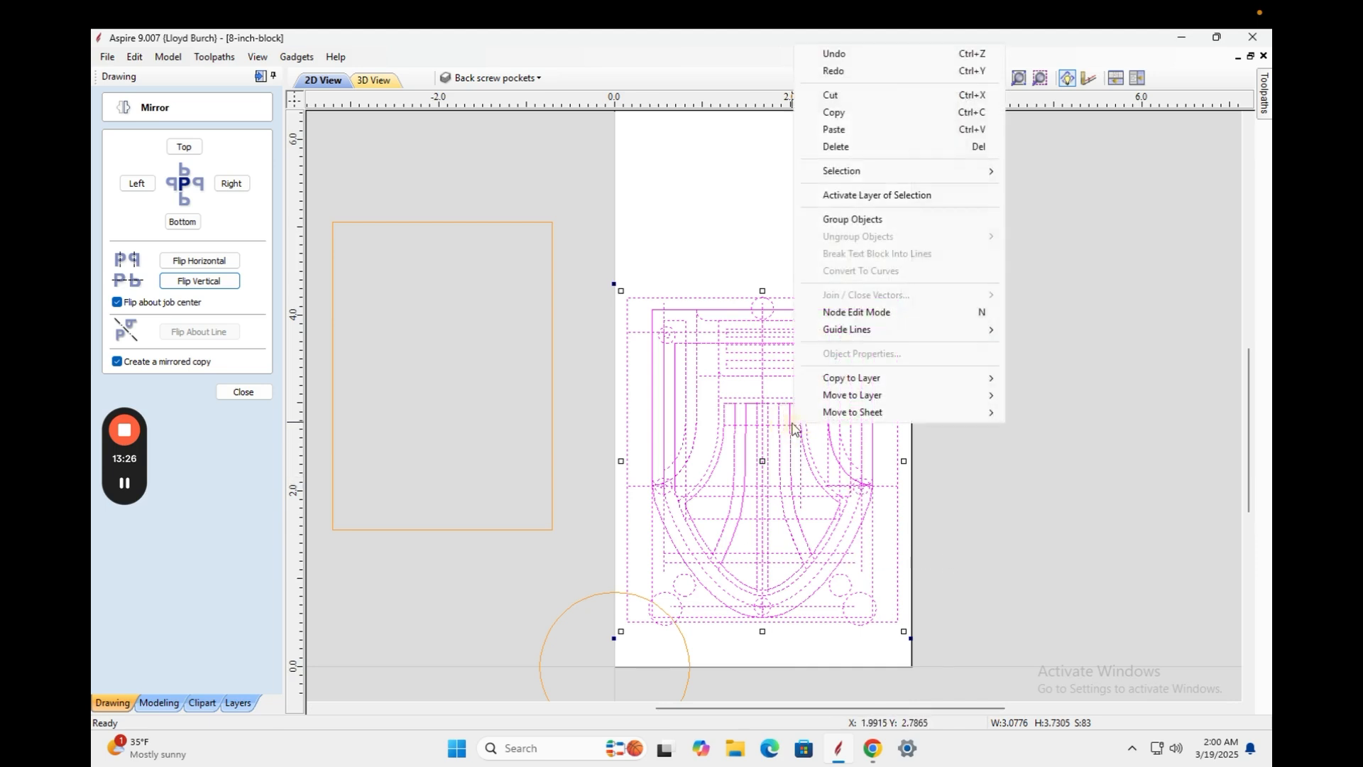
{"action": "left_click", "coordinate": [877, 220]}
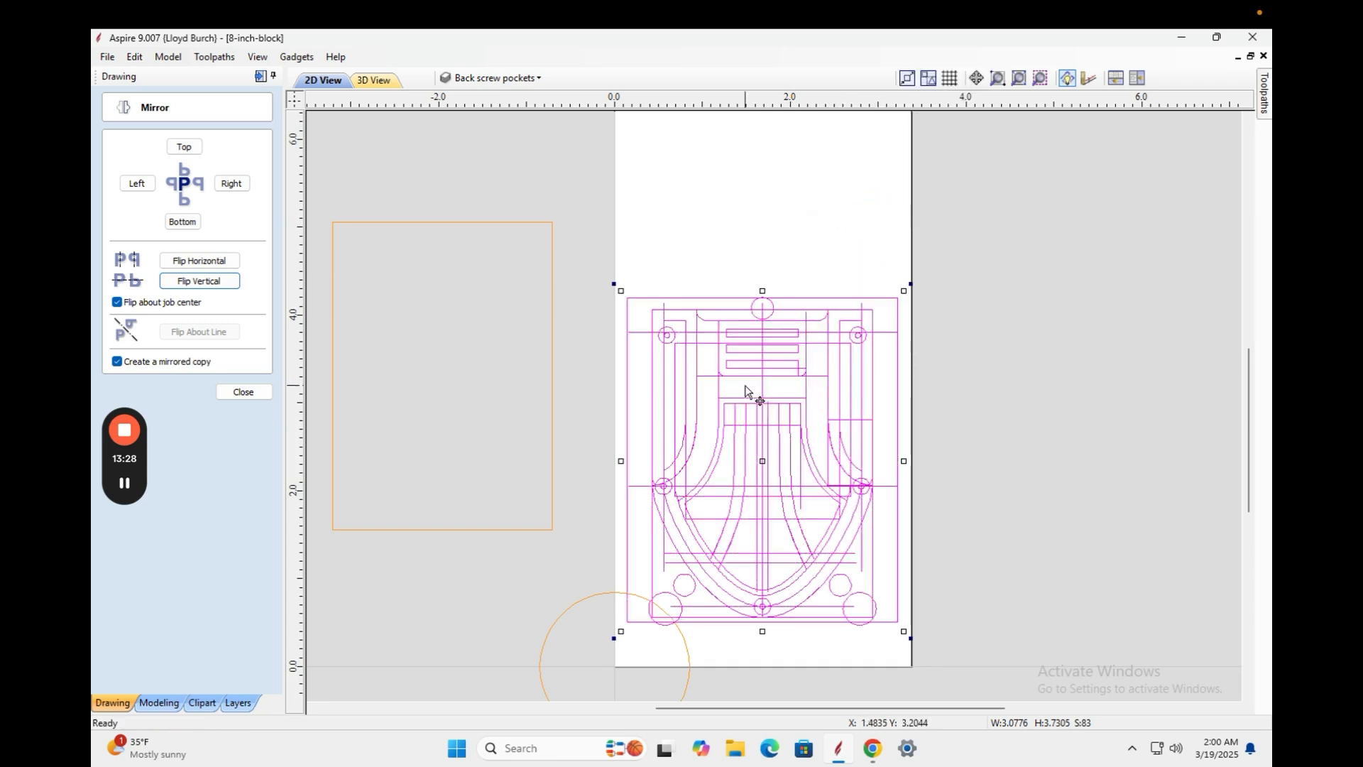
{"action": "left_click", "coordinate": [242, 392]}
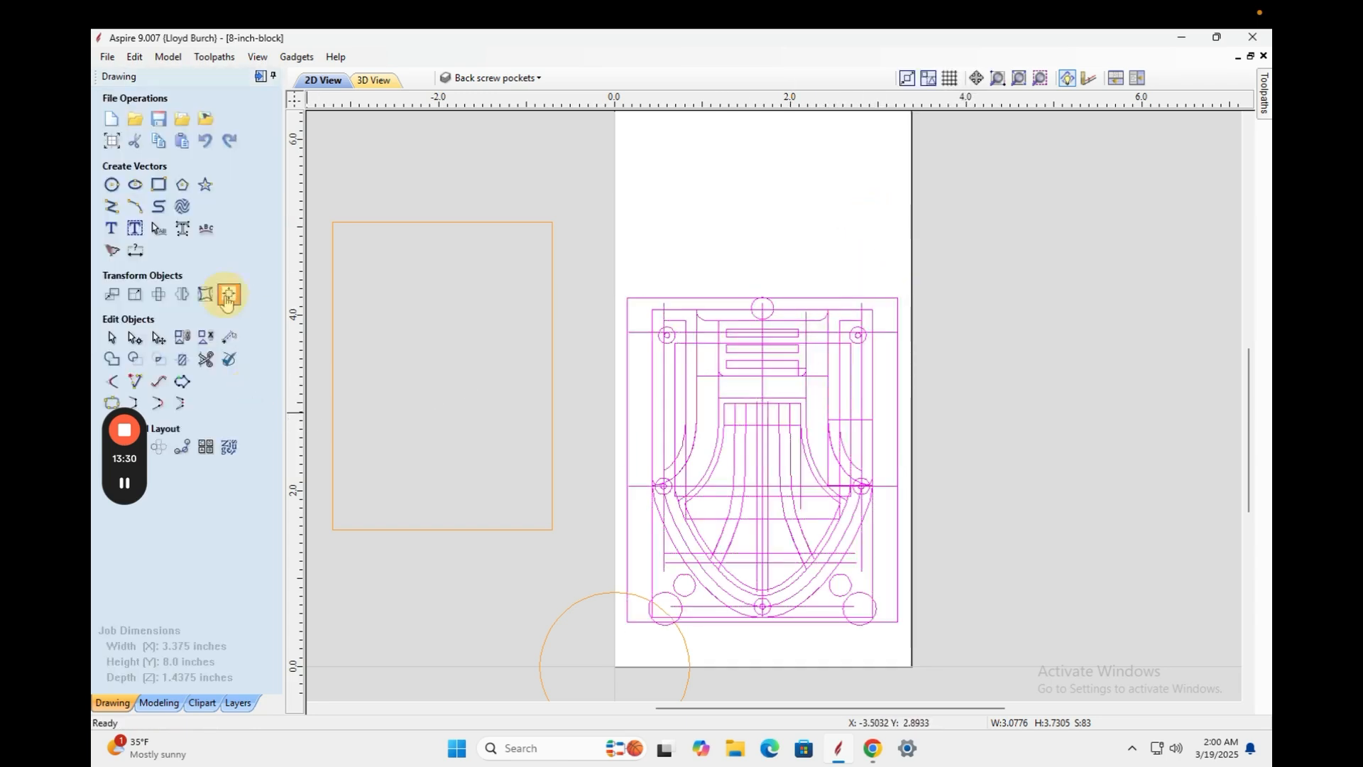
Centre the grouped design on the material using Align to Material centre.
{"action": "left_click", "coordinate": [228, 295]}
{"action": "left_click", "coordinate": [187, 160]}
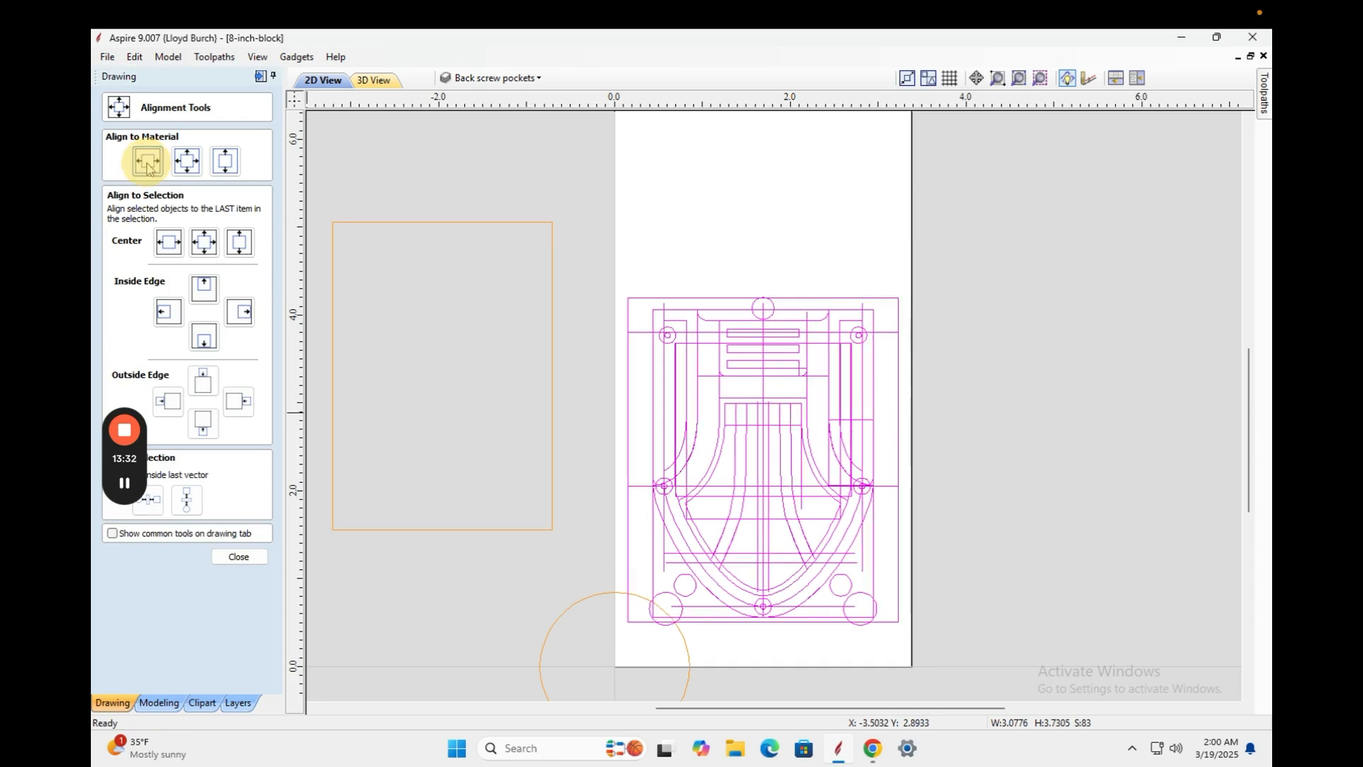
{"action": "left_click", "coordinate": [240, 558]}
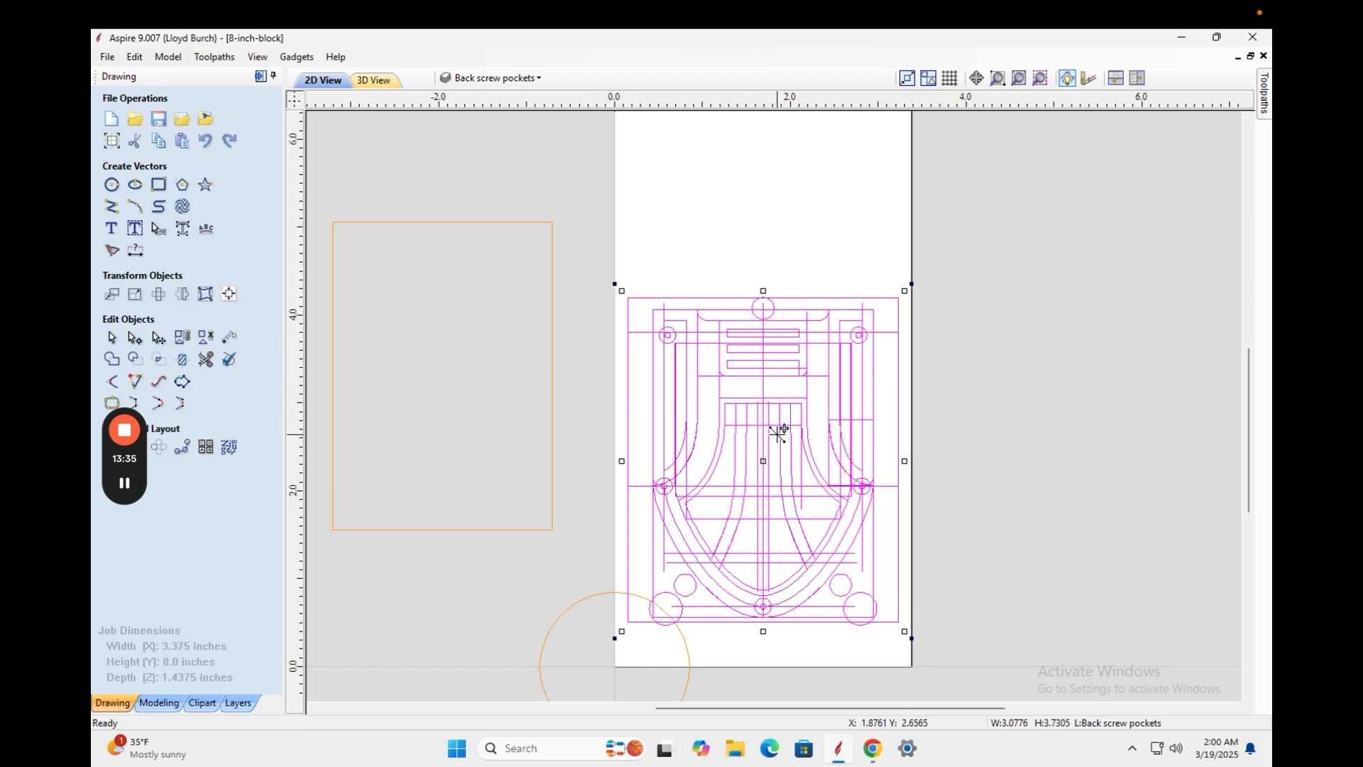
Nudge the grouped design down, then back up a few steps near the block's bottom edge.
{"action": "key", "text": "Down"}
{"action": "key", "text": "Down"}
{"action": "key", "text": "Down"}
{"action": "key", "text": "Down"}
{"action": "key", "text": "Down"}
{"action": "key", "text": "Down"}
{"action": "key", "text": "Down"}
{"action": "key", "text": "Down"}
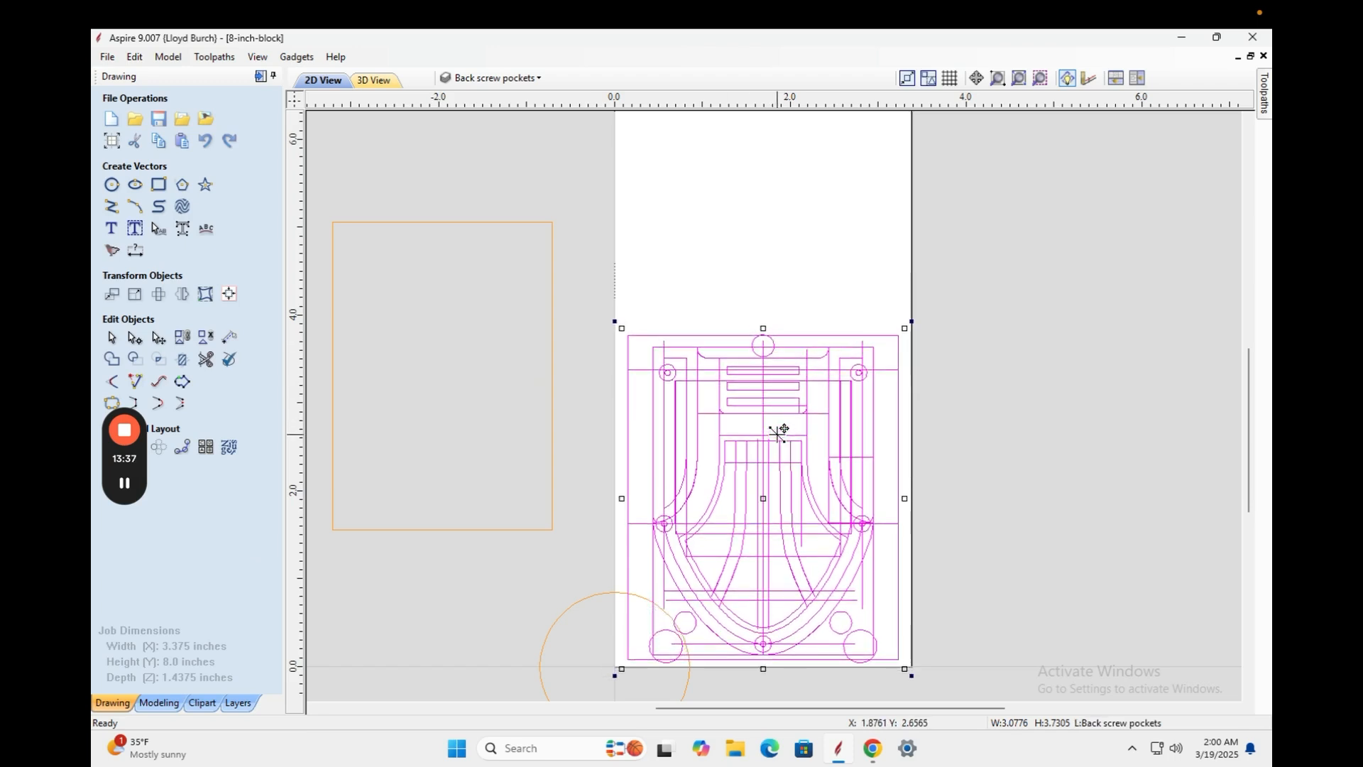
{"action": "key", "text": "Down"}
{"action": "key", "text": "Down"}
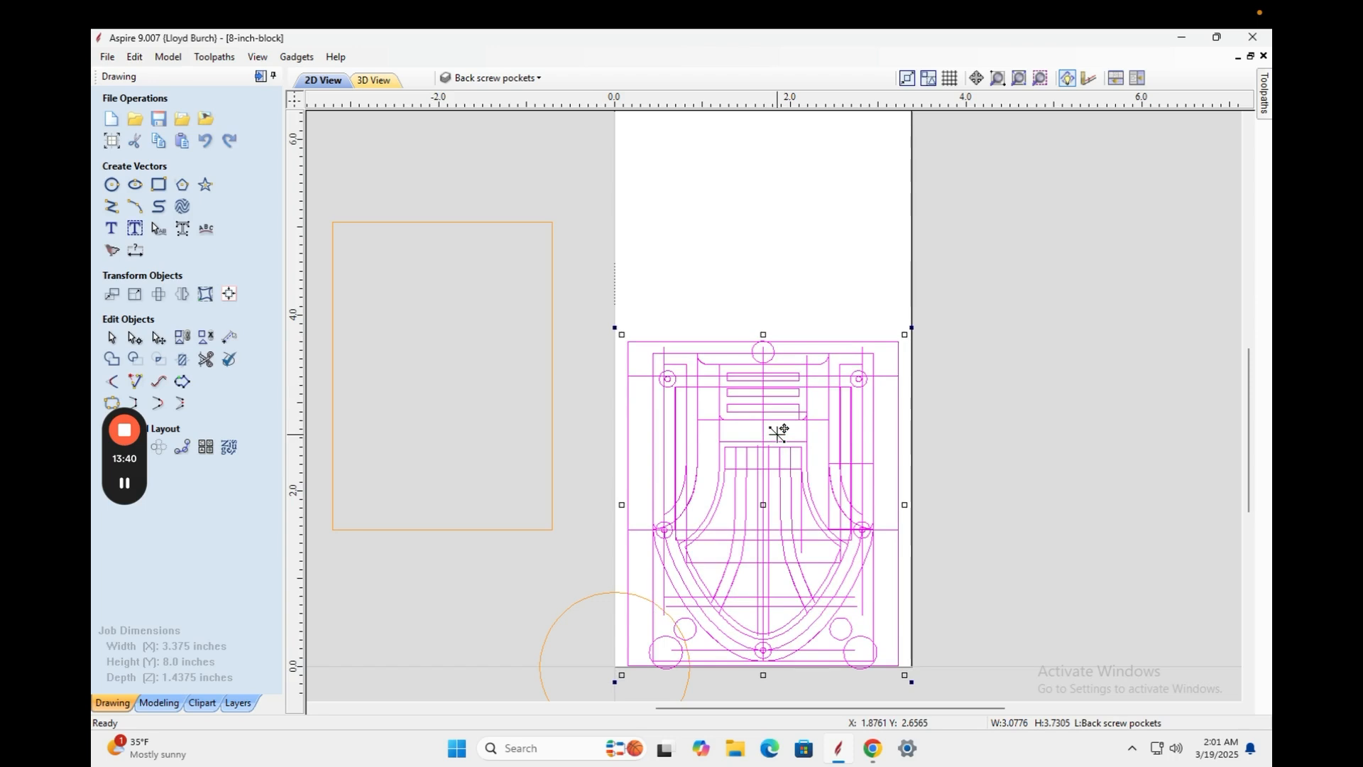
{"action": "key", "text": "Up"}
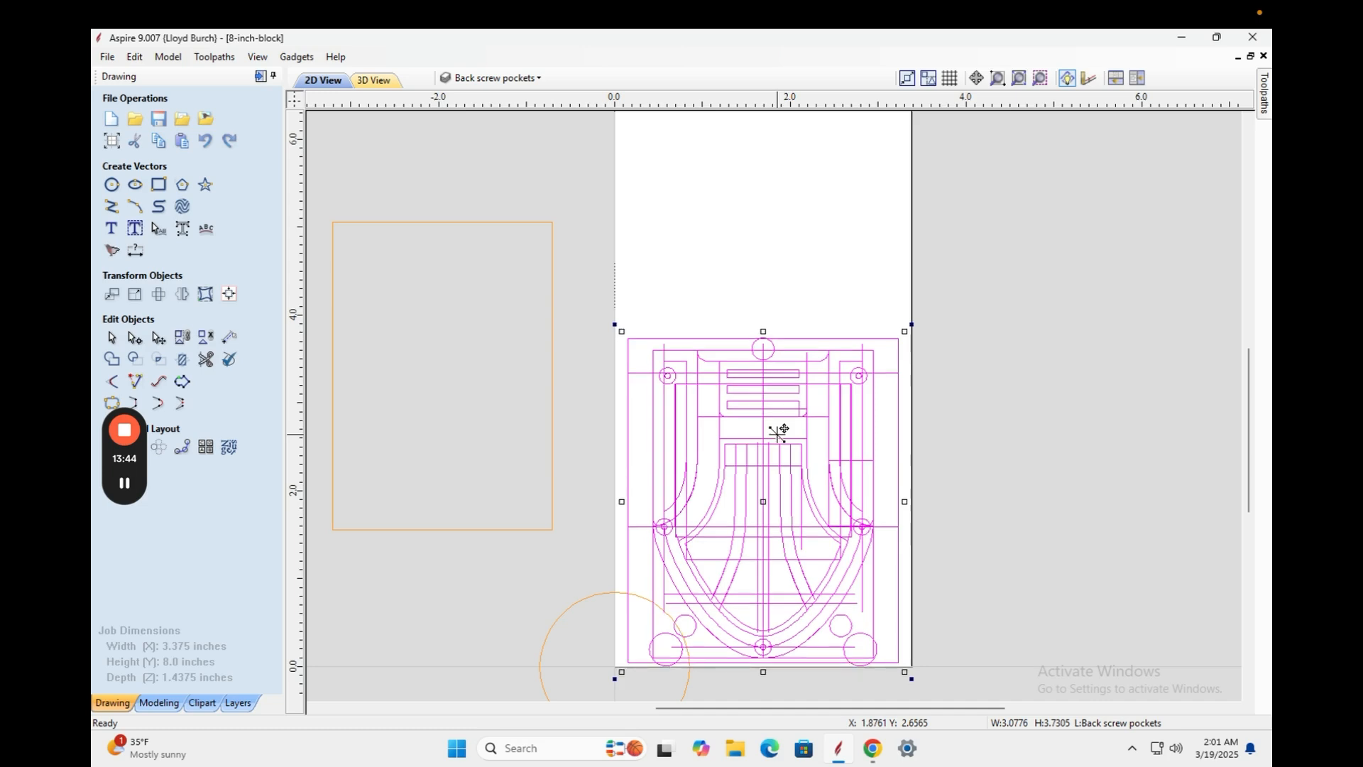
{"action": "key", "text": "Down"}
{"action": "key", "text": "Up"}
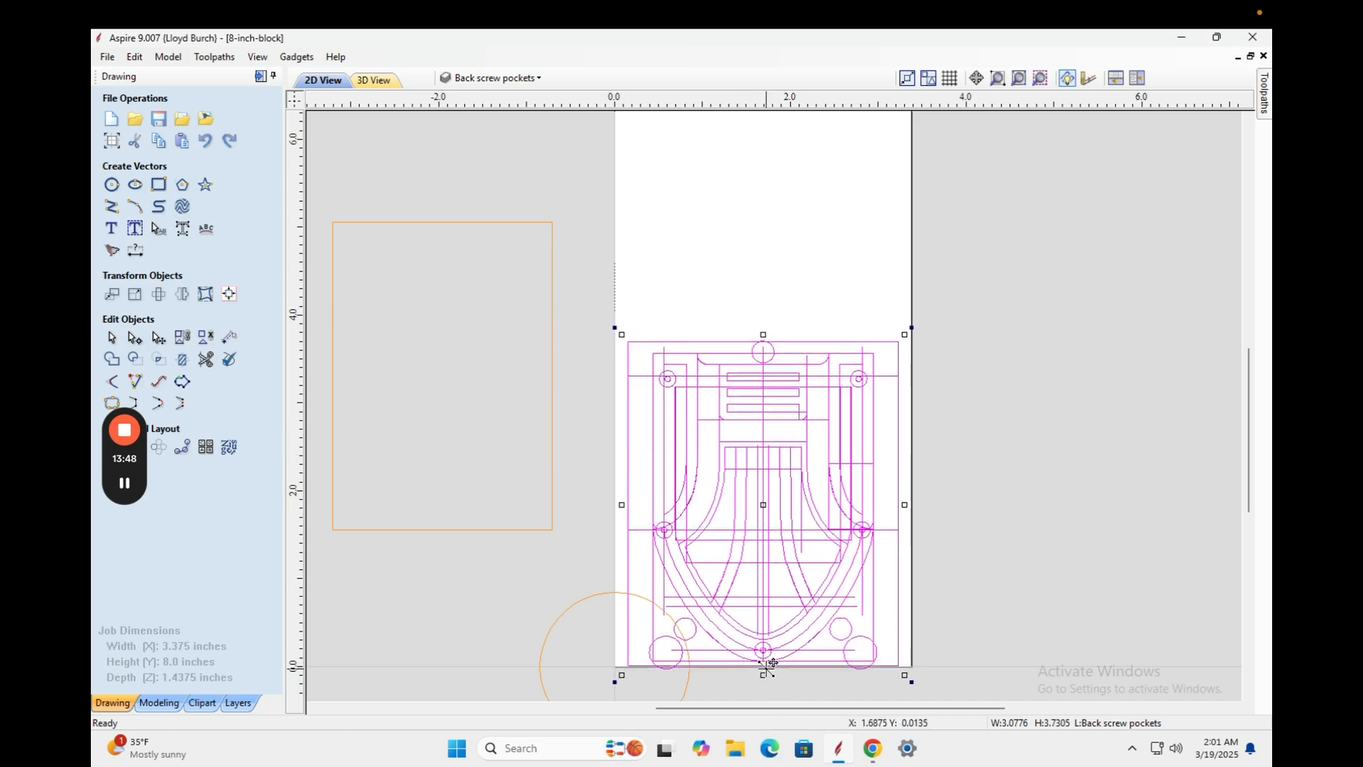
{"action": "key", "text": "Up"}
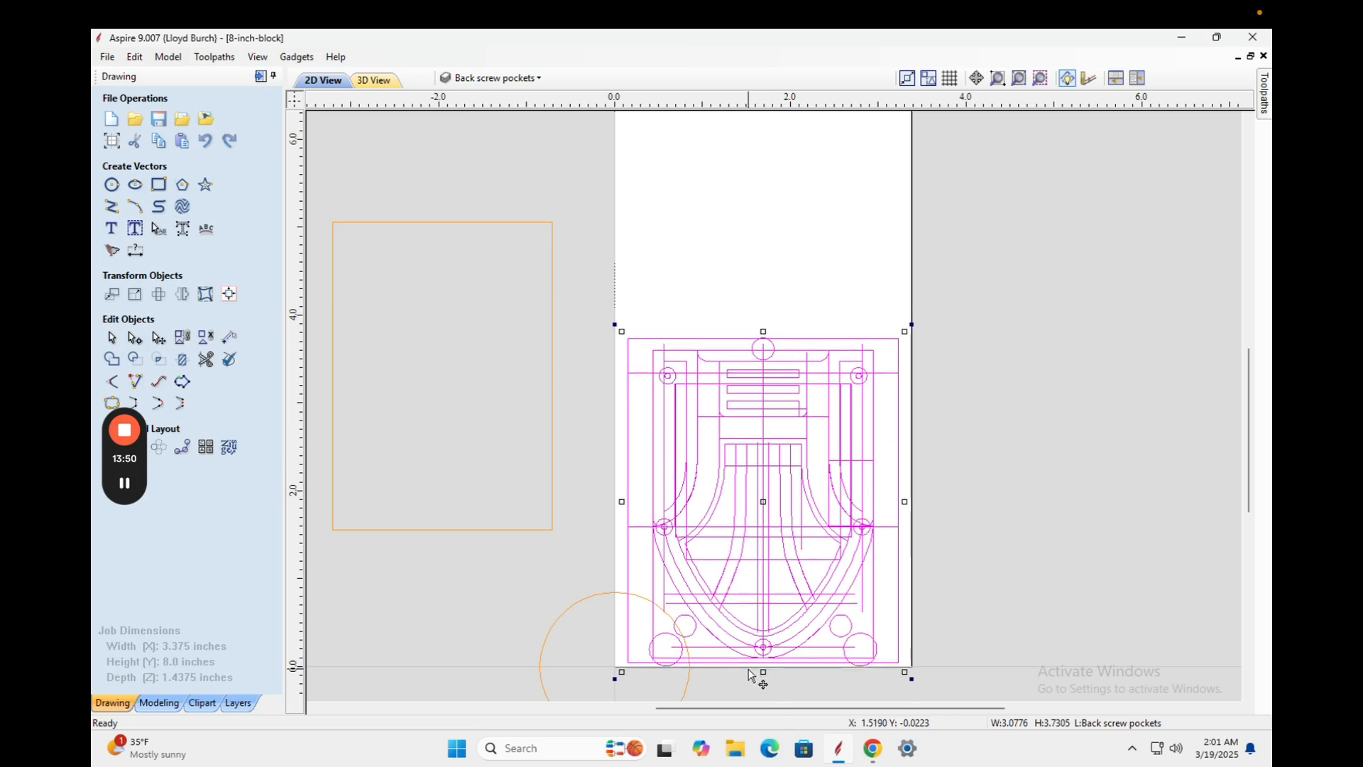
{"action": "key", "text": "Up"}
{"action": "key", "text": "Up"}
{"action": "key", "text": "Up"}
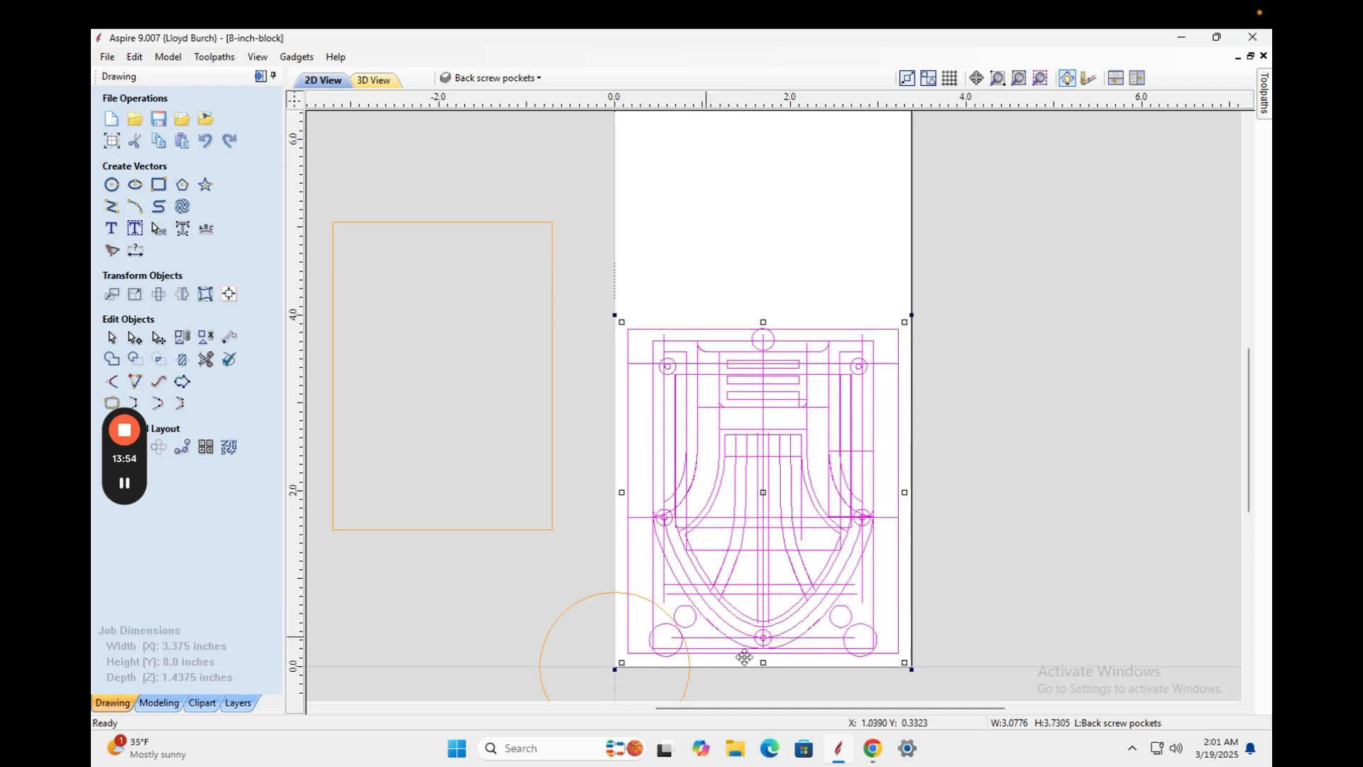
{"action": "key", "text": "Up"}
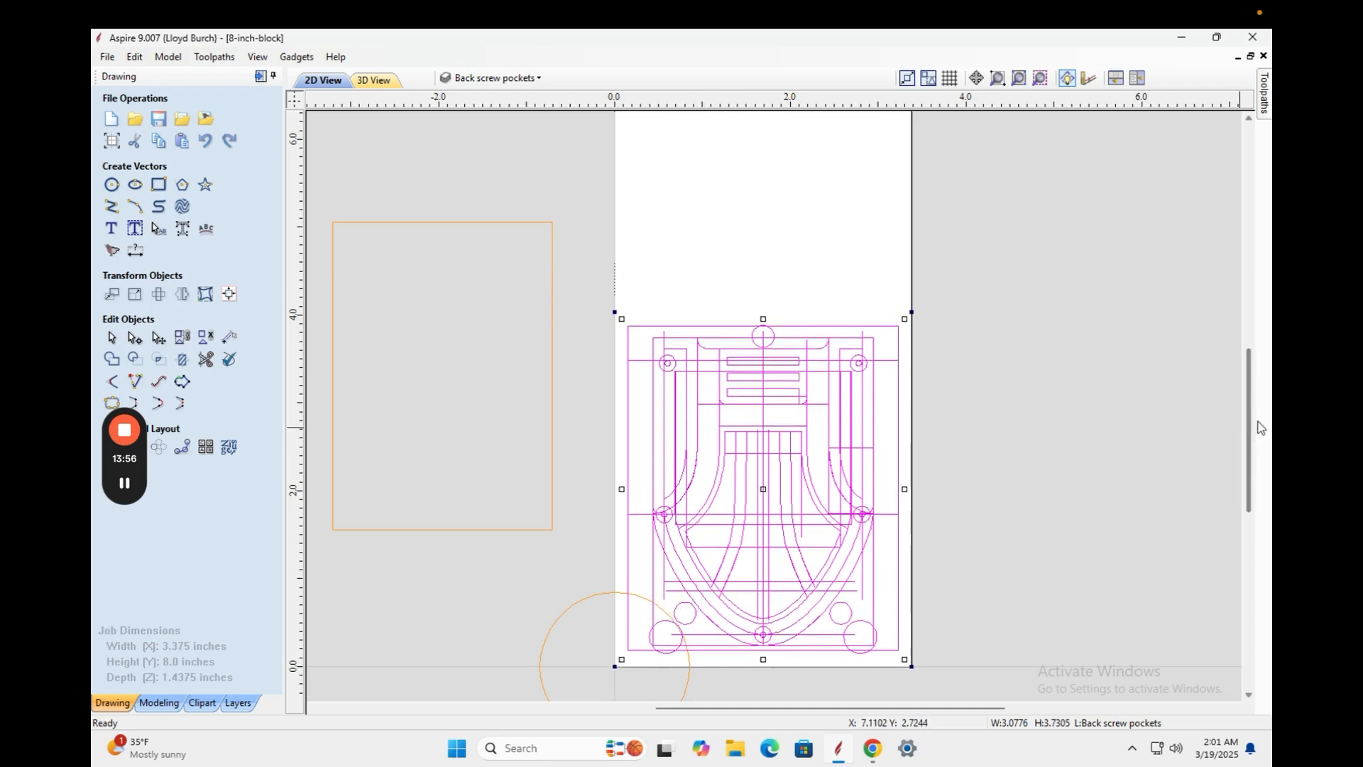
{"action": "mouse_move", "coordinate": [1250, 426]}
{"action": "left_mouse_down"}
{"action": "mouse_move", "coordinate": [1245, 357]}
{"action": "mouse_move", "coordinate": [1237, 424]}
{"action": "left_mouse_up"}
Draw a 4.35-inch horizontal line across the block at the 4-inch height.
{"action": "left_click", "coordinate": [112, 206]}
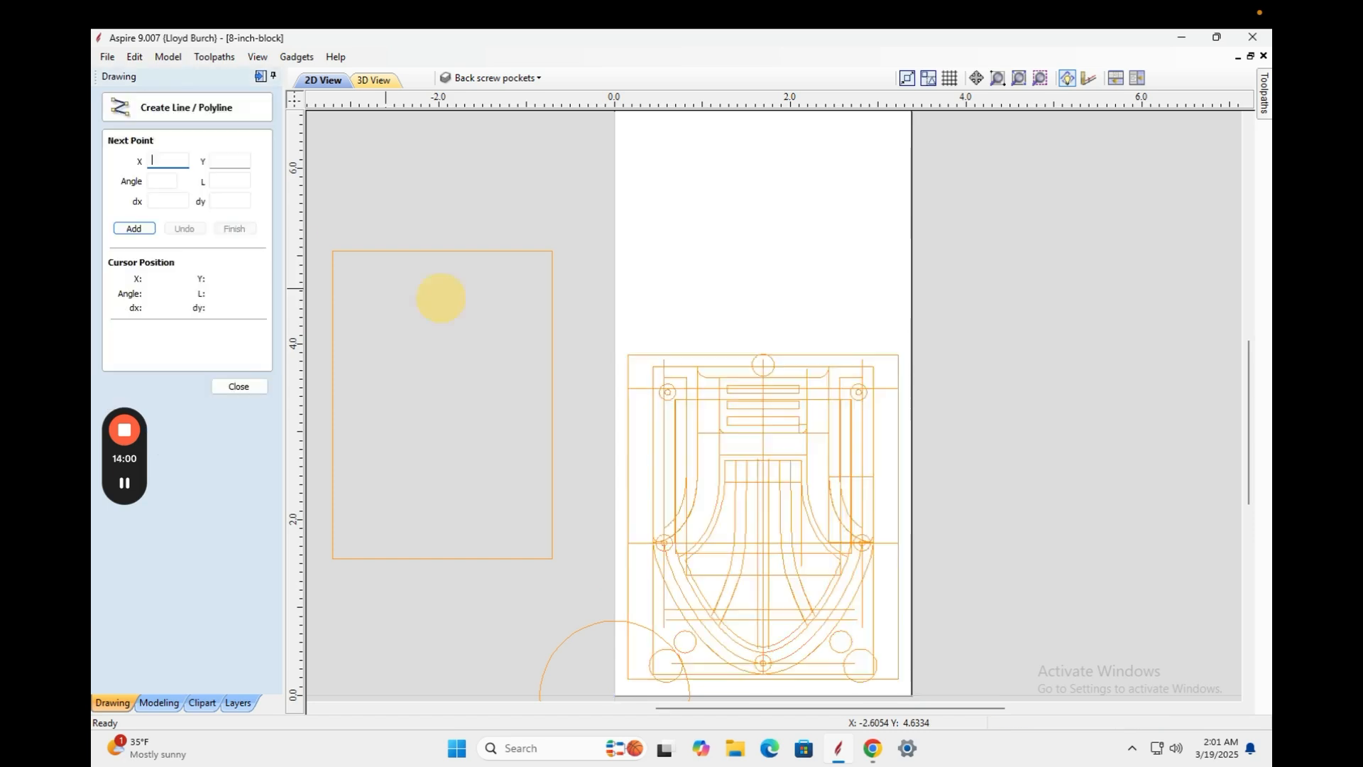
{"action": "left_click", "coordinate": [571, 343]}
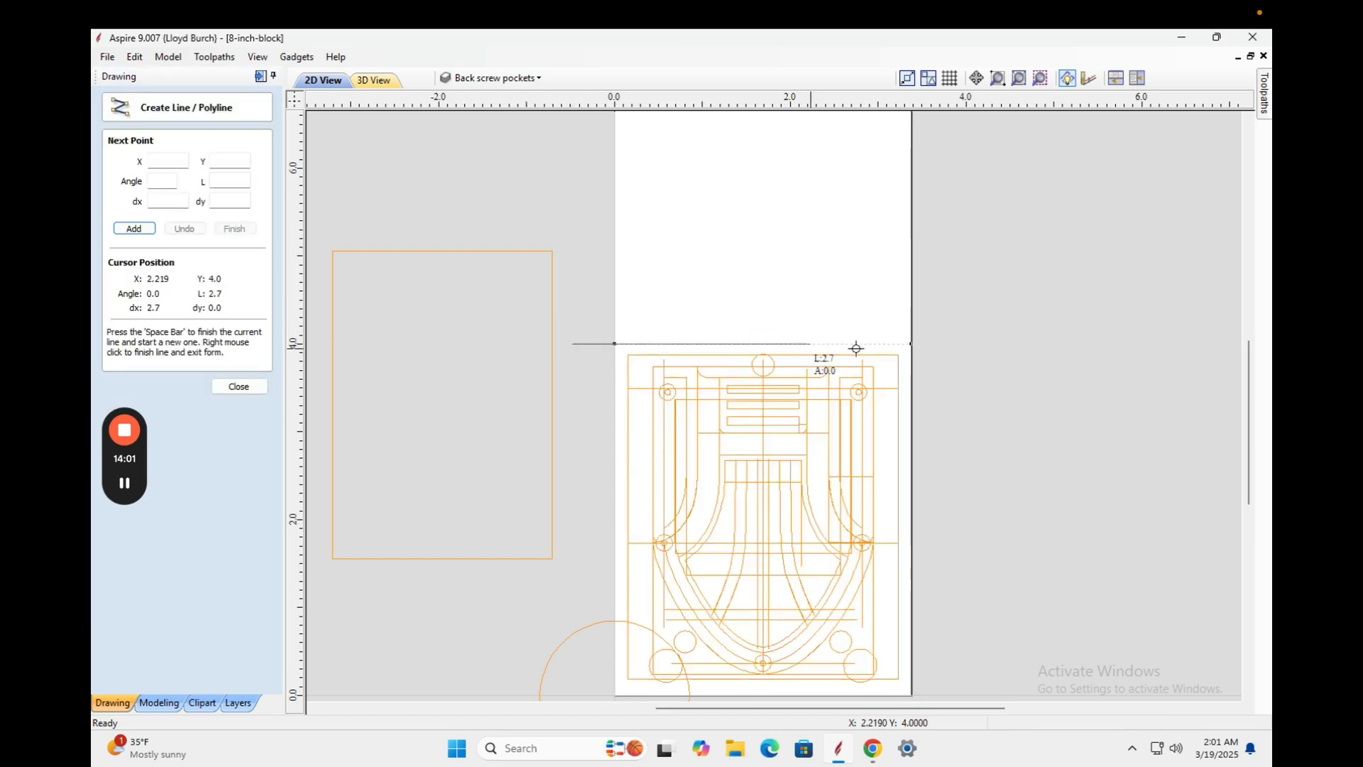
{"action": "left_click", "coordinate": [953, 346]}
{"action": "right_click", "coordinate": [938, 359]}
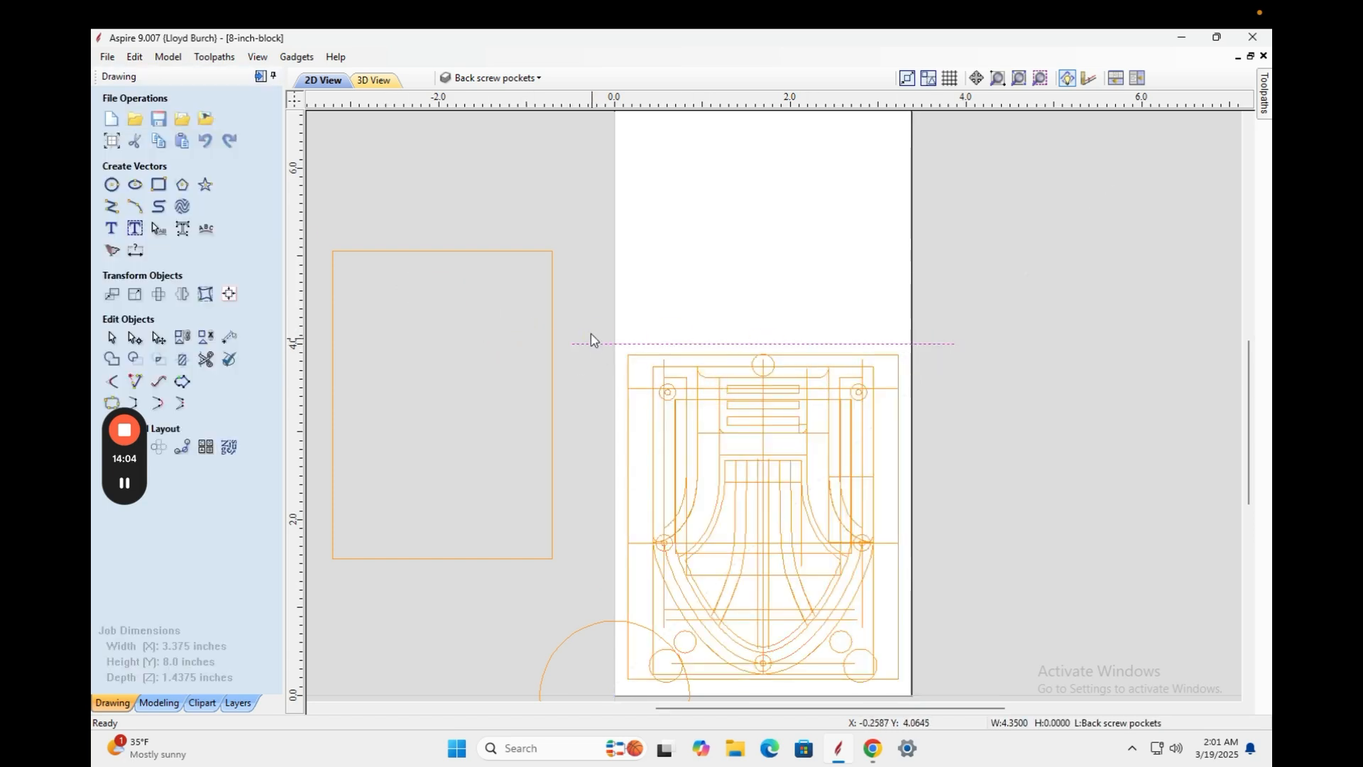
Select the music box design, review its alignment and context options, then start the Draw Circle tool.
{"action": "left_click", "coordinate": [228, 293]}
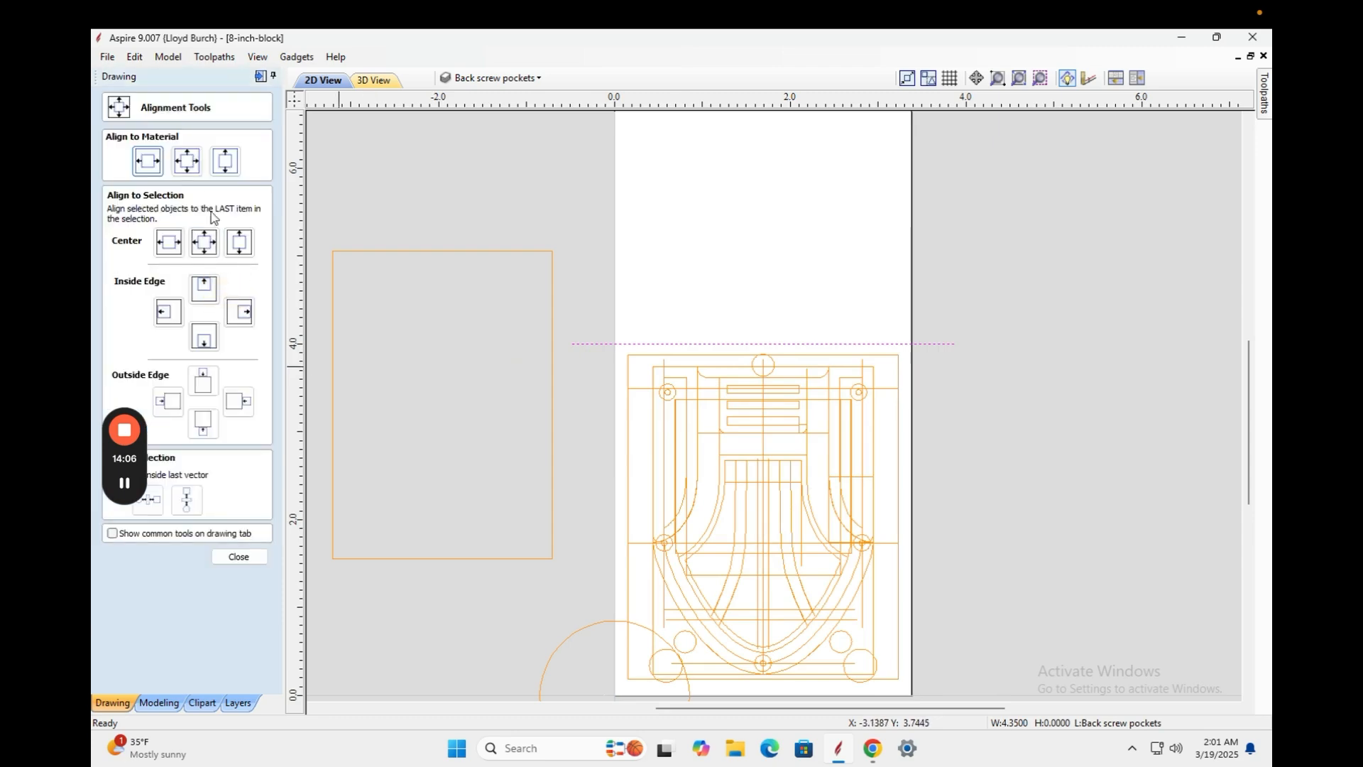
{"action": "left_click", "coordinate": [586, 250]}
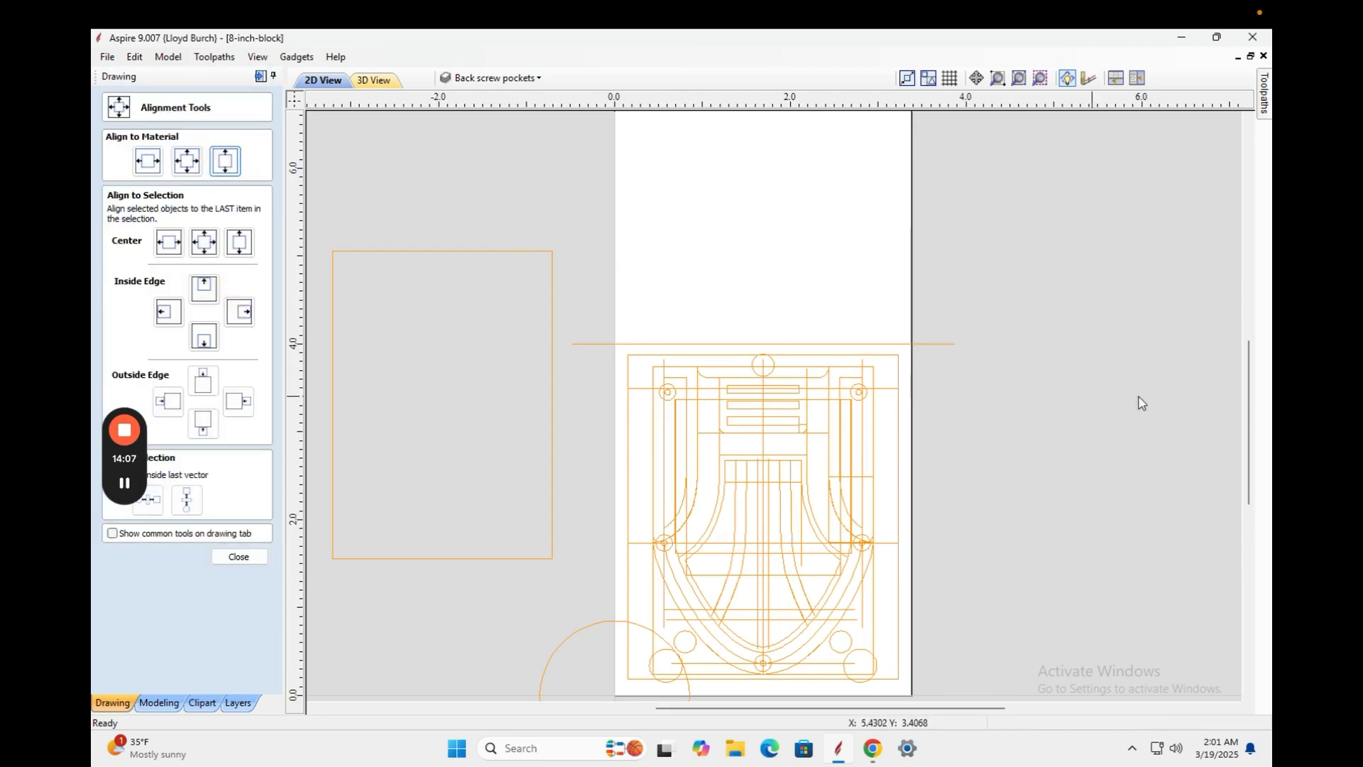
{"action": "mouse_move", "coordinate": [1247, 429]}
{"action": "left_mouse_down"}
{"action": "mouse_move", "coordinate": [1242, 371]}
{"action": "mouse_move", "coordinate": [1217, 453]}
{"action": "mouse_move", "coordinate": [1217, 437]}
{"action": "left_mouse_up"}
{"action": "left_click", "coordinate": [774, 345]}
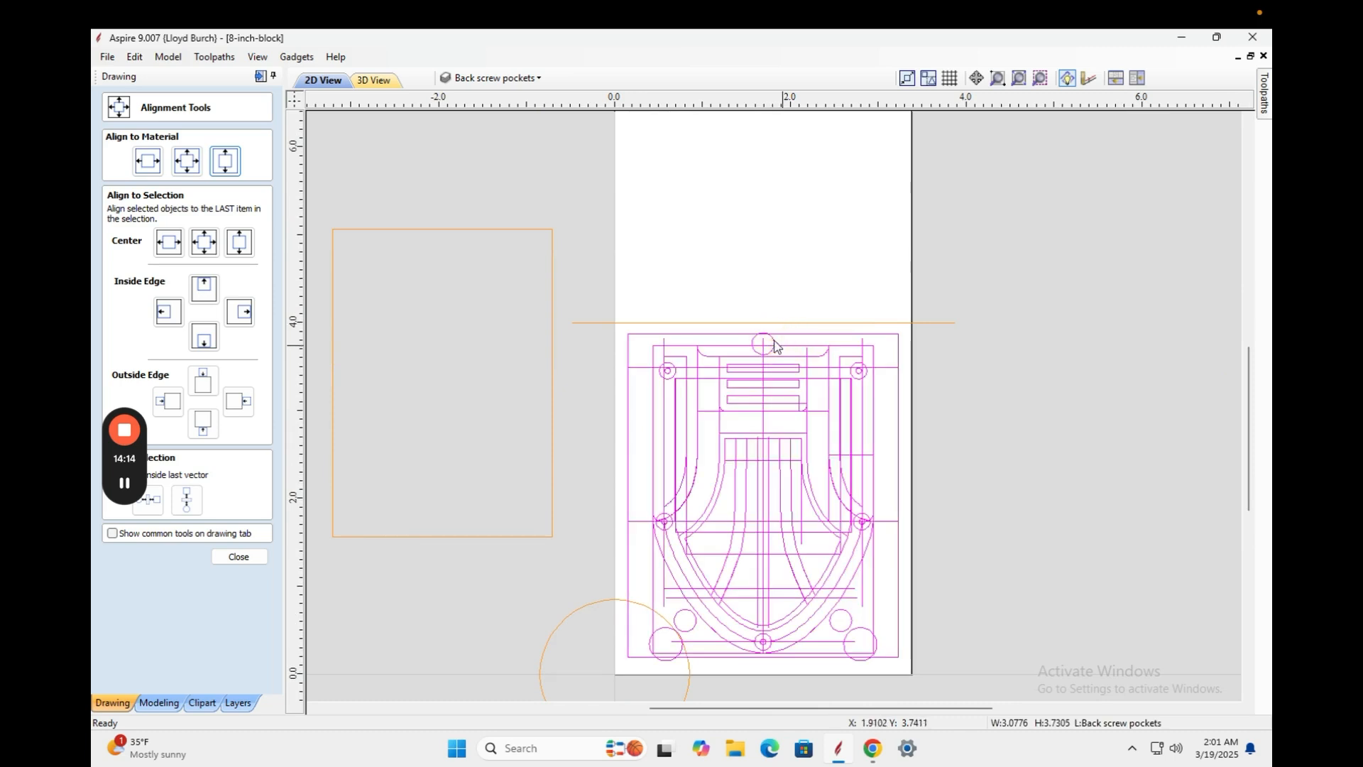
{"action": "right_click", "coordinate": [772, 350]}
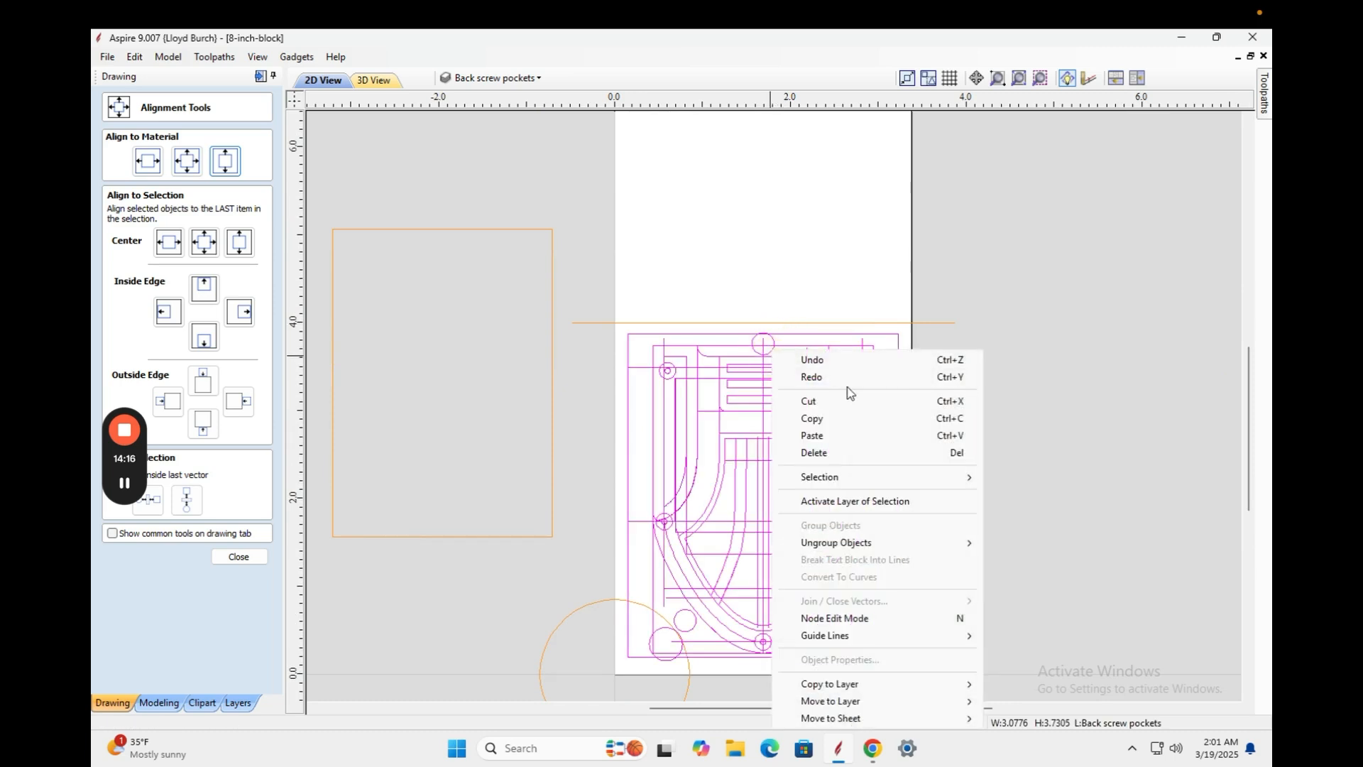
{"action": "left_click", "coordinate": [664, 272]}
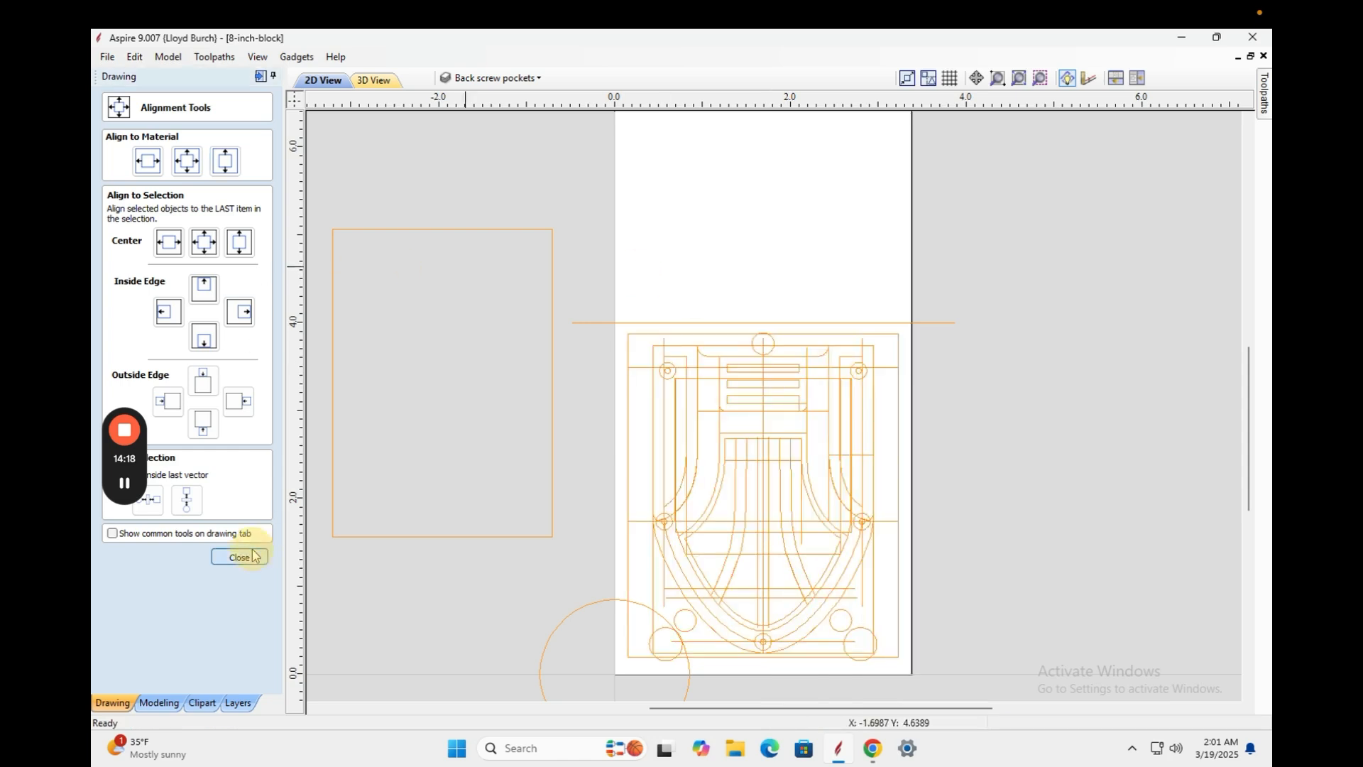
{"action": "left_click", "coordinate": [239, 556]}
{"action": "left_click", "coordinate": [111, 184]}
Draw a small circle with a 0.25 size value above the design's top-left corner.
{"action": "left_click", "coordinate": [639, 259]}
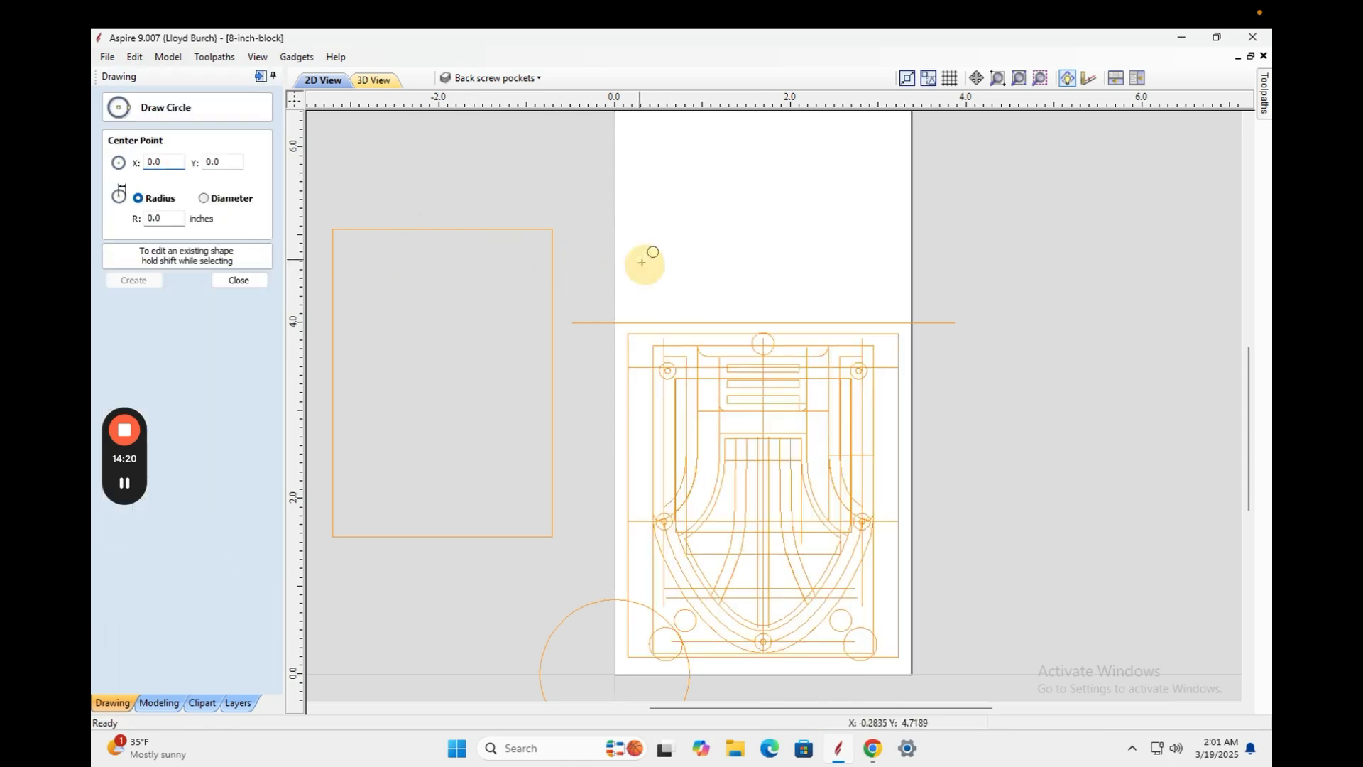
{"action": "left_click_drag", "start_coordinate": [176, 219], "coordinate": [141, 221]}
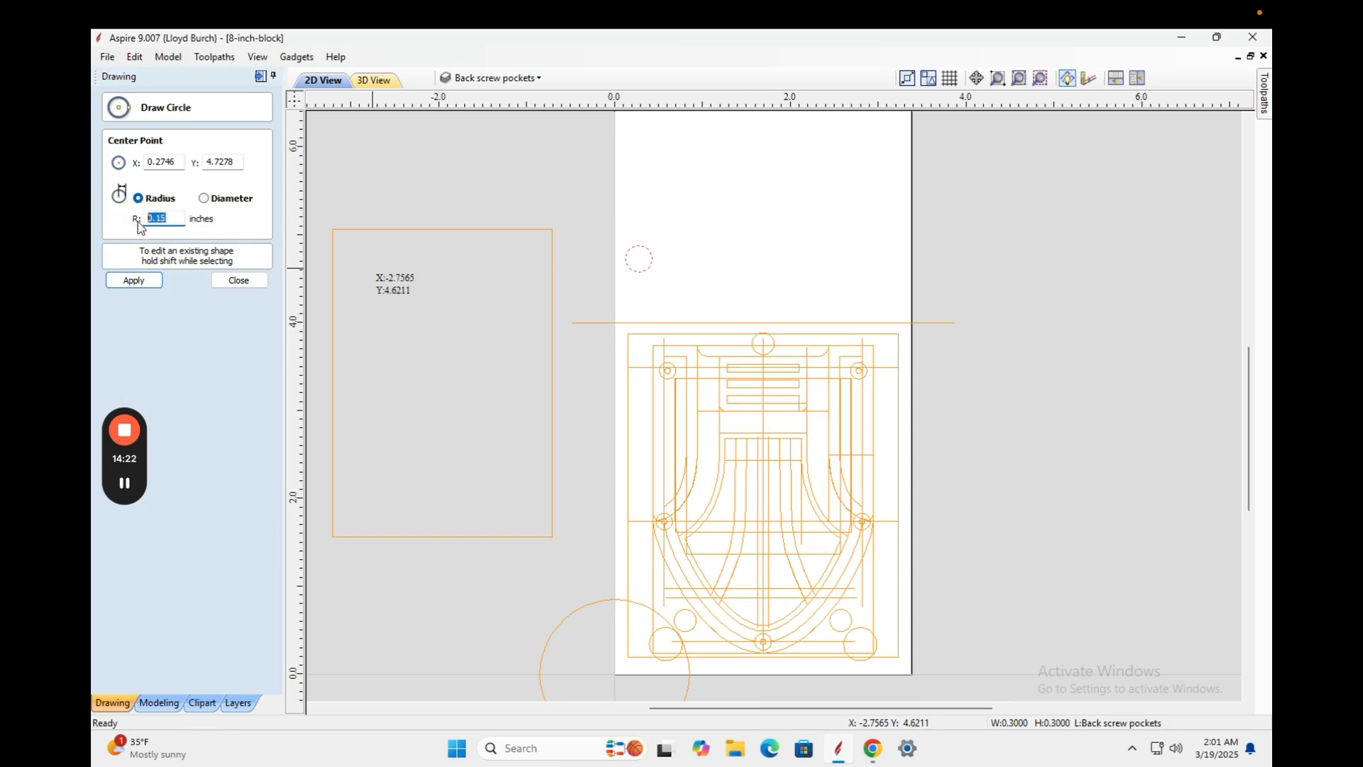
{"action": "type", "text": ".25"}
{"action": "left_click", "coordinate": [135, 281]}
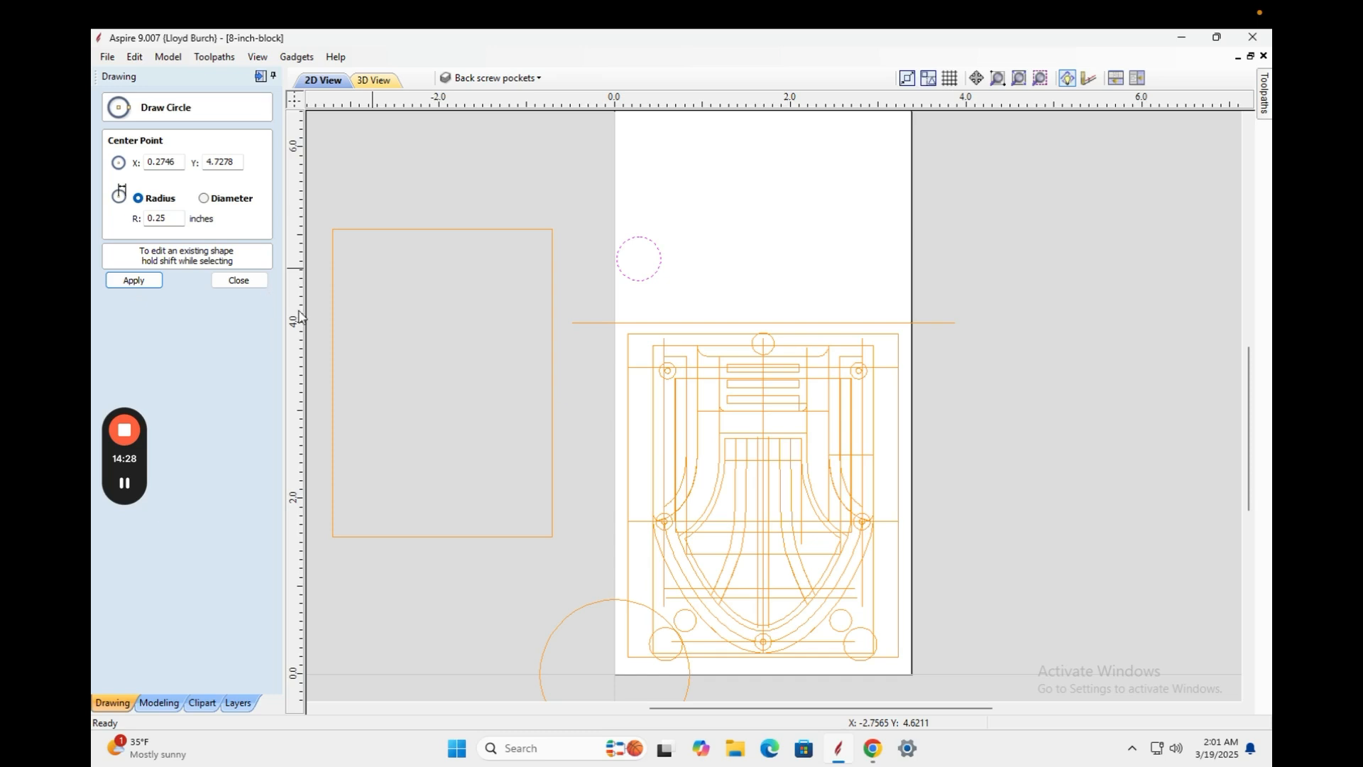
{"action": "left_click", "coordinate": [239, 280]}
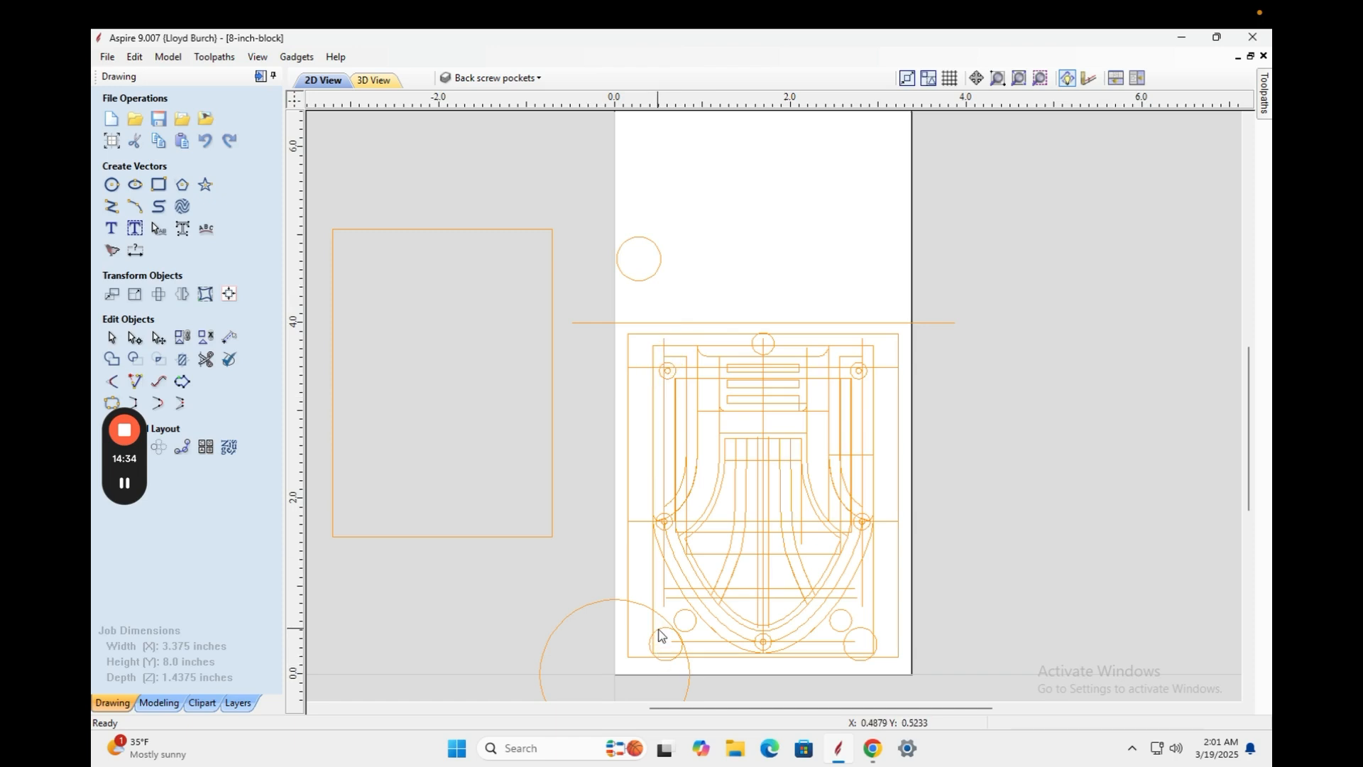
Resize the new circle to a 0.25-inch diameter and select it.
{"action": "left_click", "coordinate": [649, 280]}
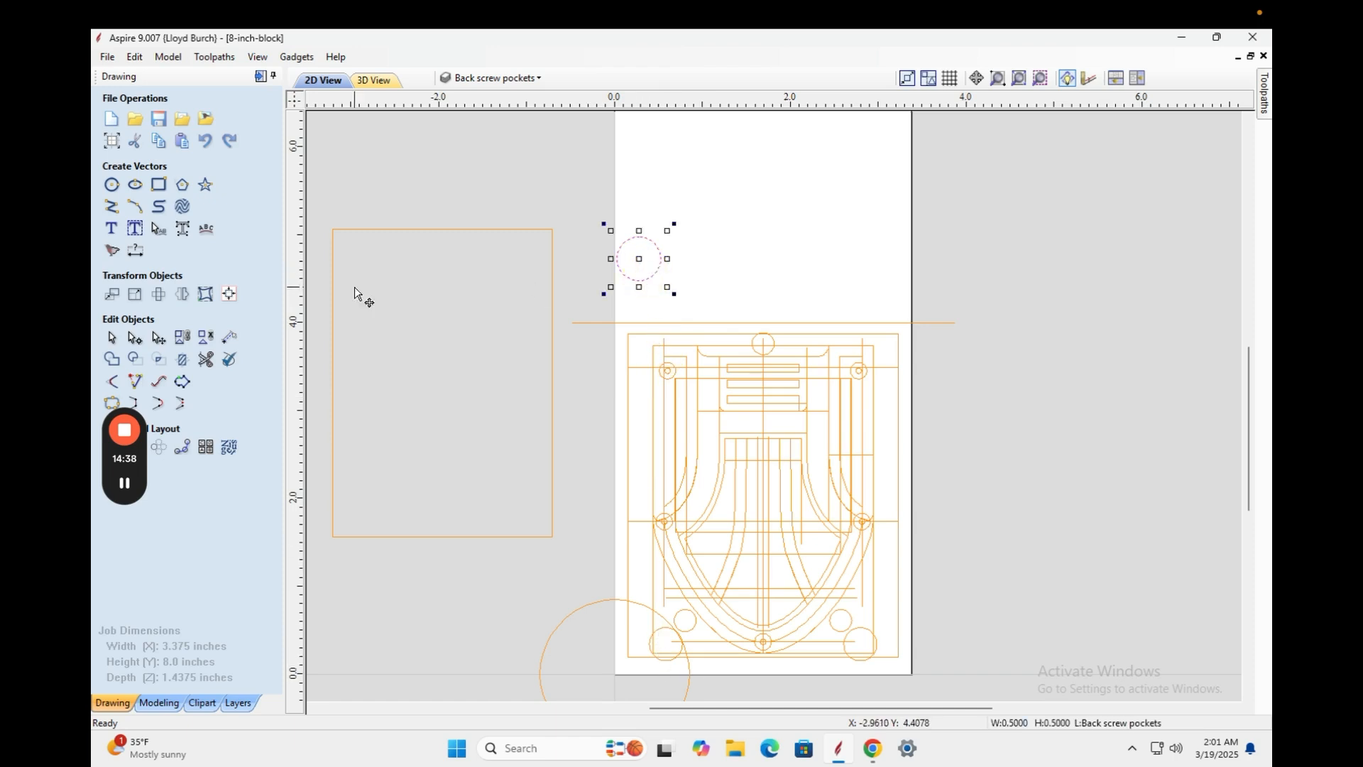
{"action": "left_click", "coordinate": [112, 185]}
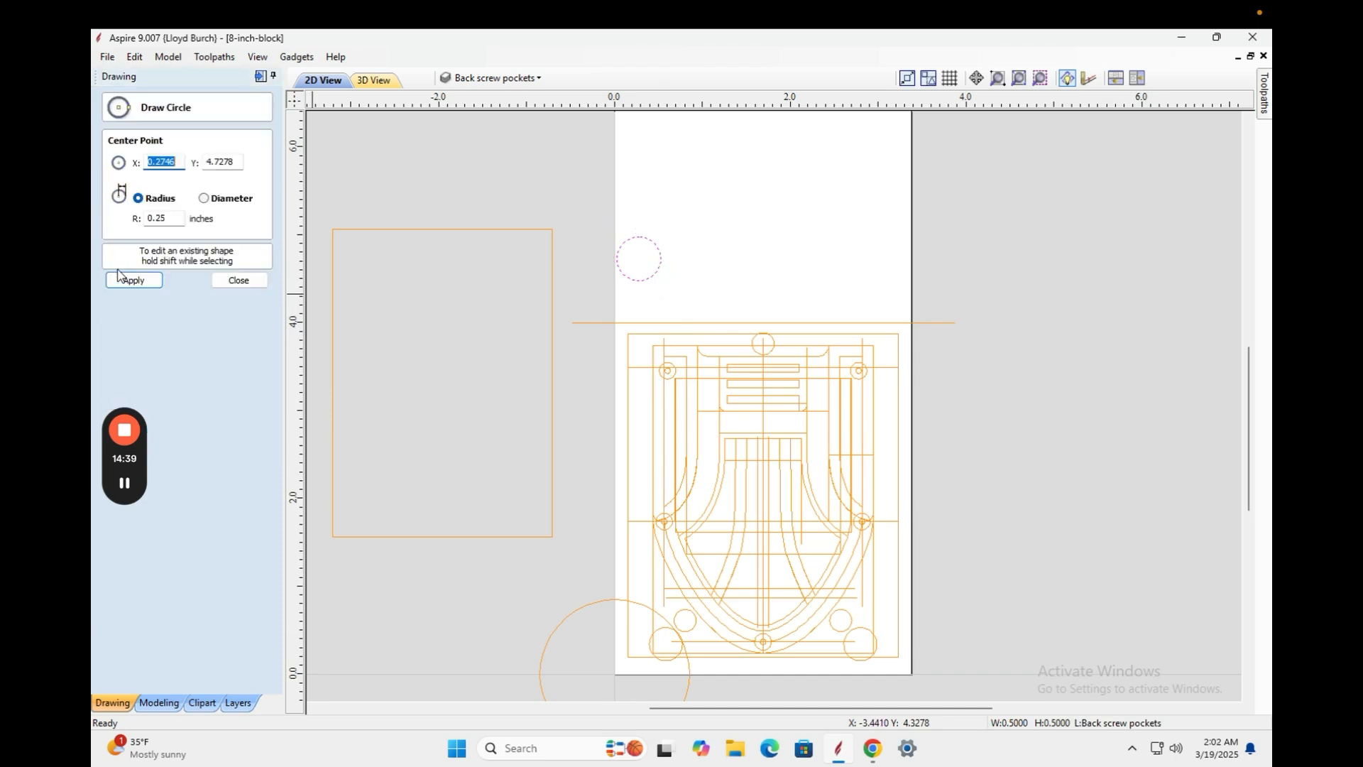
{"action": "left_click", "coordinate": [204, 199]}
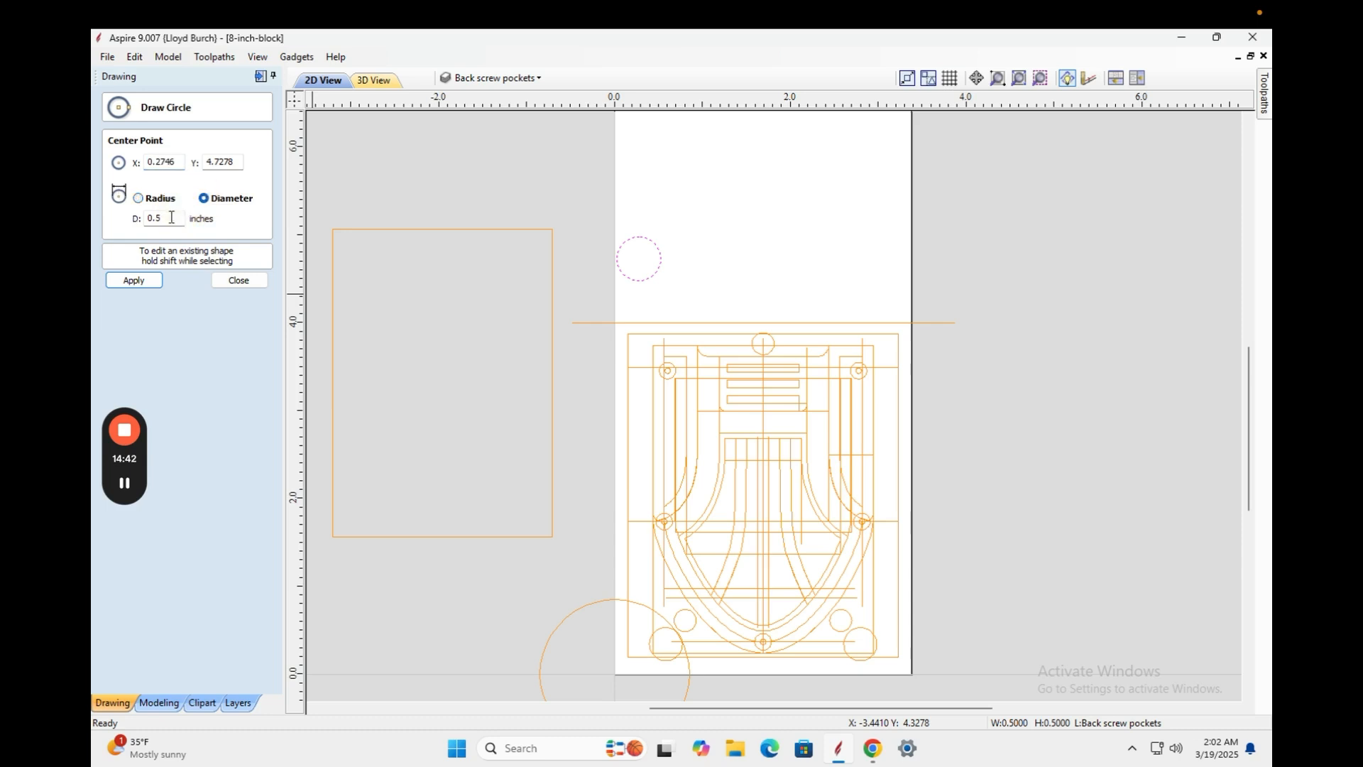
{"action": "key", "text": "Tab"}
{"action": "left_click", "coordinate": [135, 280]}
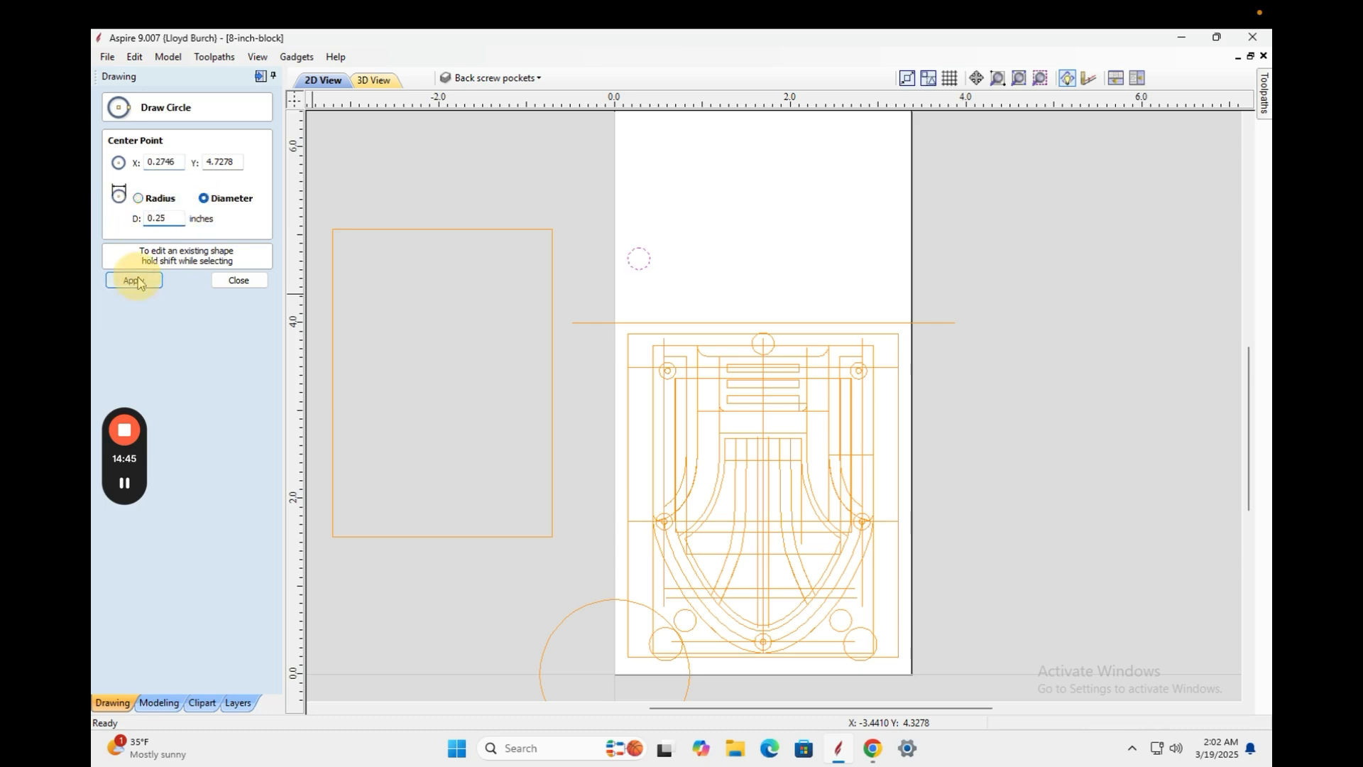
{"action": "left_click", "coordinate": [239, 279]}
{"action": "left_click", "coordinate": [641, 267]}
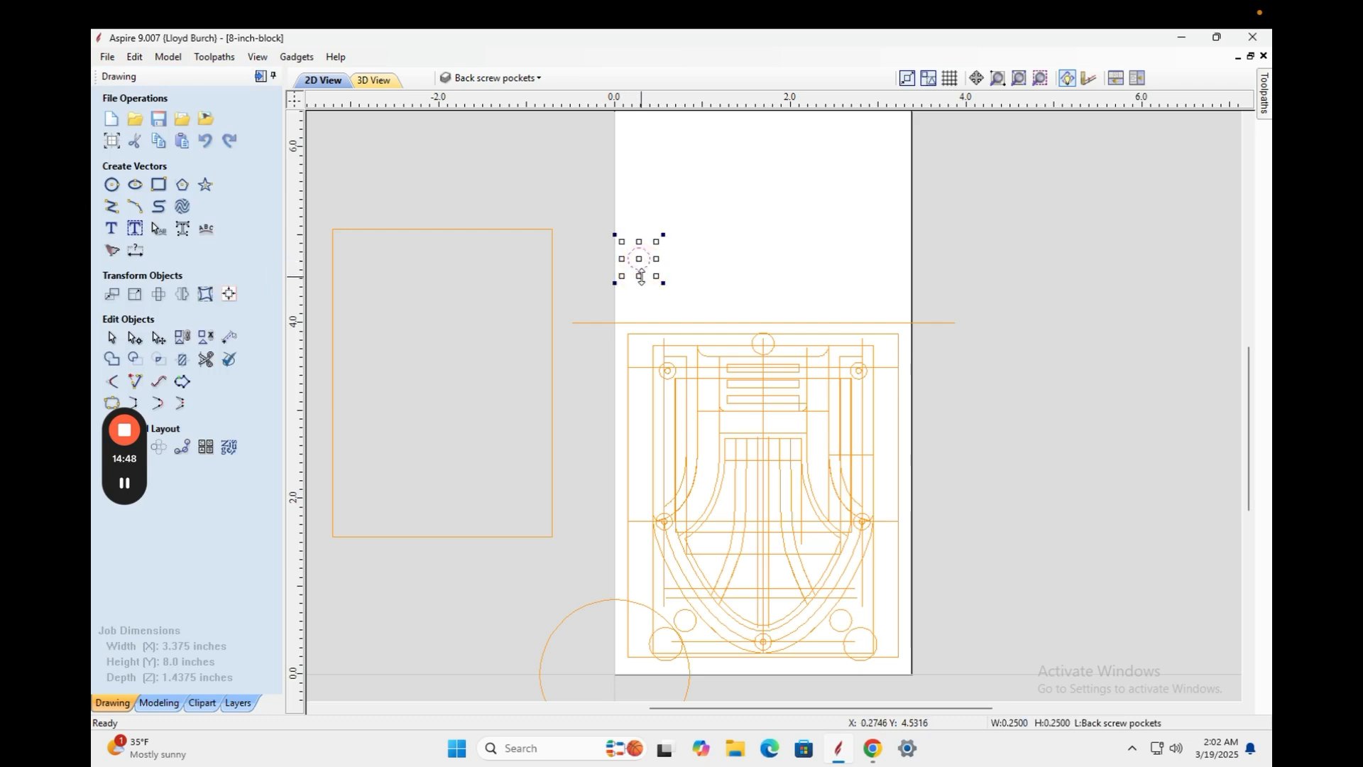
Centre the small circle vertically on the horizontal reference line.
{"action": "left_click", "coordinate": [624, 324], "text": "shift"}
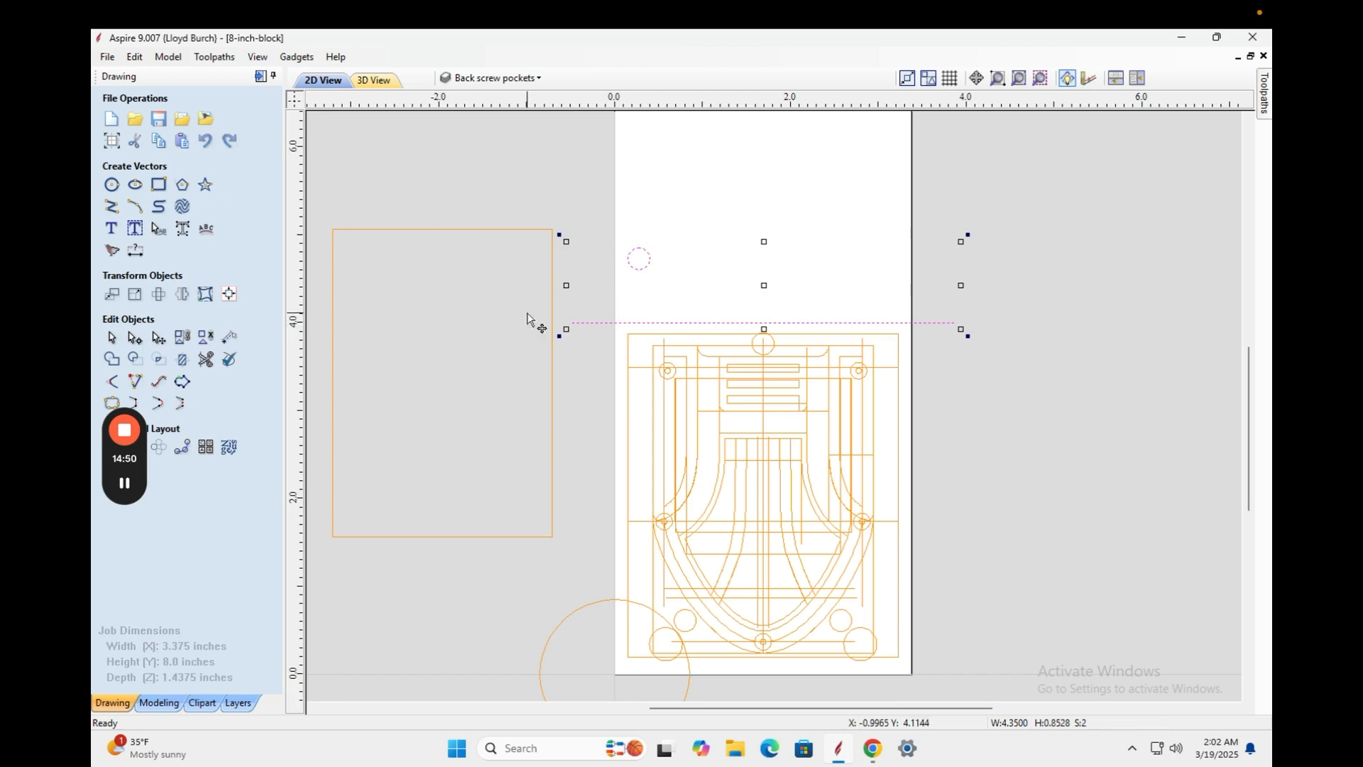
{"action": "left_click", "coordinate": [230, 295]}
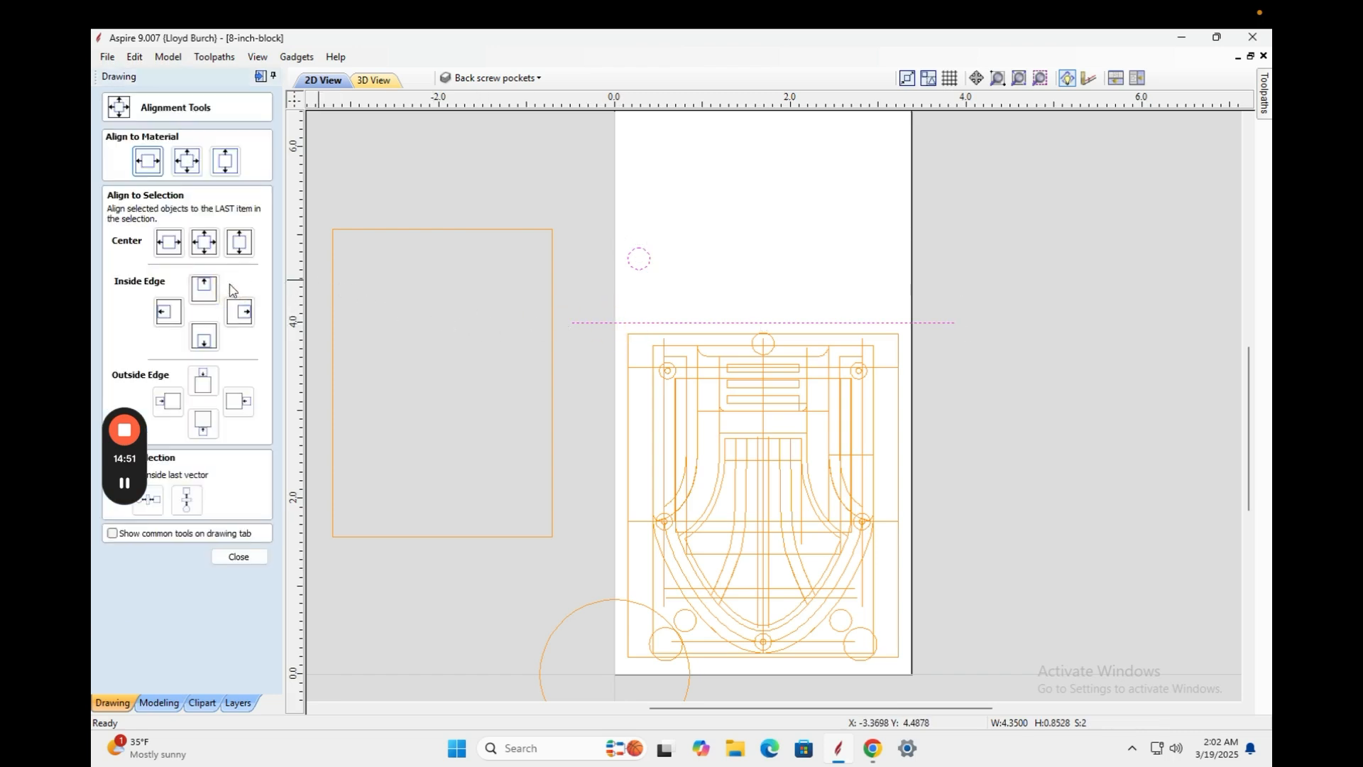
{"action": "left_click", "coordinate": [236, 243]}
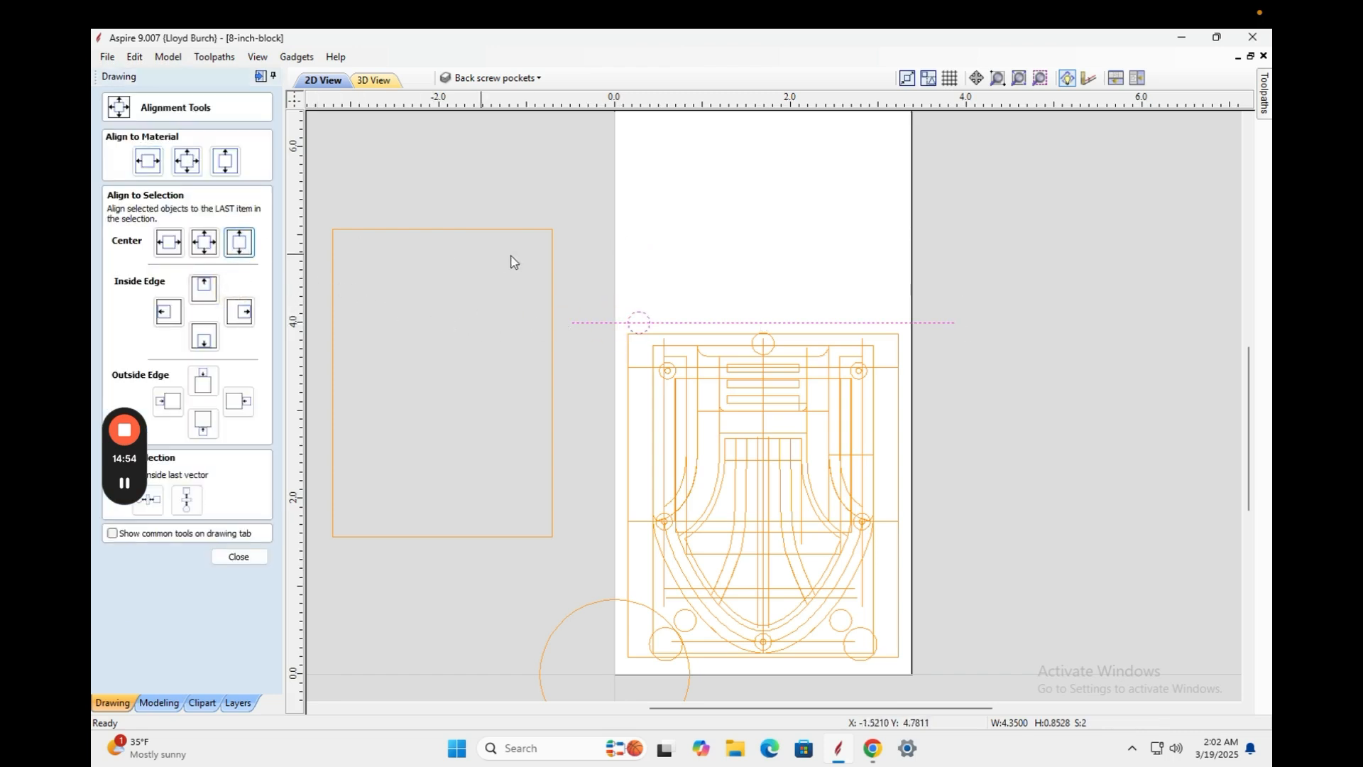
{"action": "left_click", "coordinate": [572, 201]}
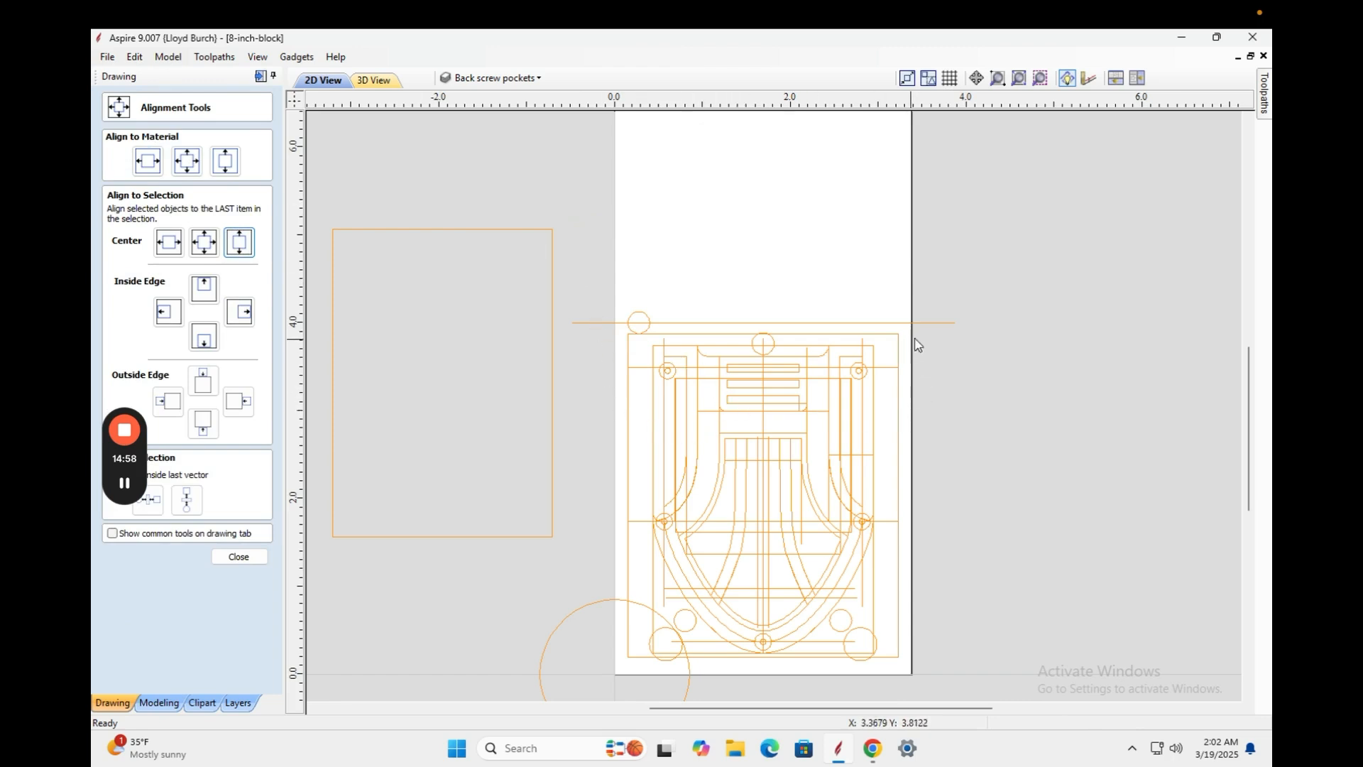
Select the music box design and nudge it toward the reference line, zooming in to check.
{"action": "left_click", "coordinate": [873, 373]}
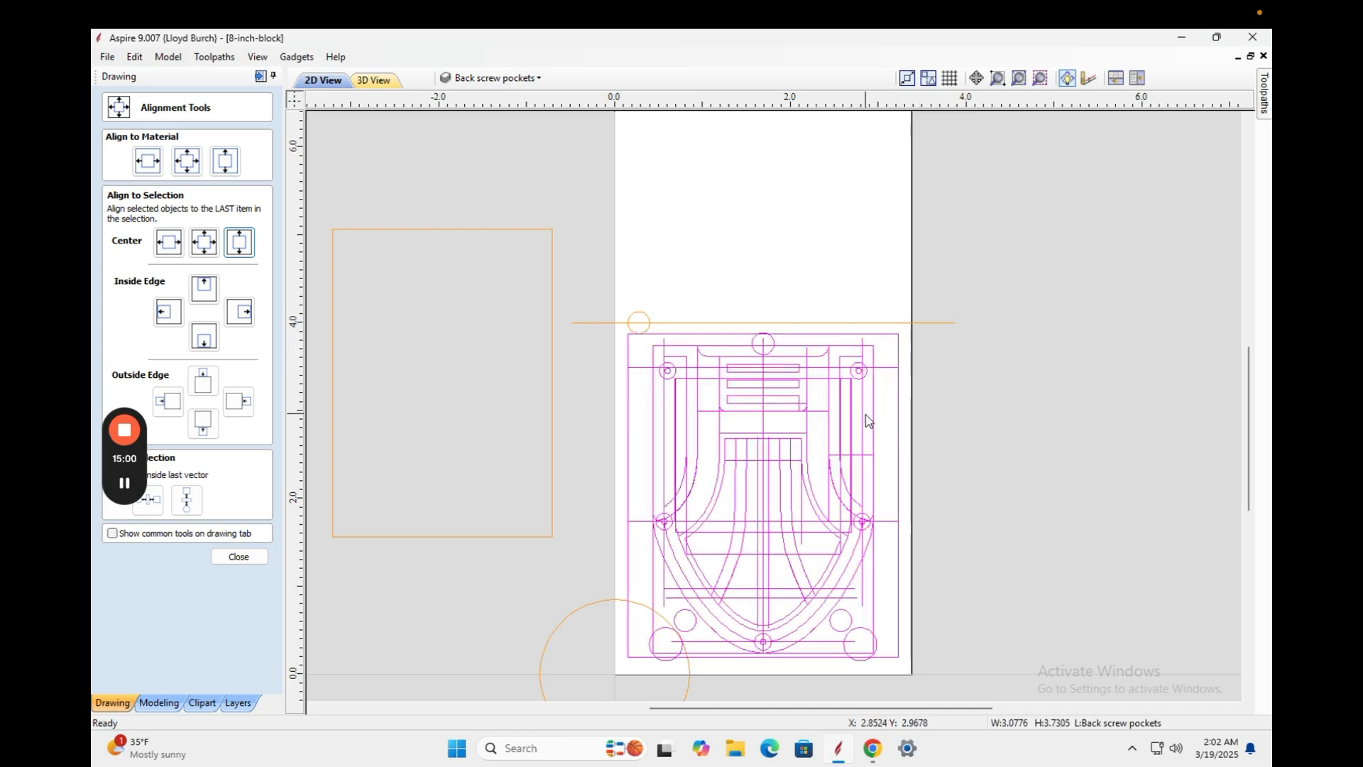
{"action": "key", "text": "Up"}
{"action": "key", "text": "Up"}
{"action": "key", "text": "Up"}
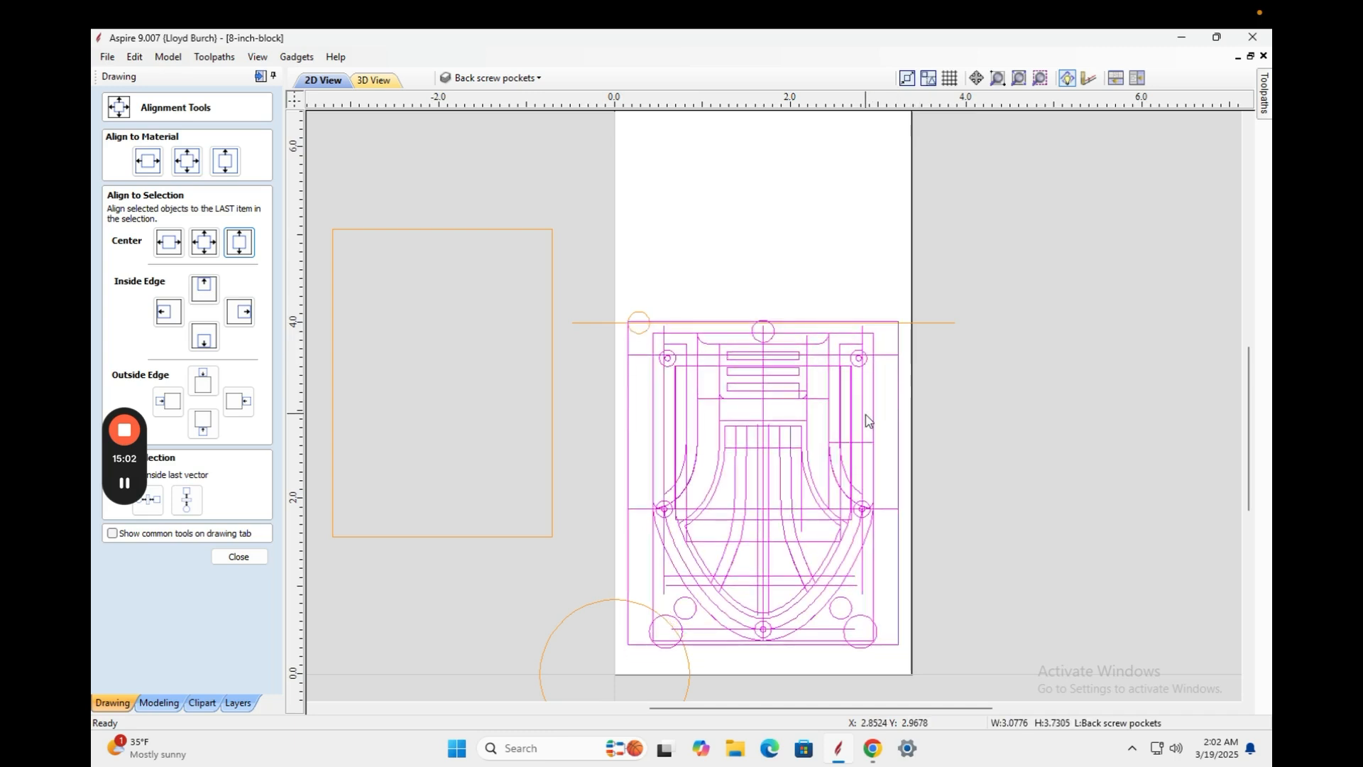
{"action": "key", "text": "Down"}
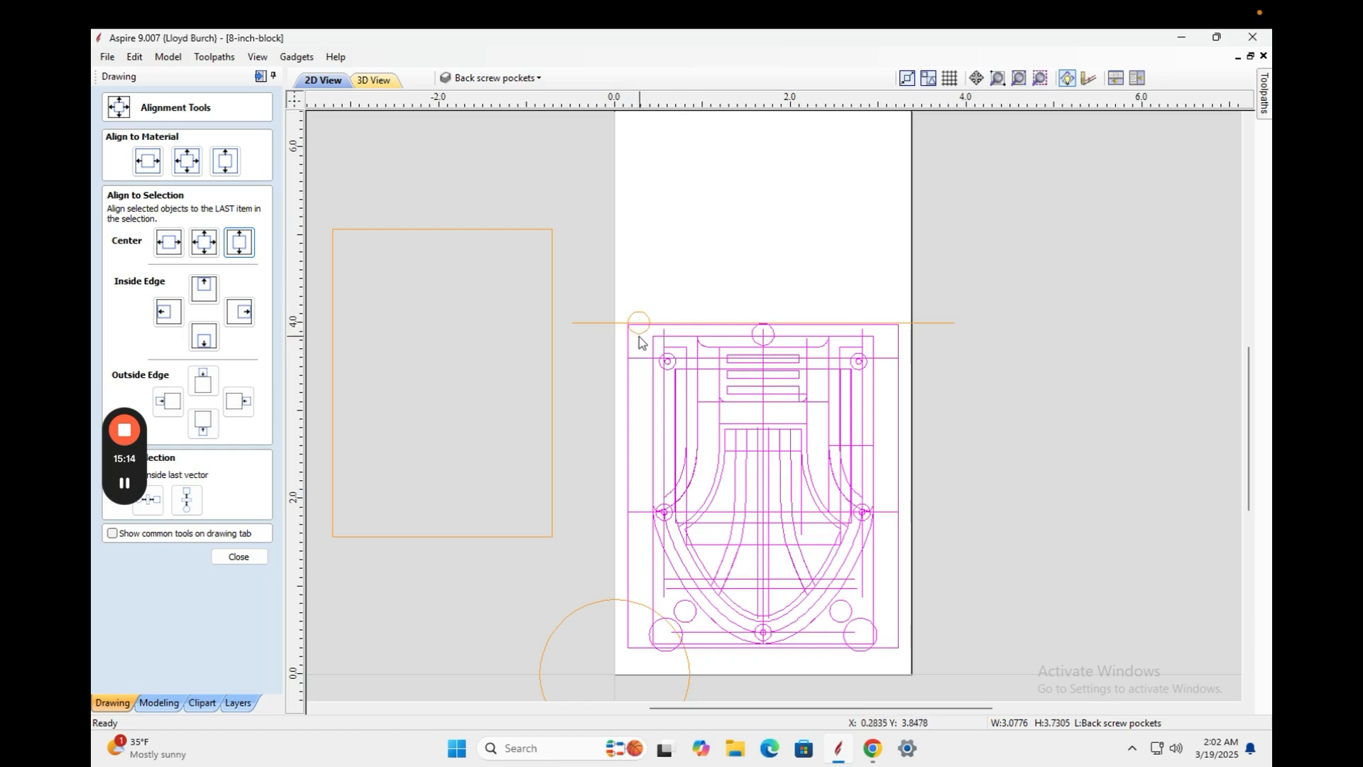
{"action": "scroll", "coordinate": [639, 338], "scroll_direction": "up", "scroll_amount": 3}
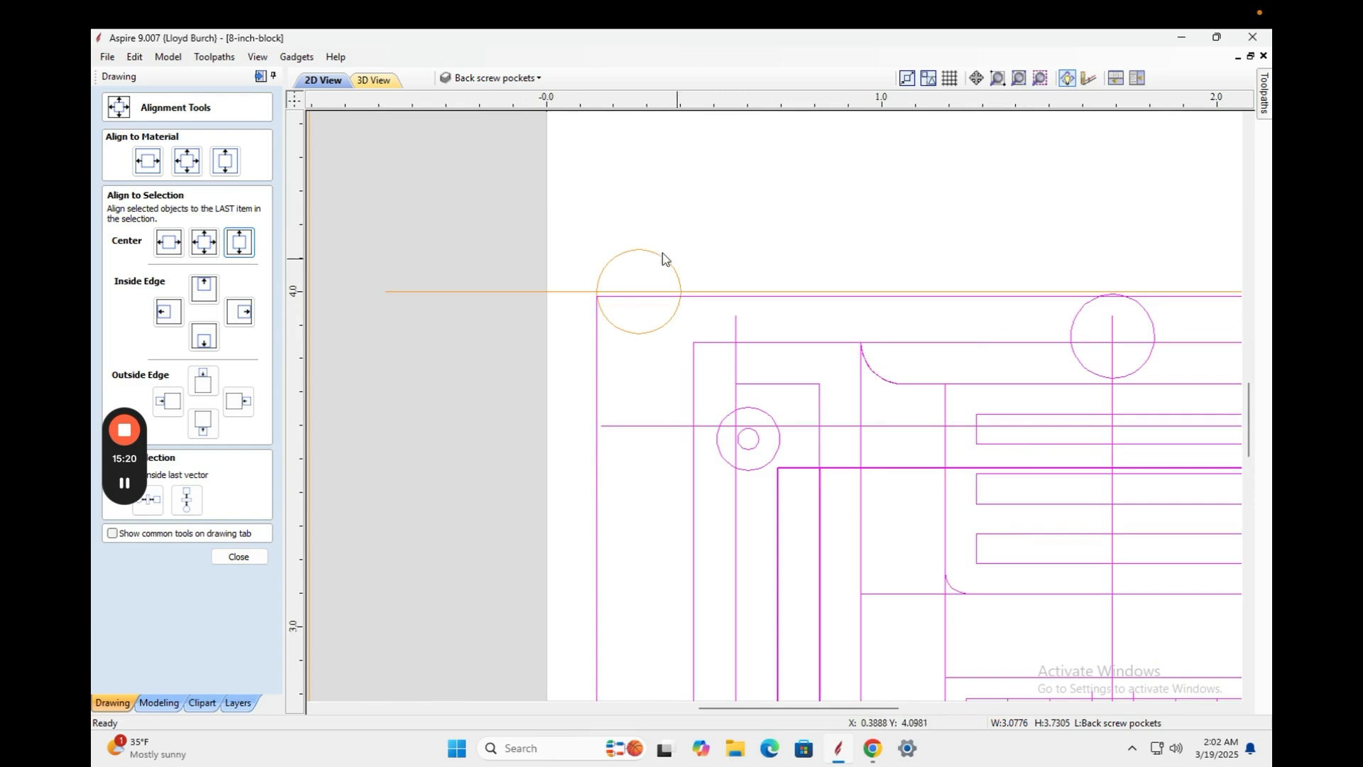
{"action": "scroll", "coordinate": [545, 335], "scroll_direction": "up", "scroll_amount": 2}
{"action": "scroll", "coordinate": [543, 336], "scroll_direction": "down", "scroll_amount": 8}
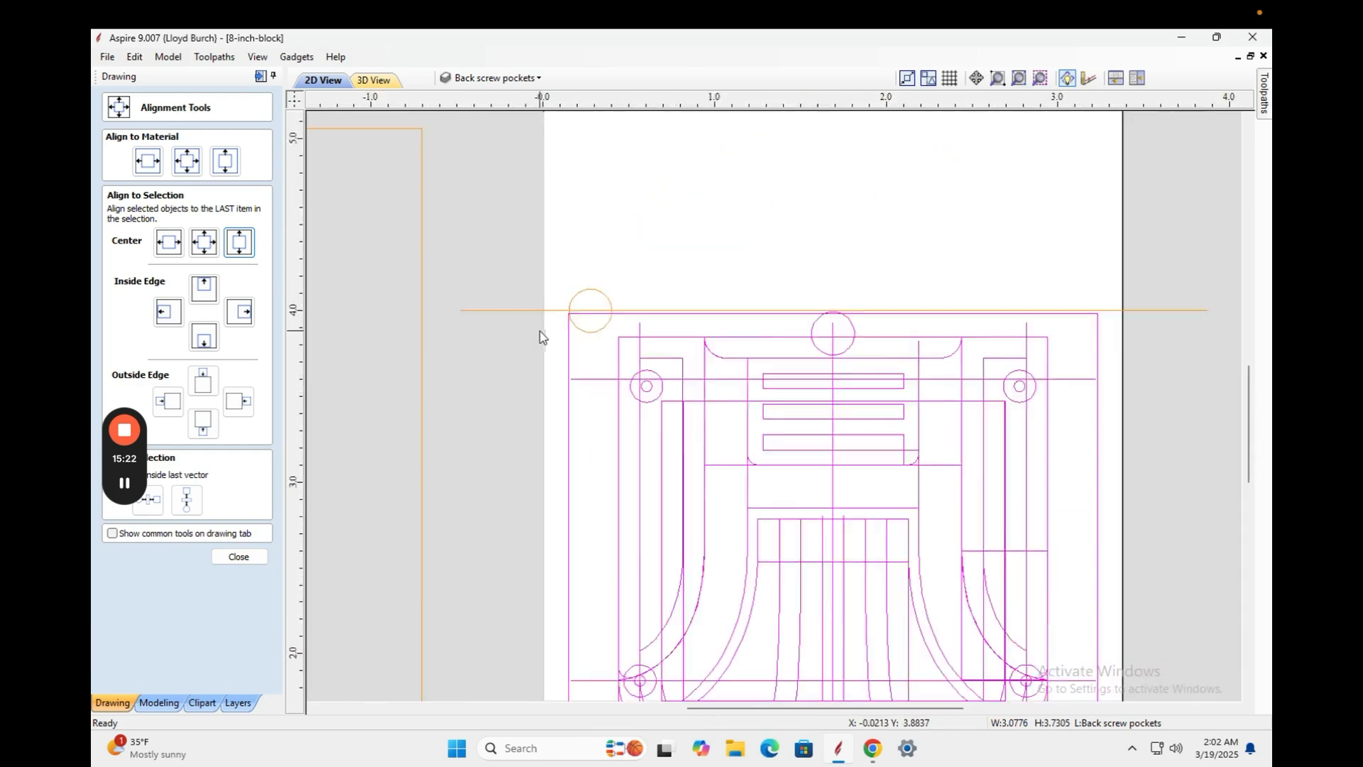
{"action": "scroll", "coordinate": [543, 337], "scroll_direction": "up", "scroll_amount": 1}
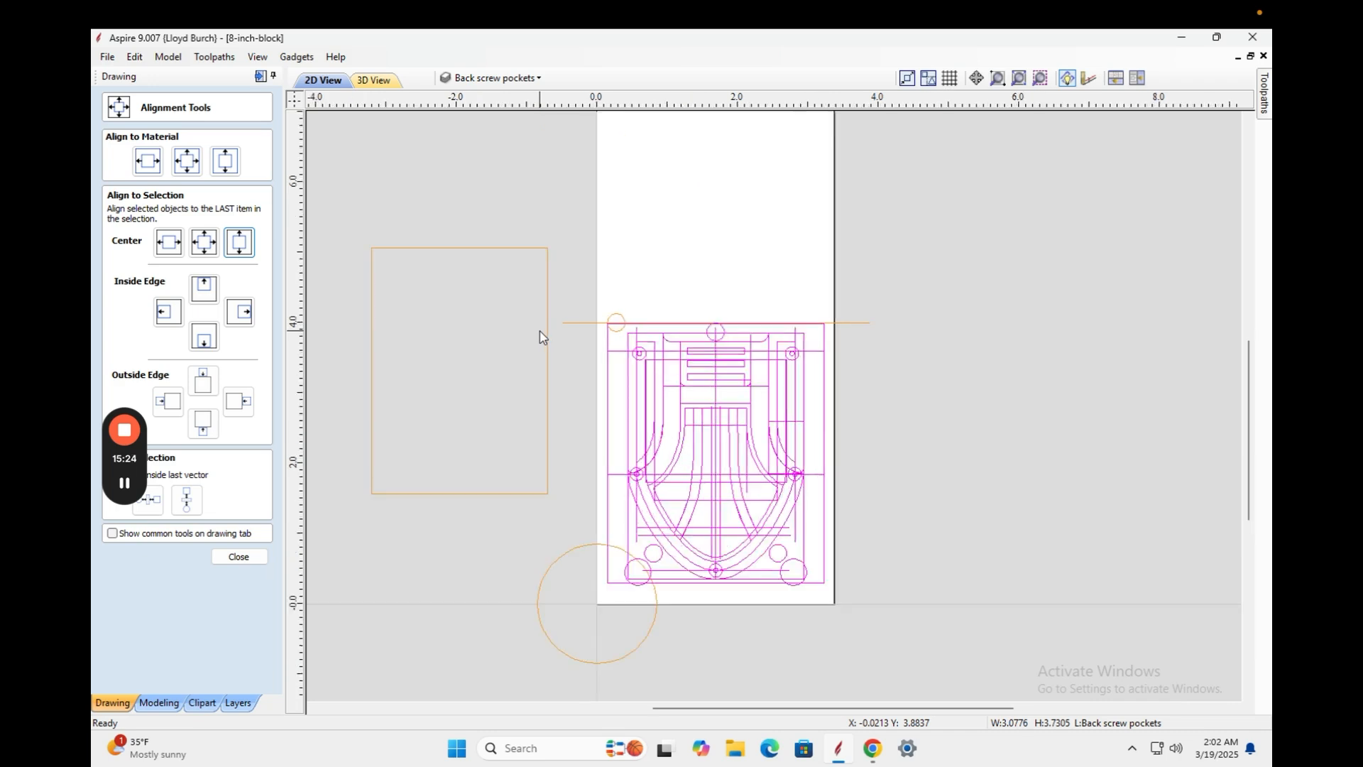
{"action": "scroll", "coordinate": [543, 337], "scroll_direction": "up", "scroll_amount": 2}
{"action": "scroll", "coordinate": [544, 337], "scroll_direction": "down", "scroll_amount": 1}
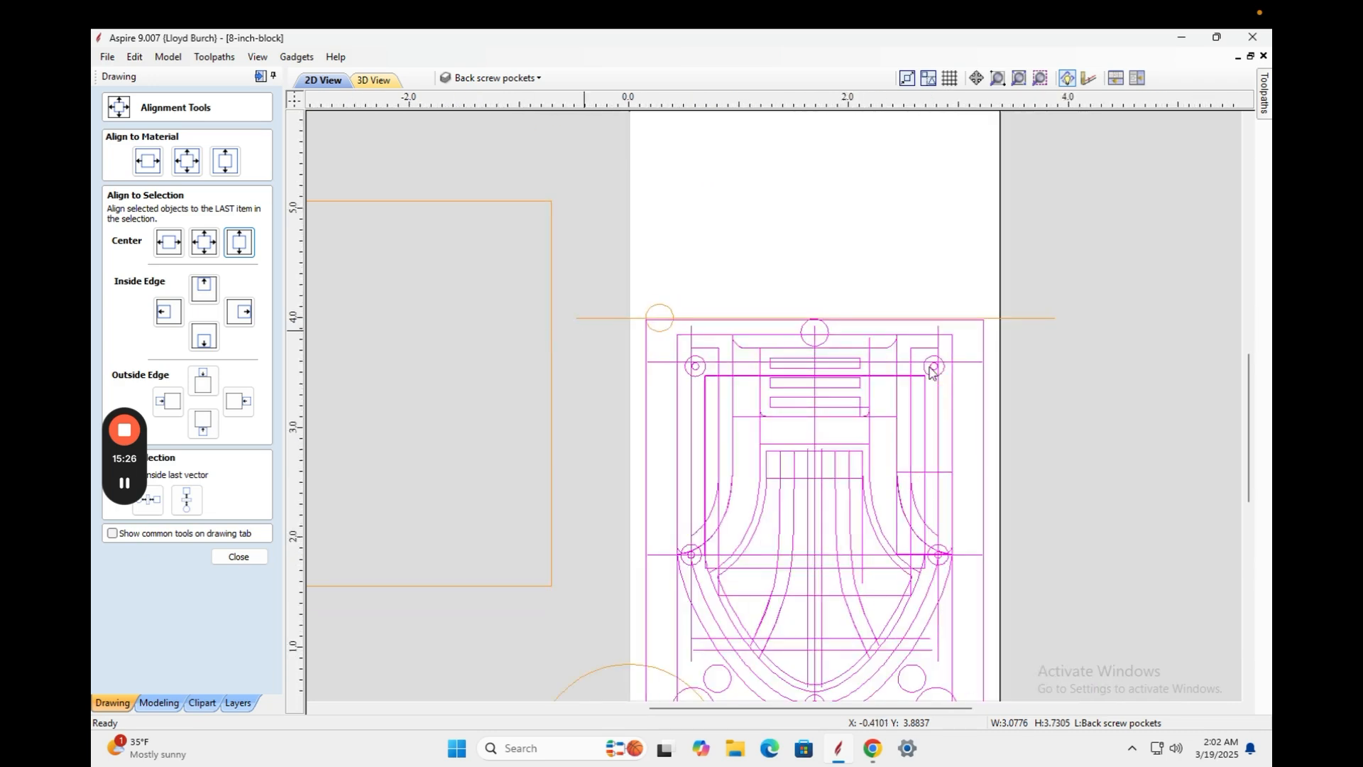
{"action": "left_click_drag", "start_coordinate": [1253, 406], "coordinate": [1250, 435]}
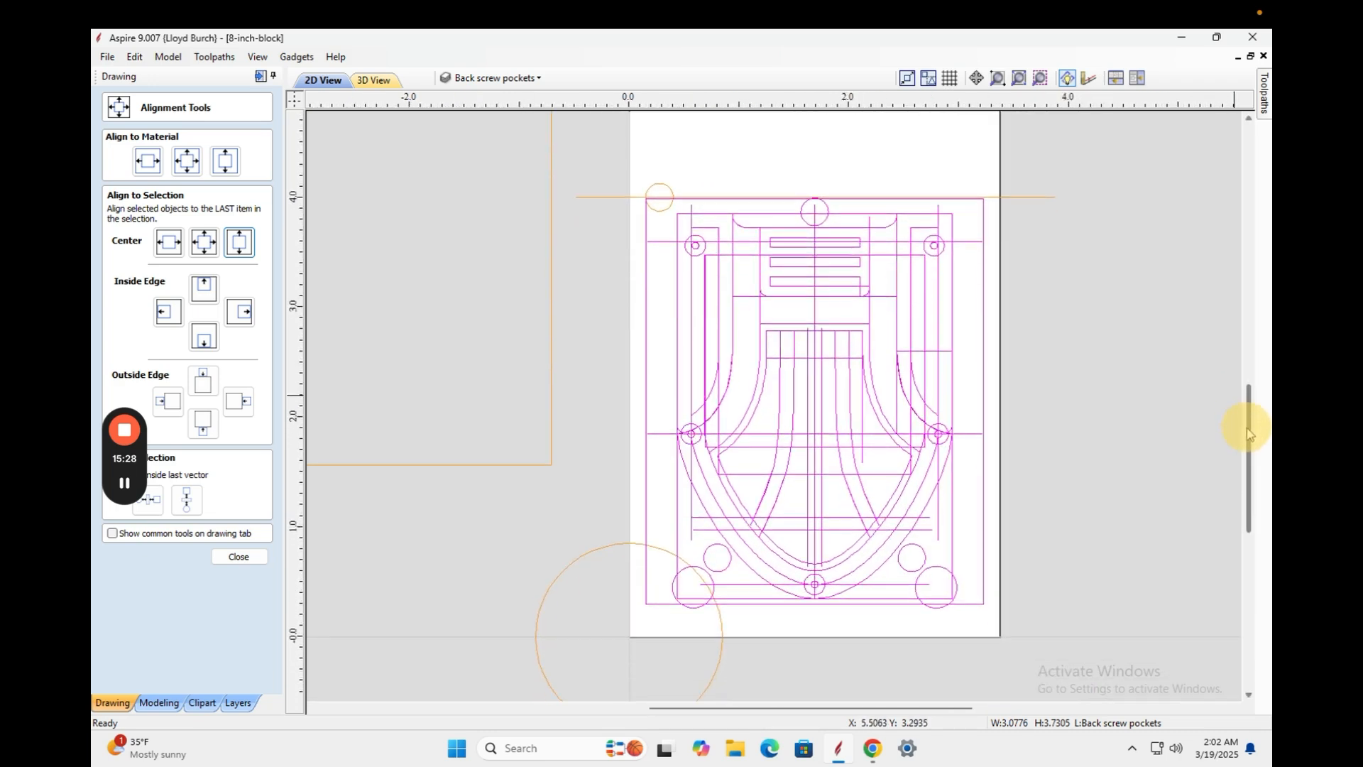
Reselect the design and fine-nudge it until its top edge sits on the line.
{"action": "left_click", "coordinate": [901, 374]}
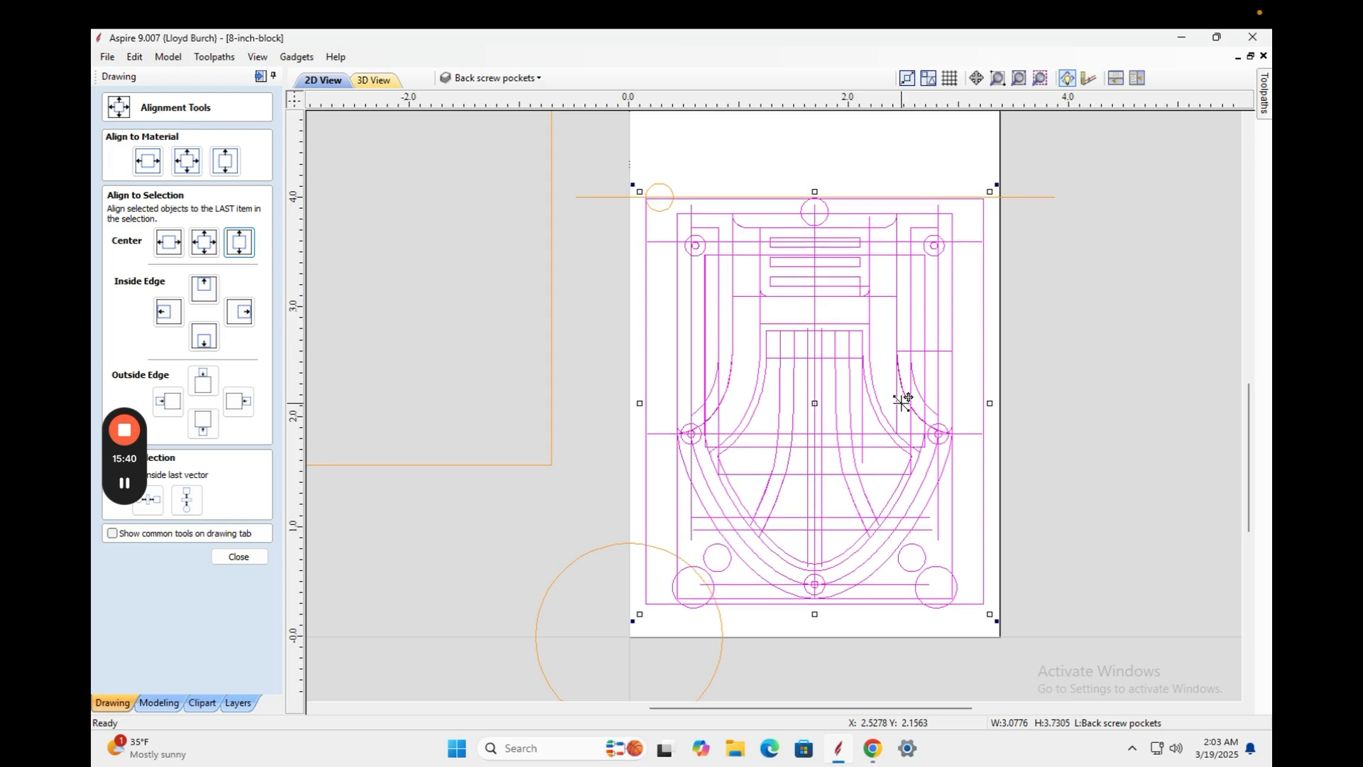
{"action": "key", "text": "Down"}
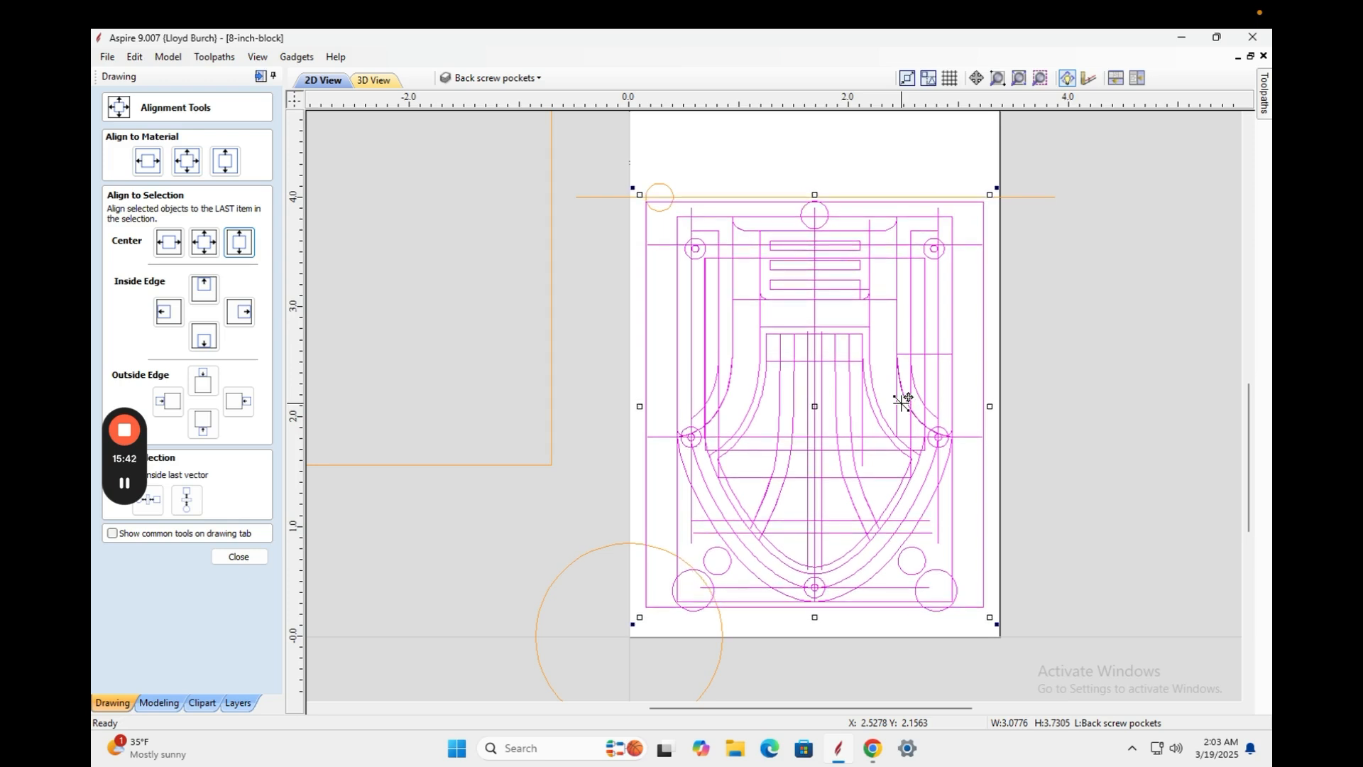
{"action": "key", "text": "Down"}
{"action": "key", "text": "Down"}
{"action": "key", "text": "Down"}
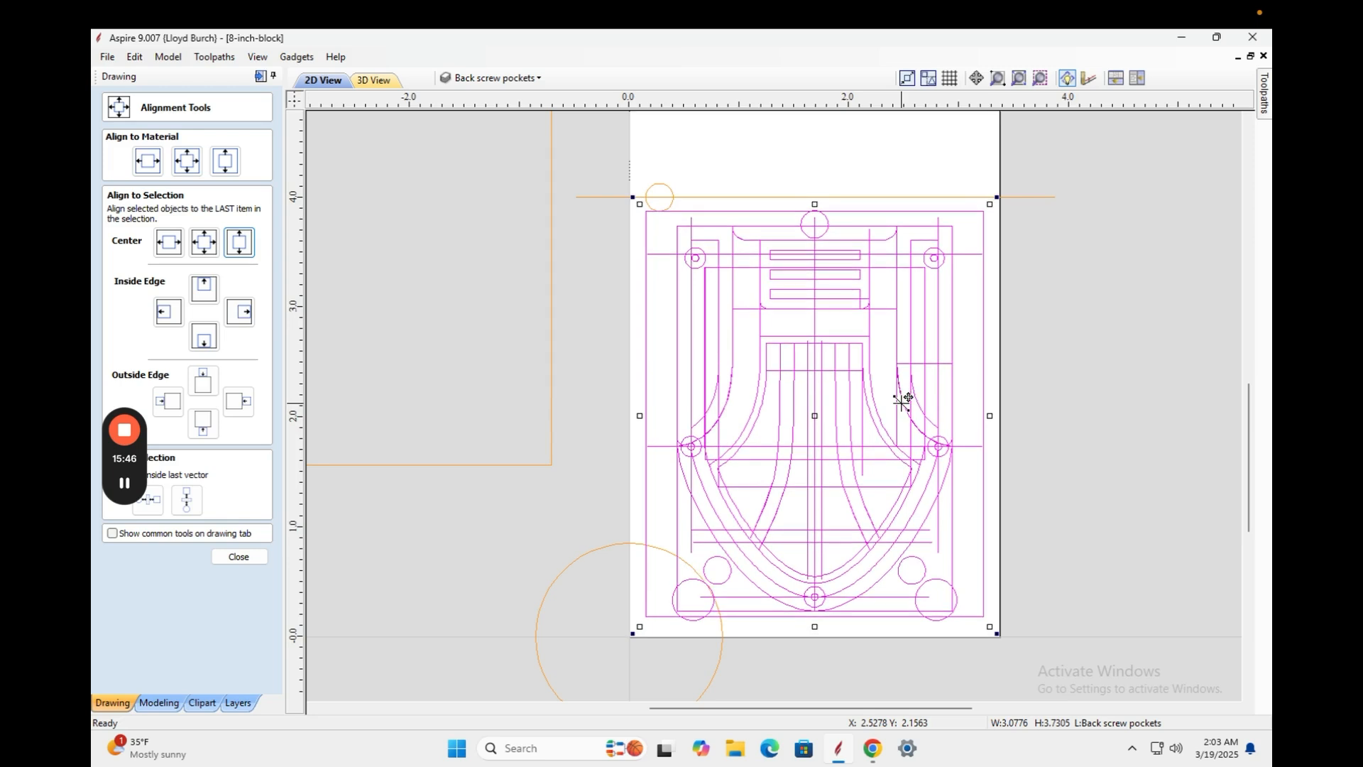
{"action": "key", "text": "Up"}
{"action": "key", "text": "Up"}
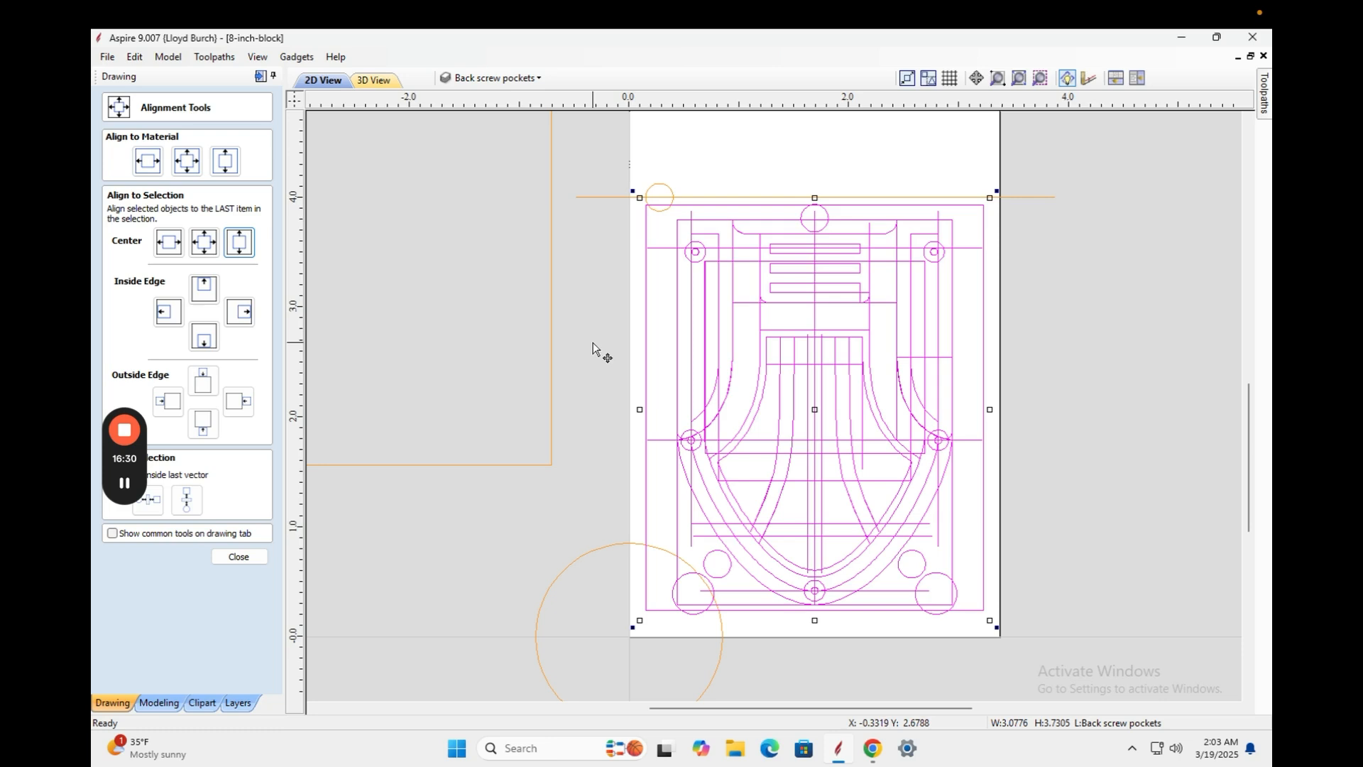
Ungroup the music box design back onto its original object layers.
{"action": "left_click", "coordinate": [600, 342]}
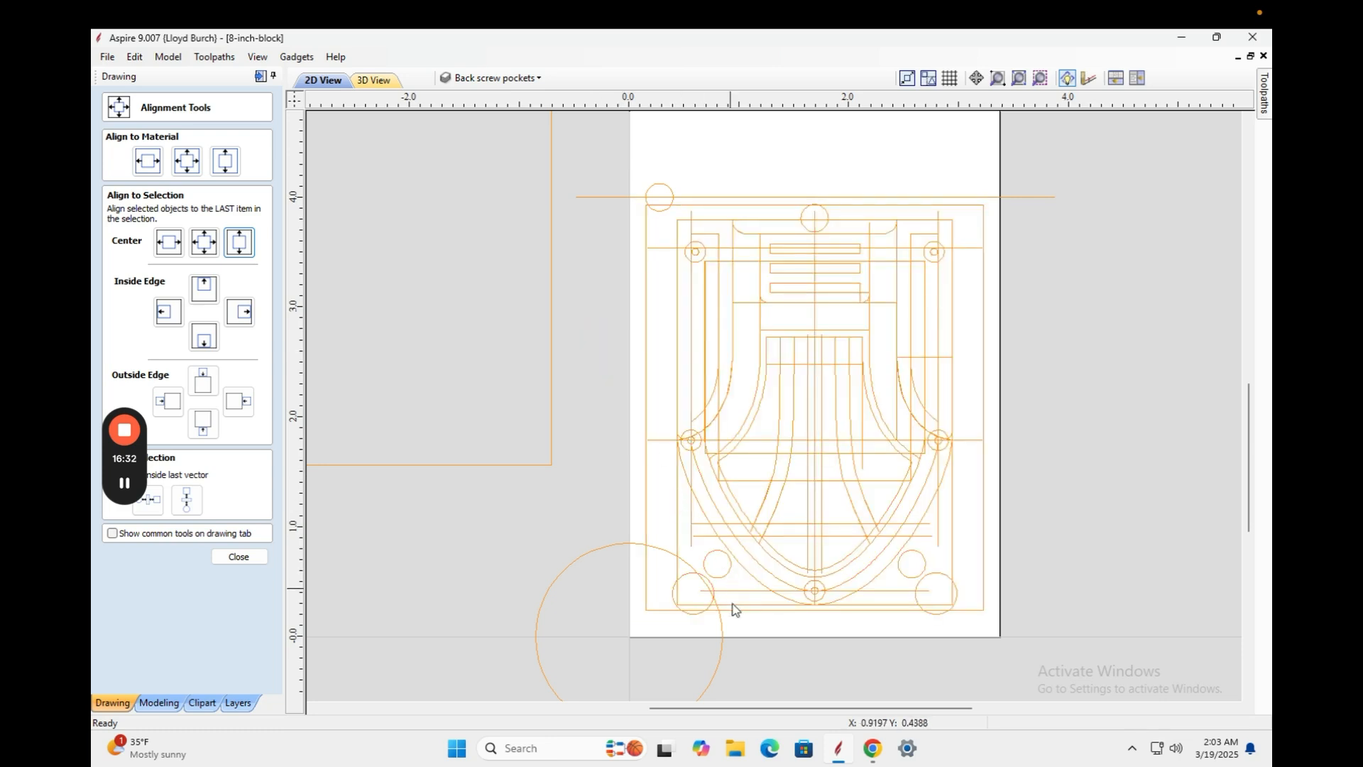
{"action": "left_click", "coordinate": [686, 584]}
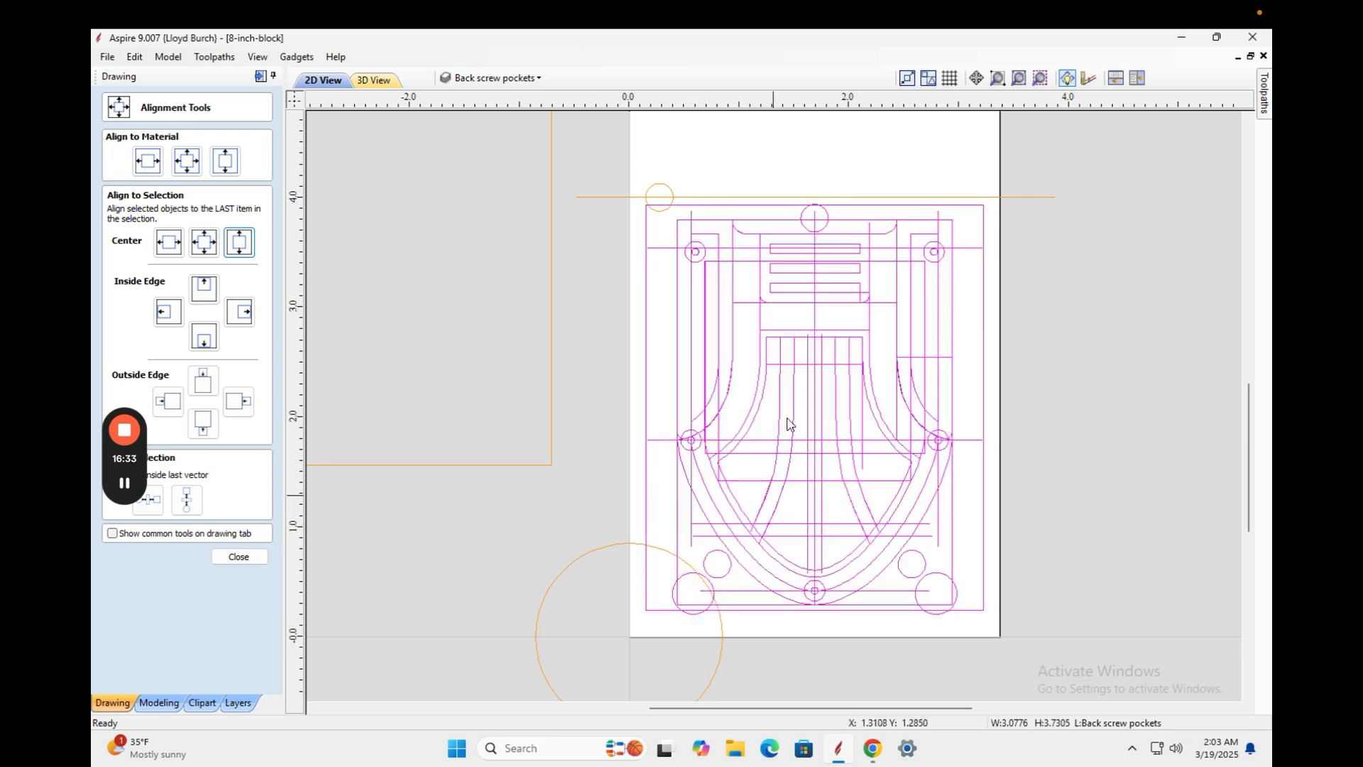
{"action": "right_click", "coordinate": [784, 366]}
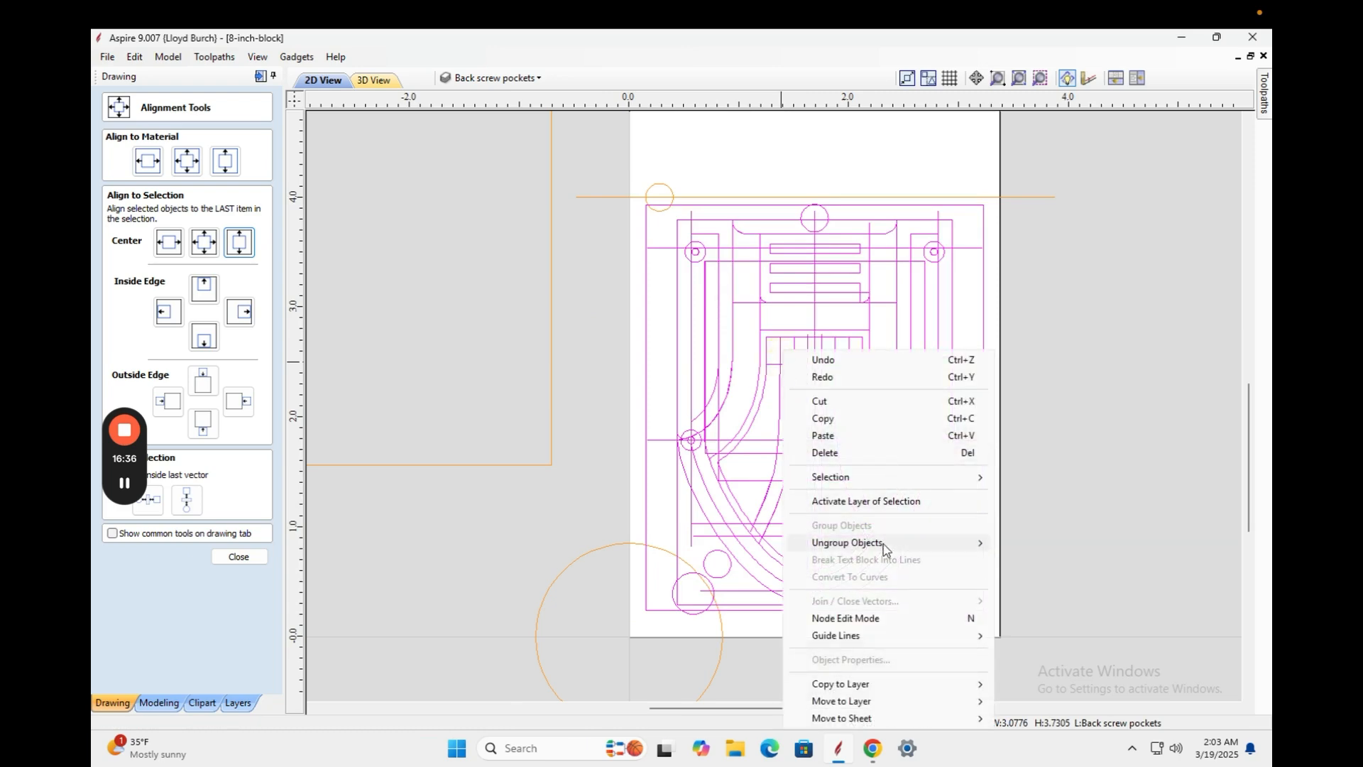
{"action": "mouse_move", "coordinate": [901, 544]}
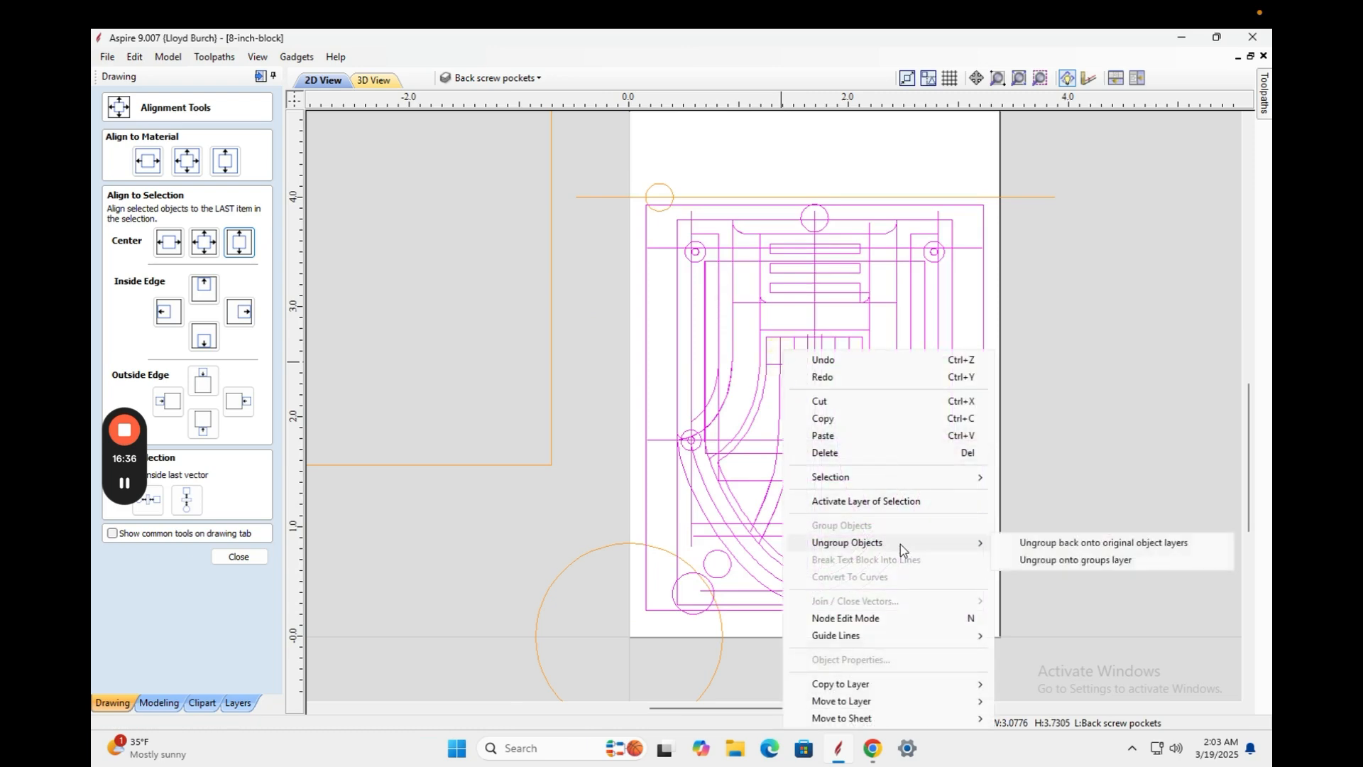
{"action": "left_click", "coordinate": [1070, 544]}
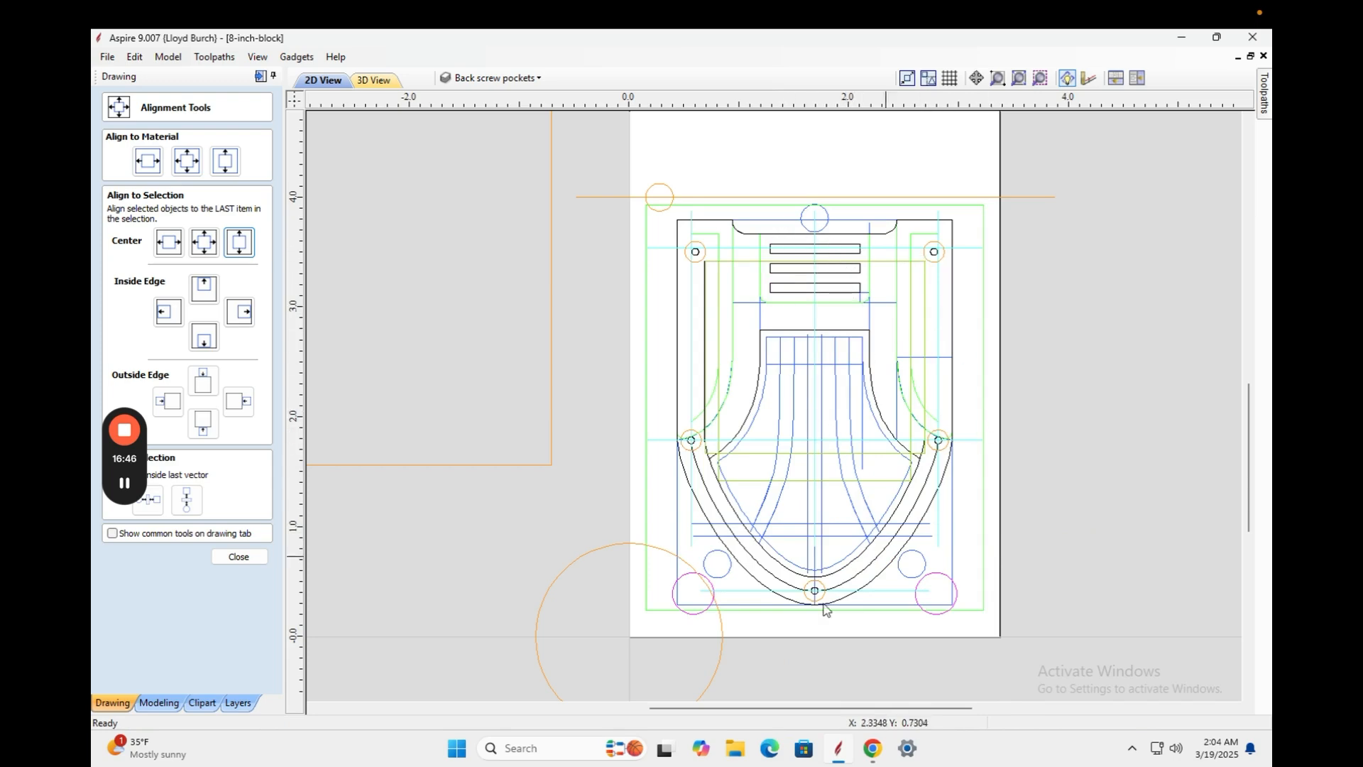
Delete the two circles at the lower left of the design.
{"action": "left_click", "coordinate": [682, 584]}
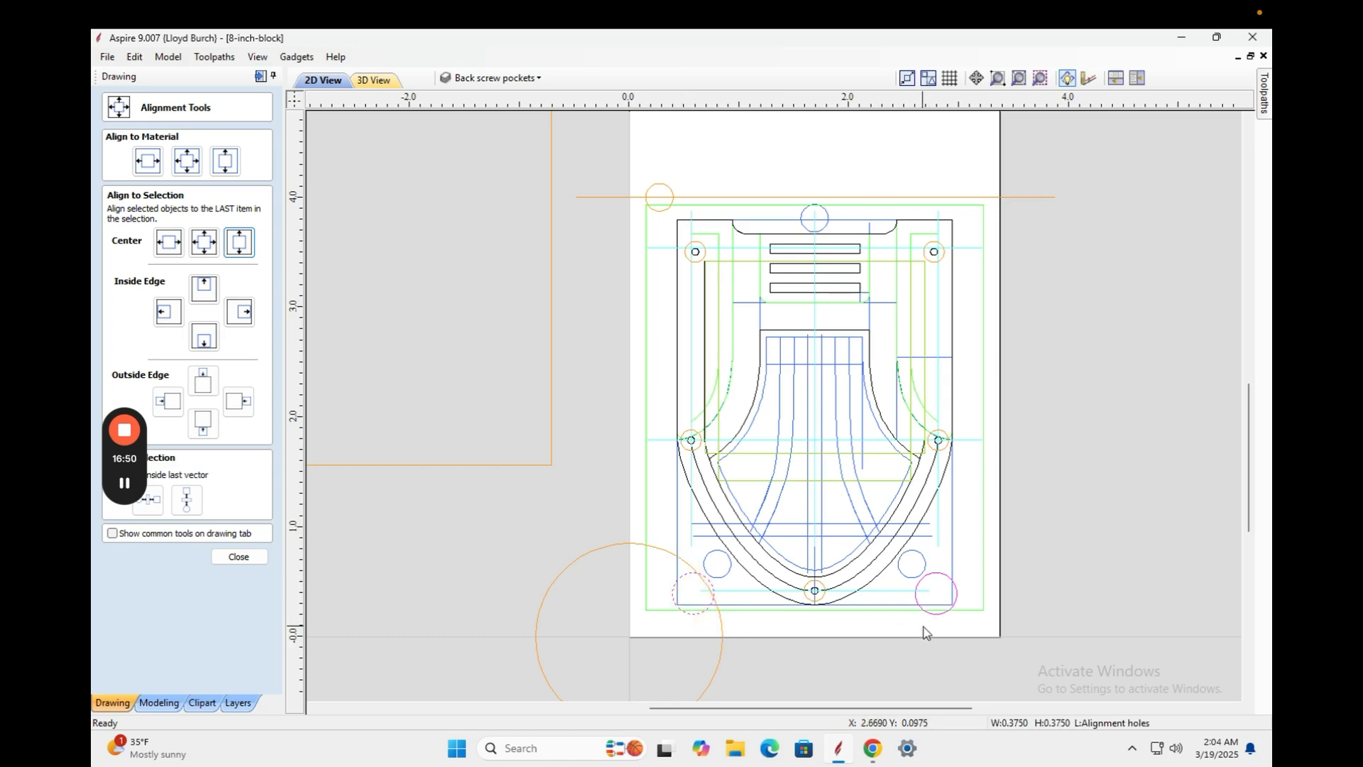
{"action": "key", "text": "Delete"}
{"action": "left_click", "coordinate": [727, 570]}
{"action": "key", "text": "Delete"}
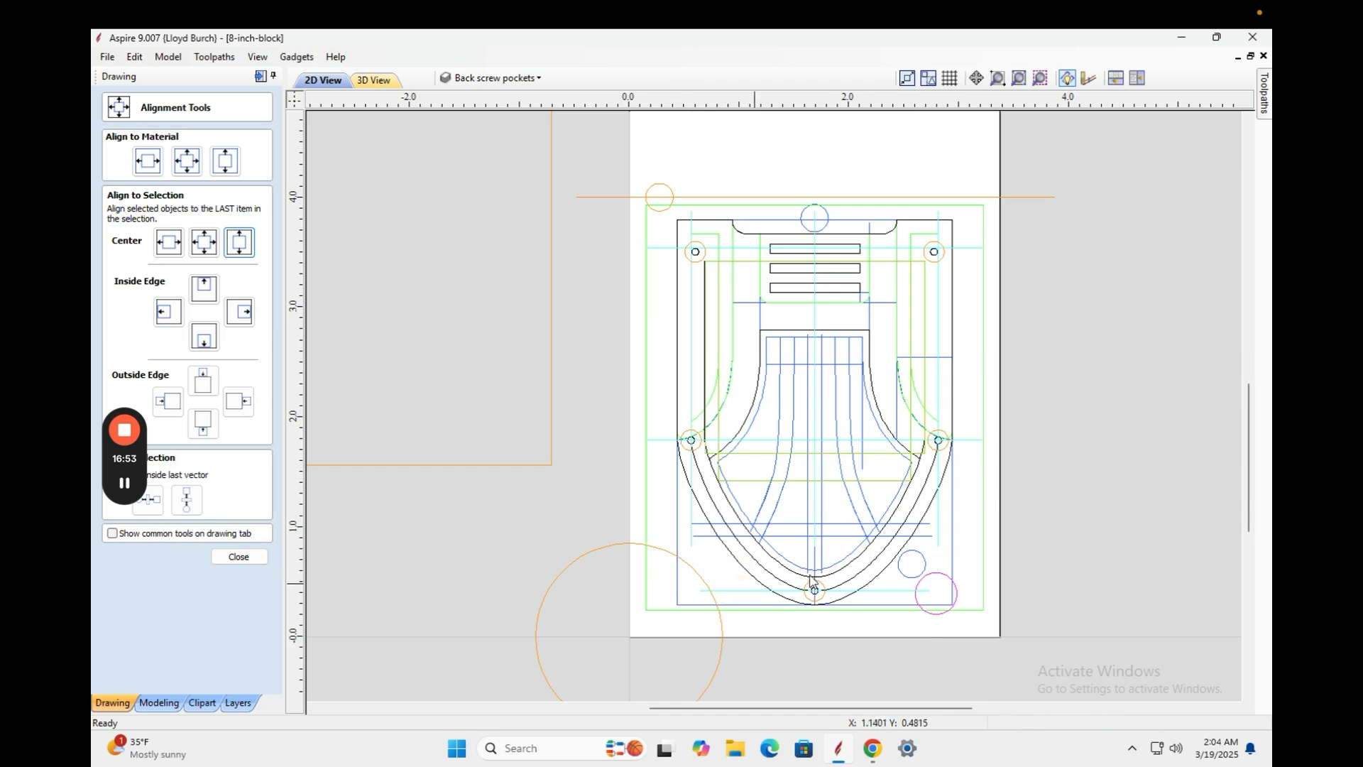
Centre the lower-right 0.375-inch alignment-hole circle horizontally on the material.
{"action": "left_click", "coordinate": [904, 574]}
{"action": "left_click", "coordinate": [943, 579]}
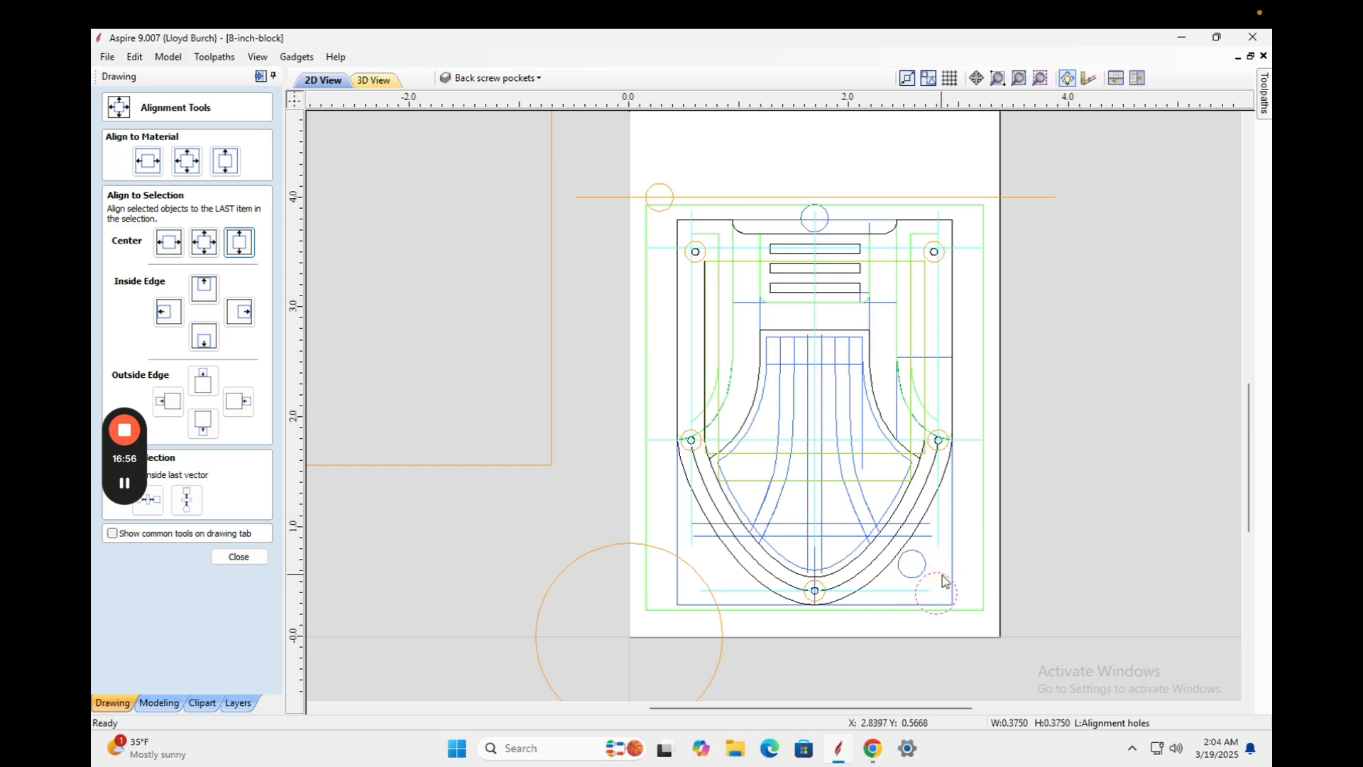
{"action": "left_click_drag", "start_coordinate": [943, 575], "coordinate": [904, 615]}
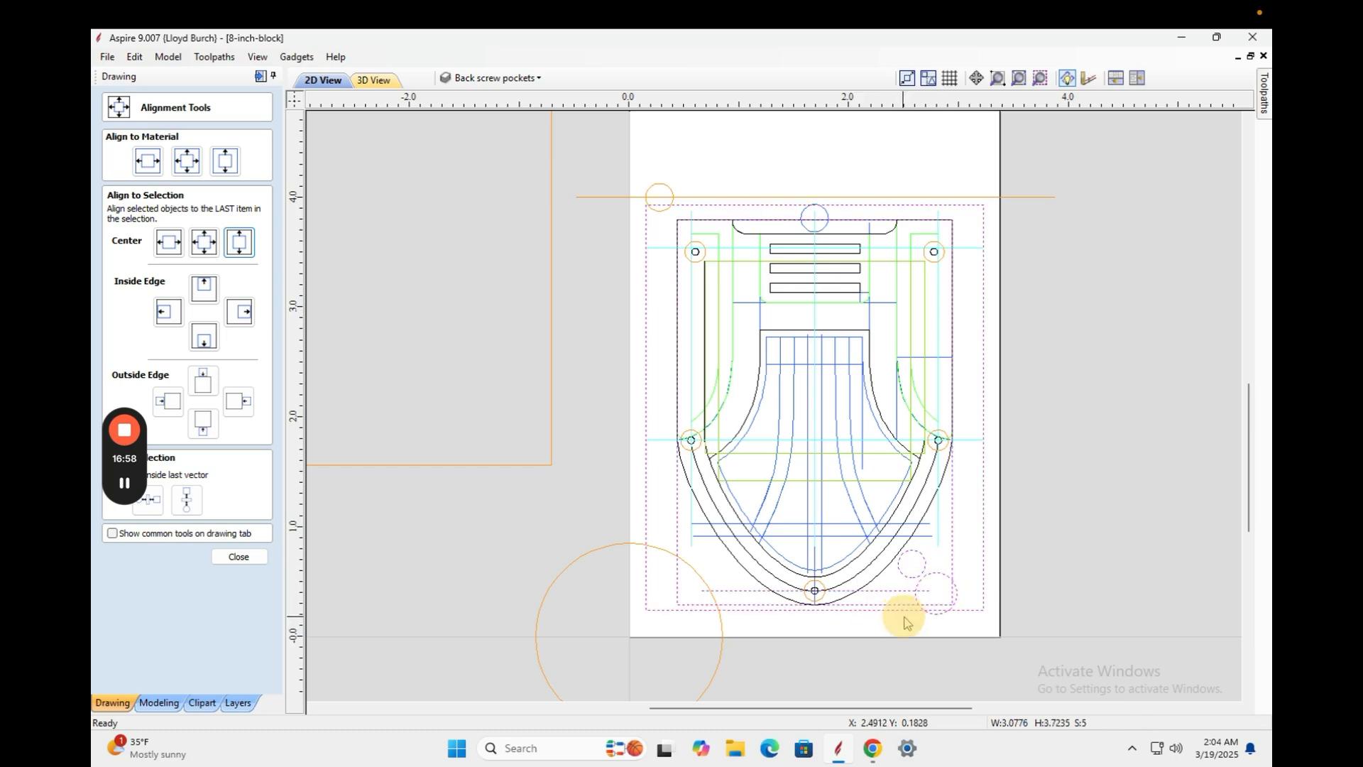
{"action": "left_click", "coordinate": [947, 607]}
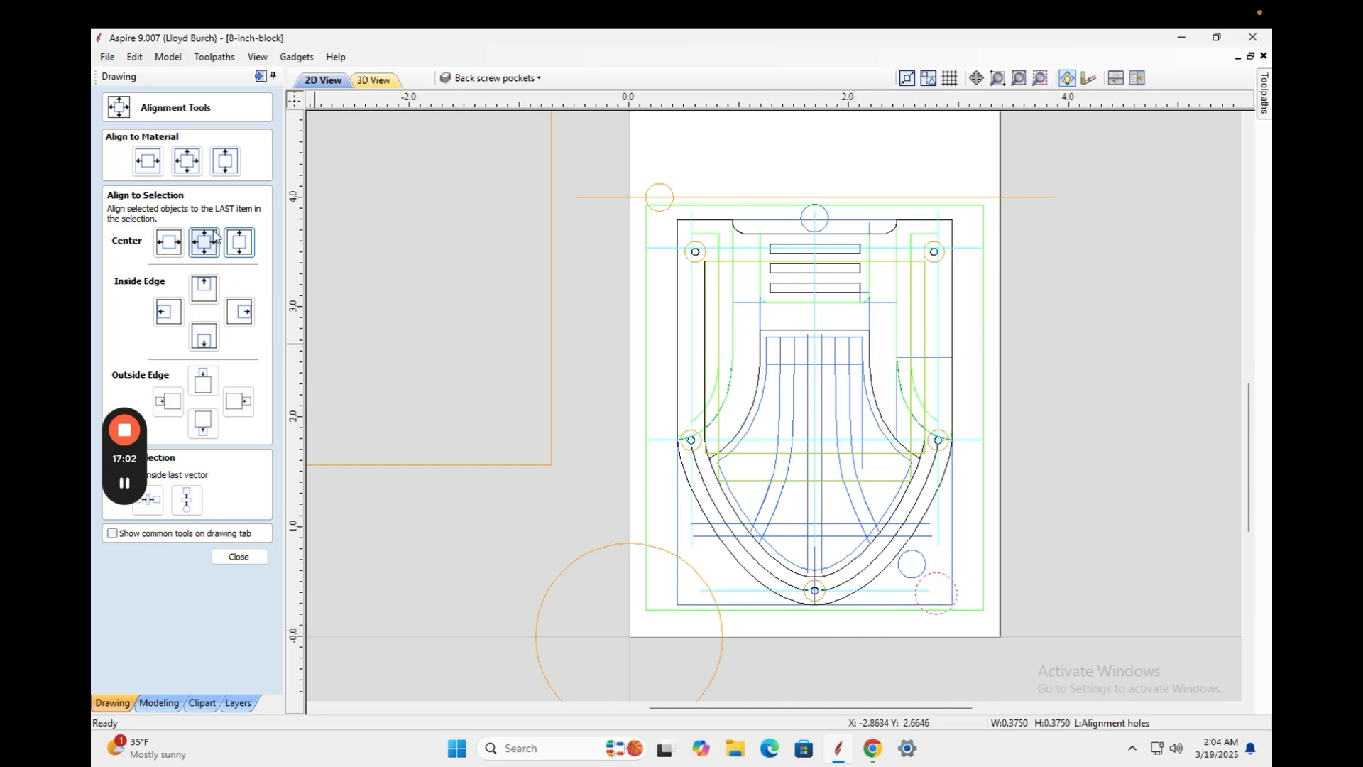
{"action": "left_click", "coordinate": [144, 162]}
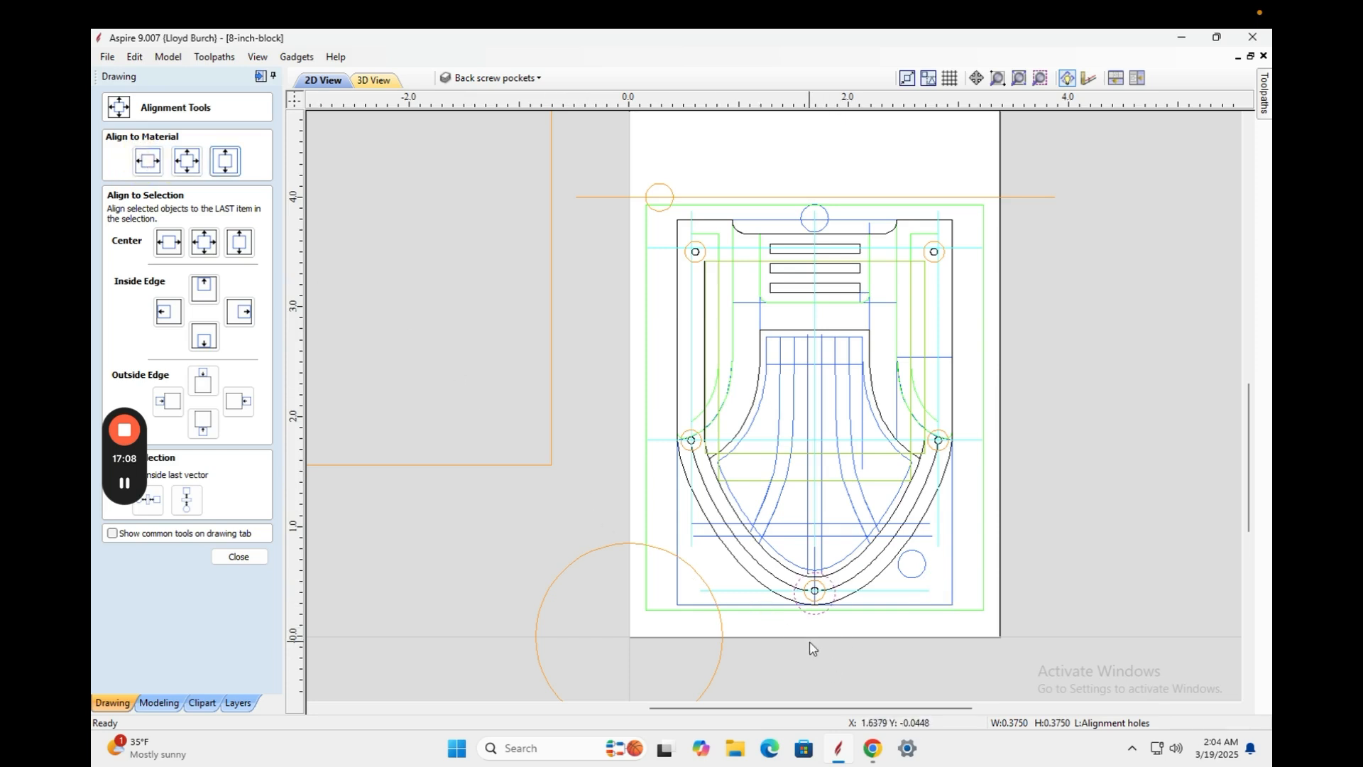
{"action": "left_click", "coordinate": [812, 615]}
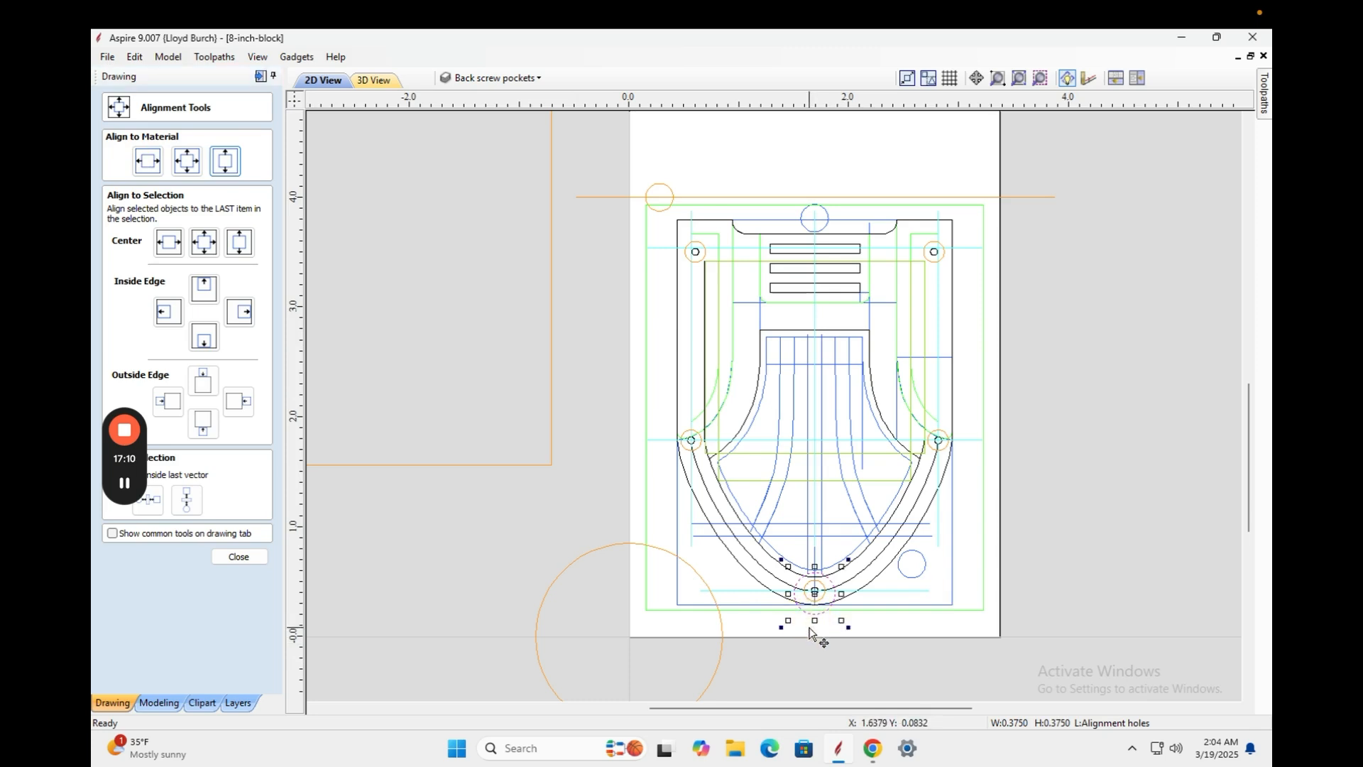
Nudge the alignment-hole circle left and up beside the part's lower-left curve.
{"action": "key", "text": "Left"}
{"action": "key", "text": "Left"}
{"action": "key", "text": "Left"}
{"action": "key", "text": "Left"}
{"action": "key", "text": "Left"}
{"action": "key", "text": "Left"}
{"action": "key", "text": "Left"}
{"action": "key", "text": "Left"}
{"action": "key", "text": "Left"}
{"action": "key", "text": "Left"}
{"action": "key", "text": "Down"}
{"action": "key", "text": "Down"}
{"action": "key", "text": "Down"}
{"action": "key", "text": "Left"}
{"action": "key", "text": "Left"}
{"action": "key", "text": "Left"}
{"action": "key", "text": "Left"}
{"action": "key", "text": "Left"}
{"action": "key", "text": "Left"}
{"action": "key", "text": "Left"}
{"action": "key", "text": "Left"}
{"action": "key", "text": "Left"}
{"action": "key", "text": "Left"}
{"action": "key", "text": "Down"}
{"action": "key", "text": "Down"}
{"action": "key", "text": "Down"}
{"action": "key", "text": "Down"}
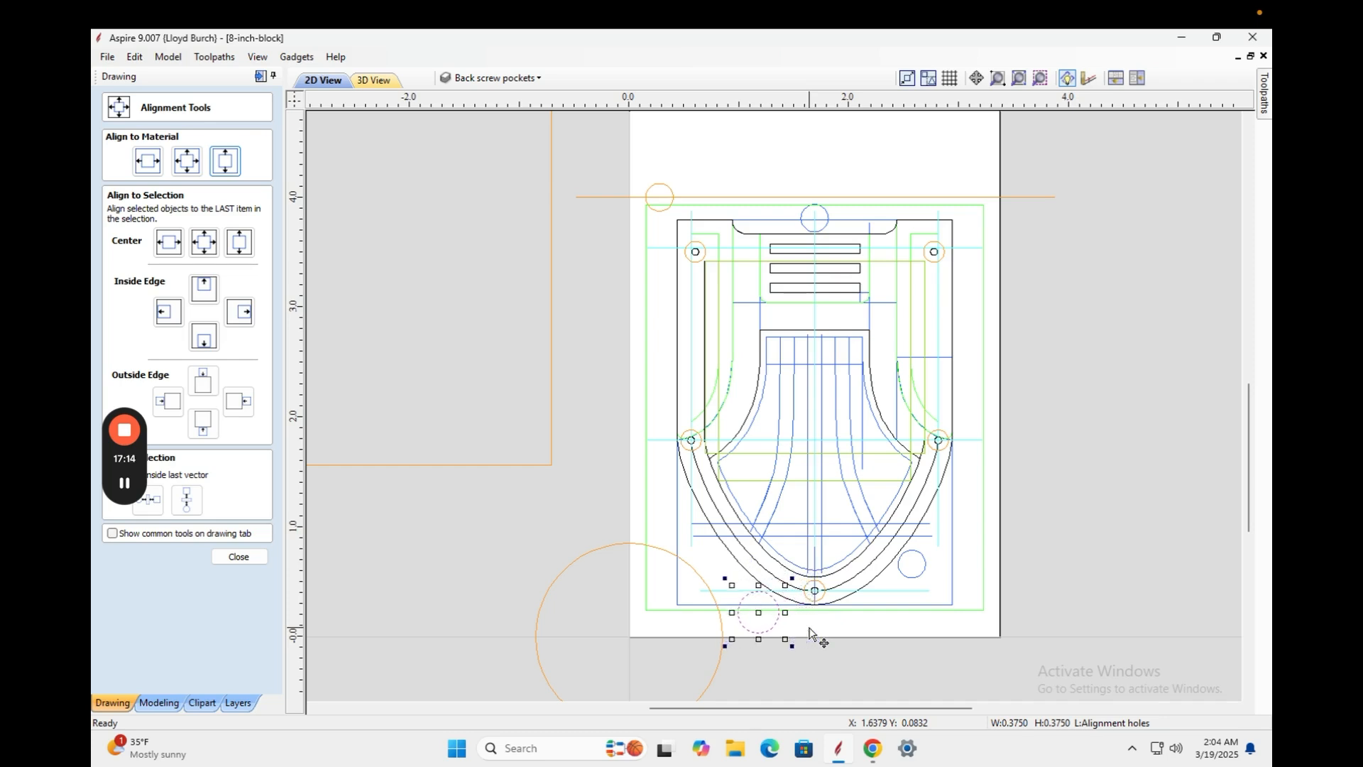
{"action": "key", "text": "Left"}
{"action": "key", "text": "Left"}
{"action": "key", "text": "Left"}
{"action": "key", "text": "Left"}
{"action": "key", "text": "Left"}
{"action": "key", "text": "Down"}
{"action": "key", "text": "Left"}
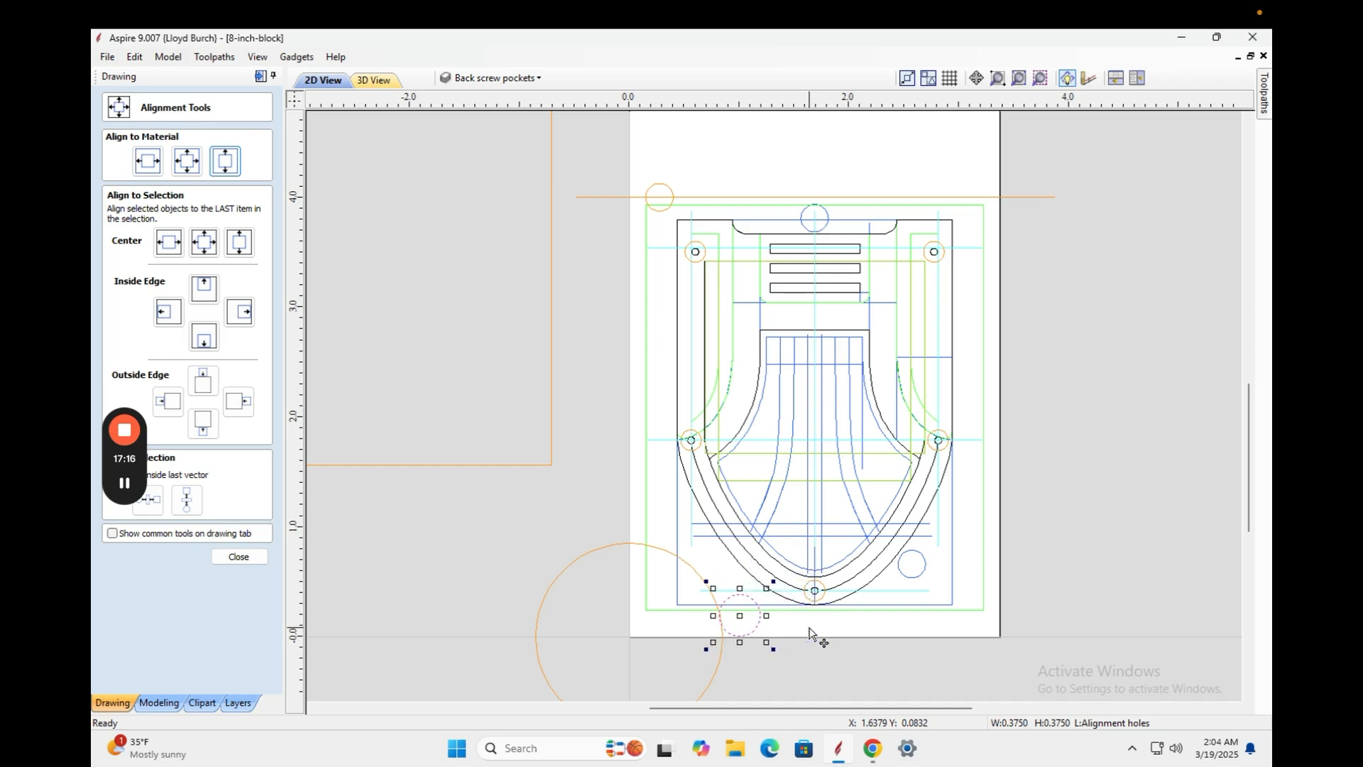
{"action": "key", "text": "Down"}
{"action": "key", "text": "Down"}
{"action": "key", "text": "Down"}
{"action": "key", "text": "Down"}
{"action": "key", "text": "Down"}
{"action": "key", "text": "Down"}
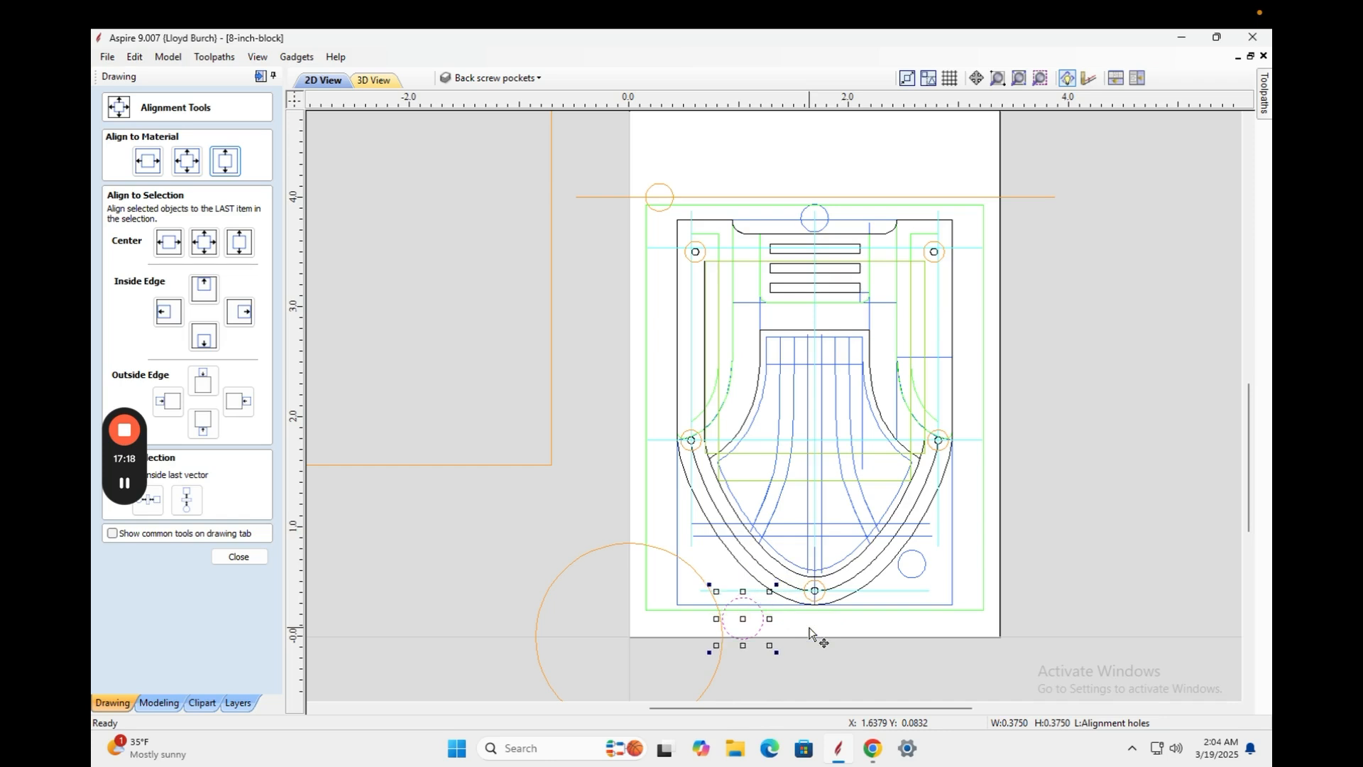
{"action": "key", "text": "Right"}
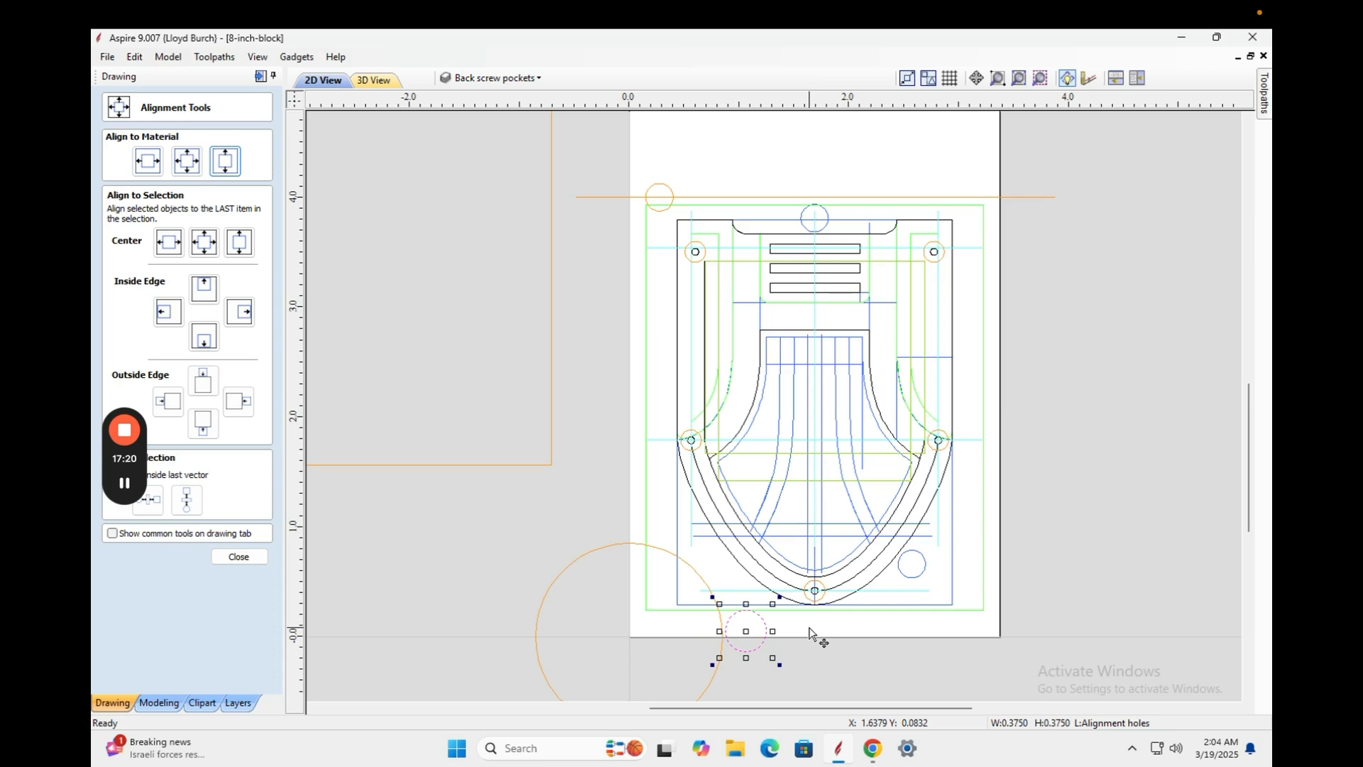
{"action": "key", "text": "Up"}
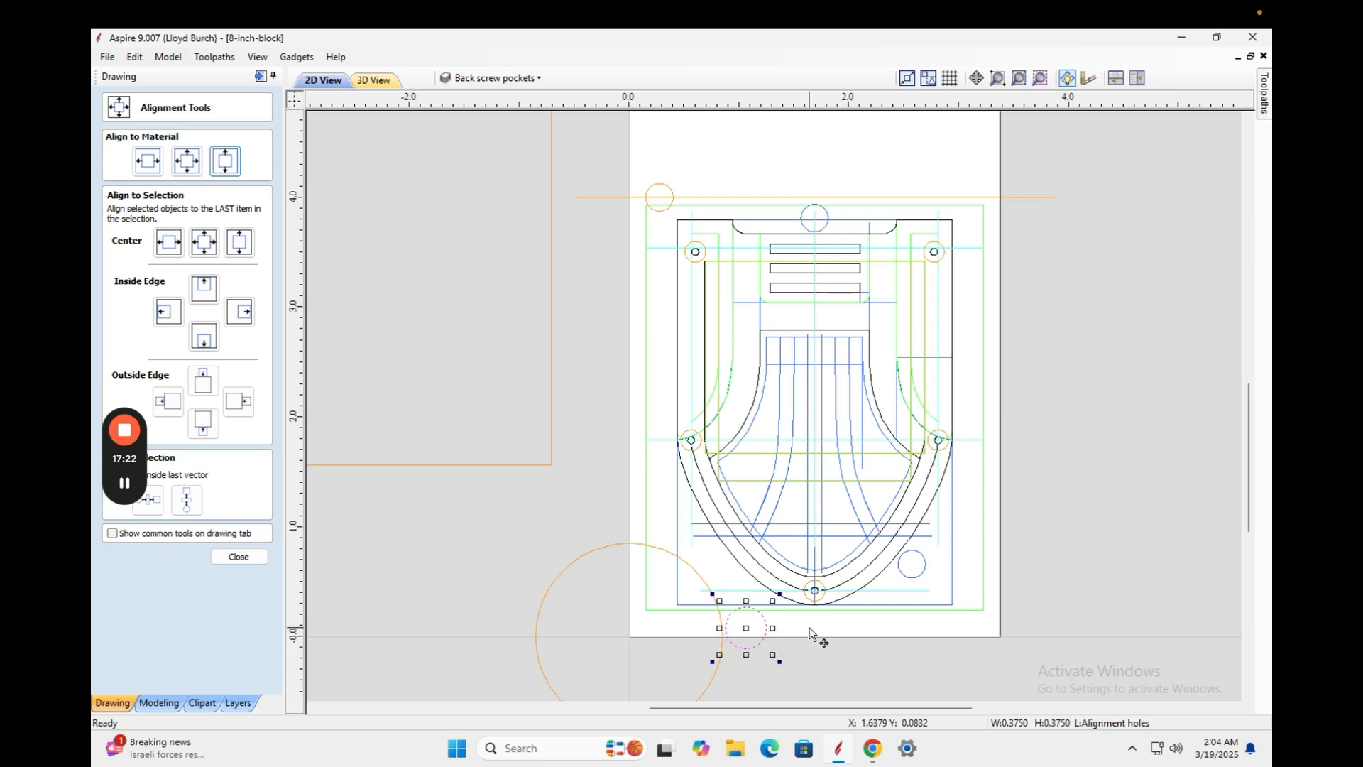
{"action": "key", "text": "Up"}
{"action": "key", "text": "Up"}
{"action": "key", "text": "Up"}
{"action": "key", "text": "Up"}
{"action": "key", "text": "Up"}
{"action": "key", "text": "Up"}
{"action": "key", "text": "Up"}
{"action": "key", "text": "Up"}
{"action": "key", "text": "Up"}
{"action": "key", "text": "Up"}
{"action": "key", "text": "Up"}
{"action": "key", "text": "Up"}
{"action": "key", "text": "Up"}
{"action": "key", "text": "Up"}
{"action": "key", "text": "Up"}
{"action": "key", "text": "Up"}
{"action": "key", "text": "Up"}
{"action": "key", "text": "Up"}
{"action": "key", "text": "Up"}
{"action": "key", "text": "Up"}
{"action": "key", "text": "Left"}
{"action": "key", "text": "Left"}
{"action": "key", "text": "Left"}
{"action": "key", "text": "Left"}
{"action": "key", "text": "Left"}
{"action": "key", "text": "Left"}
{"action": "key", "text": "Left"}
{"action": "key", "text": "Left"}
{"action": "key", "text": "Left"}
{"action": "key", "text": "Left"}
{"action": "key", "text": "Left"}
{"action": "key", "text": "Left"}
{"action": "key", "text": "Left"}
{"action": "key", "text": "Left"}
{"action": "key", "text": "Left"}
{"action": "key", "text": "Left"}
{"action": "key", "text": "Left"}
{"action": "key", "text": "Left"}
{"action": "key", "text": "Left"}
{"action": "key", "text": "Left"}
{"action": "key", "text": "Right"}
{"action": "key", "text": "Right"}
{"action": "key", "text": "Down"}
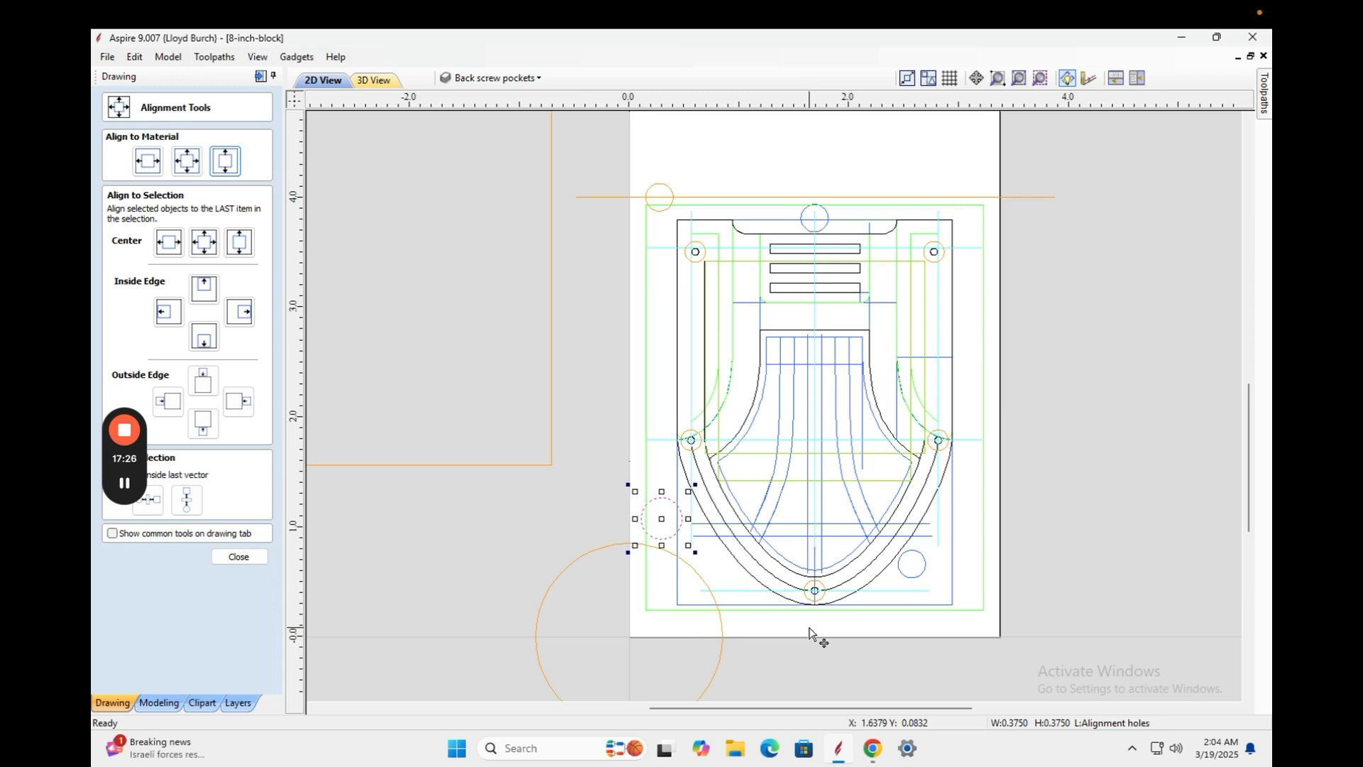
{"action": "key", "text": "Left"}
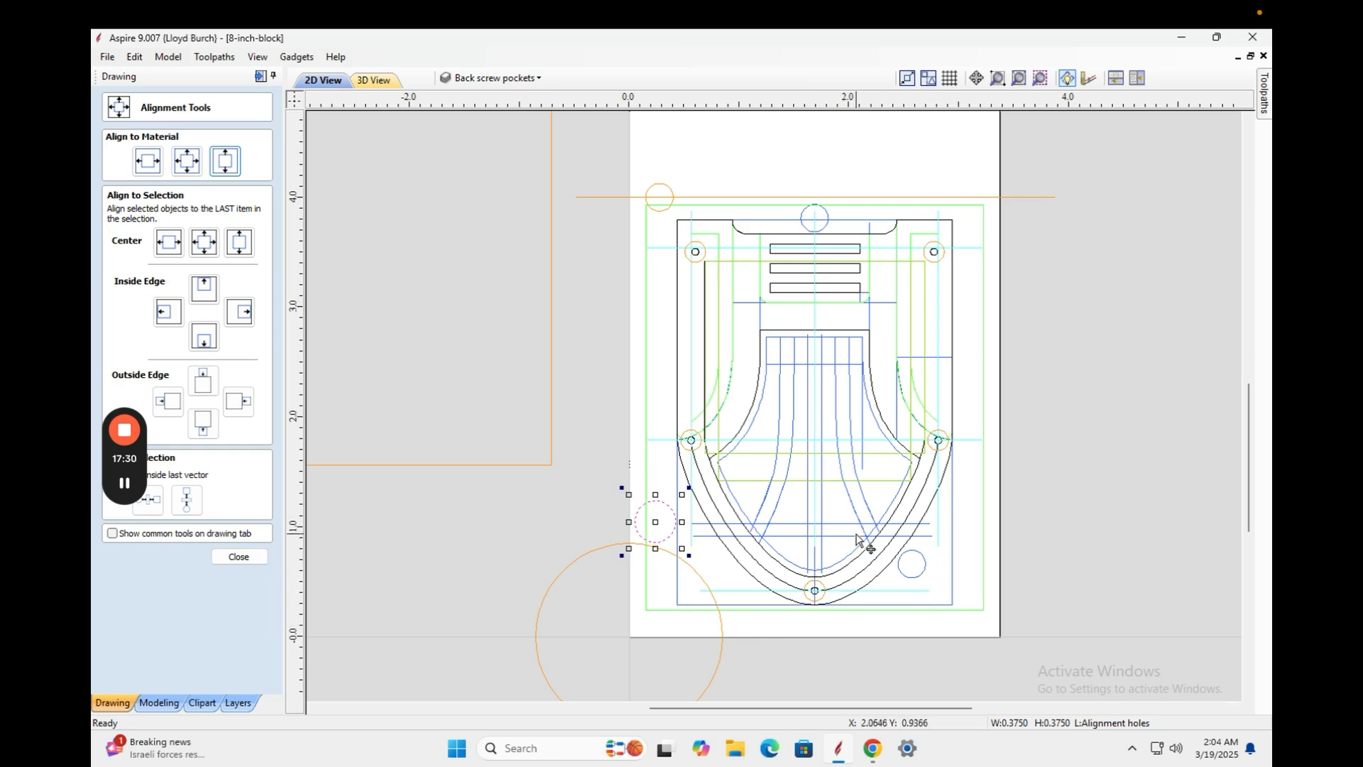
Drag the small screw-pocket circle down next to the alignment-hole circle.
{"action": "left_click", "coordinate": [664, 191]}
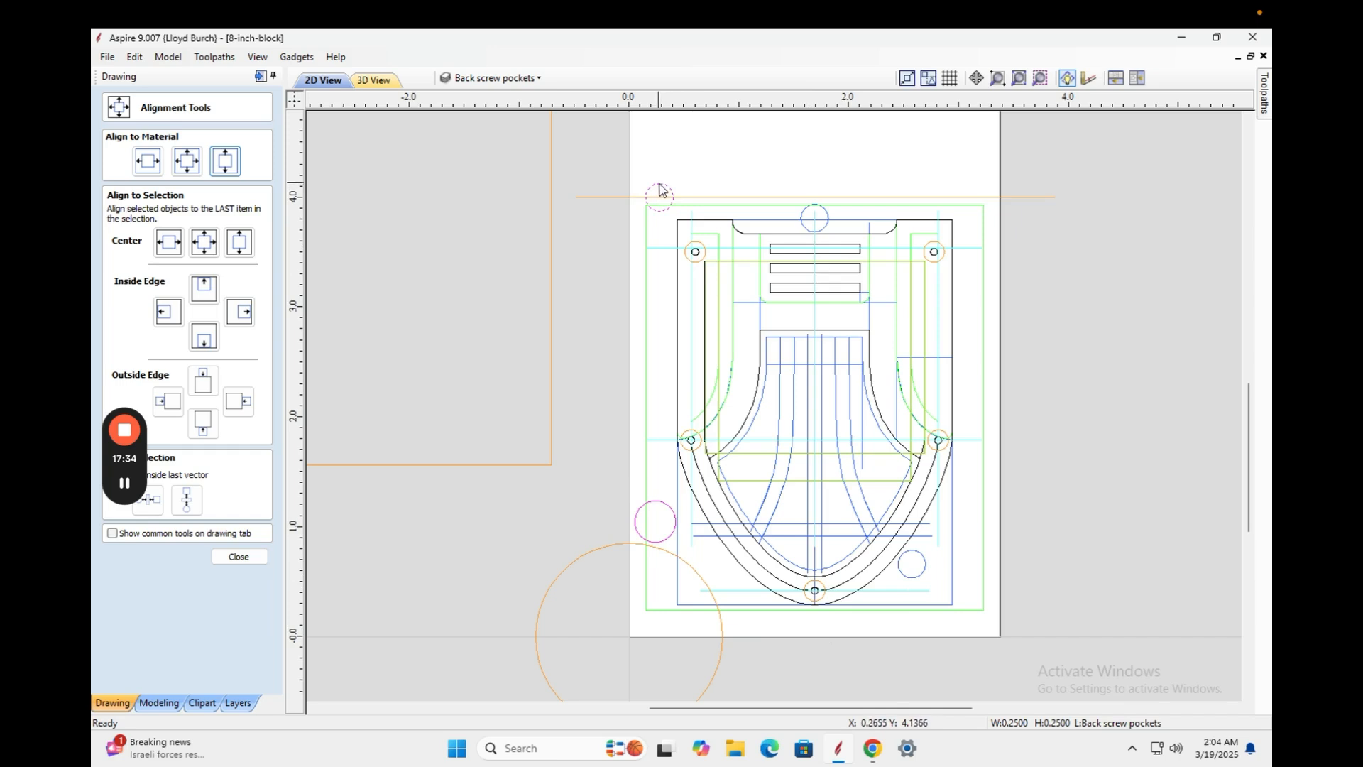
{"action": "left_click", "coordinate": [663, 182]}
{"action": "left_click_drag", "start_coordinate": [664, 179], "coordinate": [687, 500]}
Zoom in and nudge the alignment-hole and screw-pocket circles into their final positions.
{"action": "scroll", "coordinate": [694, 492], "scroll_direction": "up", "scroll_amount": 3}
{"action": "scroll", "coordinate": [679, 497], "scroll_direction": "up", "scroll_amount": 5}
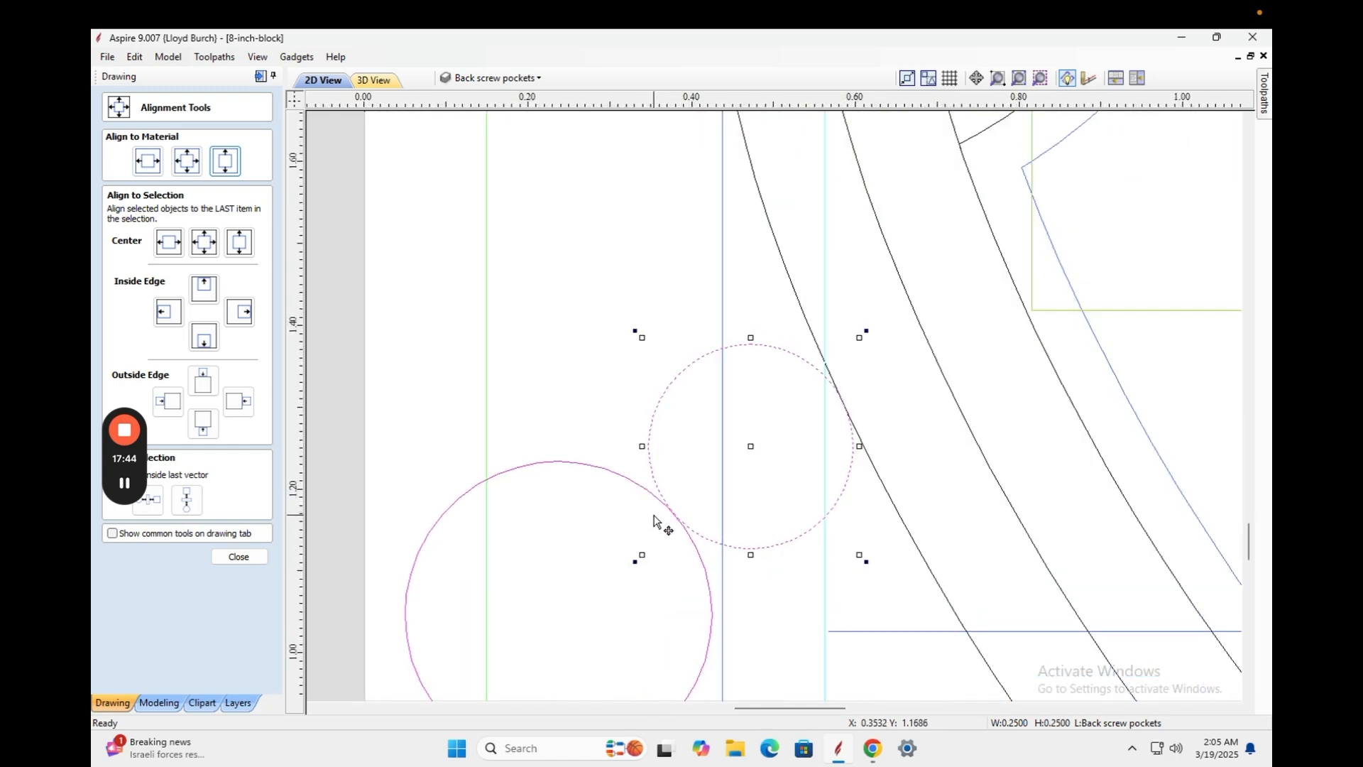
{"action": "scroll", "coordinate": [654, 524], "scroll_direction": "up", "scroll_amount": 1}
{"action": "scroll", "coordinate": [650, 536], "scroll_direction": "down", "scroll_amount": 3}
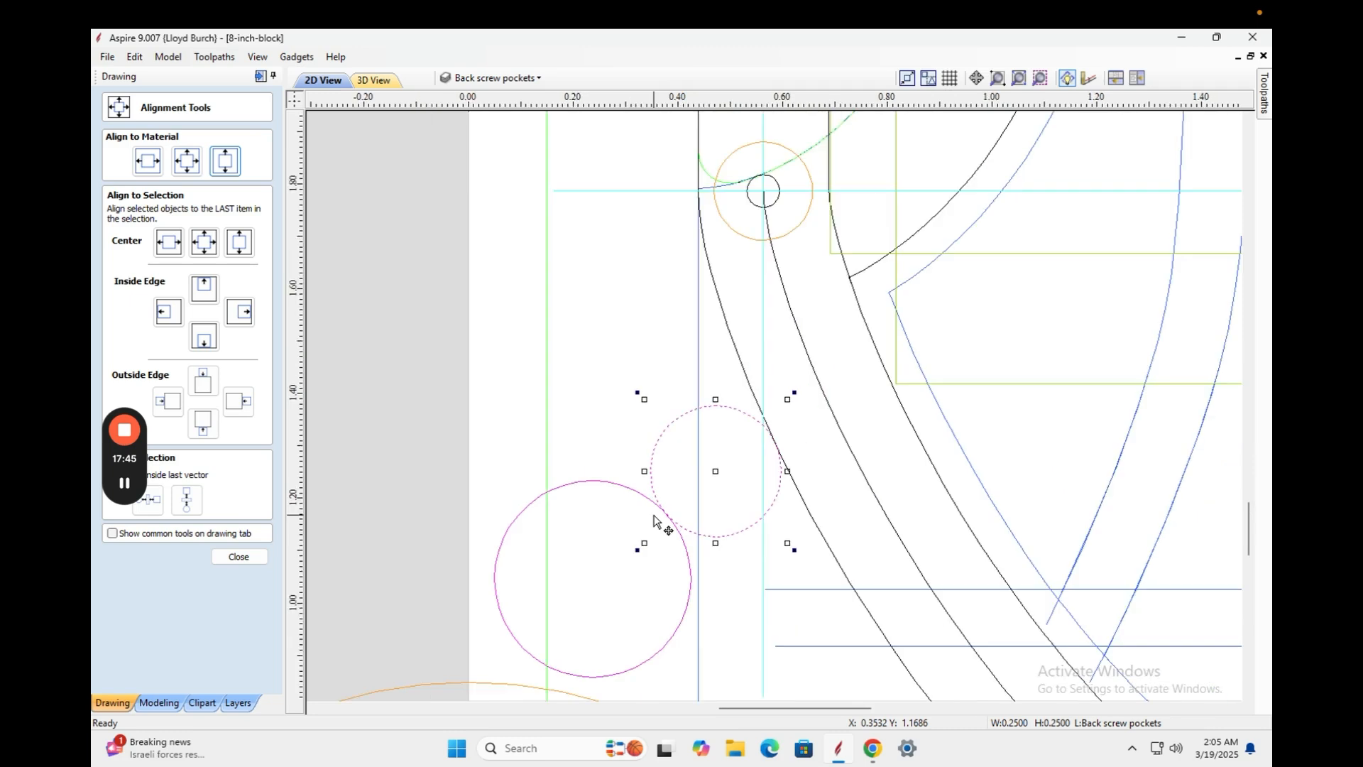
{"action": "left_click", "coordinate": [668, 648]}
{"action": "left_click_drag", "start_coordinate": [669, 650], "coordinate": [659, 651]}
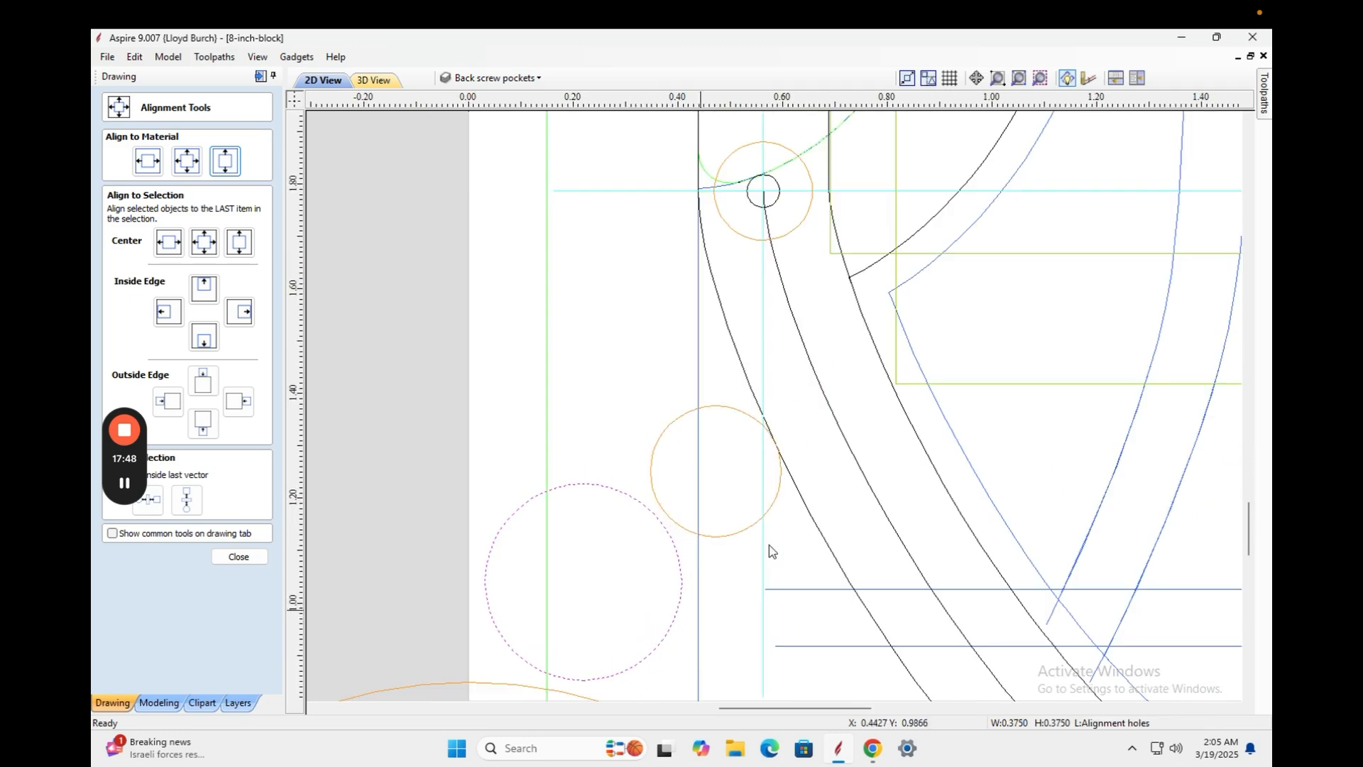
{"action": "left_click", "coordinate": [727, 517]}
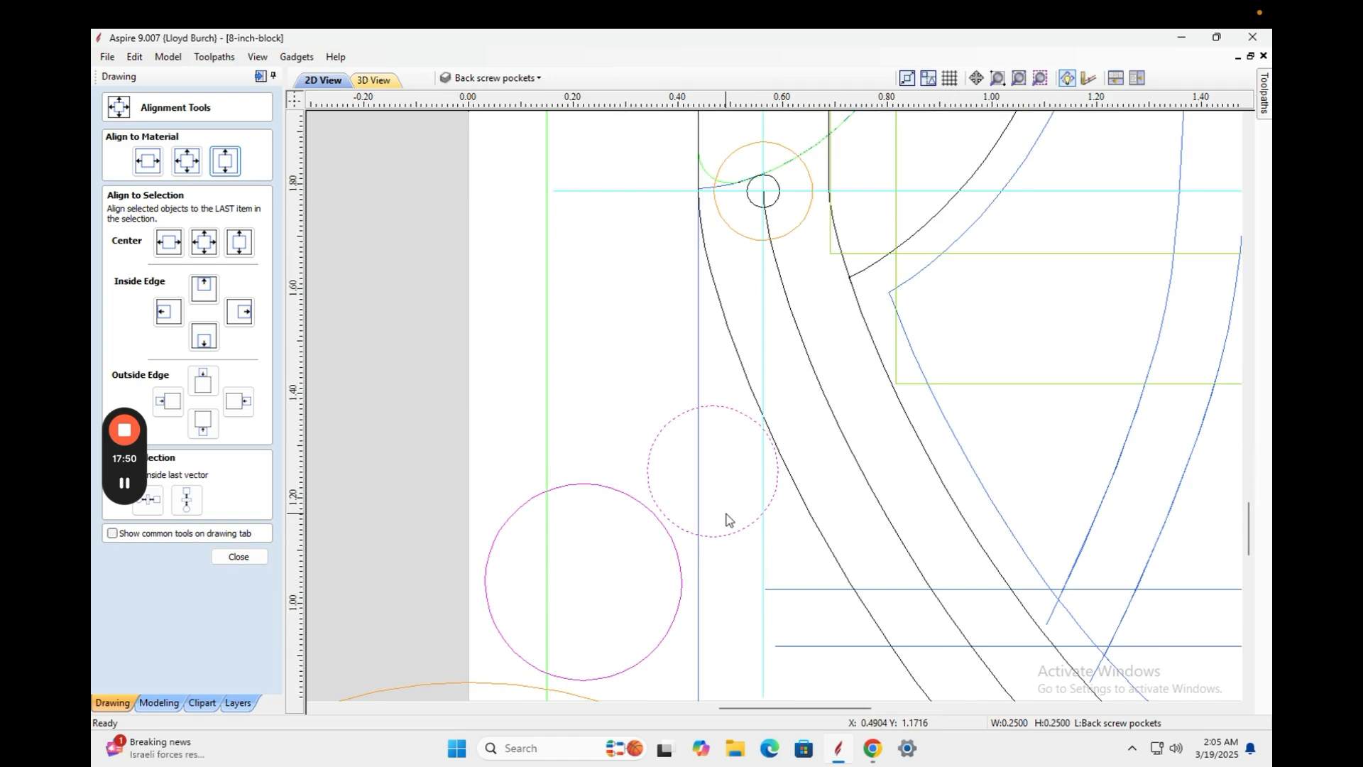
{"action": "key", "text": "Left"}
{"action": "left_click", "coordinate": [663, 660]}
{"action": "key", "text": "Up"}
{"action": "key", "text": "Left"}
{"action": "key", "text": "Left"}
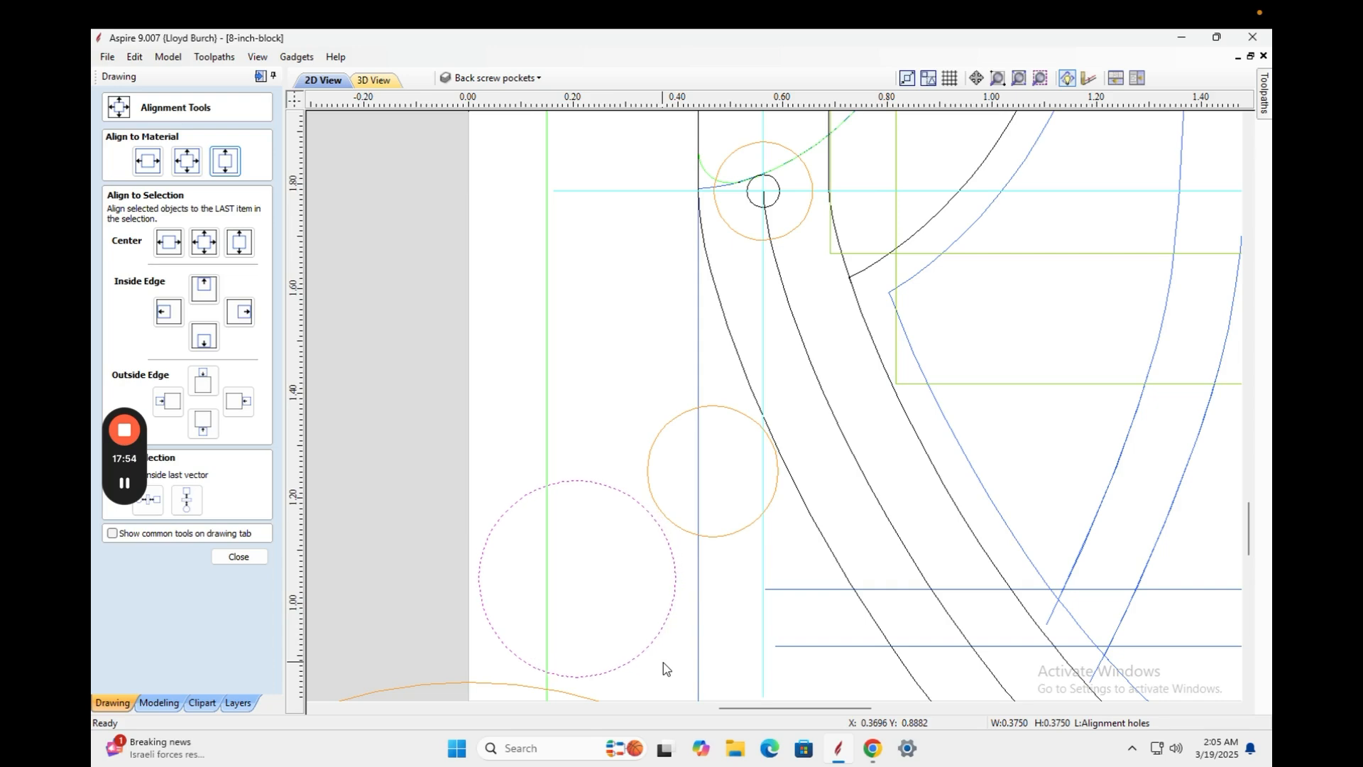
{"action": "key", "text": "Down"}
Select both circles together and close the Alignment Tools panel.
{"action": "scroll", "coordinate": [706, 628], "scroll_direction": "up", "scroll_amount": 10}
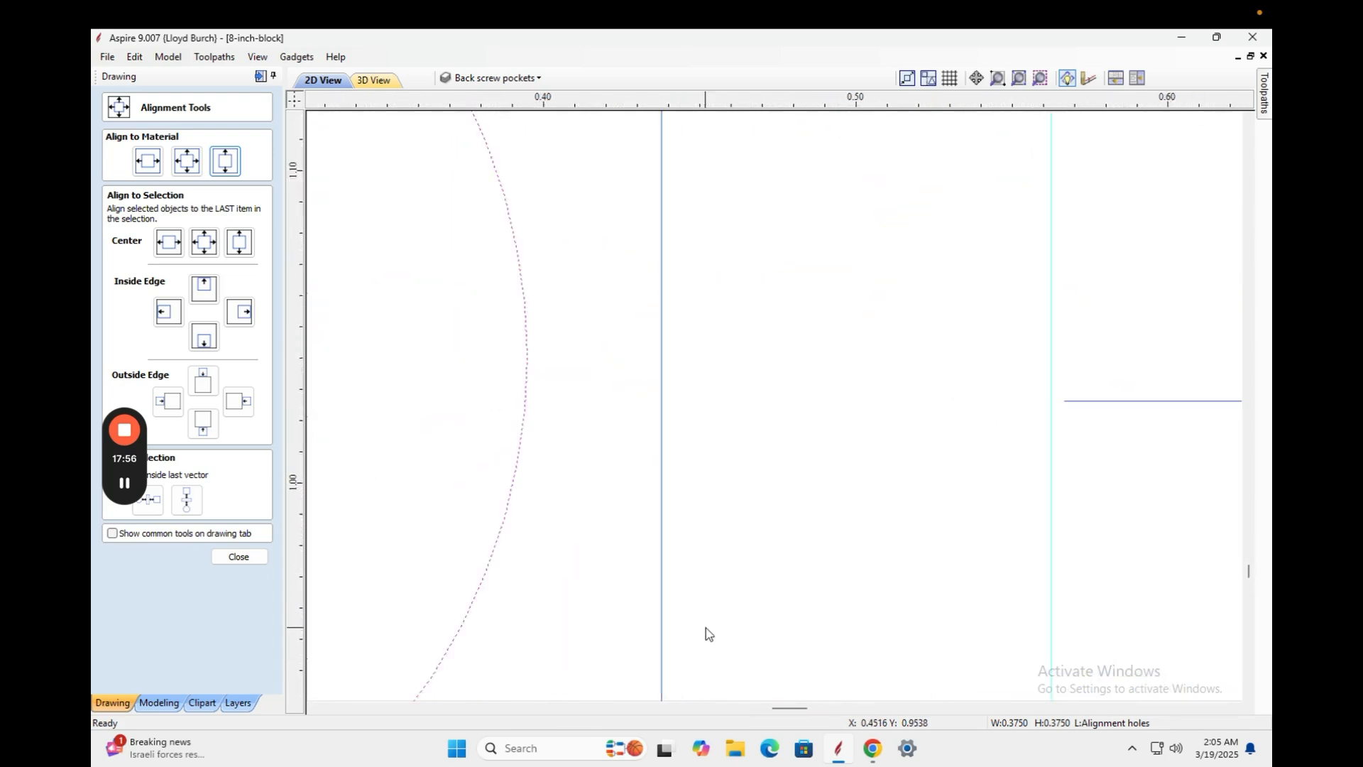
{"action": "scroll", "coordinate": [706, 628], "scroll_direction": "down", "scroll_amount": 20}
{"action": "scroll", "coordinate": [706, 632], "scroll_direction": "down", "scroll_amount": 1}
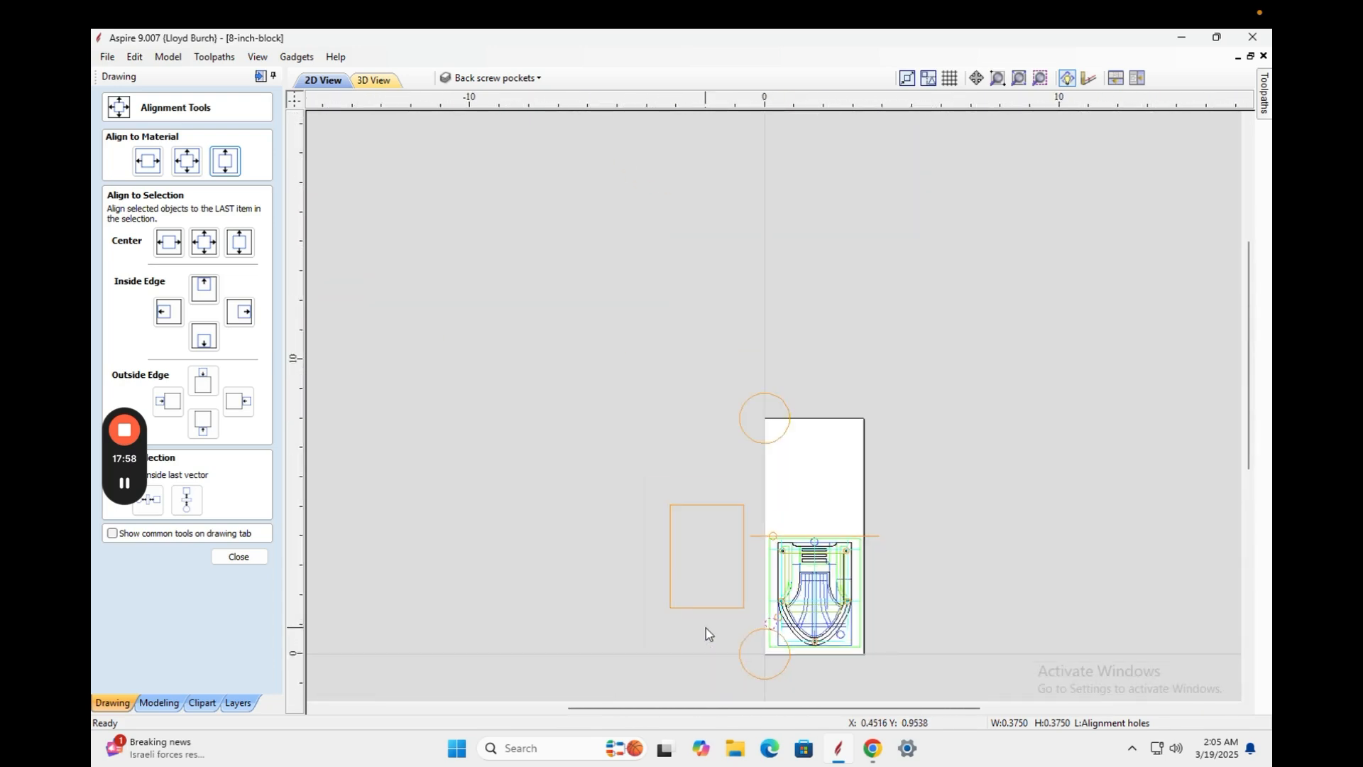
{"action": "scroll", "coordinate": [706, 627], "scroll_direction": "up", "scroll_amount": 5}
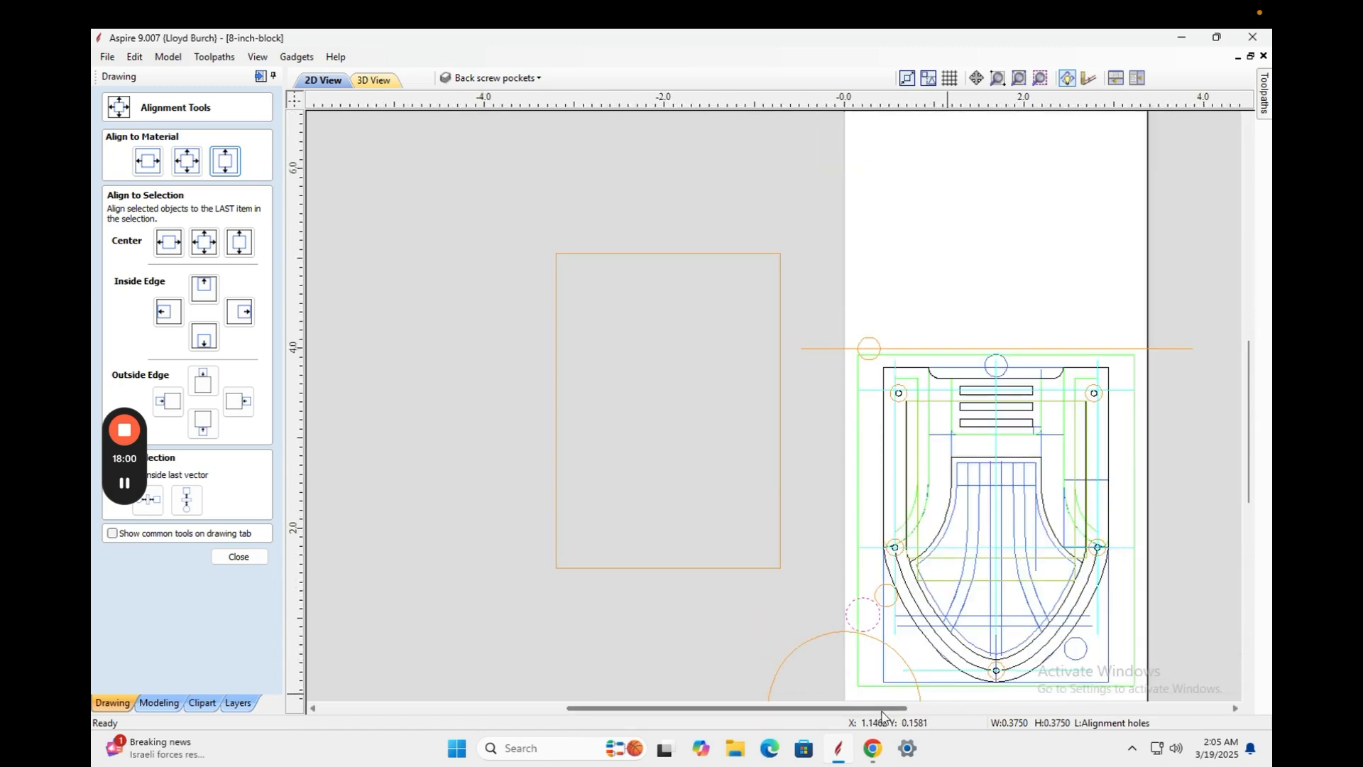
{"action": "left_click_drag", "start_coordinate": [861, 710], "coordinate": [911, 711]}
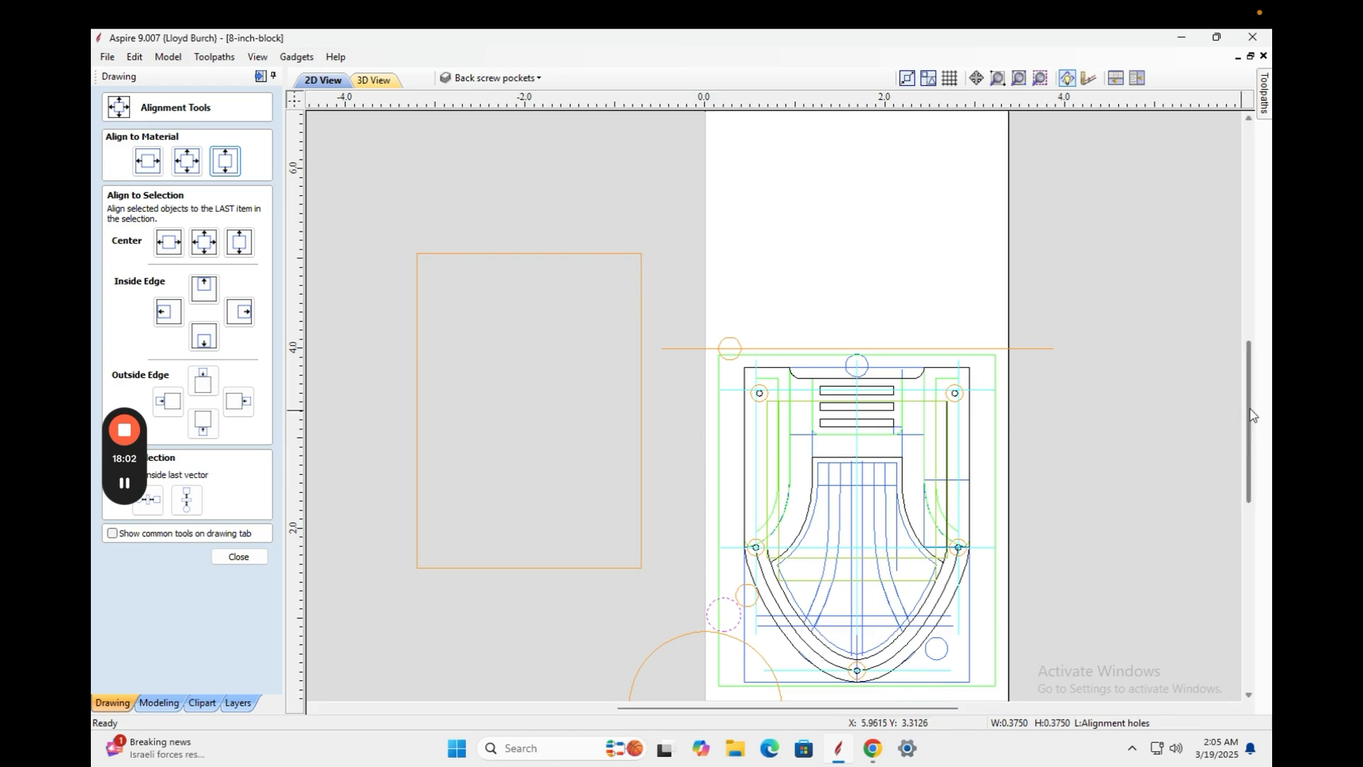
{"action": "left_click_drag", "start_coordinate": [1250, 421], "coordinate": [1250, 470]}
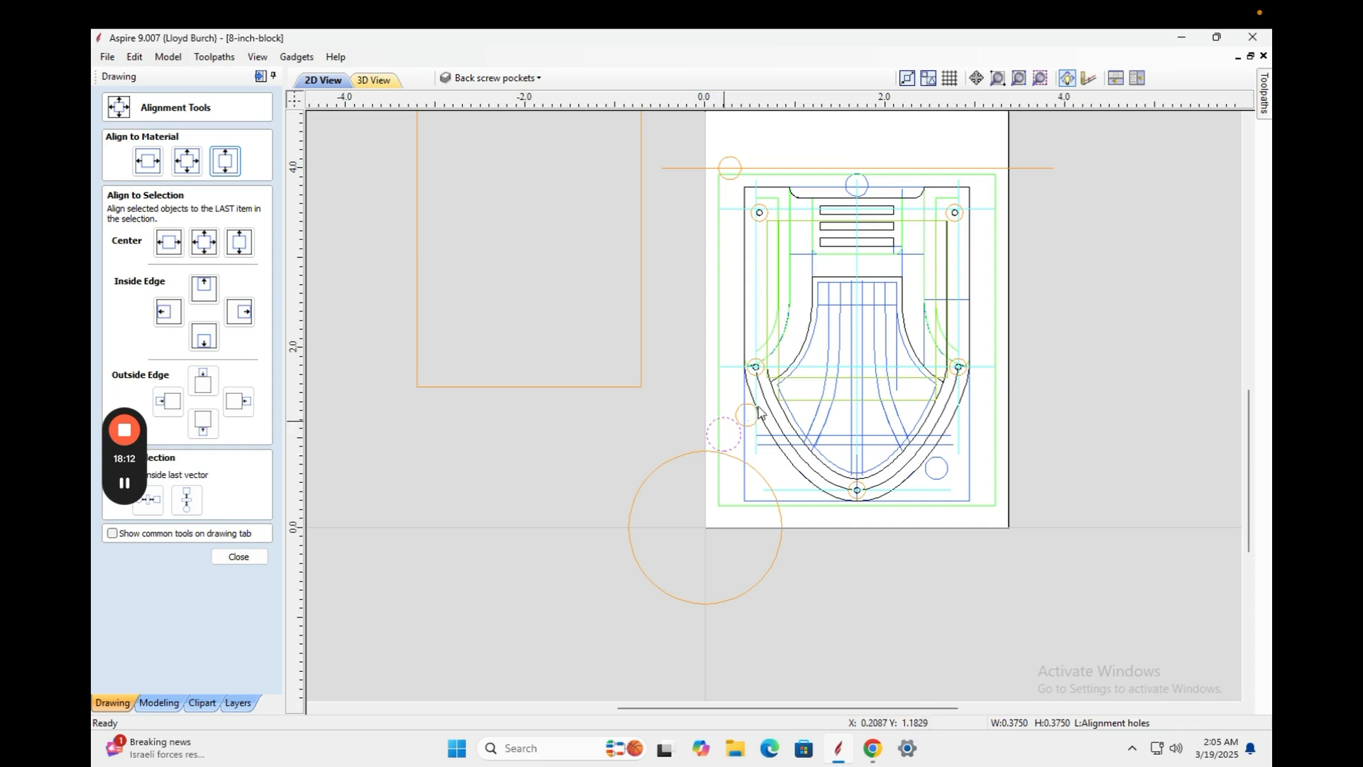
{"action": "left_click", "coordinate": [743, 425]}
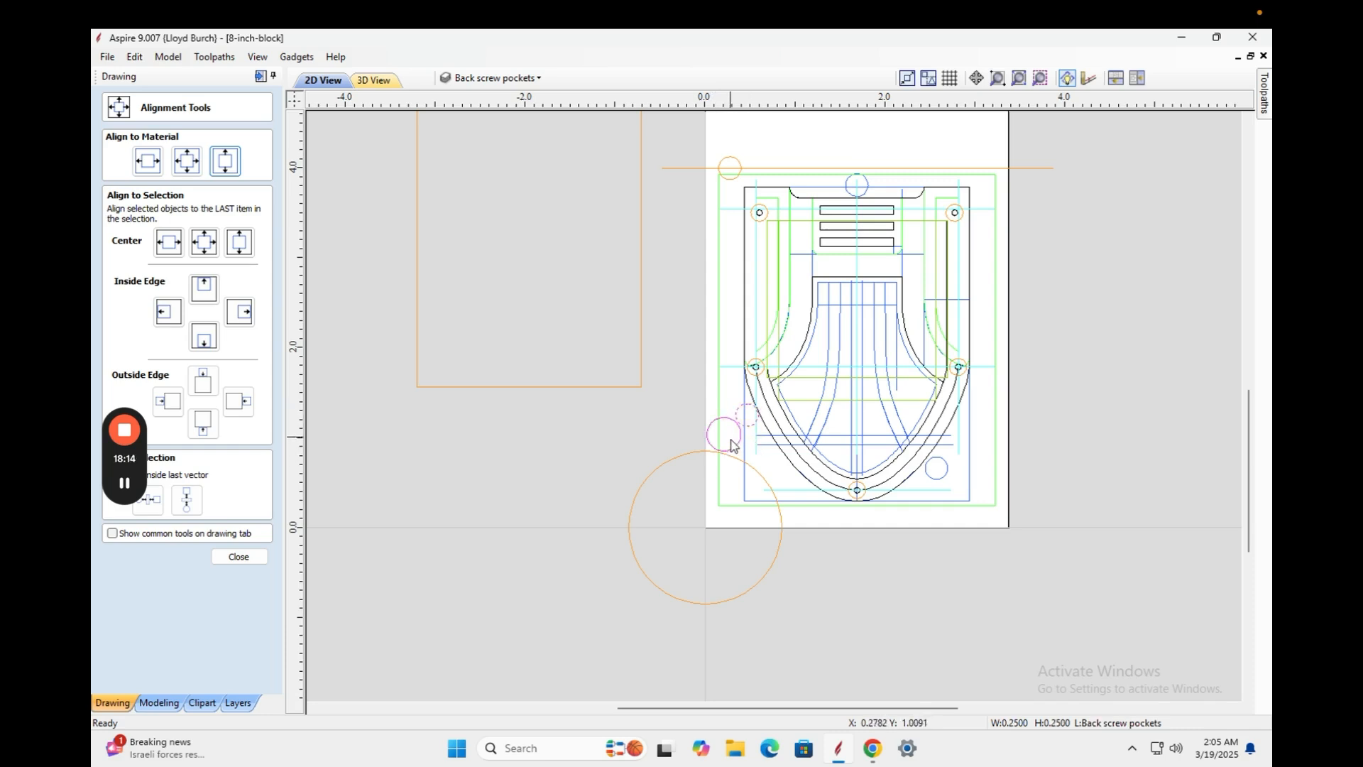
{"action": "left_click", "coordinate": [729, 448]}
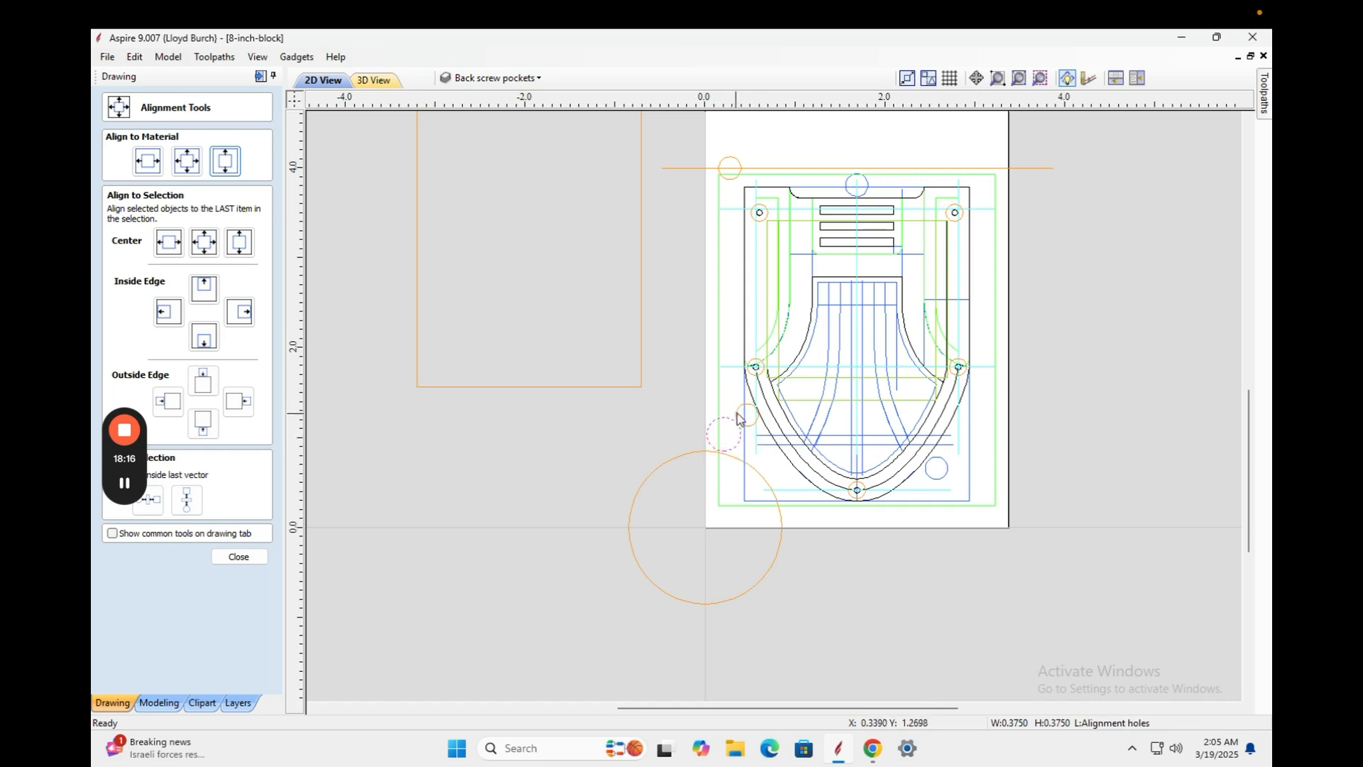
{"action": "left_click", "coordinate": [738, 413], "text": "shift"}
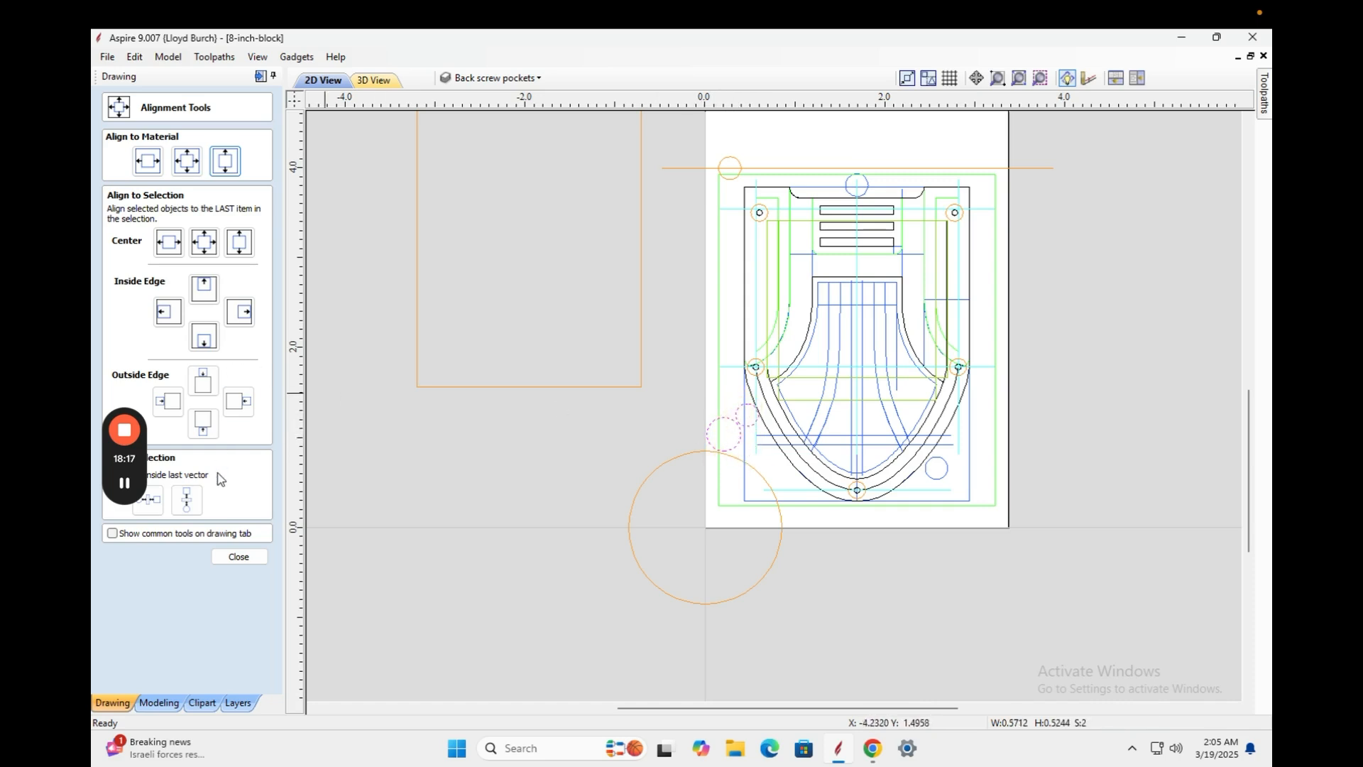
{"action": "left_click", "coordinate": [235, 554]}
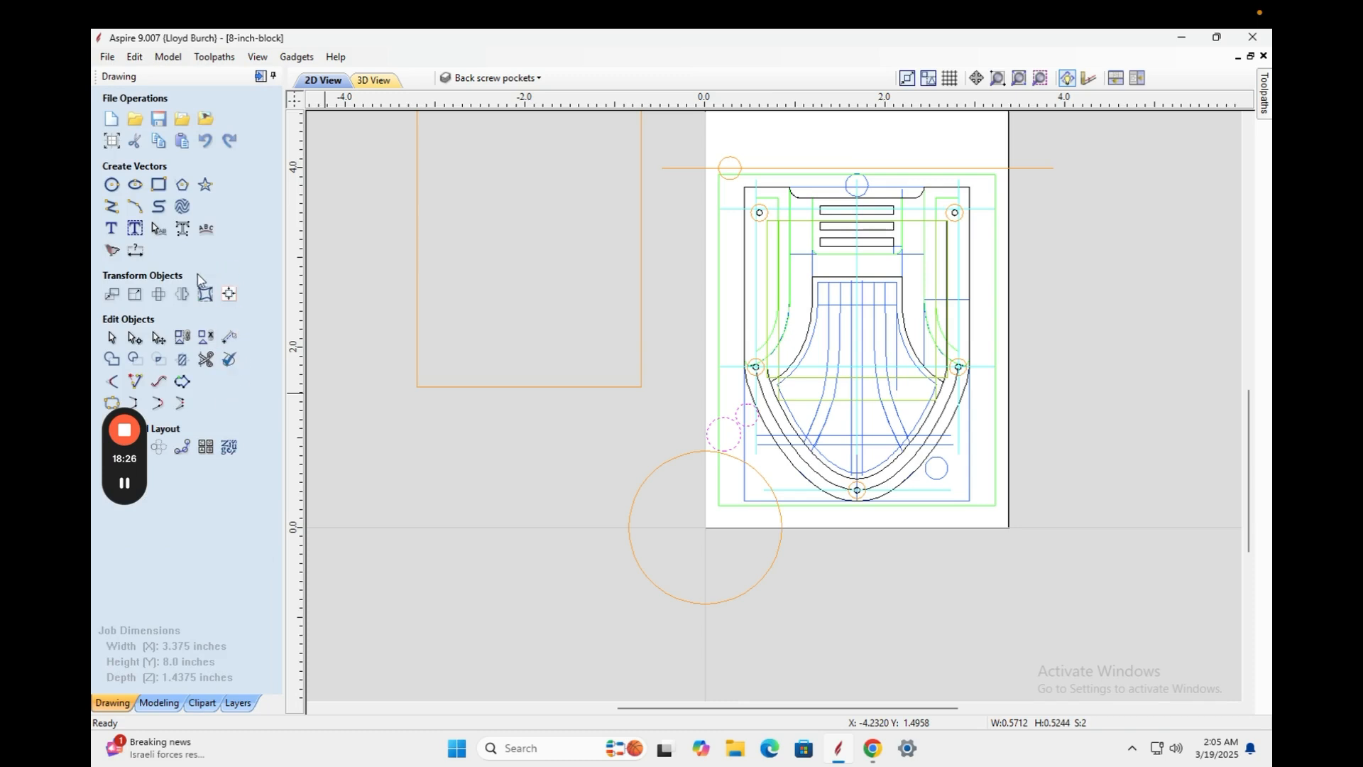
Mirror a horizontal copy of both circles about the job center onto the right side.
{"action": "left_click", "coordinate": [182, 294]}
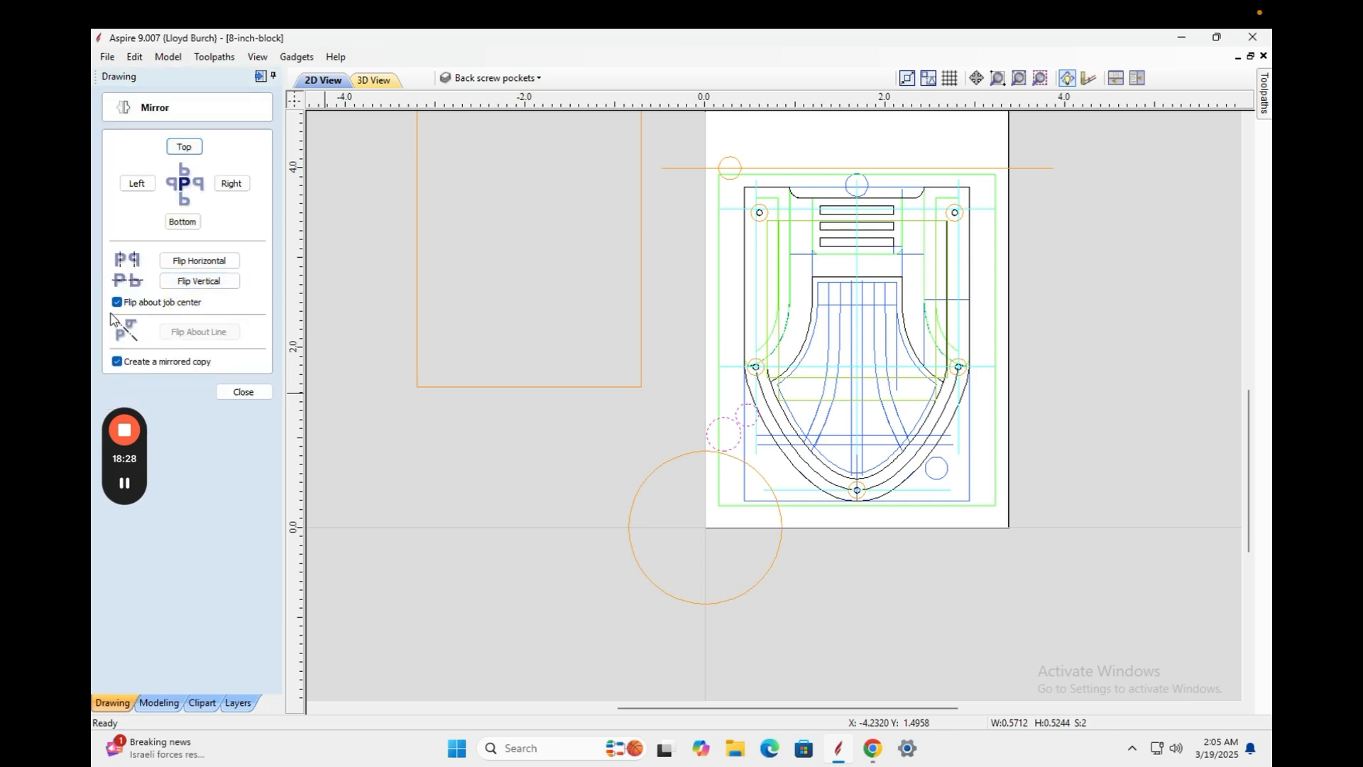
{"action": "left_click", "coordinate": [196, 262]}
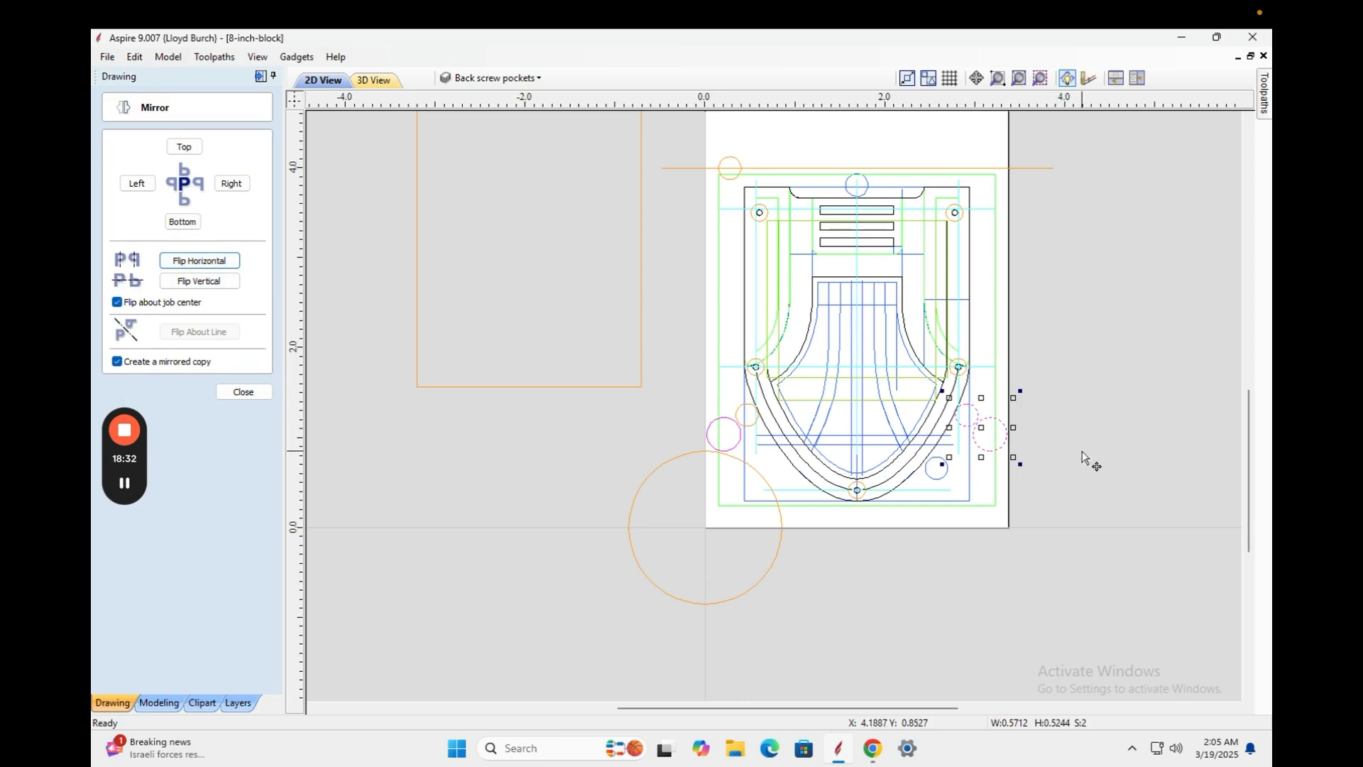
{"action": "left_click", "coordinate": [998, 446]}
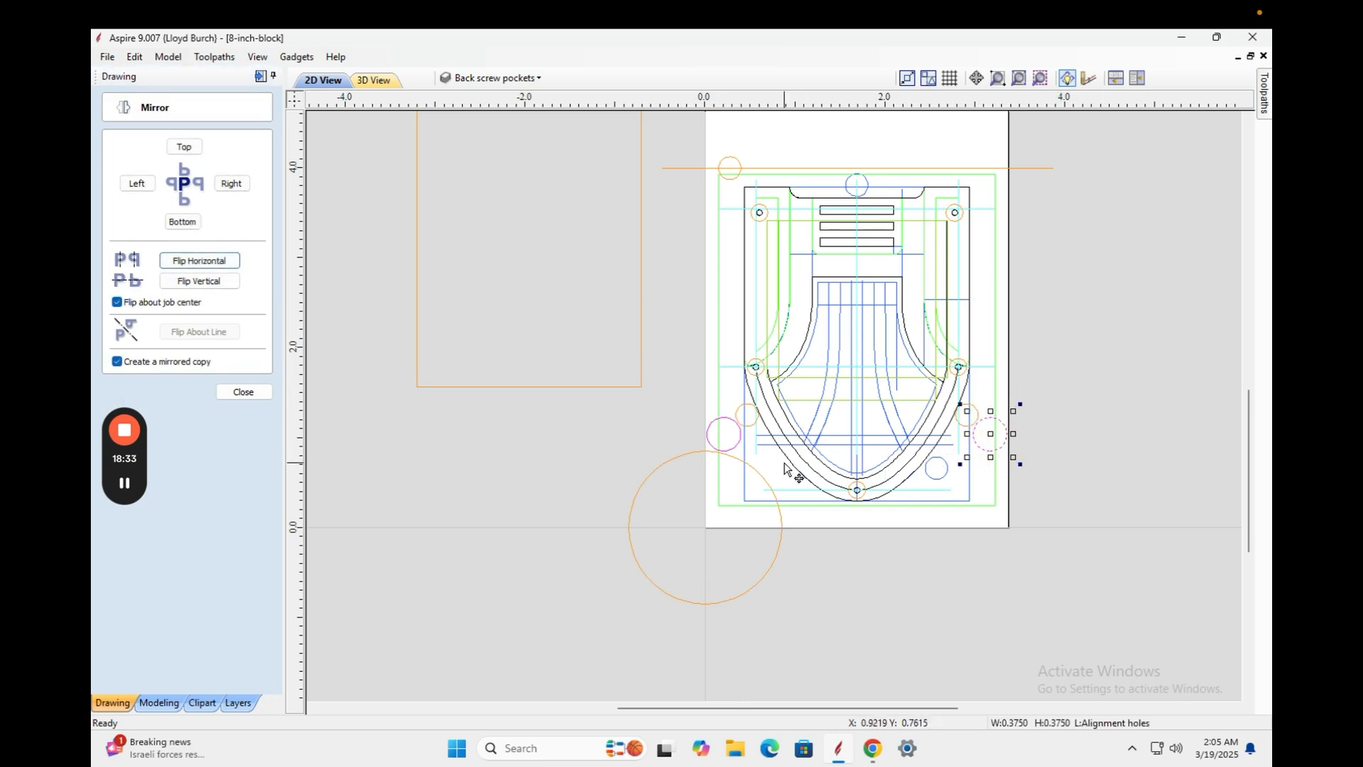
{"action": "left_click", "coordinate": [727, 446]}
{"action": "left_click", "coordinate": [1122, 421]}
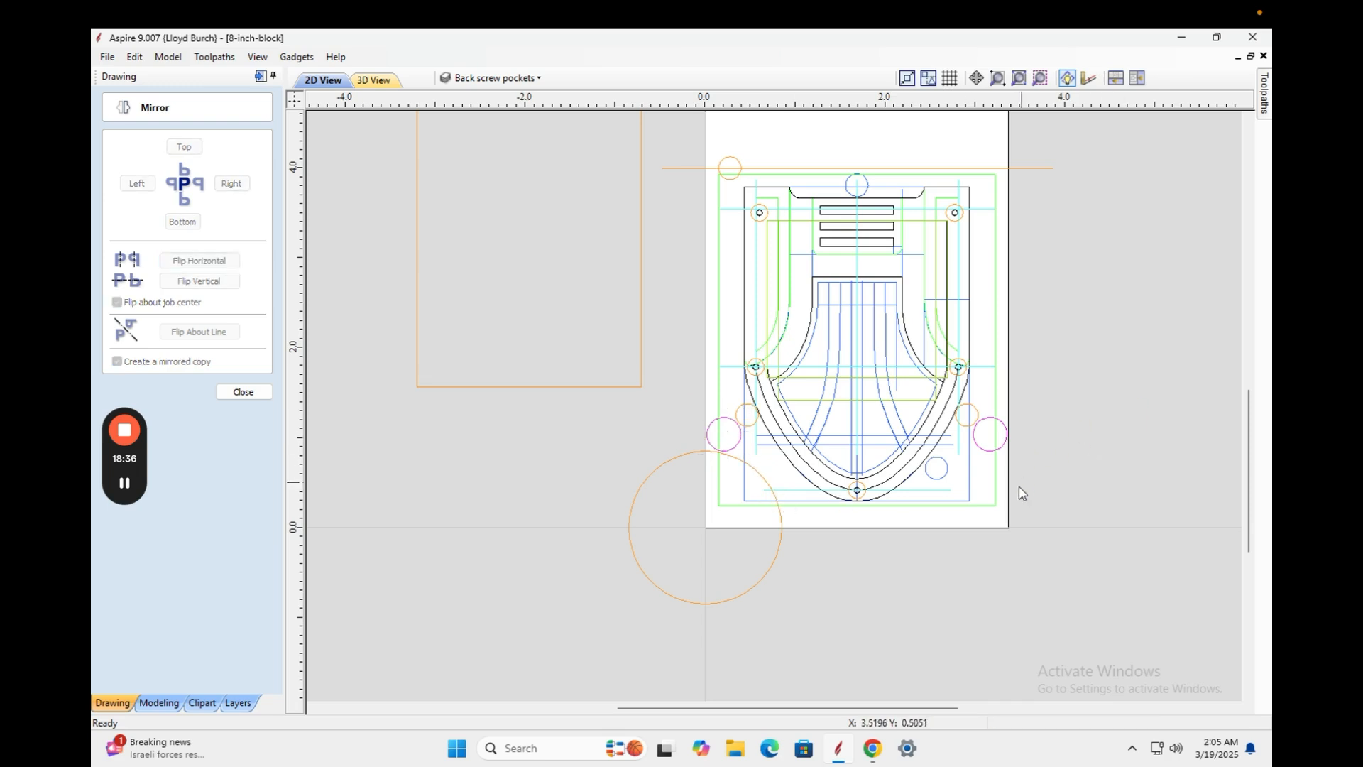
{"action": "scroll", "coordinate": [937, 575], "scroll_direction": "up", "scroll_amount": 2}
{"action": "scroll", "coordinate": [939, 576], "scroll_direction": "down", "scroll_amount": 1}
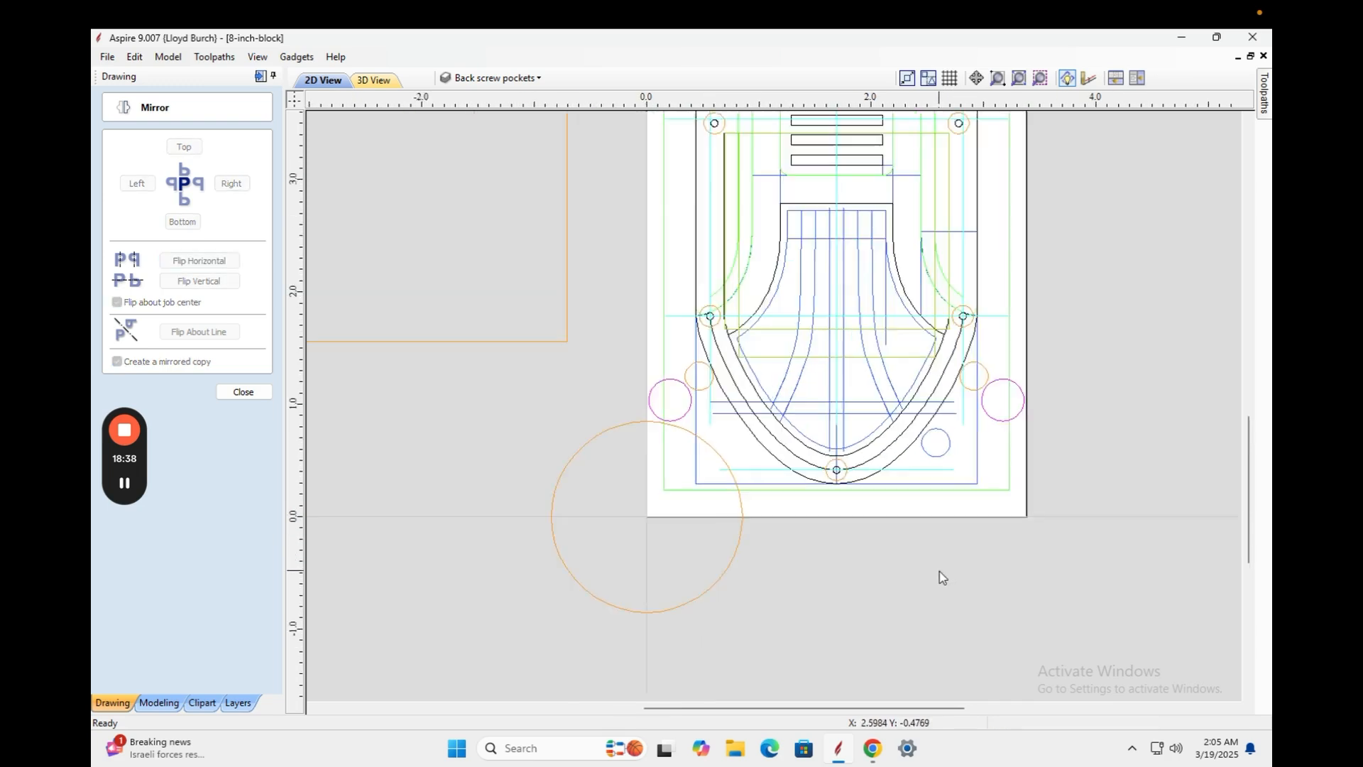
{"action": "scroll", "coordinate": [938, 576], "scroll_direction": "down", "scroll_amount": 1}
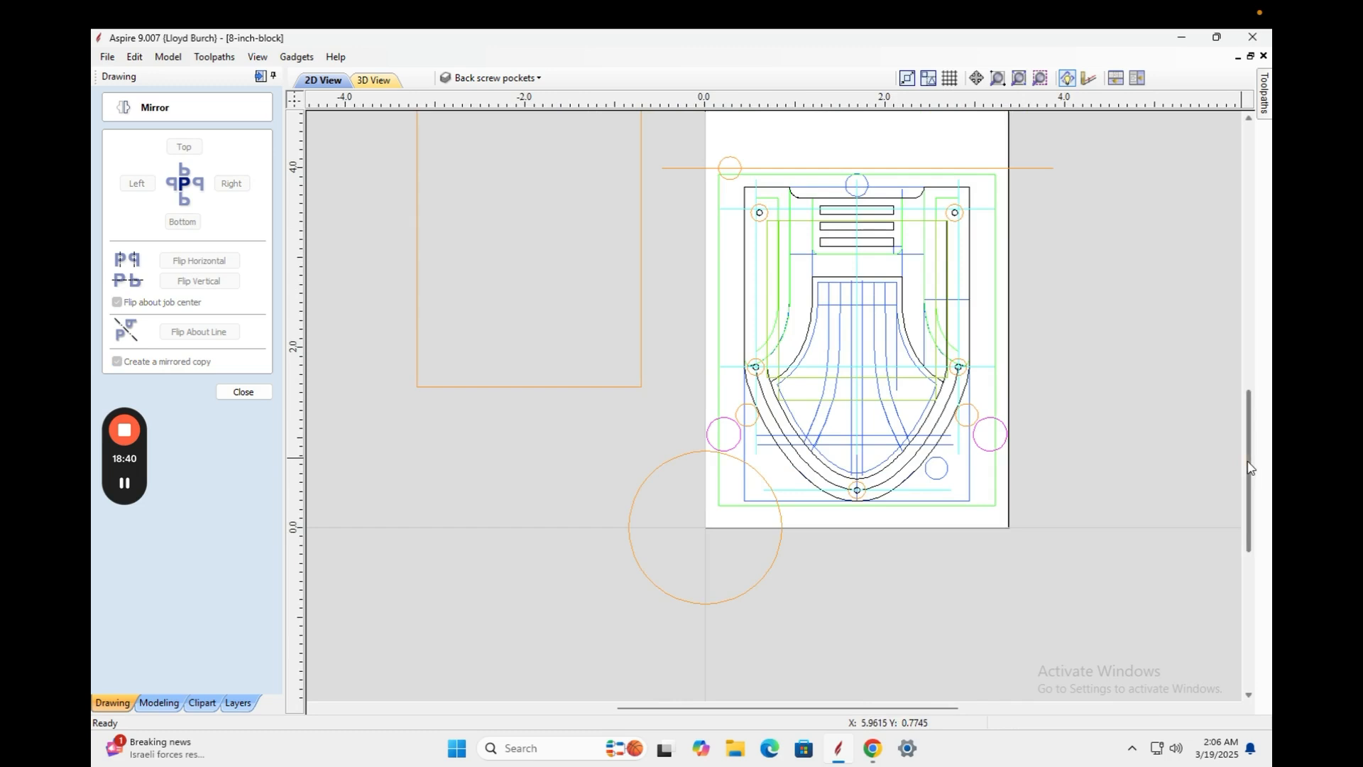
{"action": "left_click_drag", "start_coordinate": [1249, 465], "coordinate": [1251, 440]}
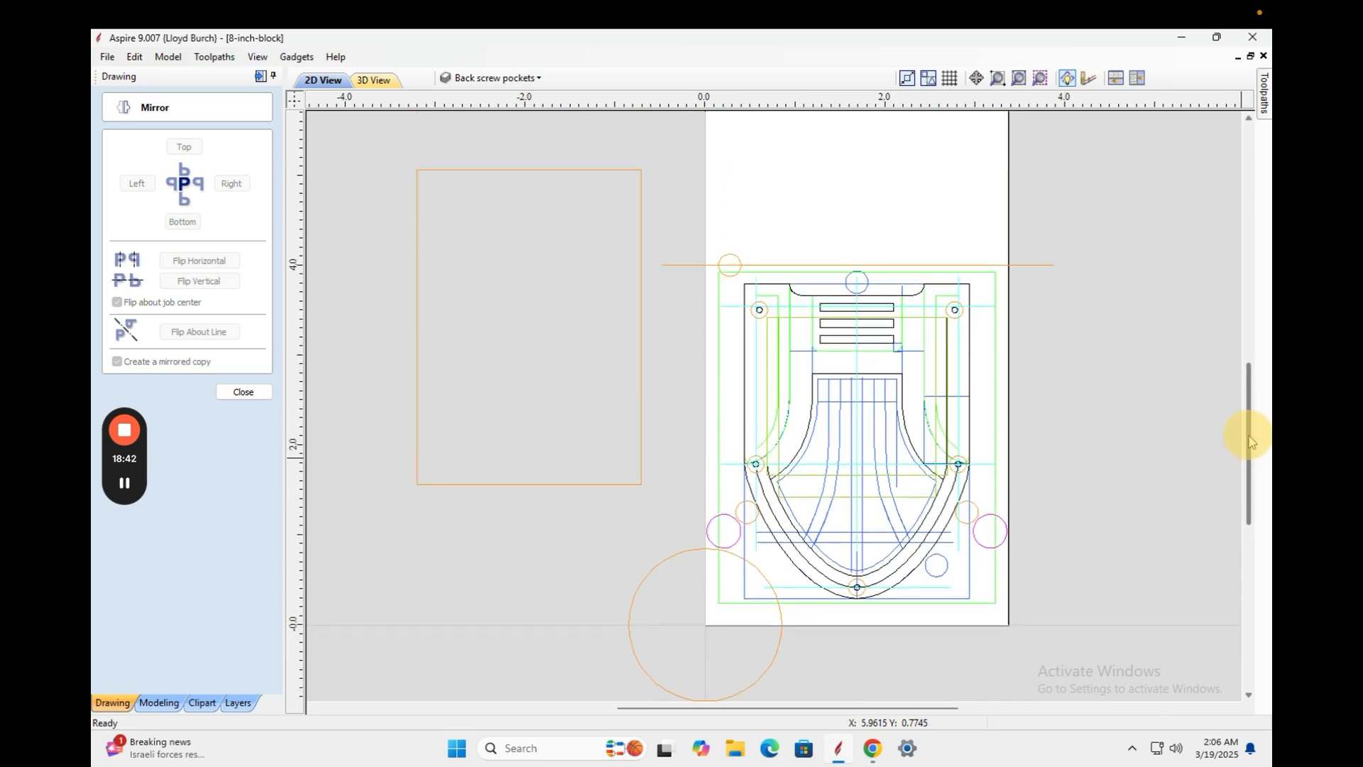
{"action": "mouse_move", "coordinate": [1023, 14]}
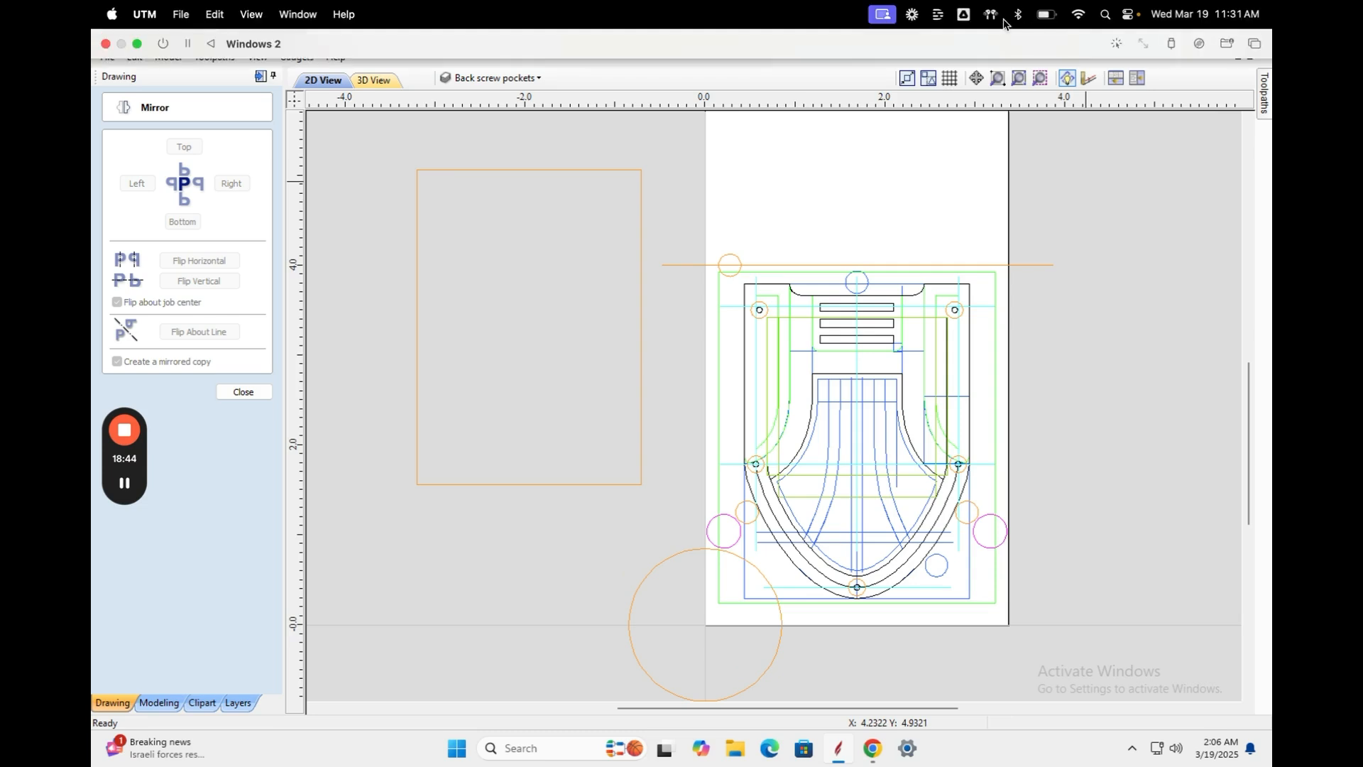
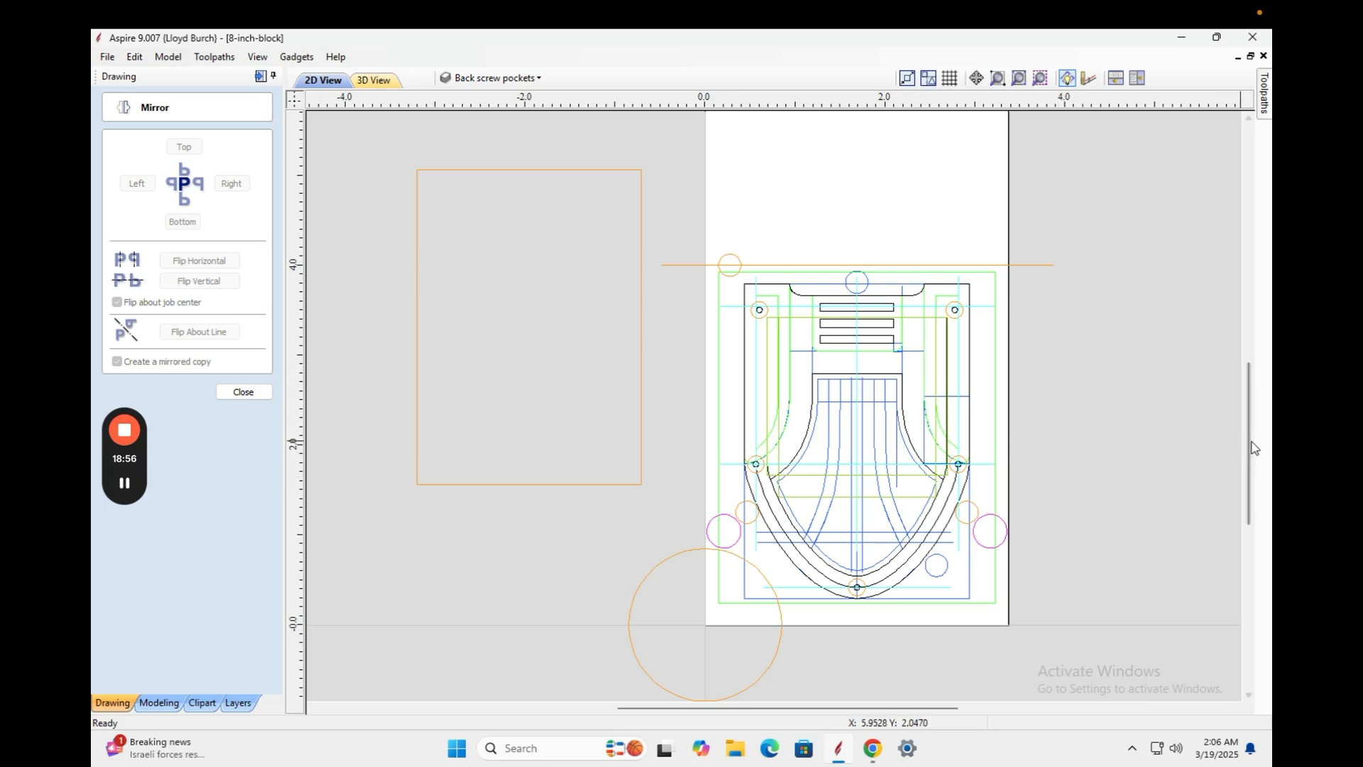
Select the orange centre line, the orange and magenta circles, then box-select the whole half design.
{"action": "mouse_move", "coordinate": [1252, 451]}
{"action": "left_mouse_down"}
{"action": "mouse_move", "coordinate": [1246, 411]}
{"action": "mouse_move", "coordinate": [1243, 446]}
{"action": "left_mouse_up"}
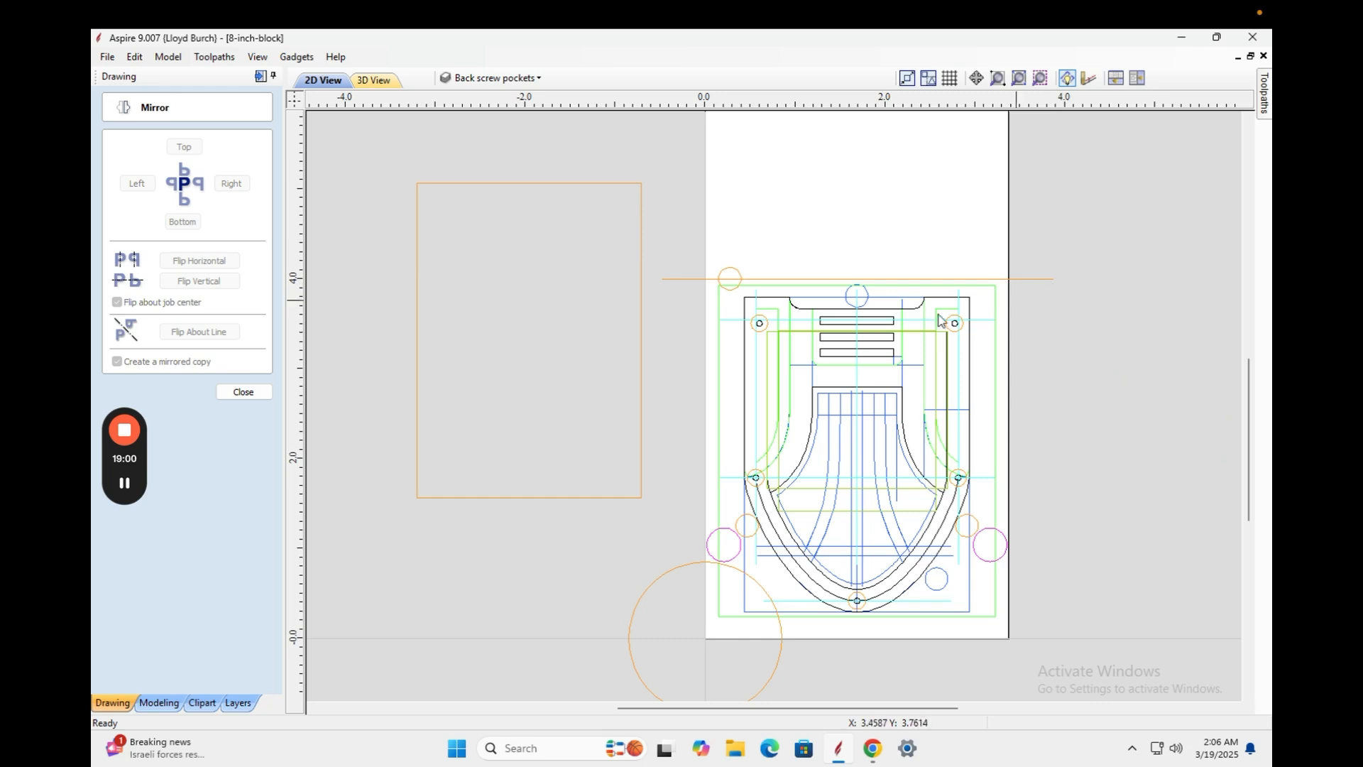
{"action": "left_click", "coordinate": [715, 282]}
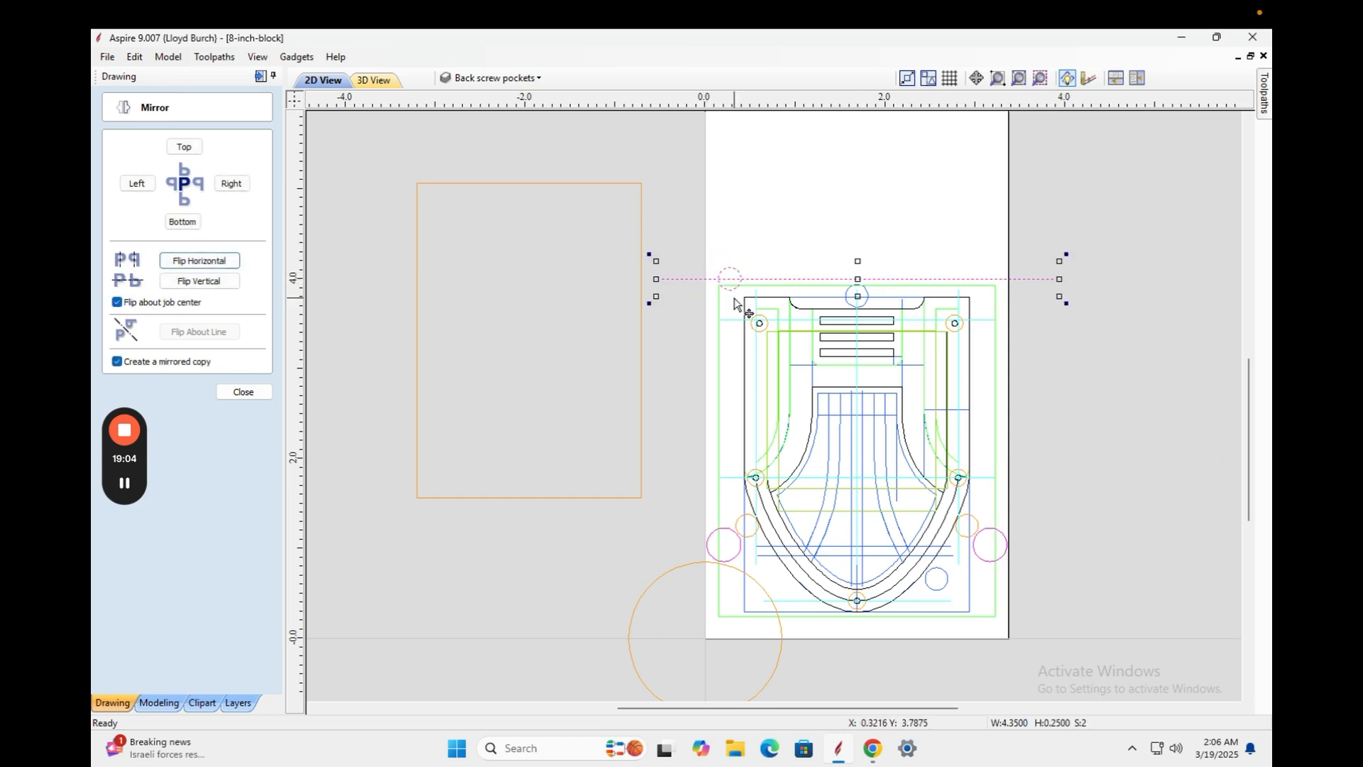
{"action": "left_click", "coordinate": [737, 526], "text": "shift"}
{"action": "left_click", "coordinate": [736, 546], "text": "shift"}
{"action": "left_click", "coordinate": [672, 570], "text": "shift"}
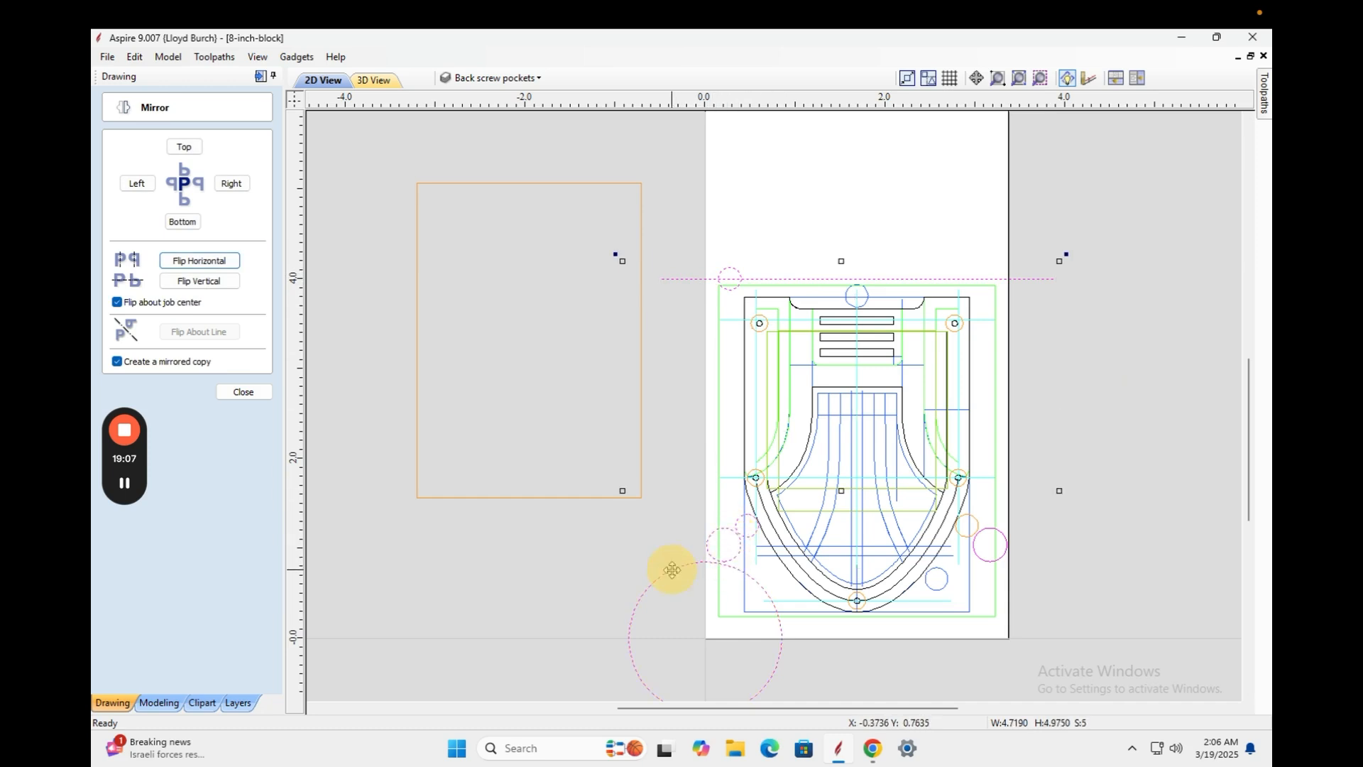
{"action": "left_click", "coordinate": [980, 538], "text": "shift"}
{"action": "left_click", "coordinate": [975, 531], "text": "shift"}
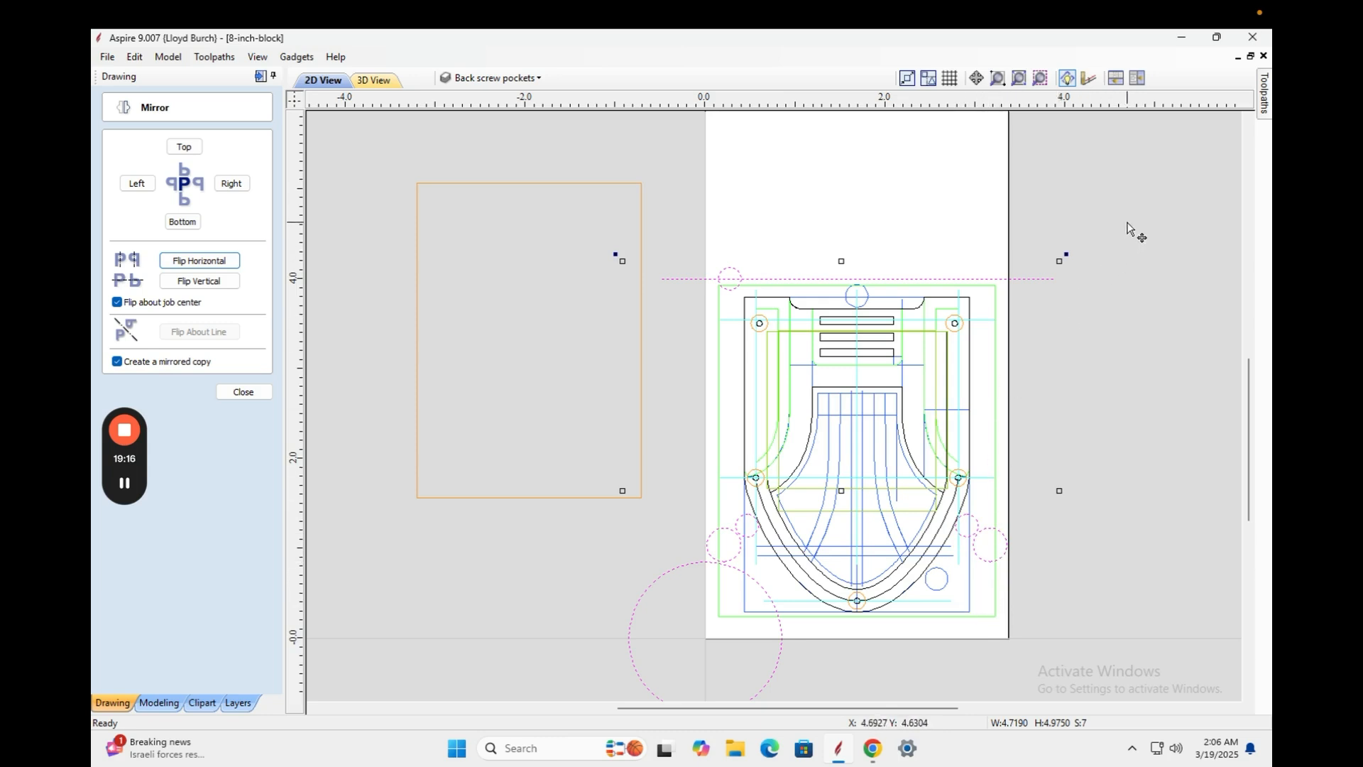
{"action": "mouse_move", "coordinate": [1102, 228]}
{"action": "left_mouse_down"}
{"action": "mouse_move", "coordinate": [798, 645]}
{"action": "mouse_move", "coordinate": [683, 664]}
{"action": "left_mouse_up"}
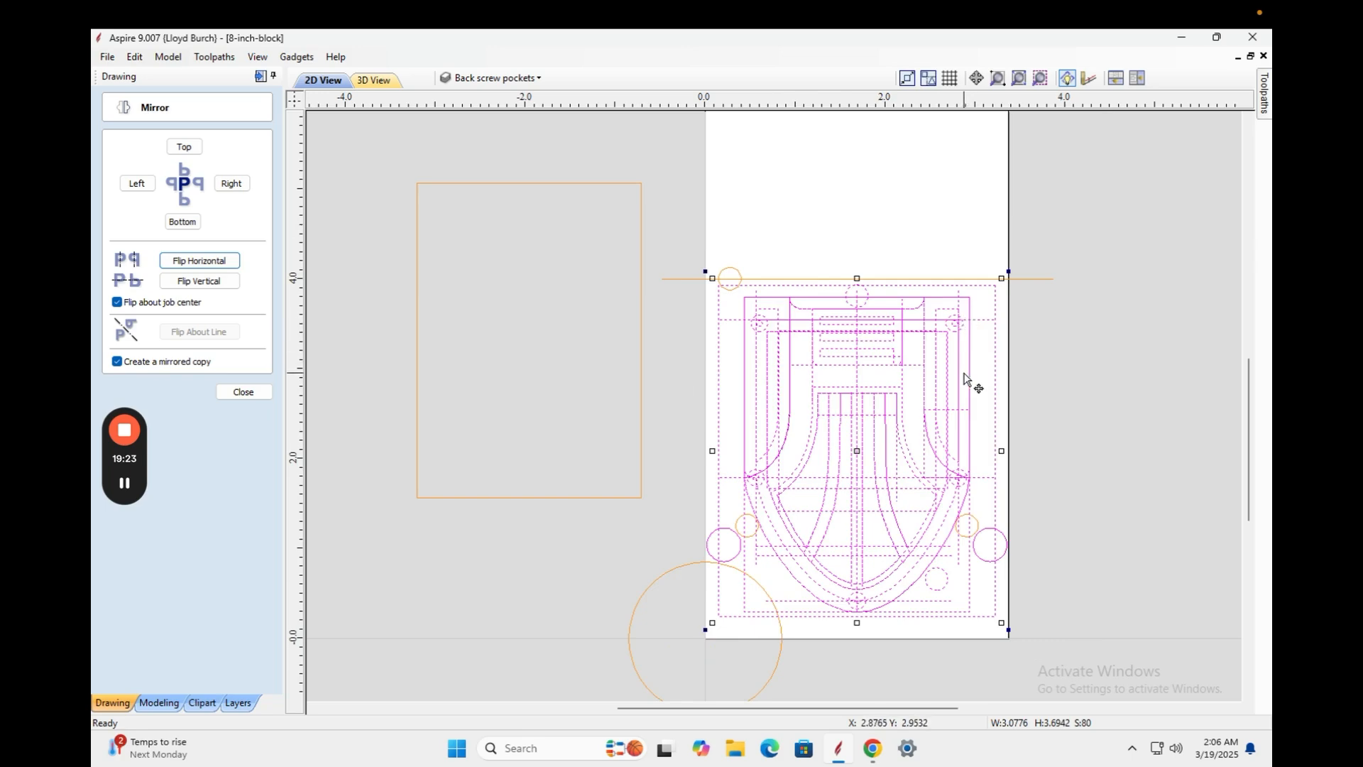
Make a mirrored copy of the half, rotate it 180°, and move it up.
{"action": "left_click", "coordinate": [983, 317]}
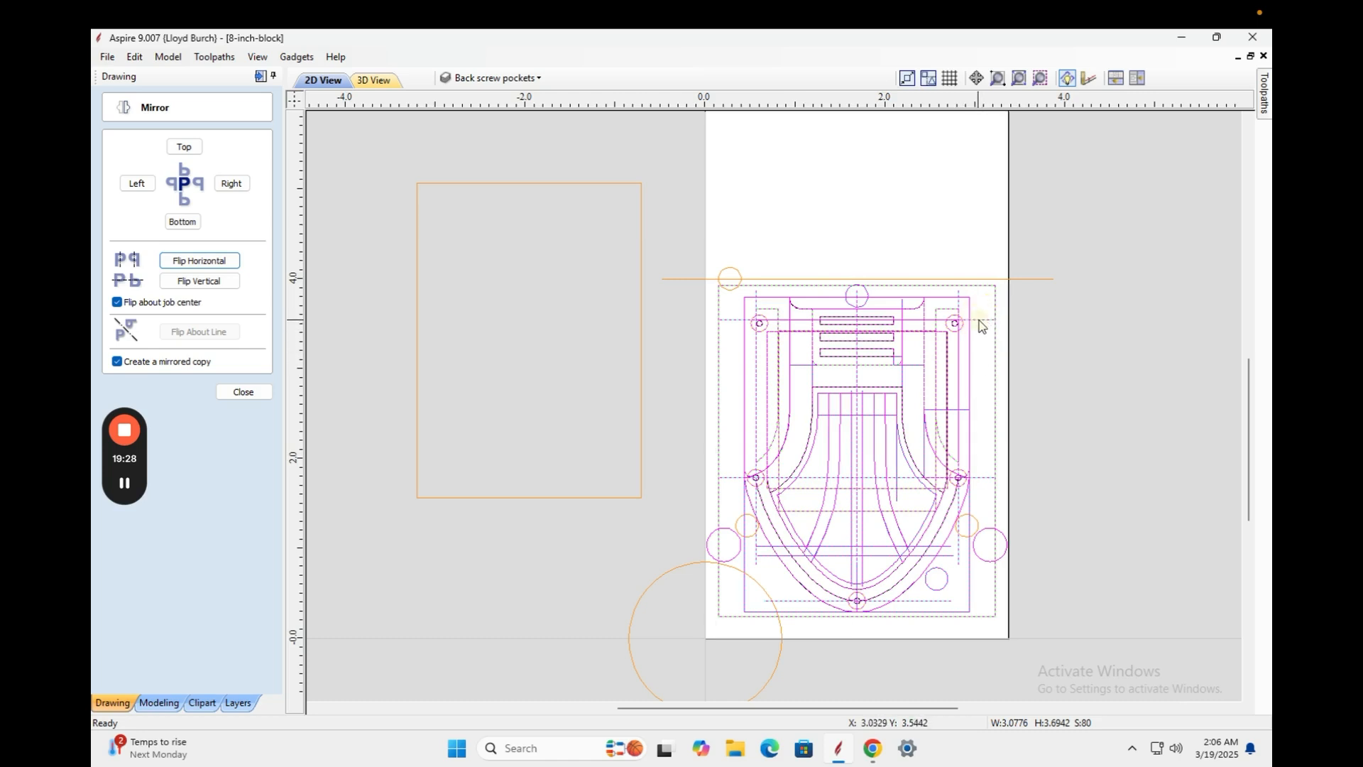
{"action": "left_click", "coordinate": [983, 325]}
{"action": "left_click_drag", "start_coordinate": [1008, 271], "coordinate": [718, 595]}
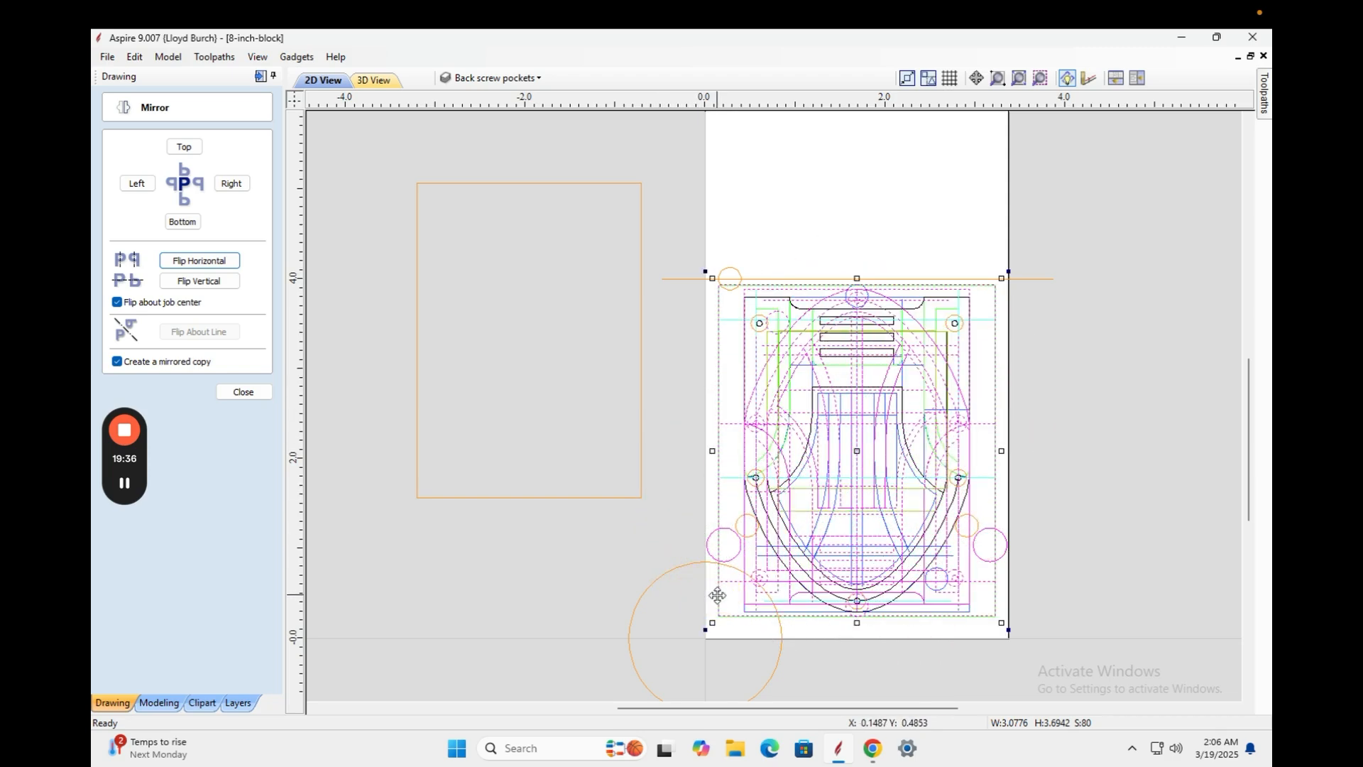
{"action": "key", "text": "Up"}
{"action": "key", "text": "Up"}
{"action": "key", "text": "Up"}
{"action": "key", "text": "Up"}
{"action": "key", "text": "Up"}
{"action": "key", "text": "Up"}
{"action": "key", "text": "Up"}
{"action": "key", "text": "Up"}
{"action": "key", "text": "Up"}
{"action": "key", "text": "Up"}
{"action": "key", "text": "Up"}
{"action": "key", "text": "Up"}
{"action": "key", "text": "Up"}
{"action": "key", "text": "Up"}
{"action": "key", "text": "Up"}
{"action": "key", "text": "Up"}
{"action": "key", "text": "Up"}
{"action": "key", "text": "Up"}
{"action": "key", "text": "Up"}
{"action": "key", "text": "Up"}
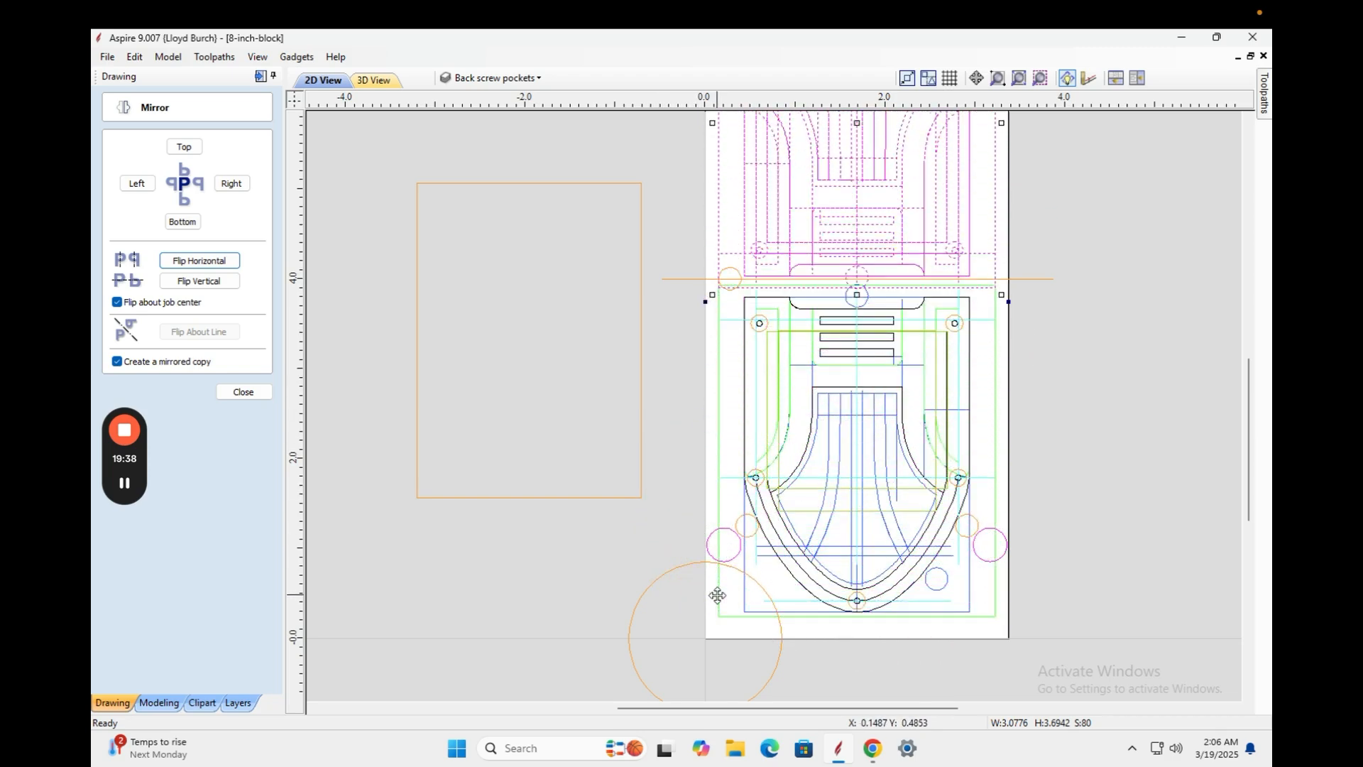
{"action": "key", "text": "Up"}
{"action": "key", "text": "Up"}
{"action": "key", "text": "Up"}
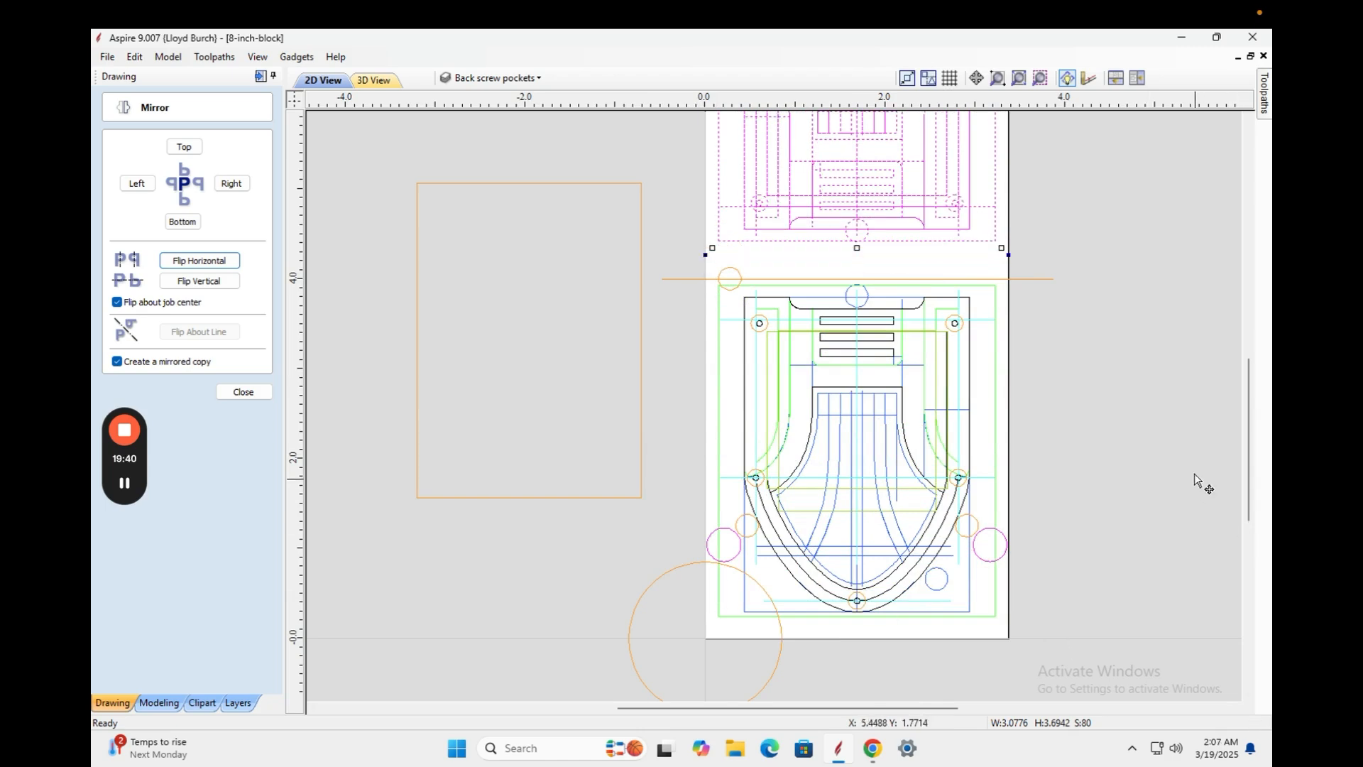
Nudge the upside-down copy until it meets the original at the centre line, then deselect it.
{"action": "left_click_drag", "start_coordinate": [1249, 461], "coordinate": [1253, 398]}
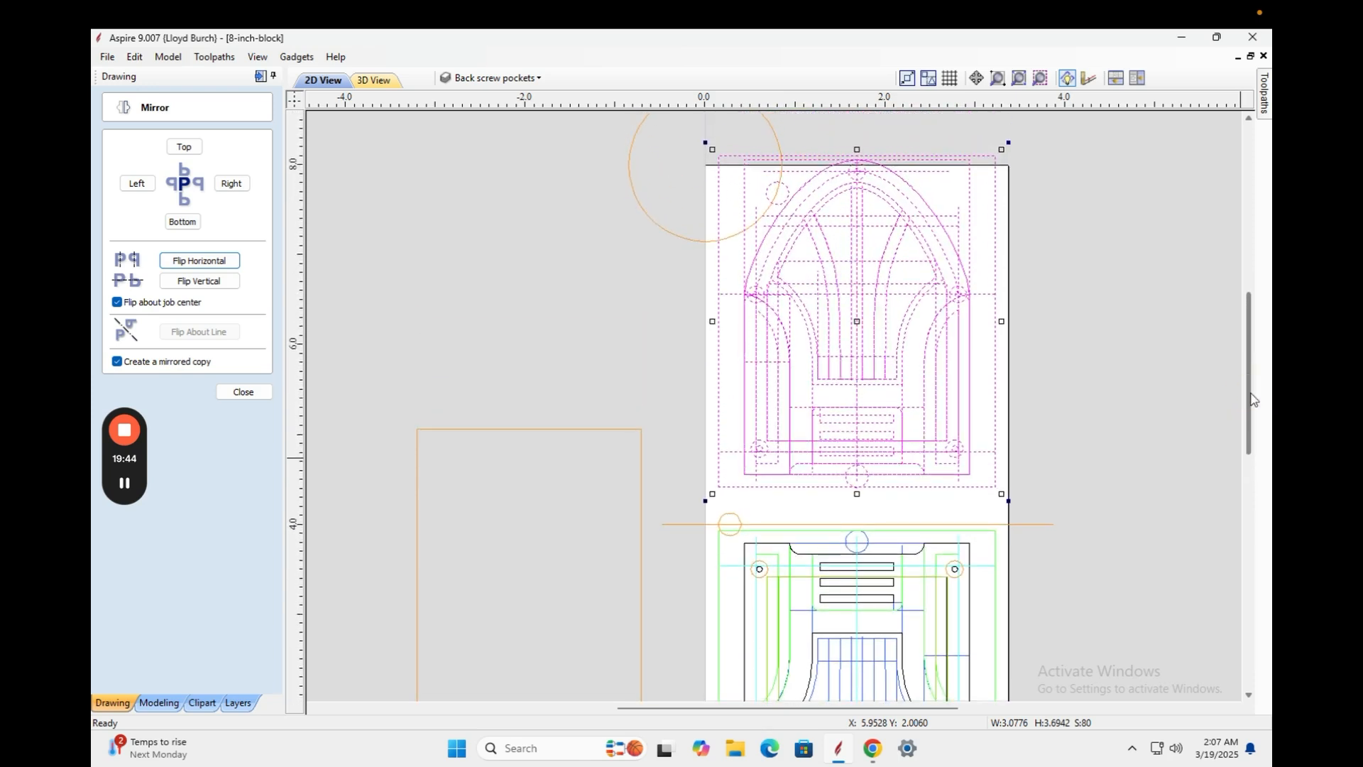
{"action": "key", "text": "Down"}
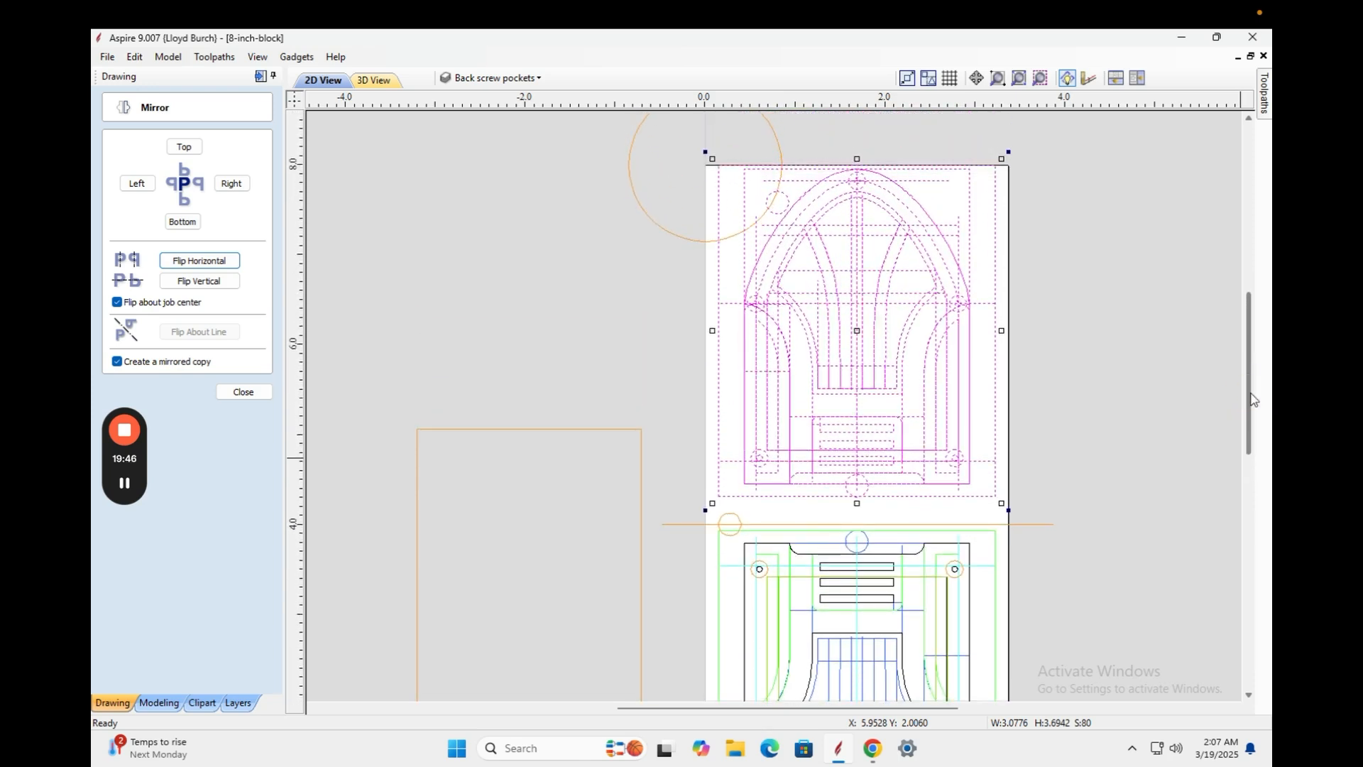
{"action": "key", "text": "Down"}
{"action": "key", "text": "Down"}
{"action": "key", "text": "Down"}
{"action": "key", "text": "Down"}
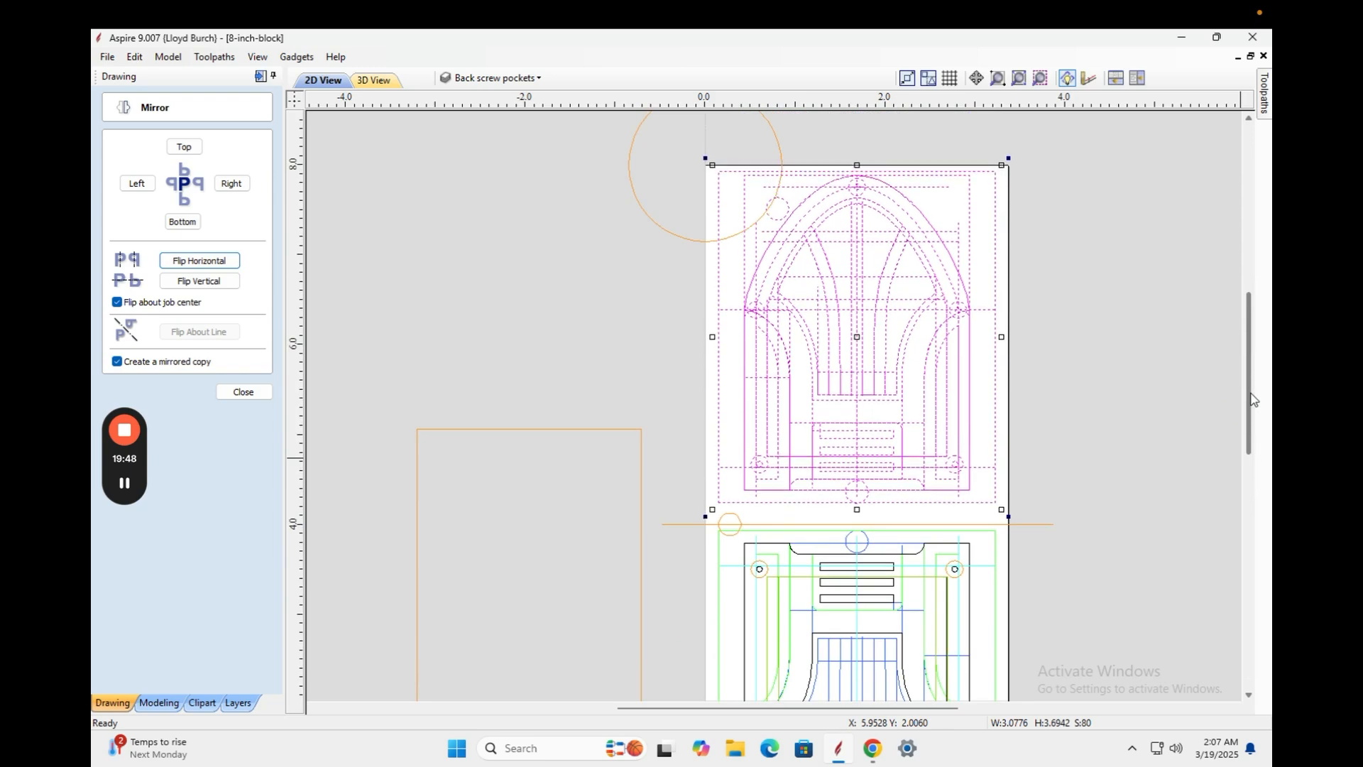
{"action": "key", "text": "Down"}
{"action": "key", "text": "Down"}
{"action": "key", "text": "Down"}
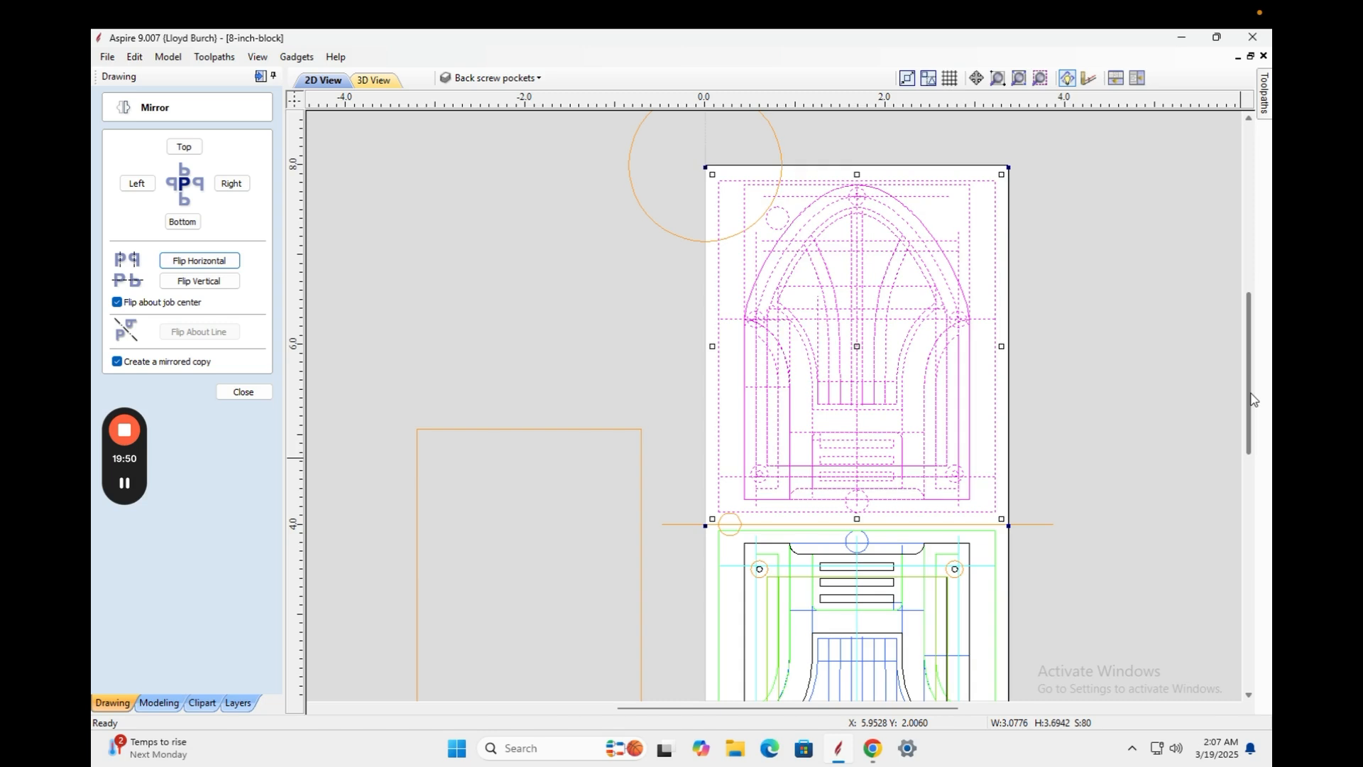
{"action": "key", "text": "Up"}
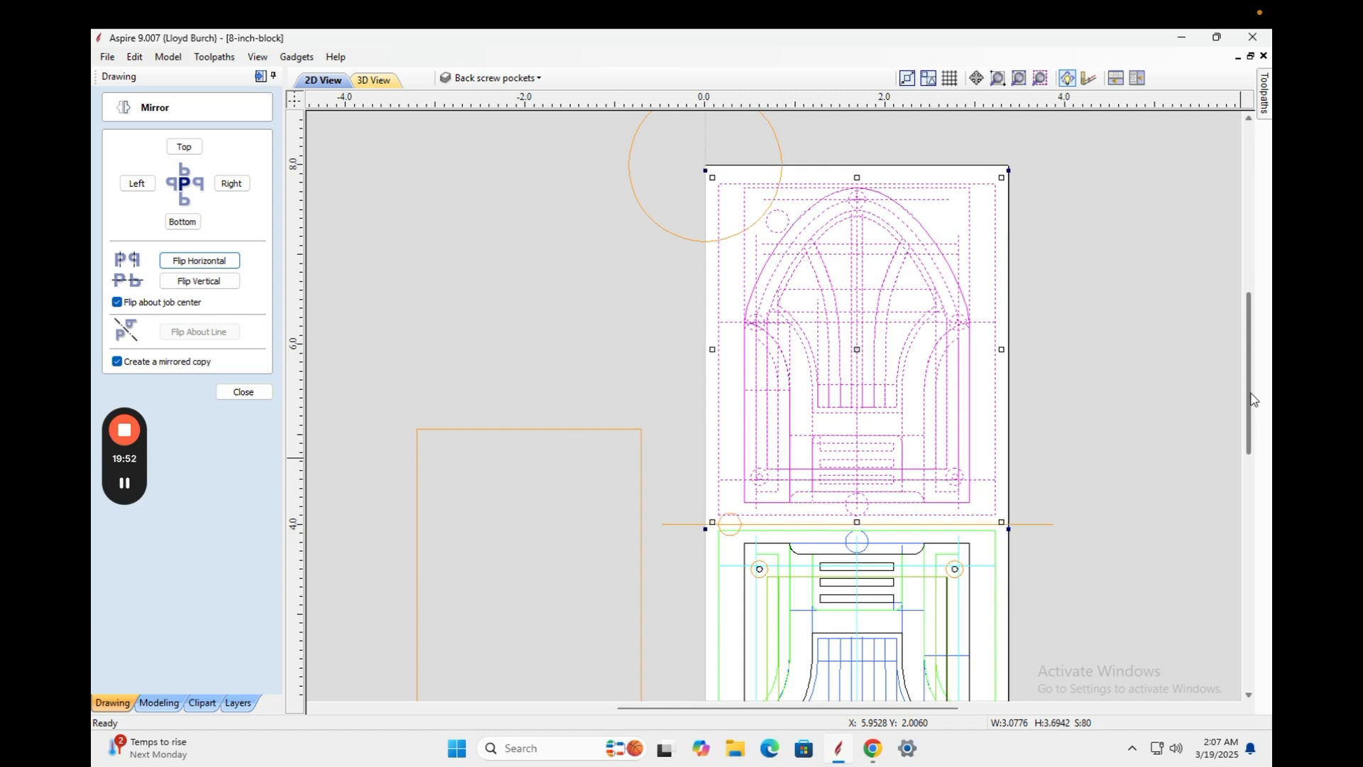
{"action": "key", "text": "Down"}
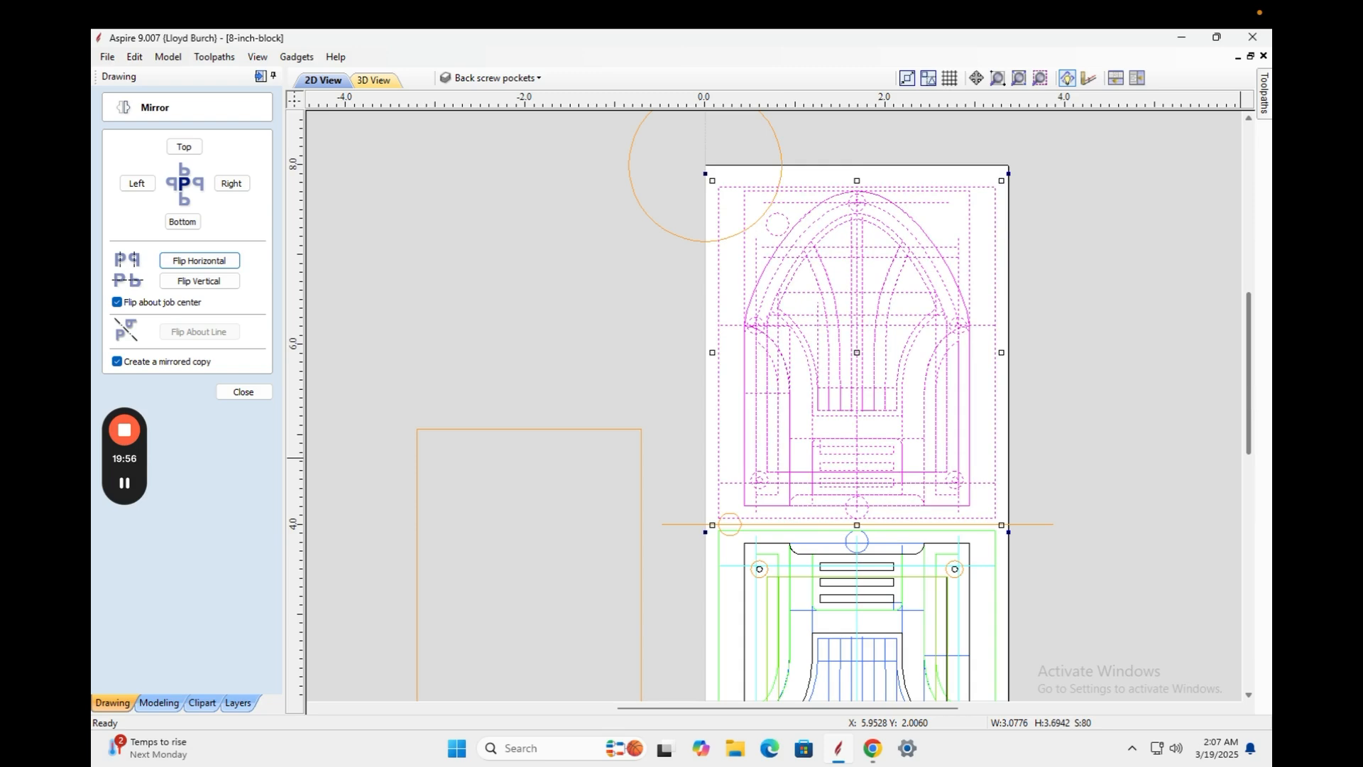
{"action": "left_click", "coordinate": [1125, 369]}
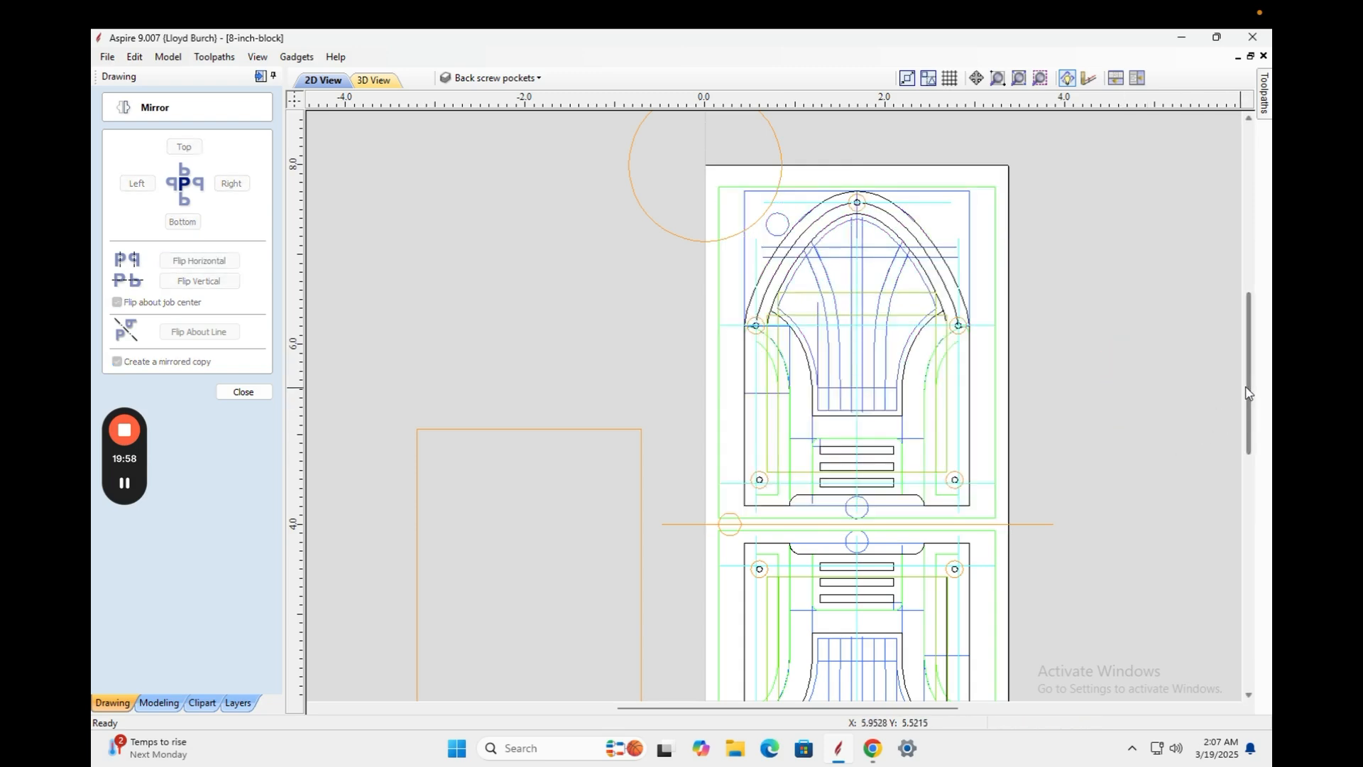
{"action": "mouse_move", "coordinate": [1249, 392]}
{"action": "left_mouse_down"}
{"action": "mouse_move", "coordinate": [1229, 404]}
{"action": "mouse_move", "coordinate": [1237, 392]}
{"action": "left_mouse_up"}
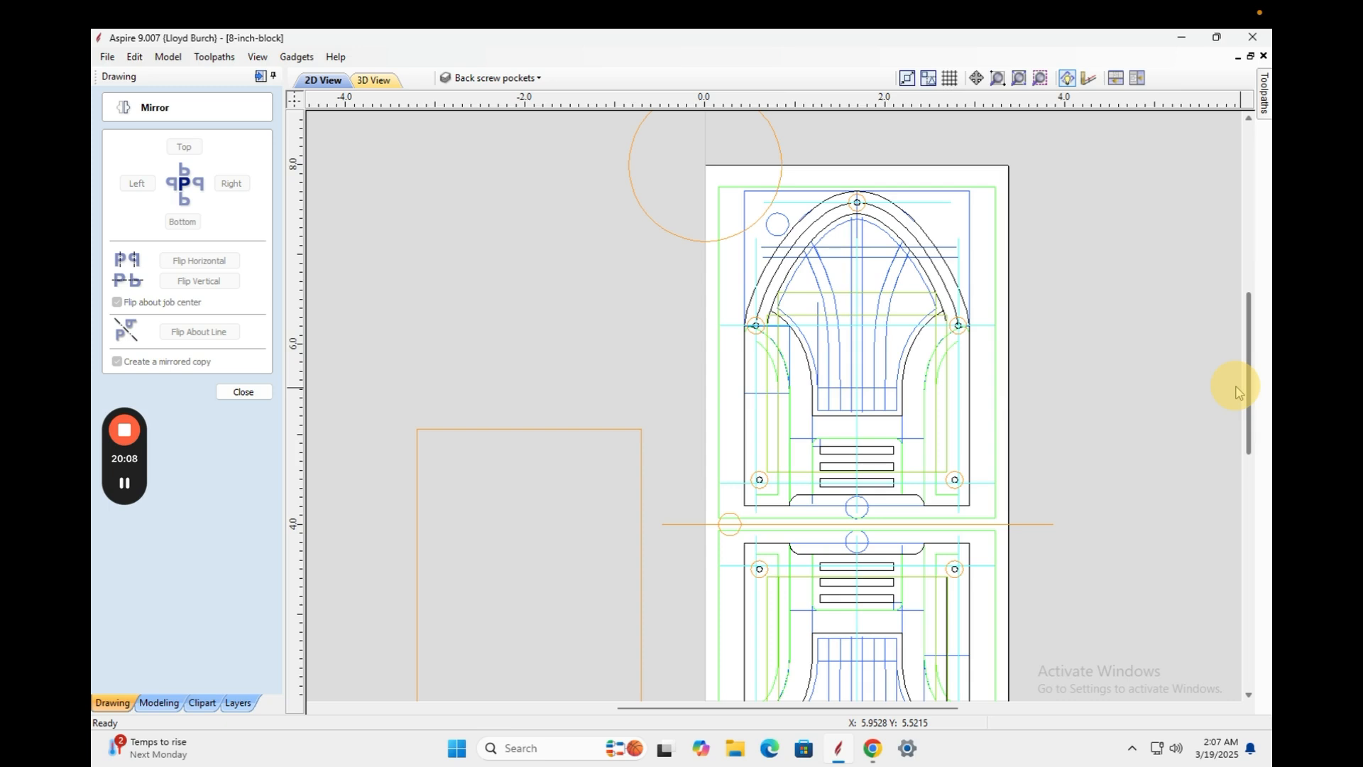
{"action": "mouse_move", "coordinate": [1237, 392]}
{"action": "left_mouse_down"}
{"action": "mouse_move", "coordinate": [1205, 468]}
{"action": "mouse_move", "coordinate": [1215, 395]}
{"action": "mouse_move", "coordinate": [1211, 462]}
{"action": "left_mouse_up"}
Flip vertical copies of the right and left magenta alignment-hole circles to the block's top.
{"action": "left_click", "coordinate": [741, 533]}
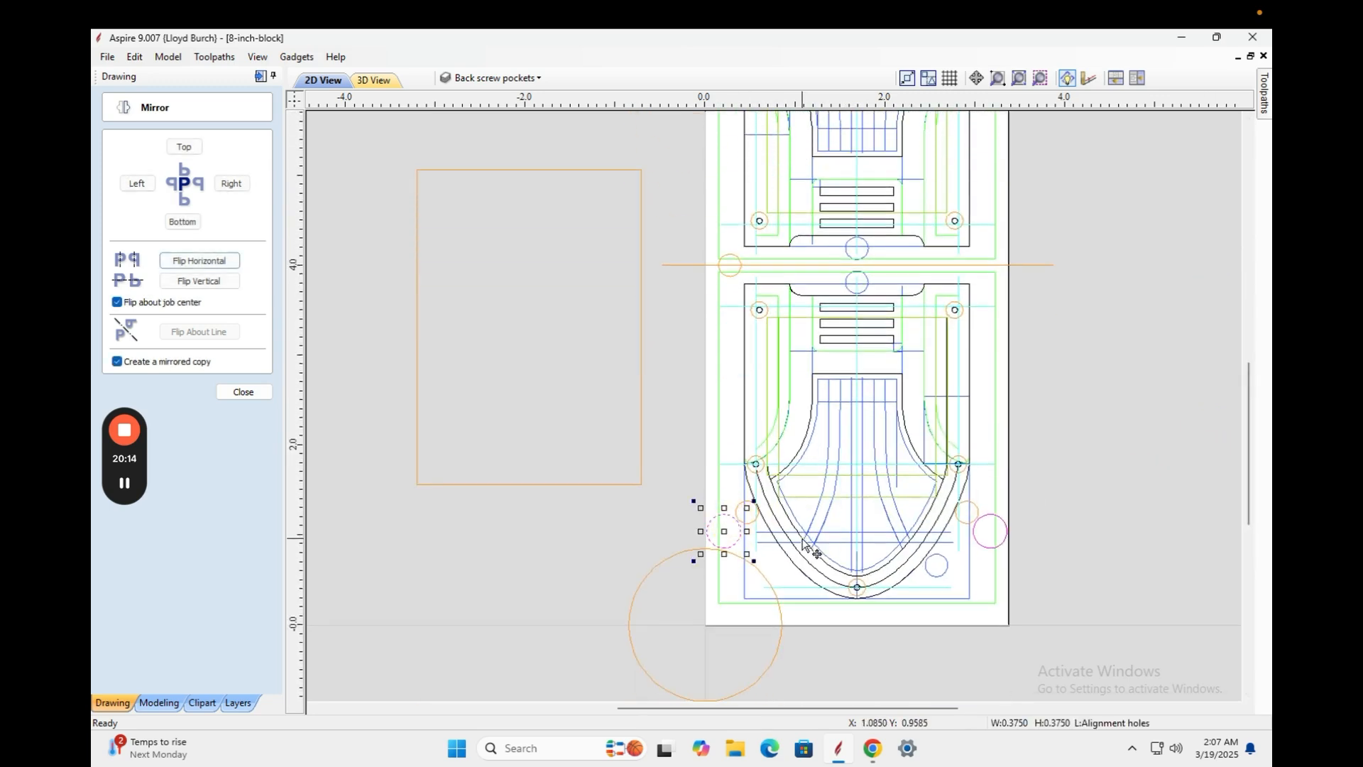
{"action": "left_click", "coordinate": [1003, 543]}
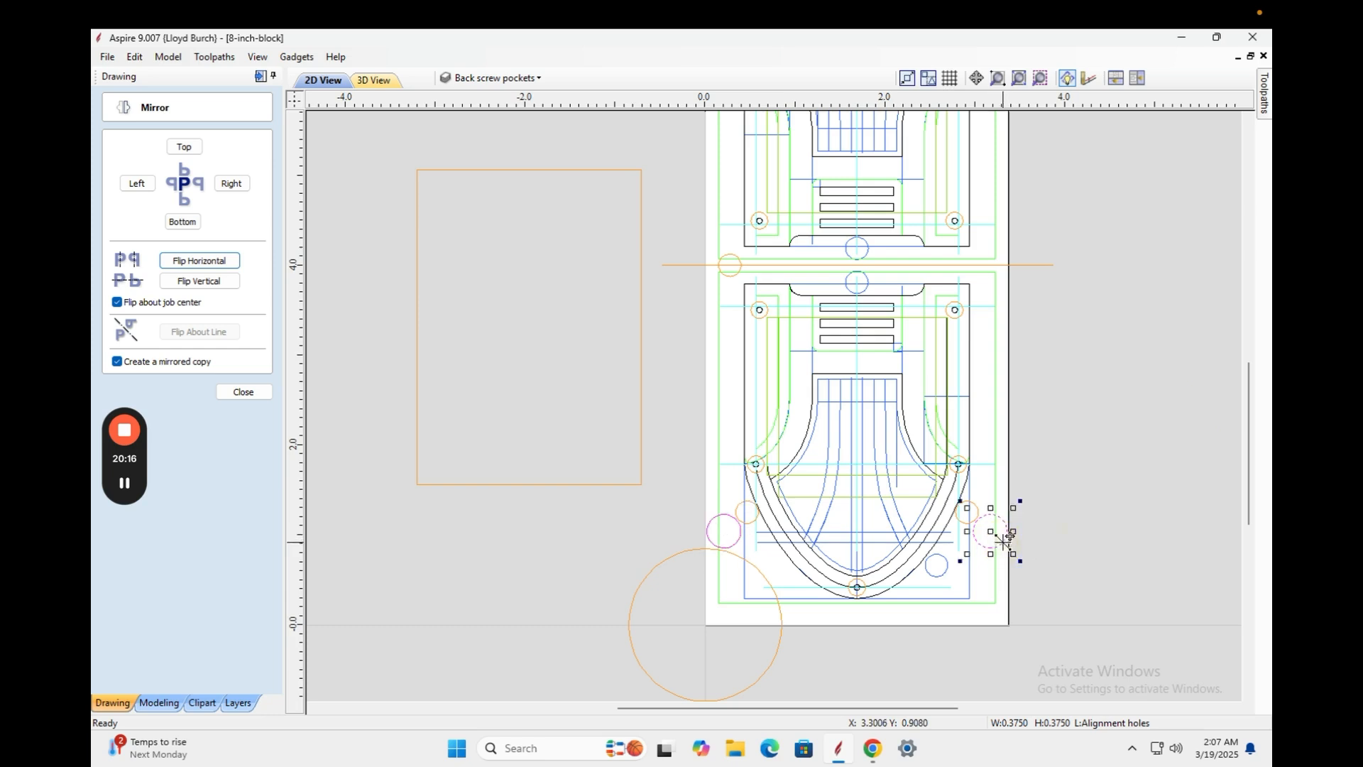
{"action": "left_click", "coordinate": [198, 283]}
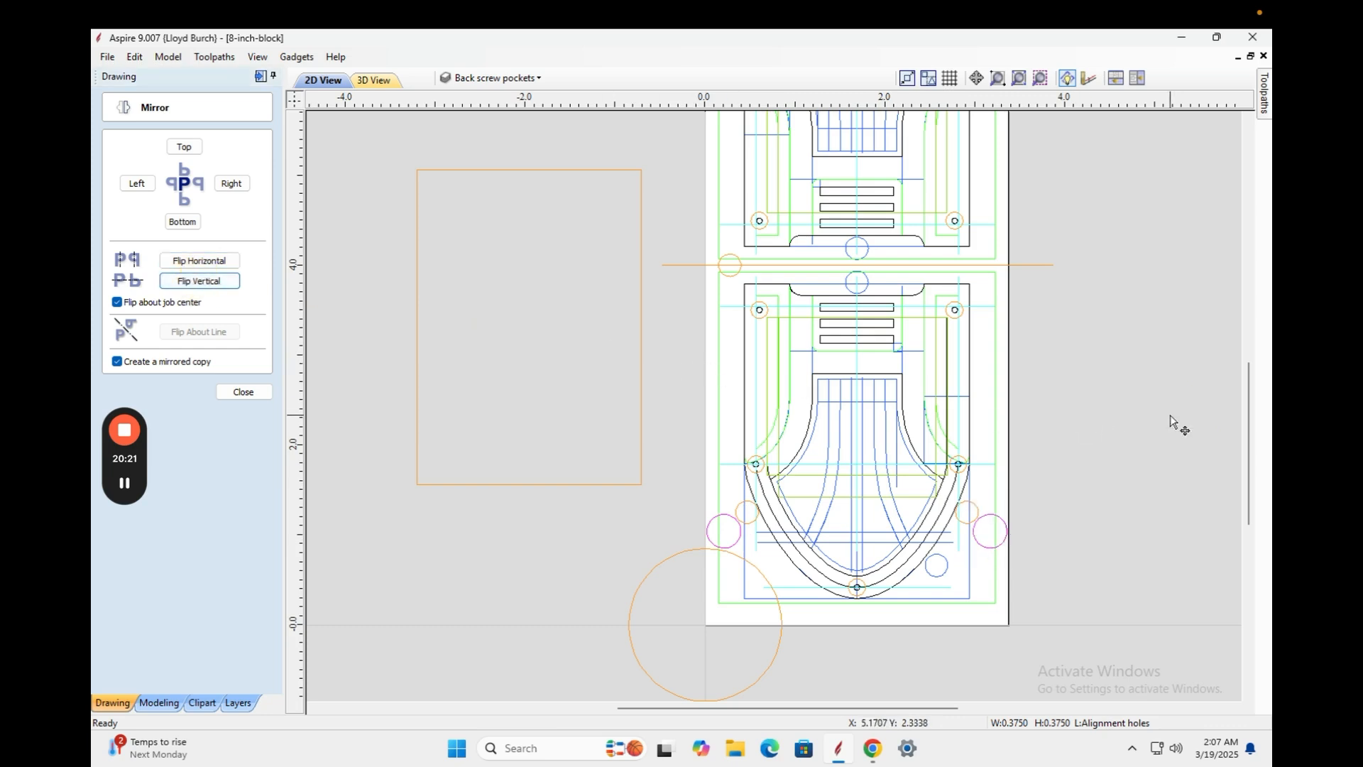
{"action": "mouse_move", "coordinate": [1251, 421]}
{"action": "left_mouse_down"}
{"action": "mouse_move", "coordinate": [1245, 355]}
{"action": "mouse_move", "coordinate": [1244, 383]}
{"action": "left_mouse_up"}
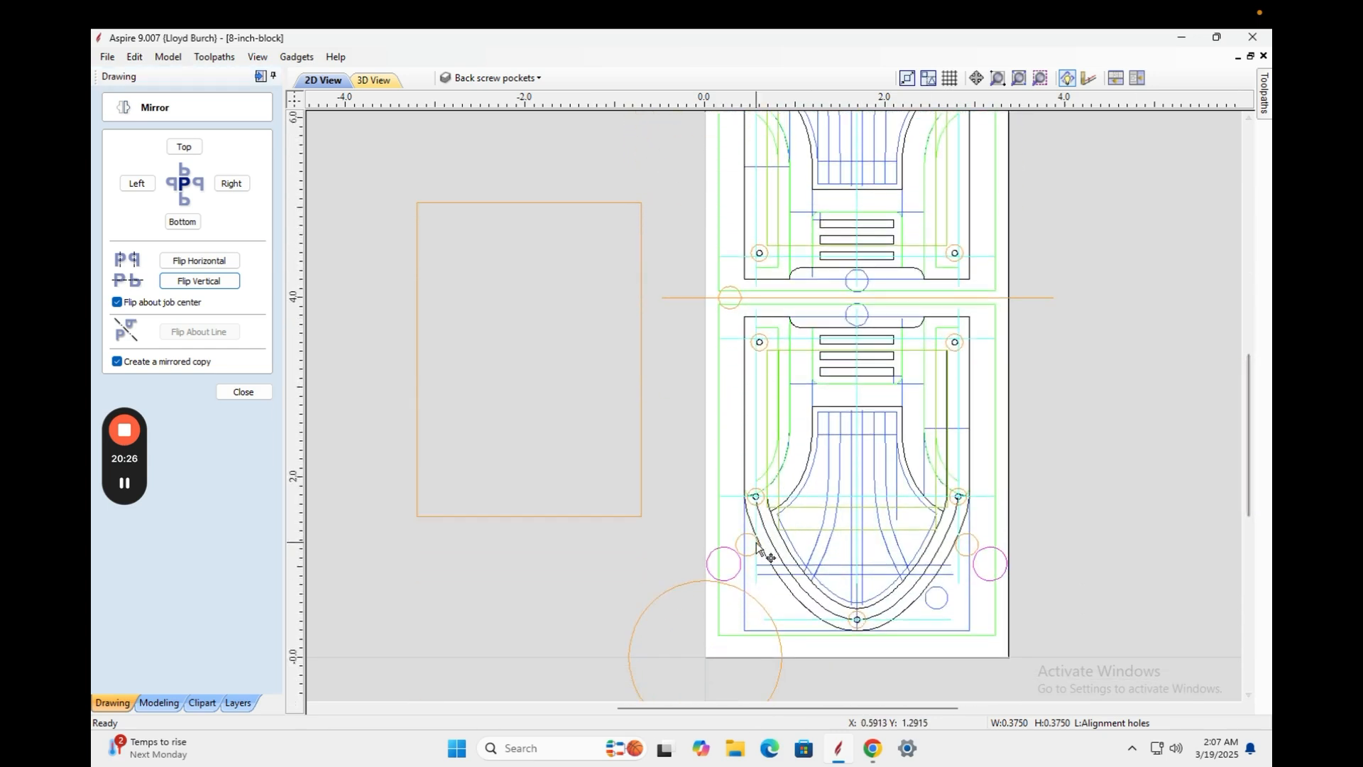
{"action": "left_click", "coordinate": [732, 547]}
{"action": "left_click", "coordinate": [437, 406]}
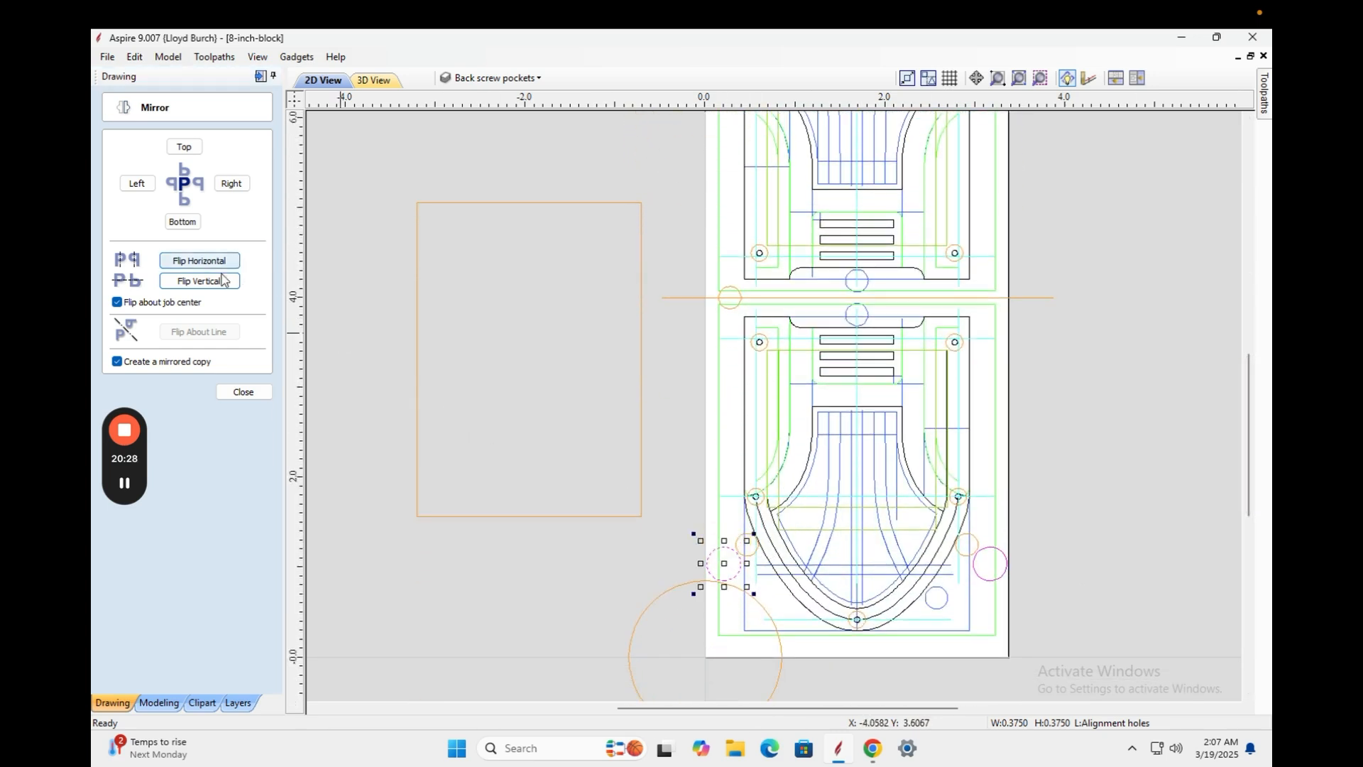
{"action": "left_click_drag", "start_coordinate": [1244, 461], "coordinate": [1247, 411]}
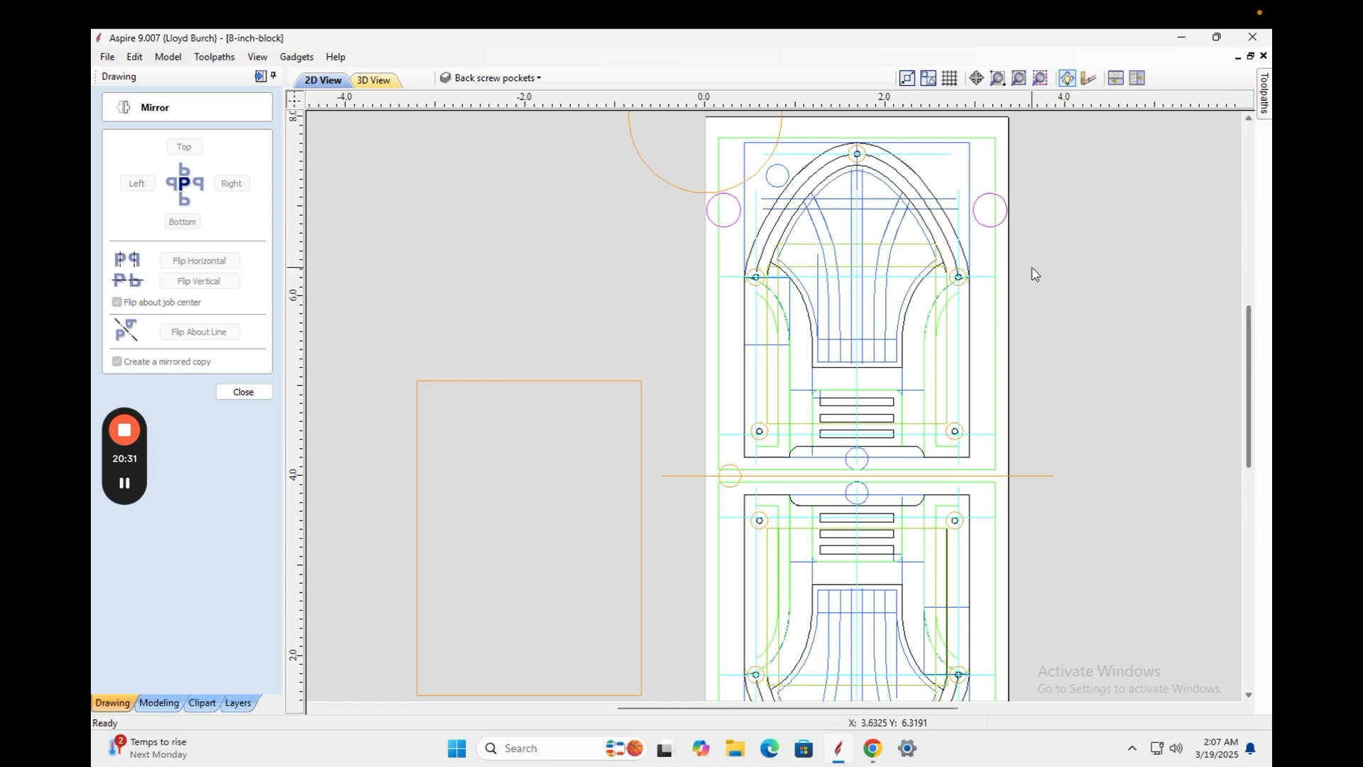
{"action": "left_click", "coordinate": [989, 227]}
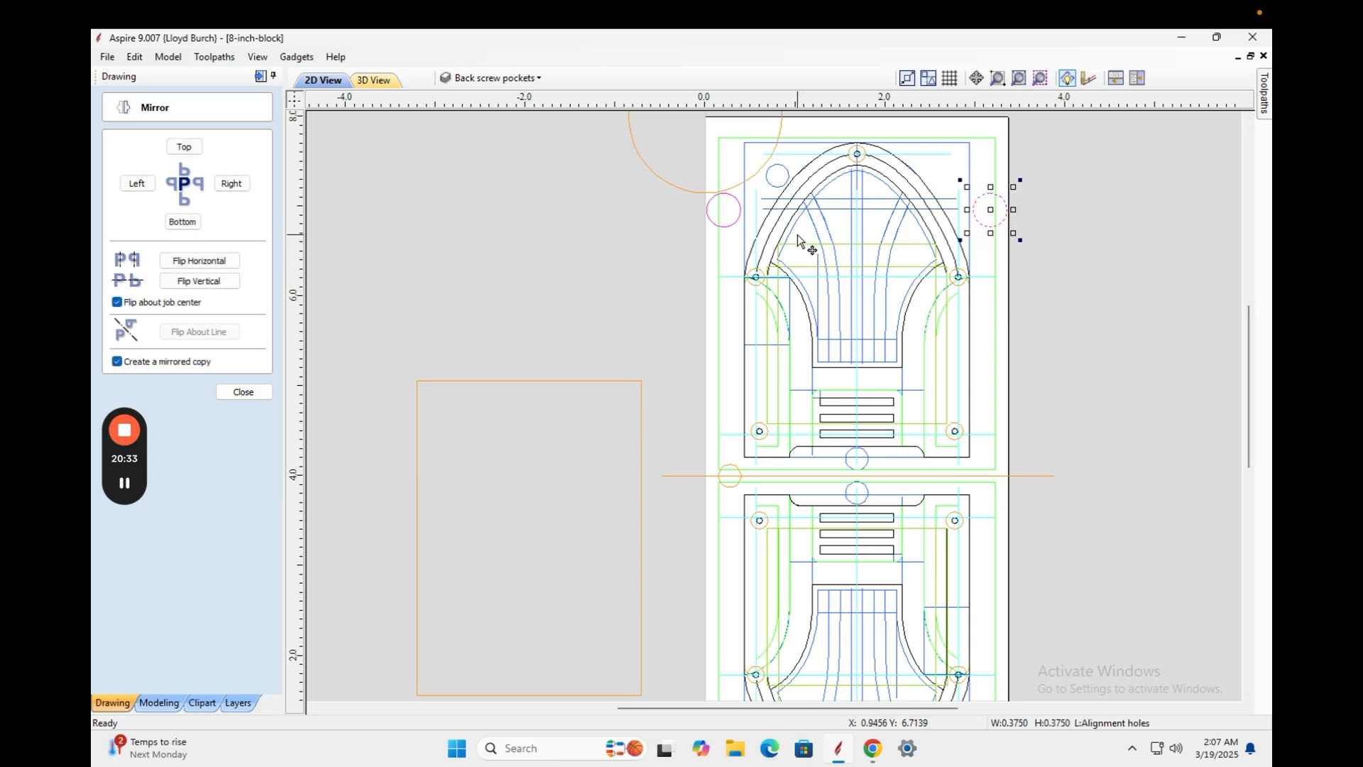
{"action": "left_click", "coordinate": [725, 228]}
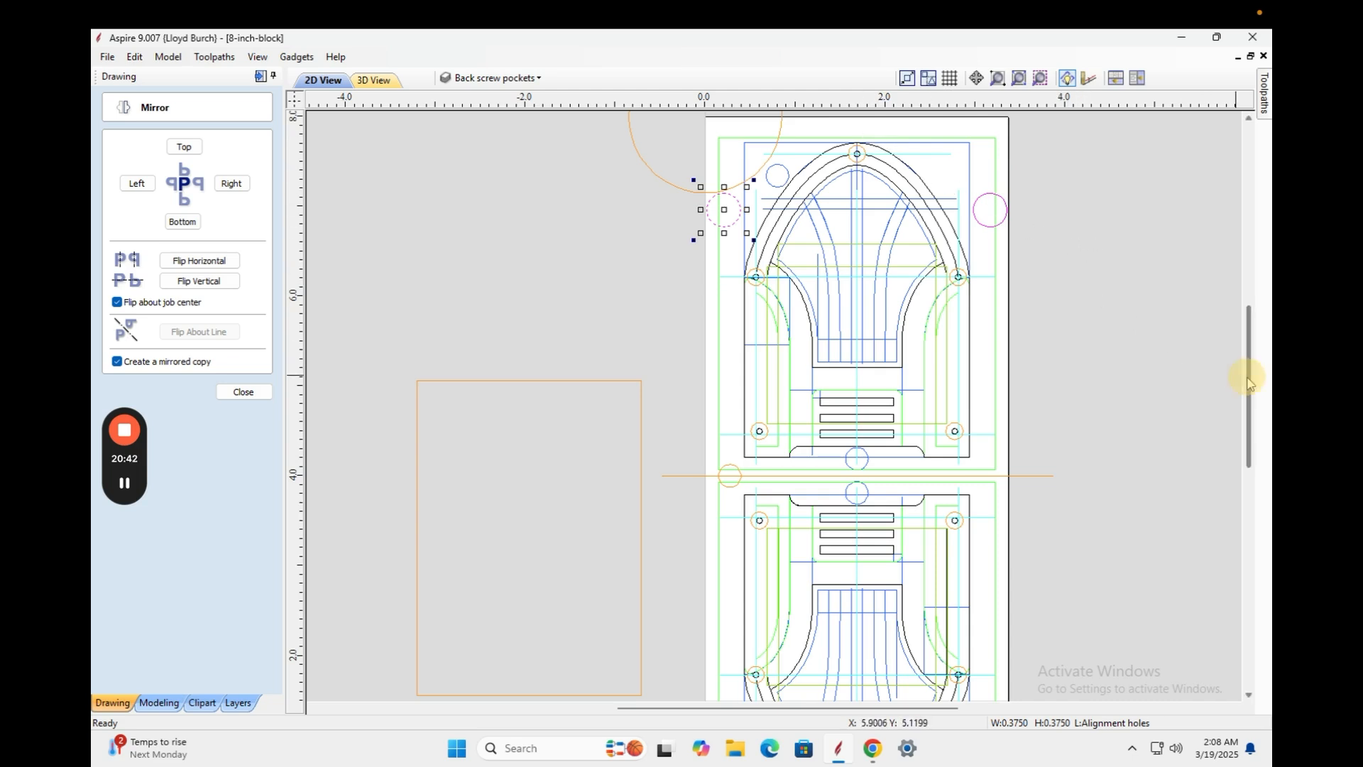
{"action": "mouse_move", "coordinate": [1250, 383]}
{"action": "left_mouse_down"}
{"action": "mouse_move", "coordinate": [1224, 451]}
{"action": "mouse_move", "coordinate": [1242, 414]}
{"action": "mouse_move", "coordinate": [1240, 372]}
{"action": "mouse_move", "coordinate": [1237, 396]}
{"action": "left_mouse_up"}
{"action": "scroll", "coordinate": [1068, 369], "scroll_direction": "down", "scroll_amount": 1}
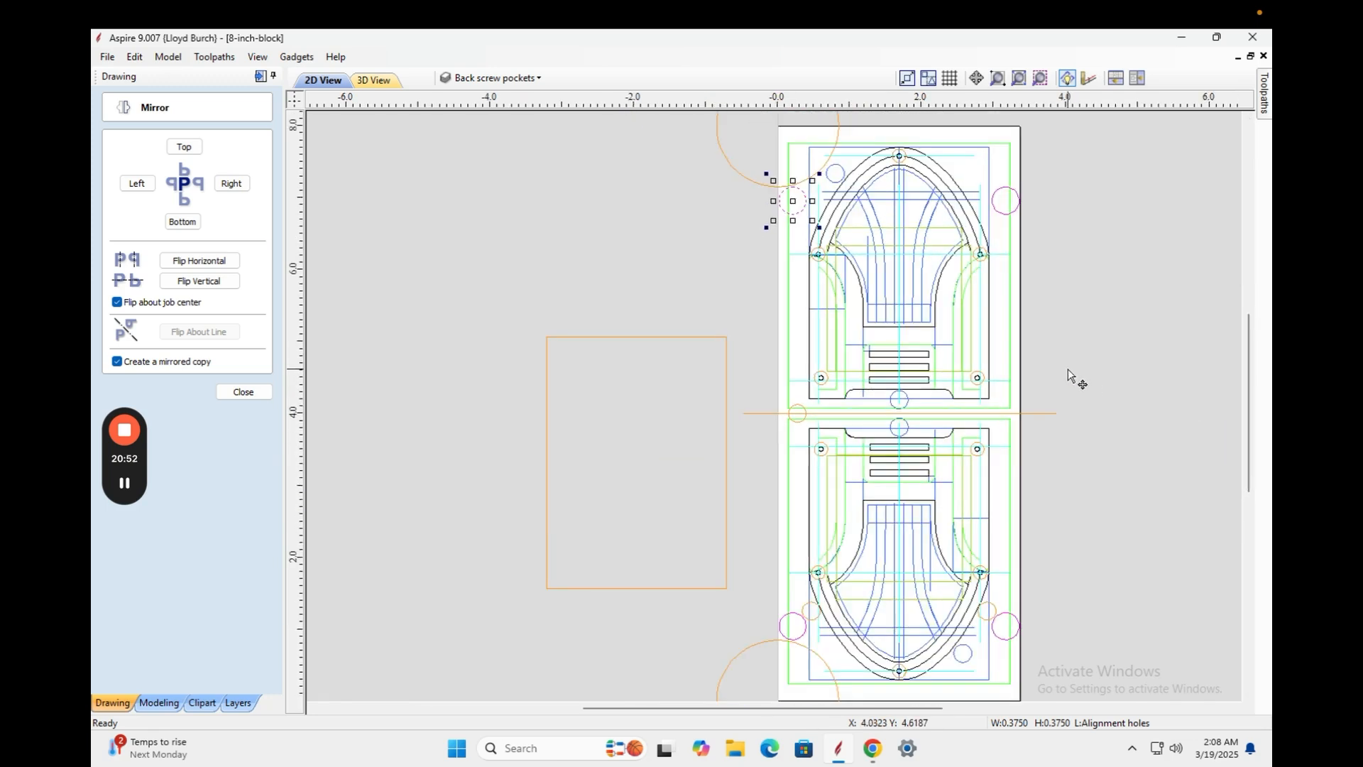
Close the mirror options, switch to the 3D view, and recalculate the toolpaths for preview.
{"action": "left_click", "coordinate": [244, 392]}
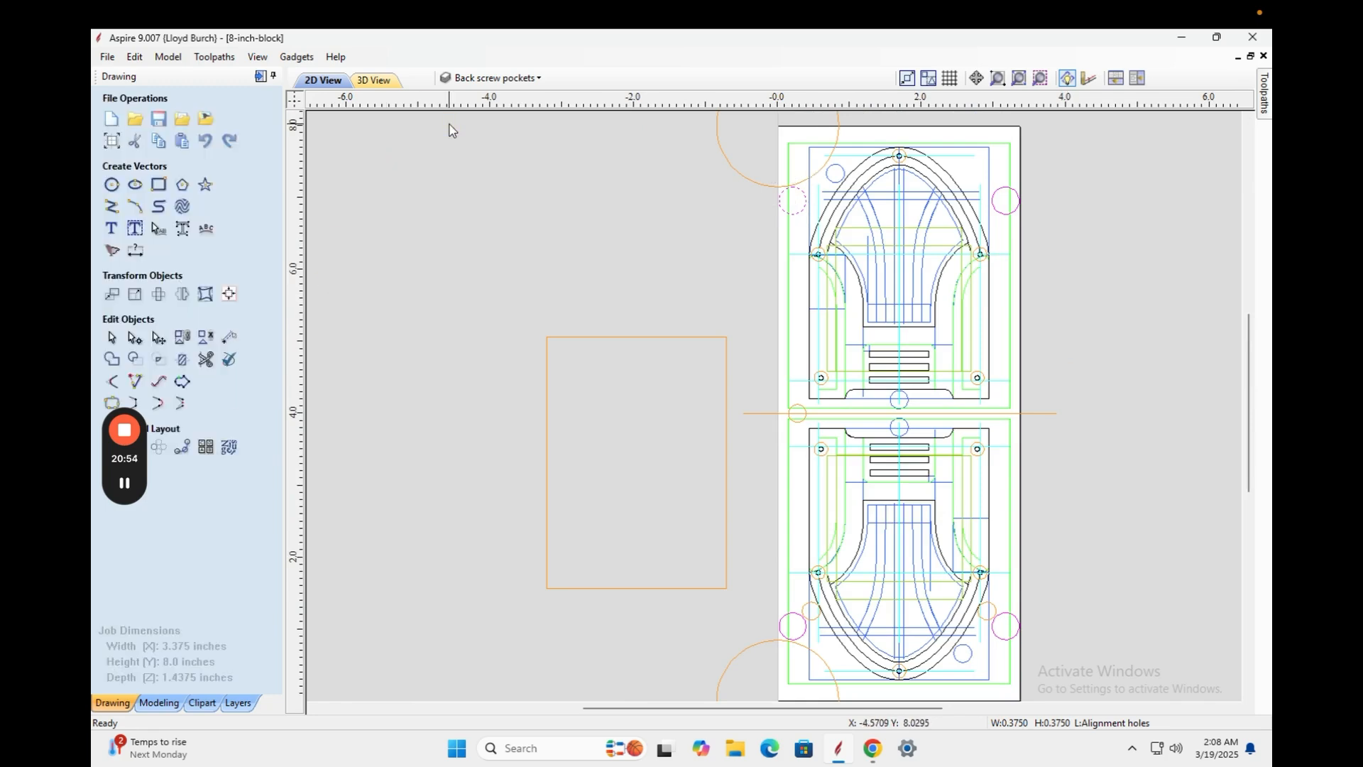
{"action": "left_click", "coordinate": [372, 80]}
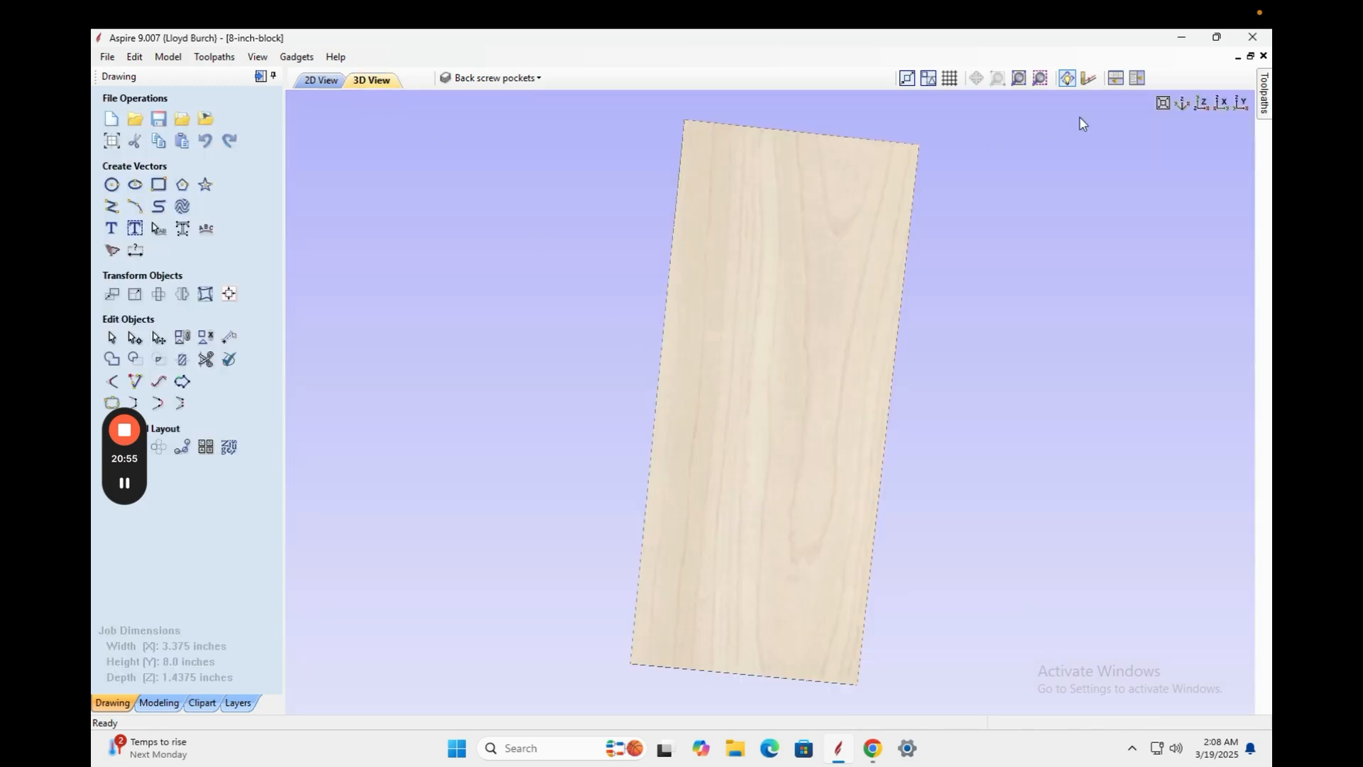
{"action": "left_click", "coordinate": [1263, 100]}
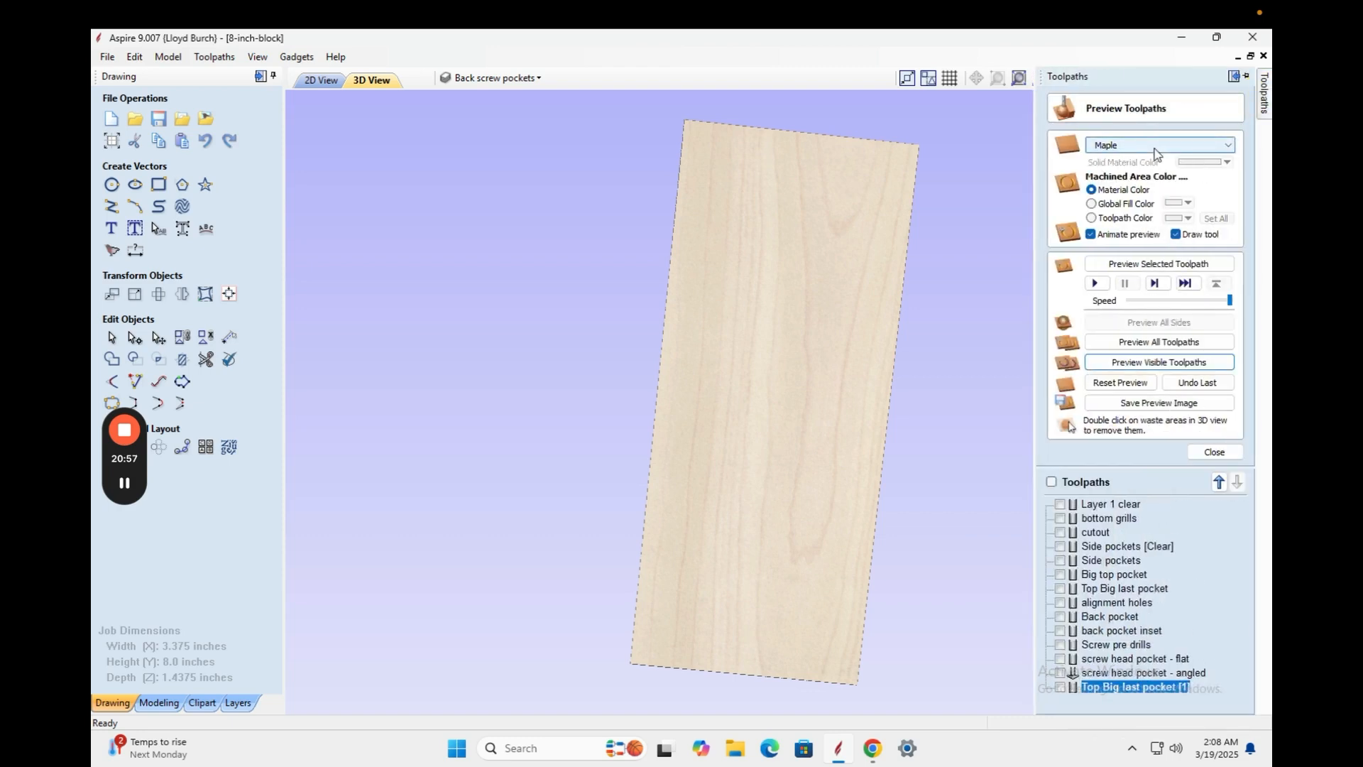
{"action": "left_click", "coordinate": [1244, 79]}
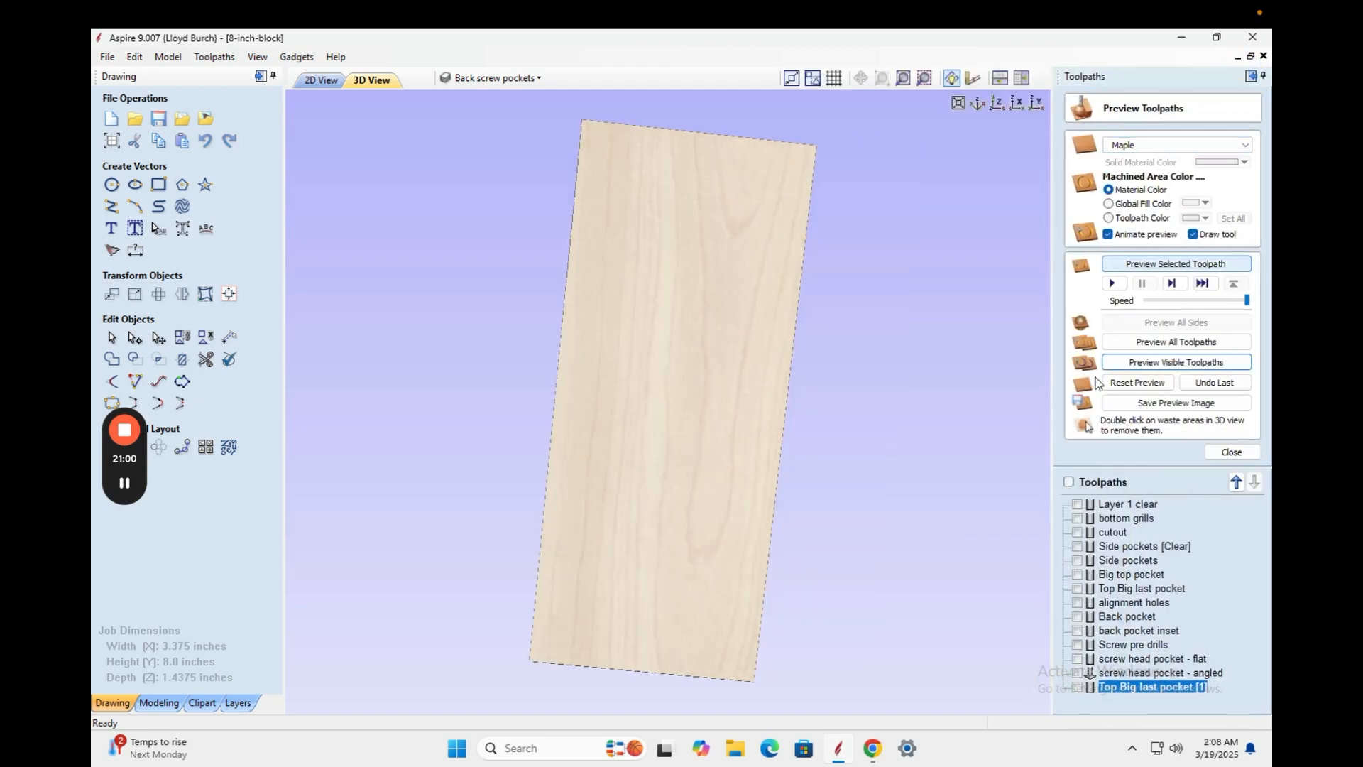
{"action": "right_click", "coordinate": [1123, 534]}
{"action": "left_click", "coordinate": [1179, 660]}
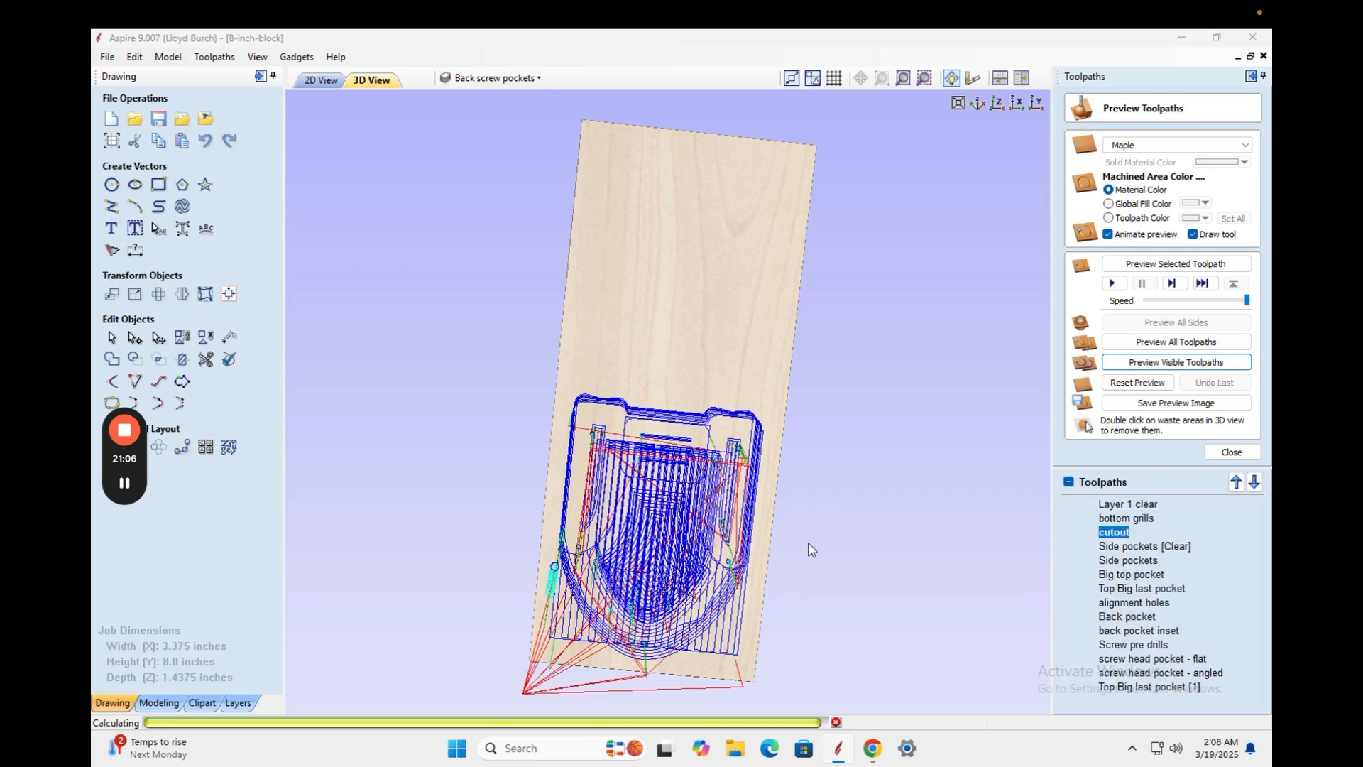
{"action": "left_click", "coordinate": [681, 445]}
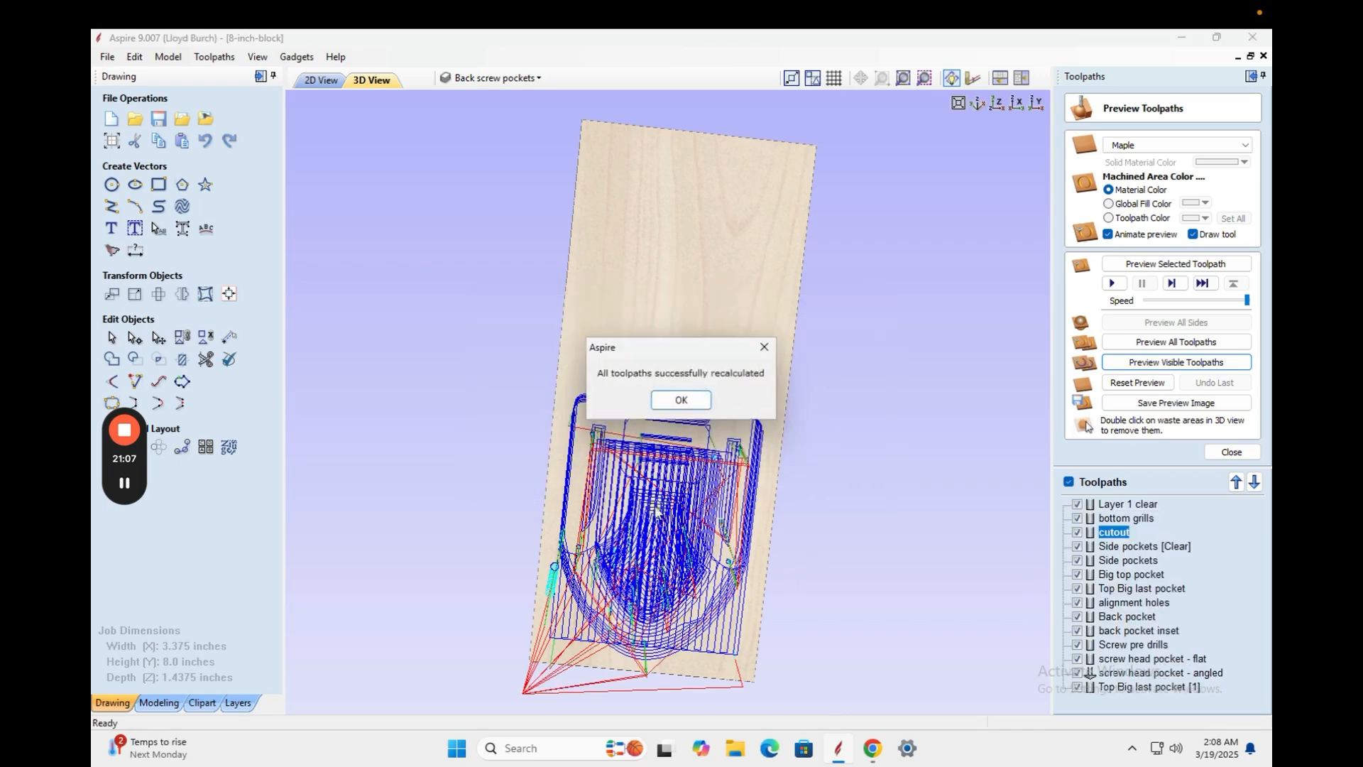
{"action": "left_click", "coordinate": [683, 399]}
{"action": "left_click_drag", "start_coordinate": [638, 527], "coordinate": [743, 431]}
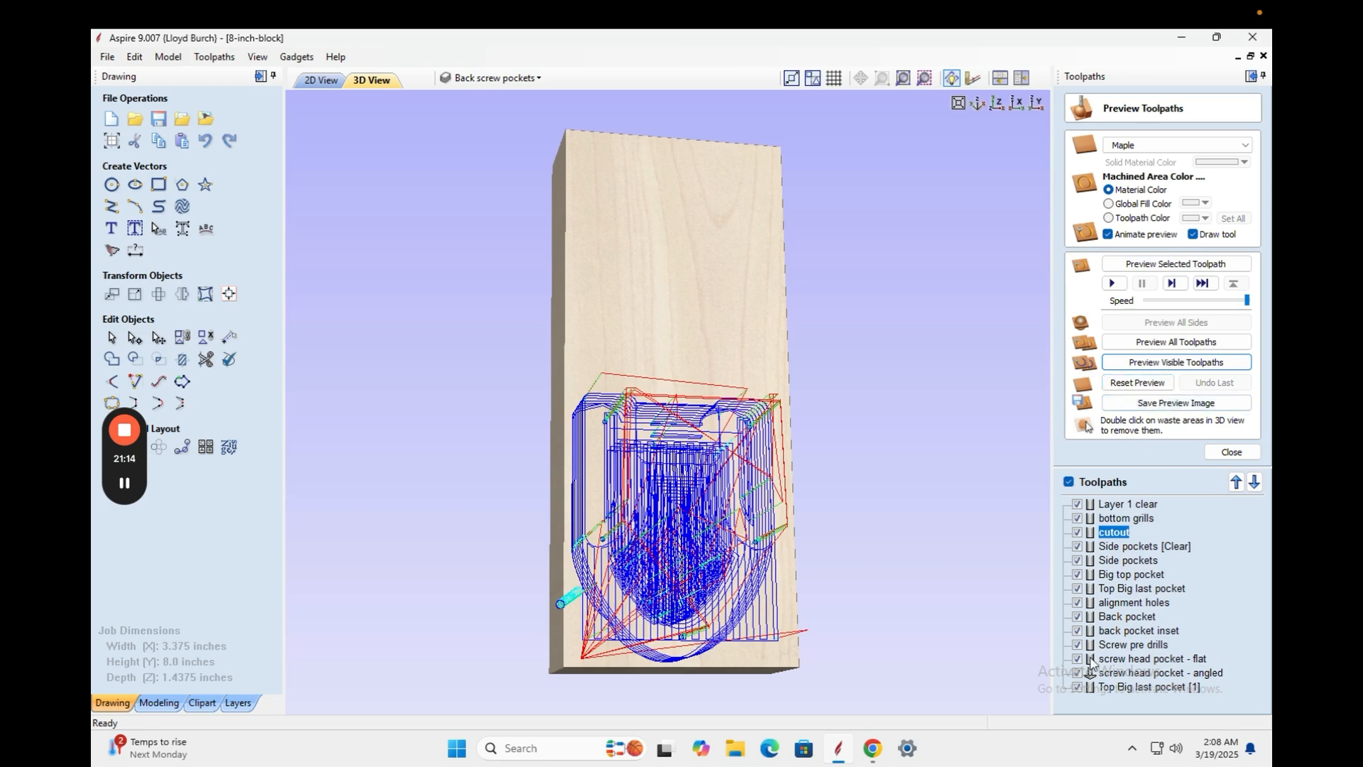
Hide the screw and back-pocket toolpaths, preview only the pockets, then open 'alignment holes'.
{"action": "left_click", "coordinate": [1077, 688]}
{"action": "left_click", "coordinate": [1077, 660]}
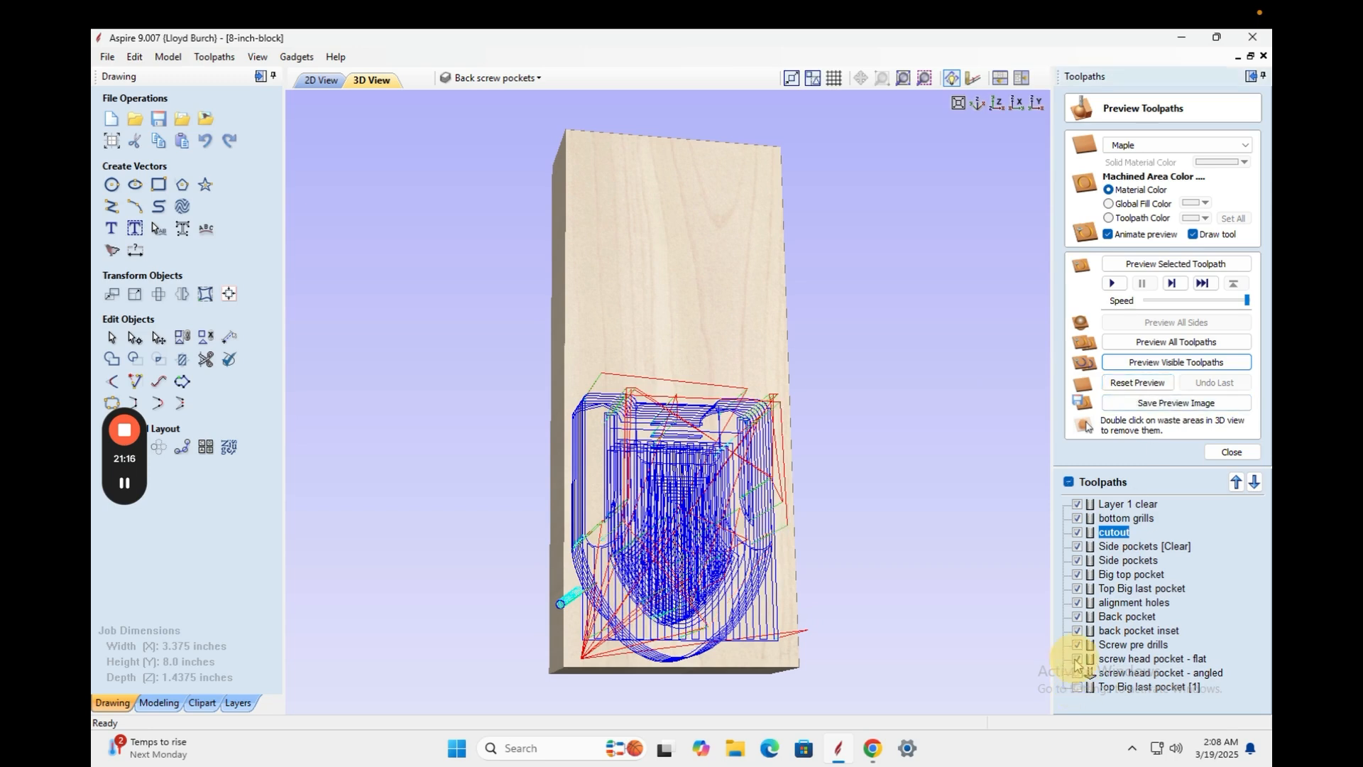
{"action": "left_click", "coordinate": [1077, 645]}
{"action": "left_click", "coordinate": [1077, 631]}
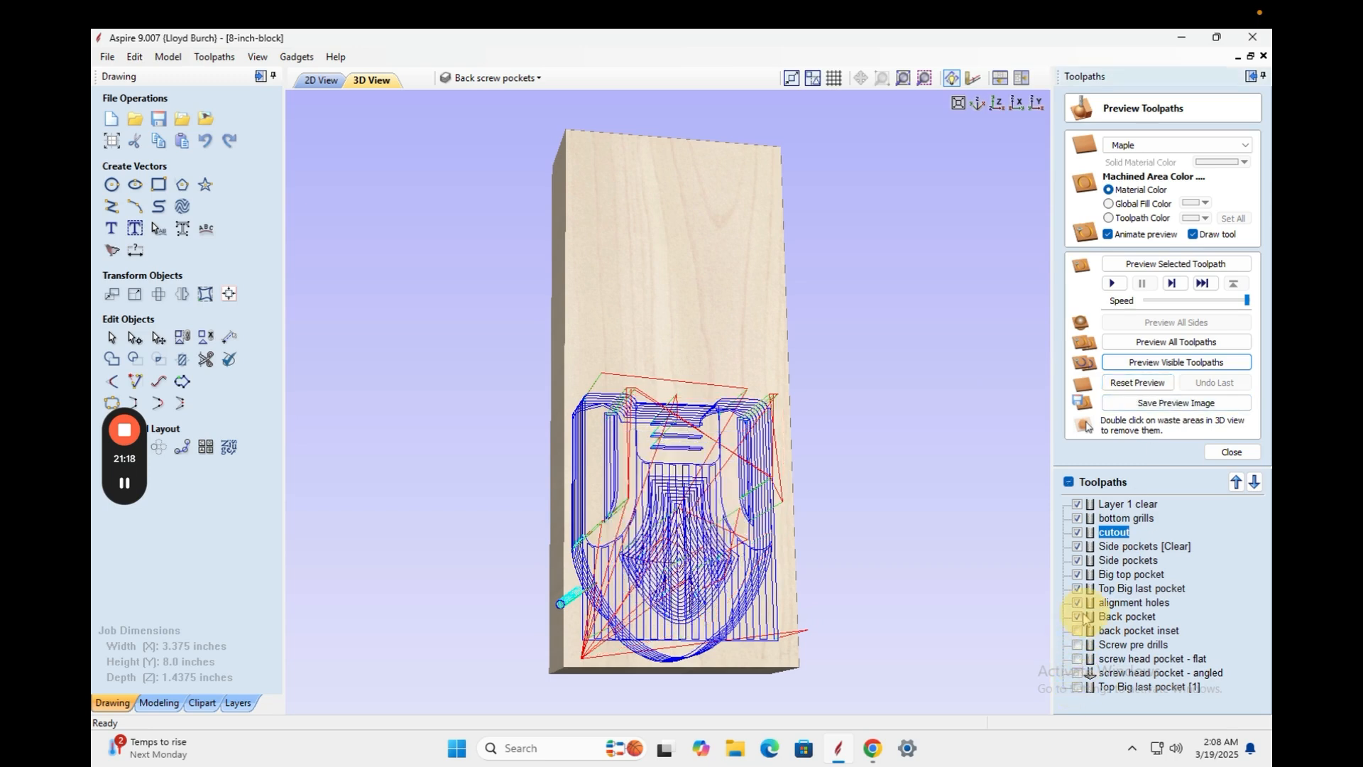
{"action": "left_click", "coordinate": [1172, 363]}
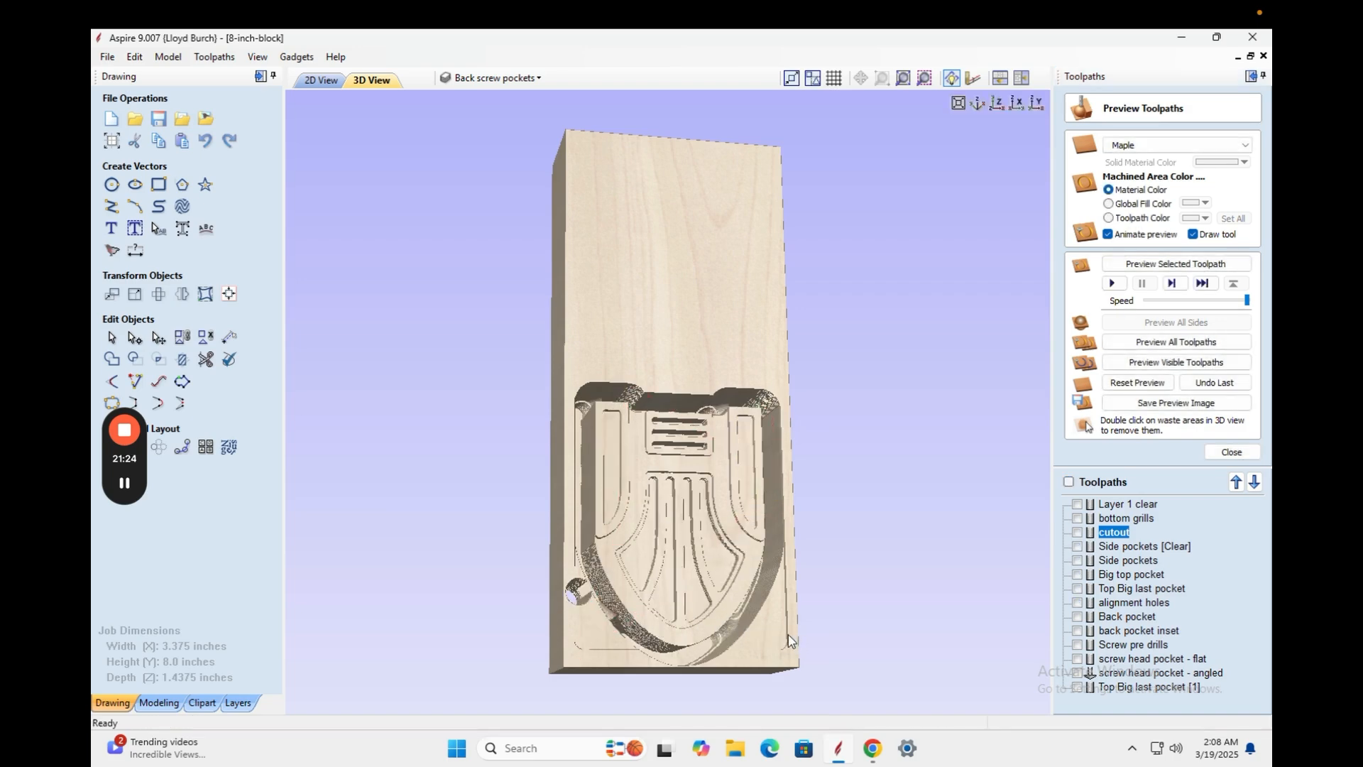
{"action": "left_click_drag", "start_coordinate": [802, 641], "coordinate": [785, 572]}
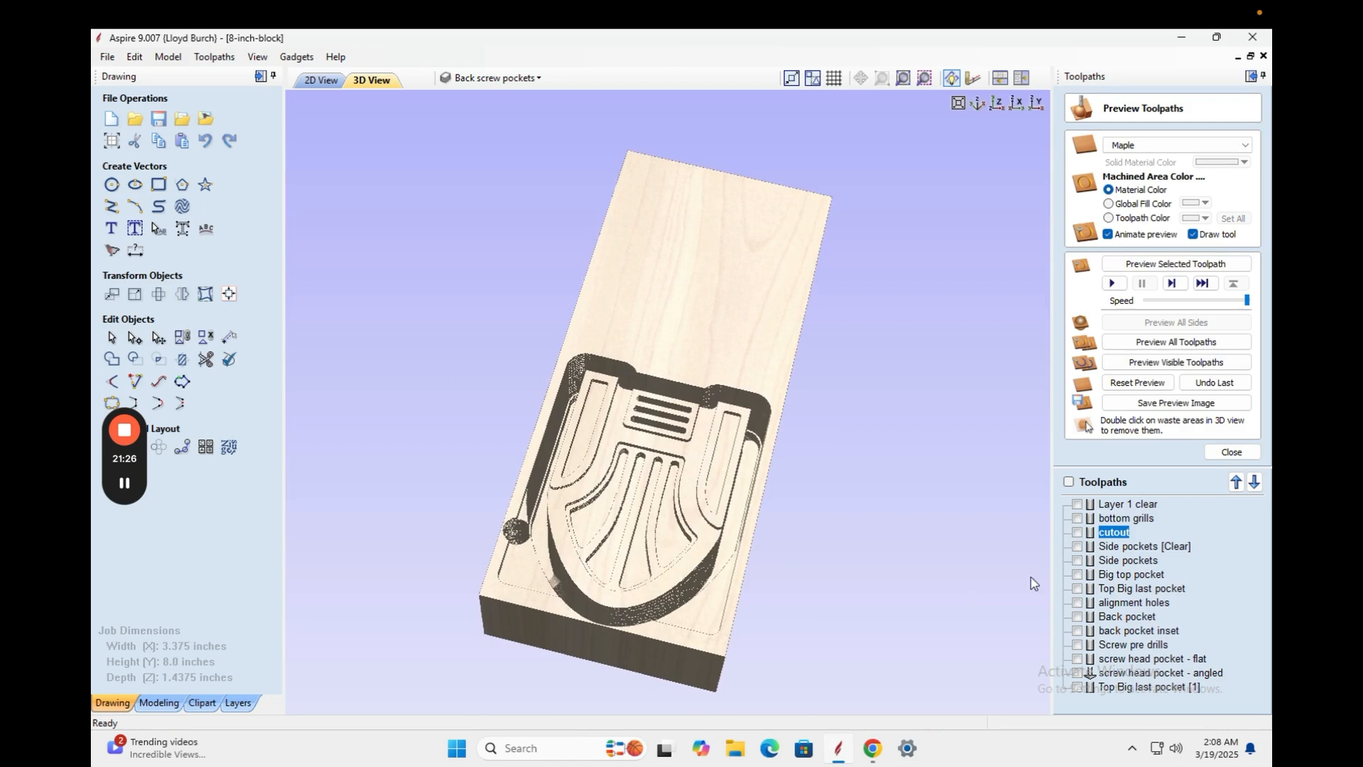
{"action": "double_click", "coordinate": [1111, 604]}
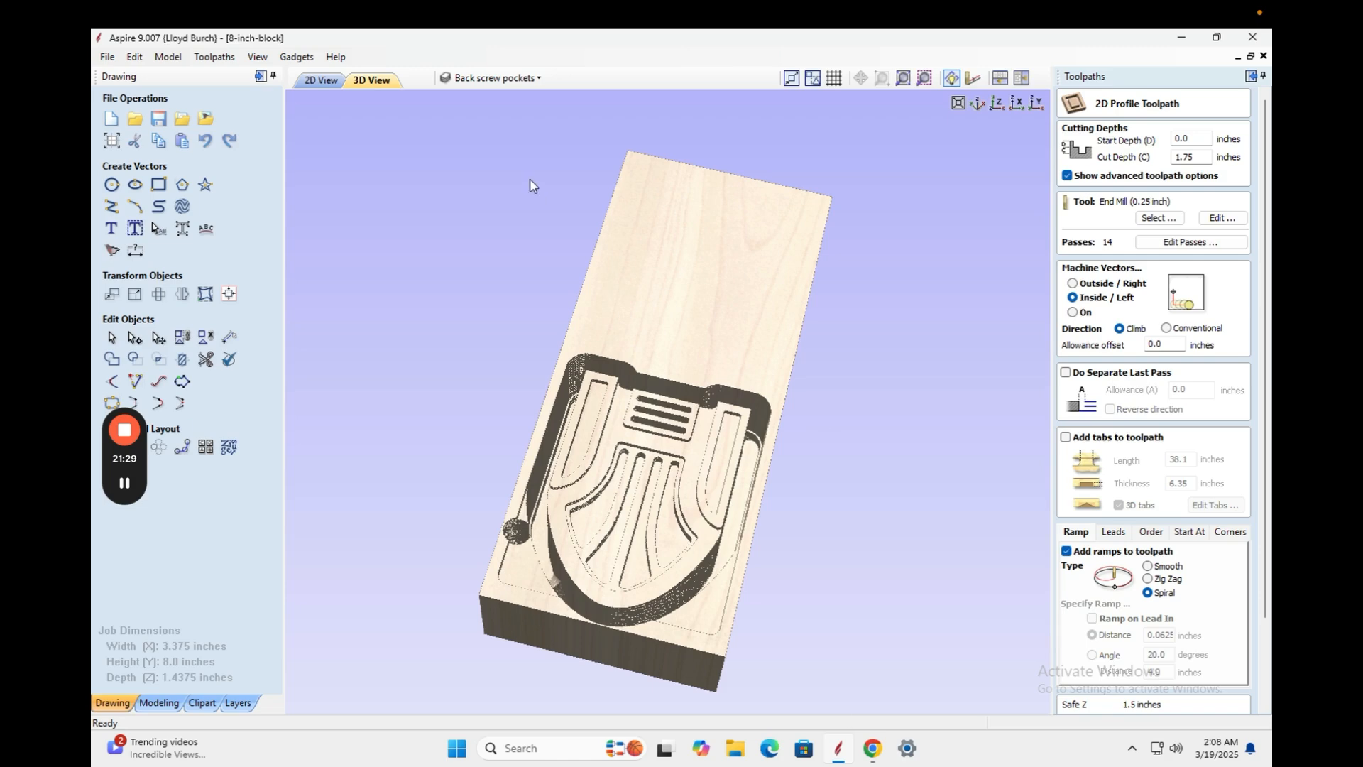
Select both alignment circles in 2D and recalculate the alignment holes toolpath, accepting the cut-through warning.
{"action": "left_click", "coordinate": [316, 80]}
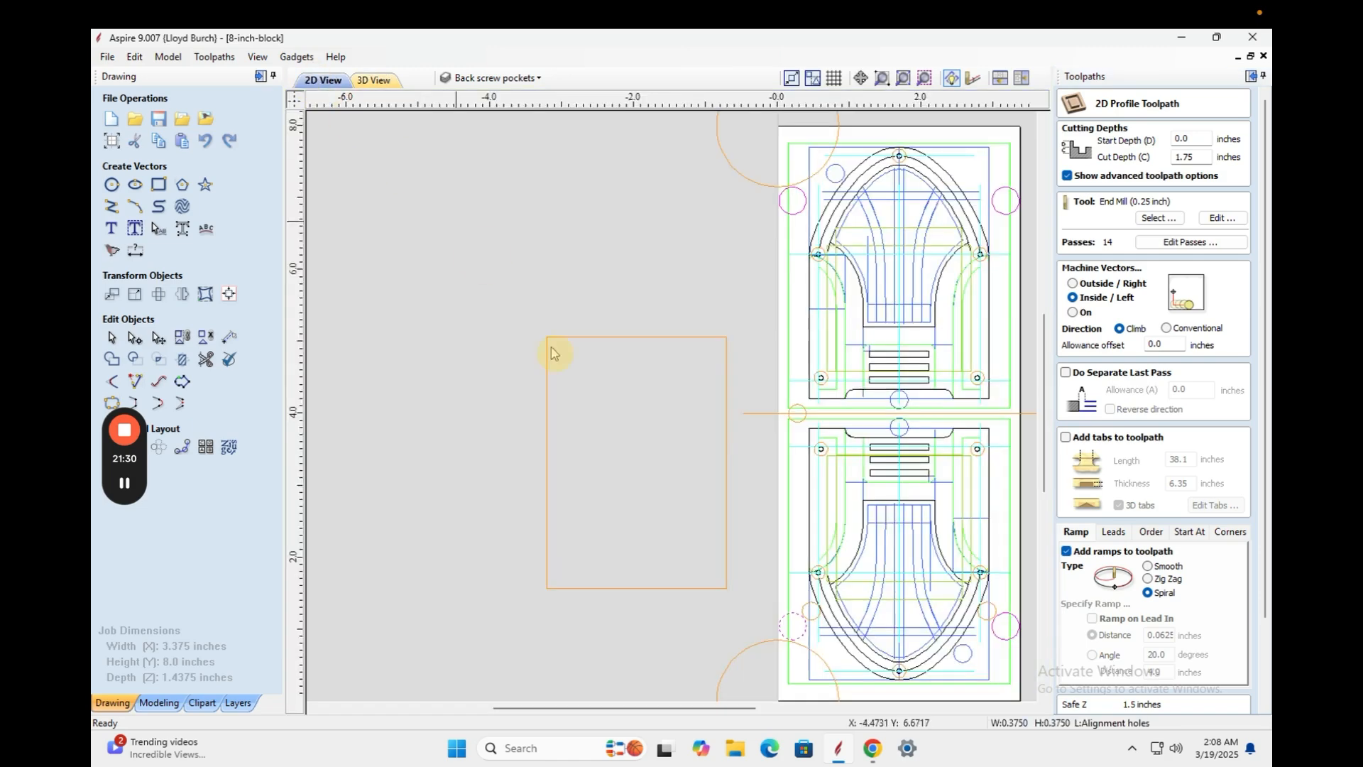
{"action": "left_click", "coordinate": [999, 639], "text": "shift"}
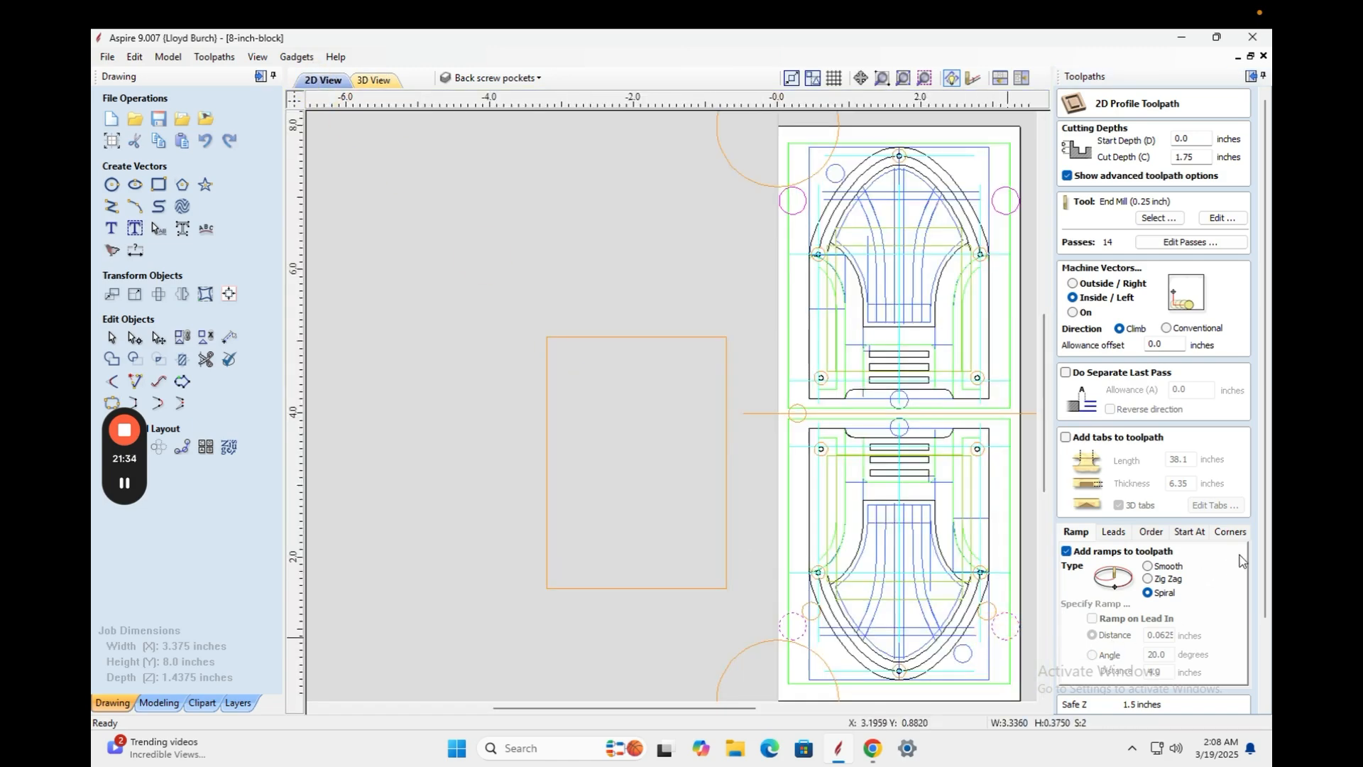
{"action": "scroll", "coordinate": [1242, 560], "scroll_direction": "down", "scroll_amount": 3}
{"action": "left_click", "coordinate": [1104, 703]}
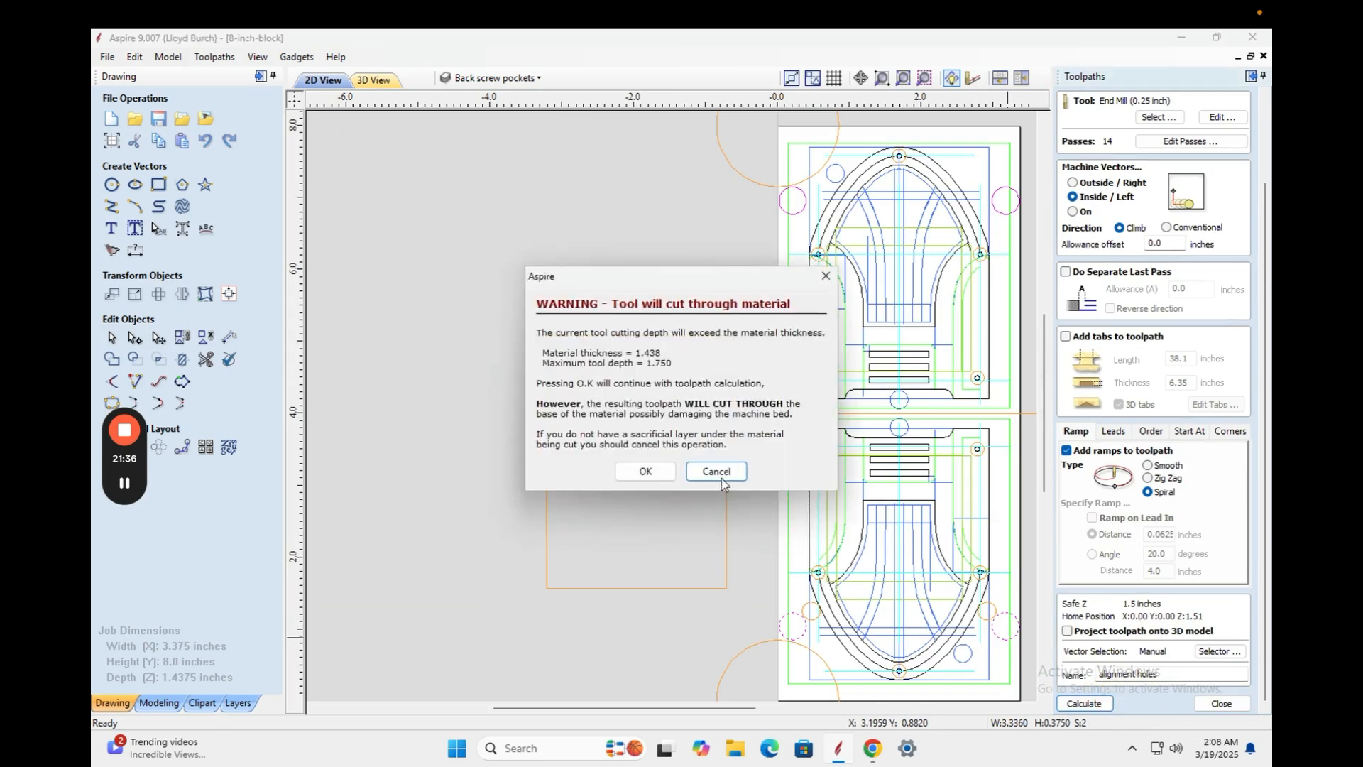
{"action": "left_click", "coordinate": [646, 471]}
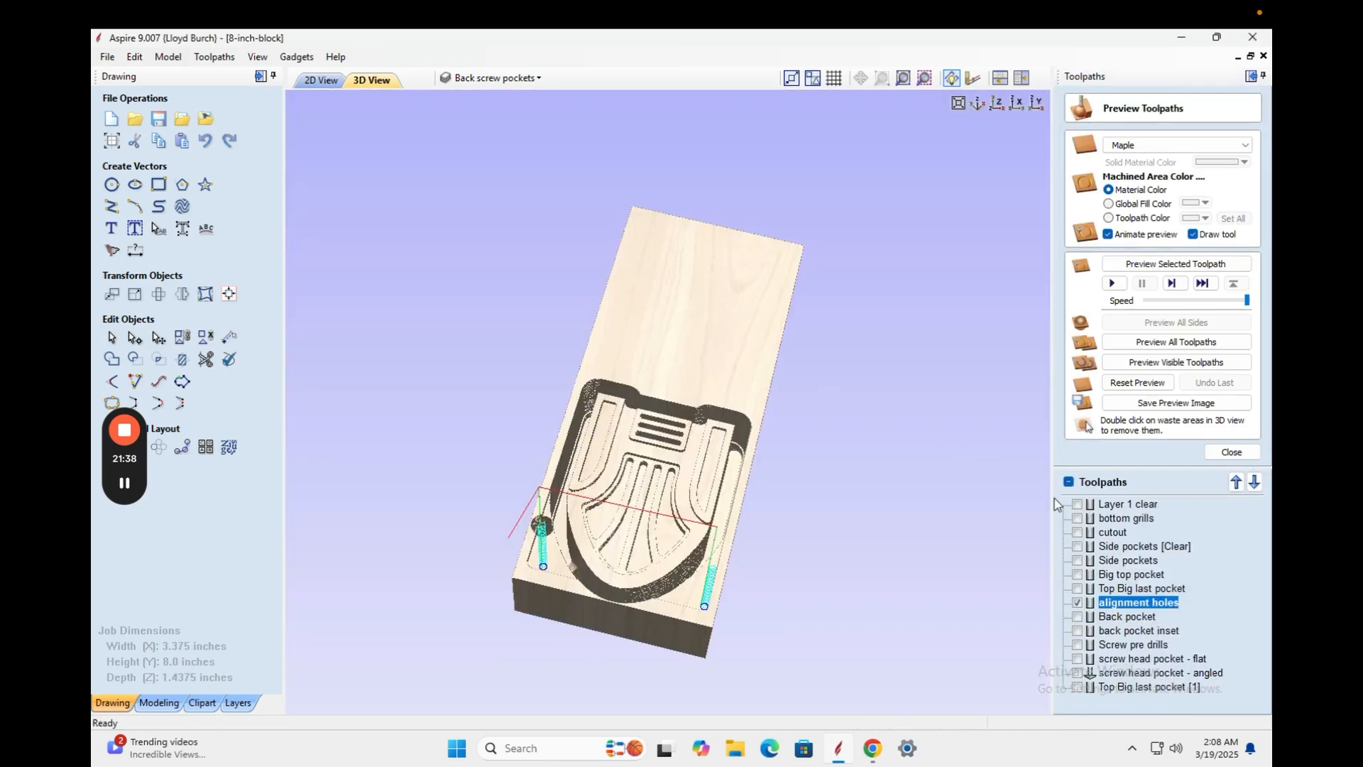
Preview the alignment holes drilled through the block and orbit to inspect them.
{"action": "left_click", "coordinate": [1172, 362]}
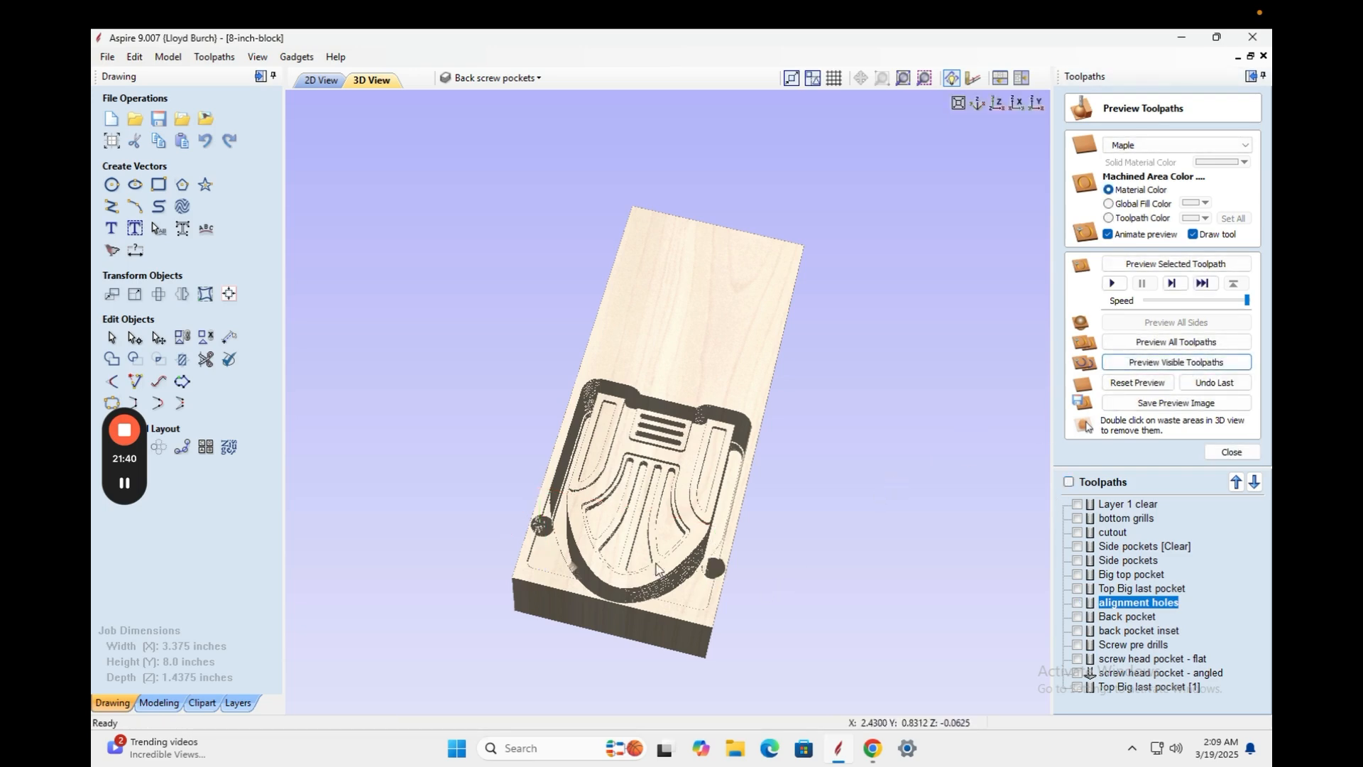
{"action": "left_click_drag", "start_coordinate": [645, 618], "coordinate": [639, 590]}
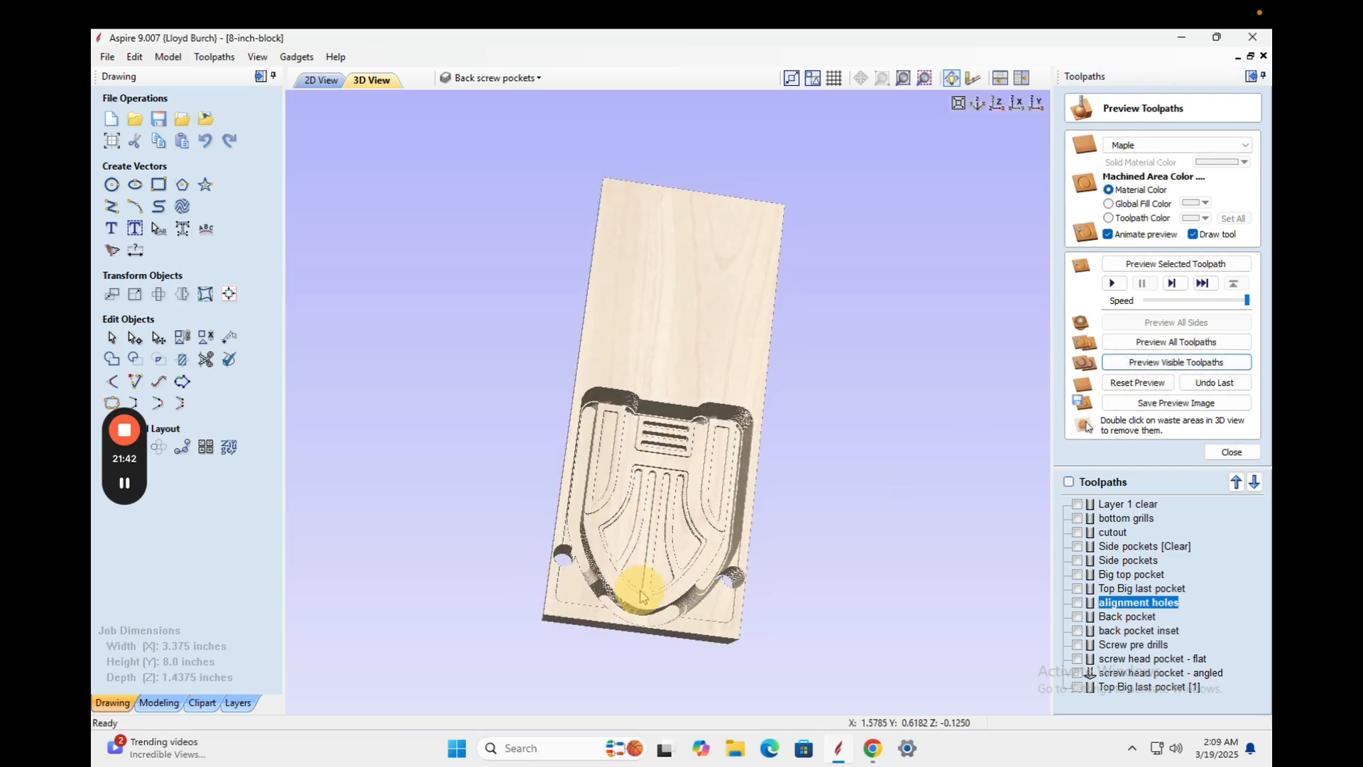
{"action": "scroll", "coordinate": [615, 636], "scroll_direction": "up", "scroll_amount": 2}
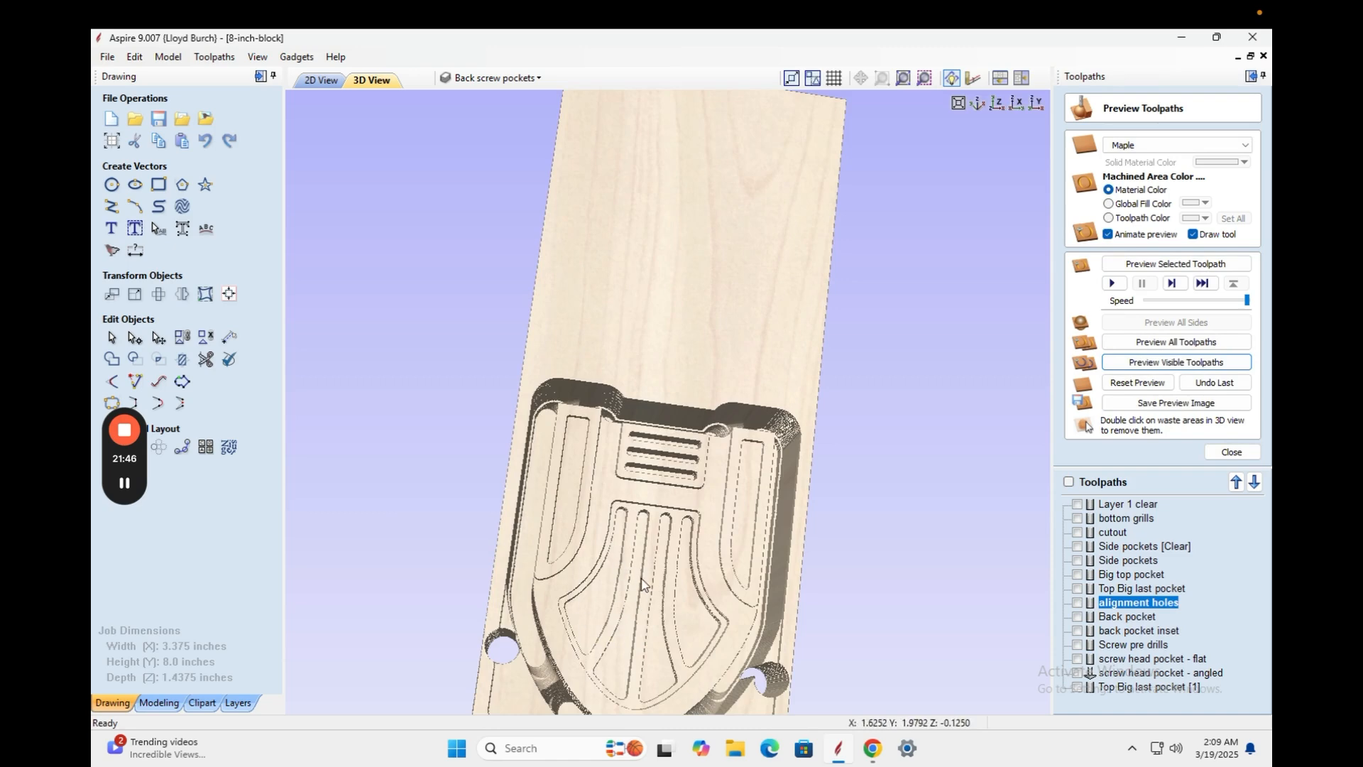
{"action": "left_click_drag", "start_coordinate": [654, 518], "coordinate": [624, 502]}
{"action": "scroll", "coordinate": [779, 572], "scroll_direction": "down", "scroll_amount": 2}
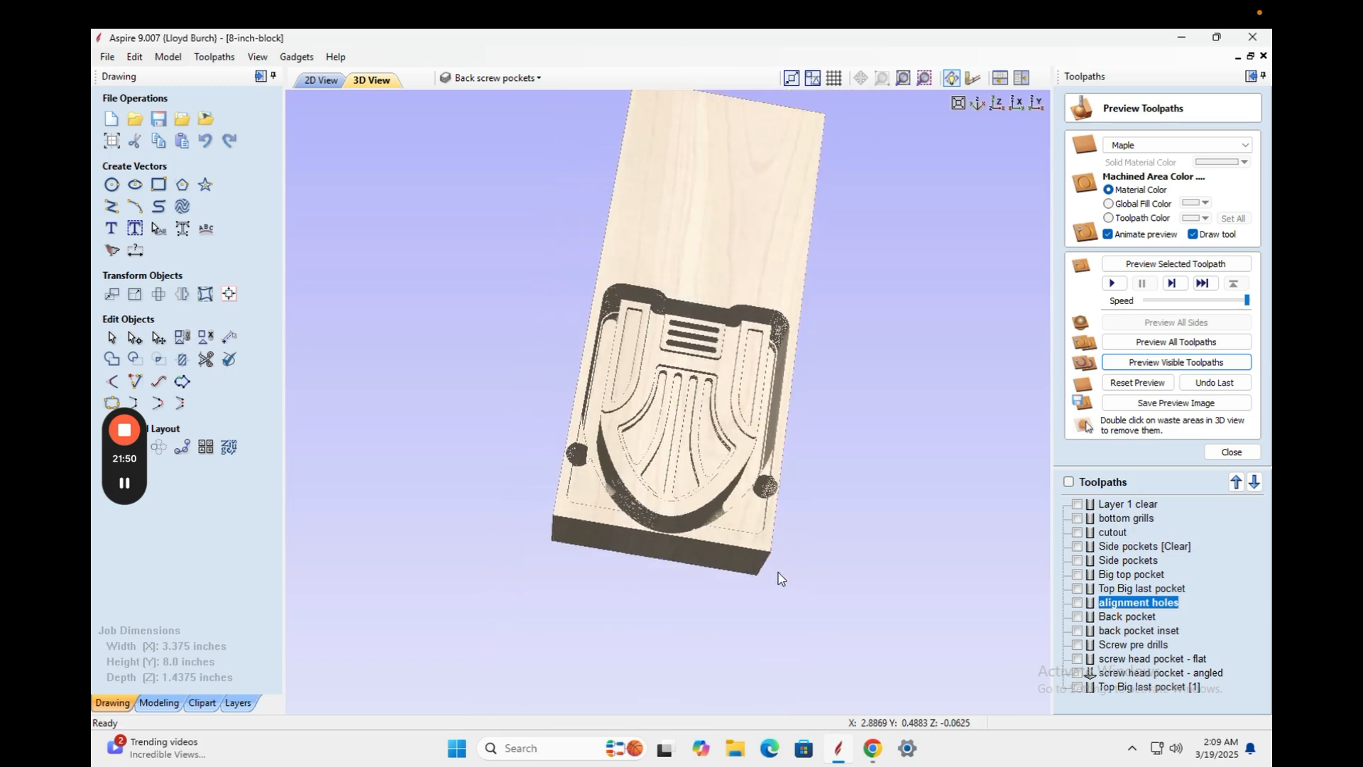
{"action": "scroll", "coordinate": [739, 544], "scroll_direction": "up", "scroll_amount": 3}
{"action": "left_click_drag", "start_coordinate": [710, 554], "coordinate": [501, 412]}
Copy the 1.4375 in Thickness value from Job Setup, then open the 'cutout' toolpath in 2D.
{"action": "left_click", "coordinate": [111, 142]}
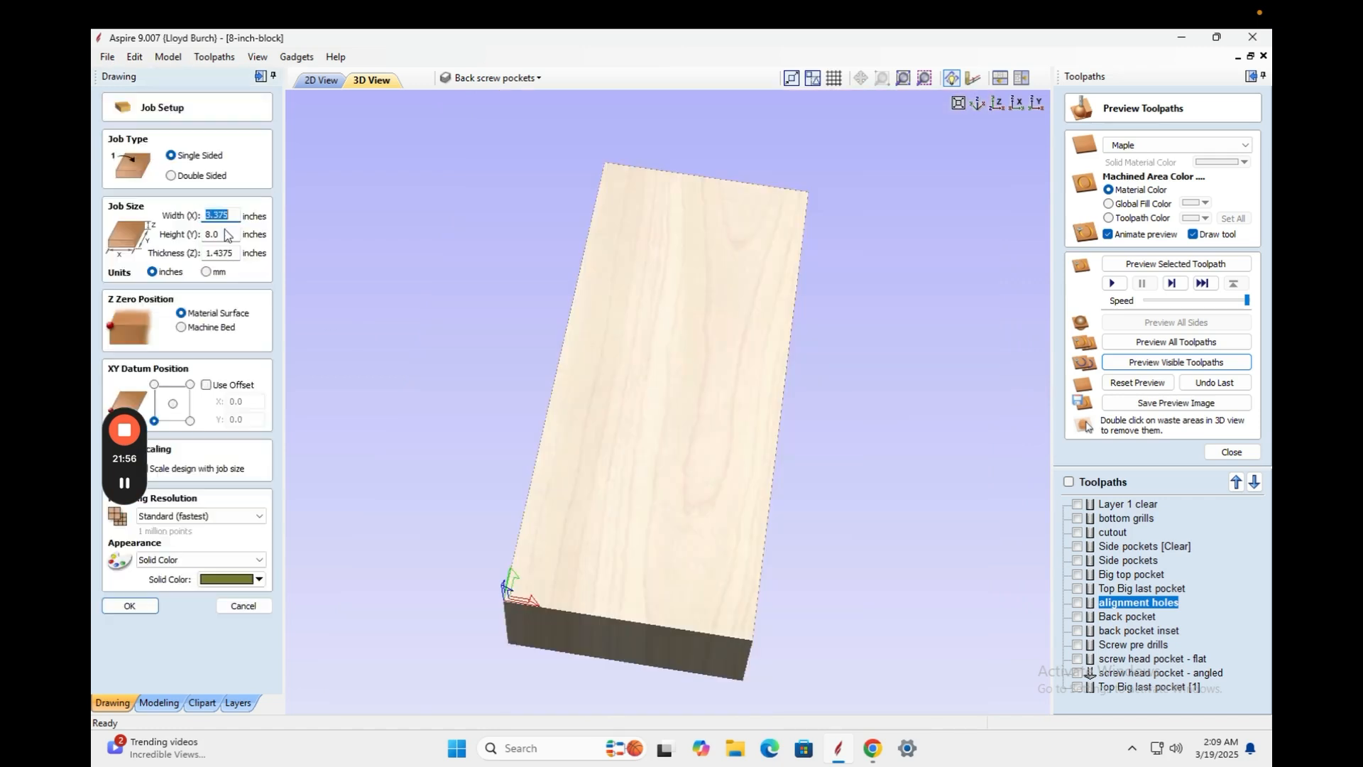
{"action": "double_click", "coordinate": [234, 252]}
{"action": "right_click", "coordinate": [212, 253]}
{"action": "left_click", "coordinate": [348, 265]}
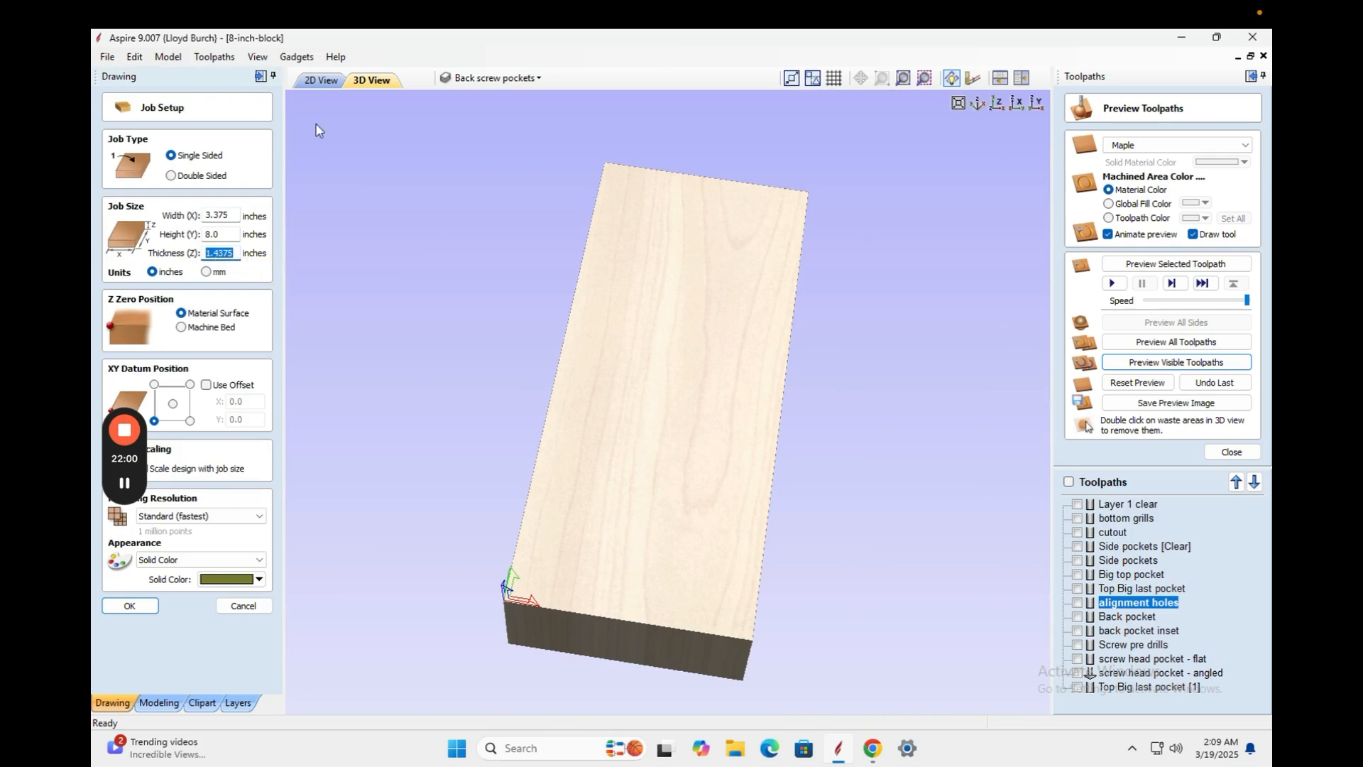
{"action": "left_click", "coordinate": [321, 81]}
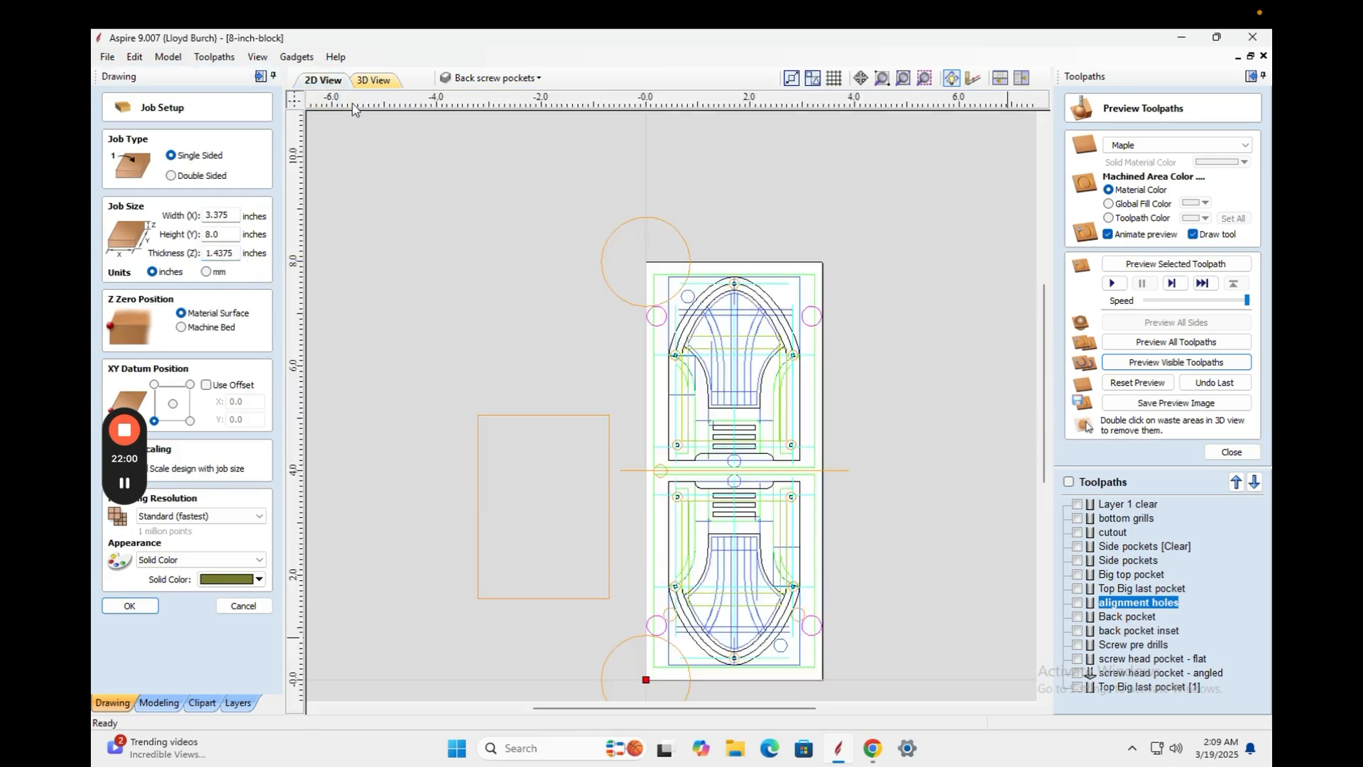
{"action": "double_click", "coordinate": [1114, 533]}
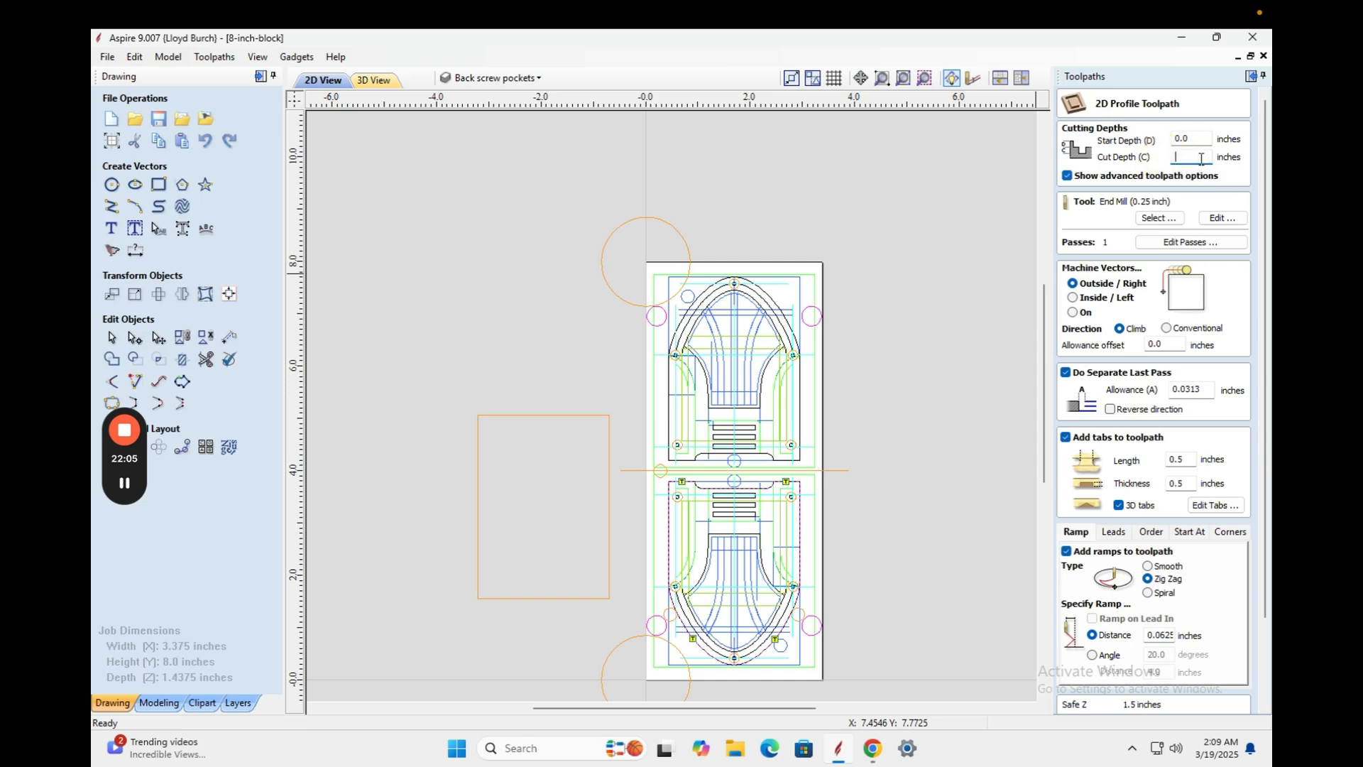
Paste 1.4375 in as the cutout's Cut Depth and recalculate, accepting the cut-through warning.
{"action": "right_click", "coordinate": [1193, 158]}
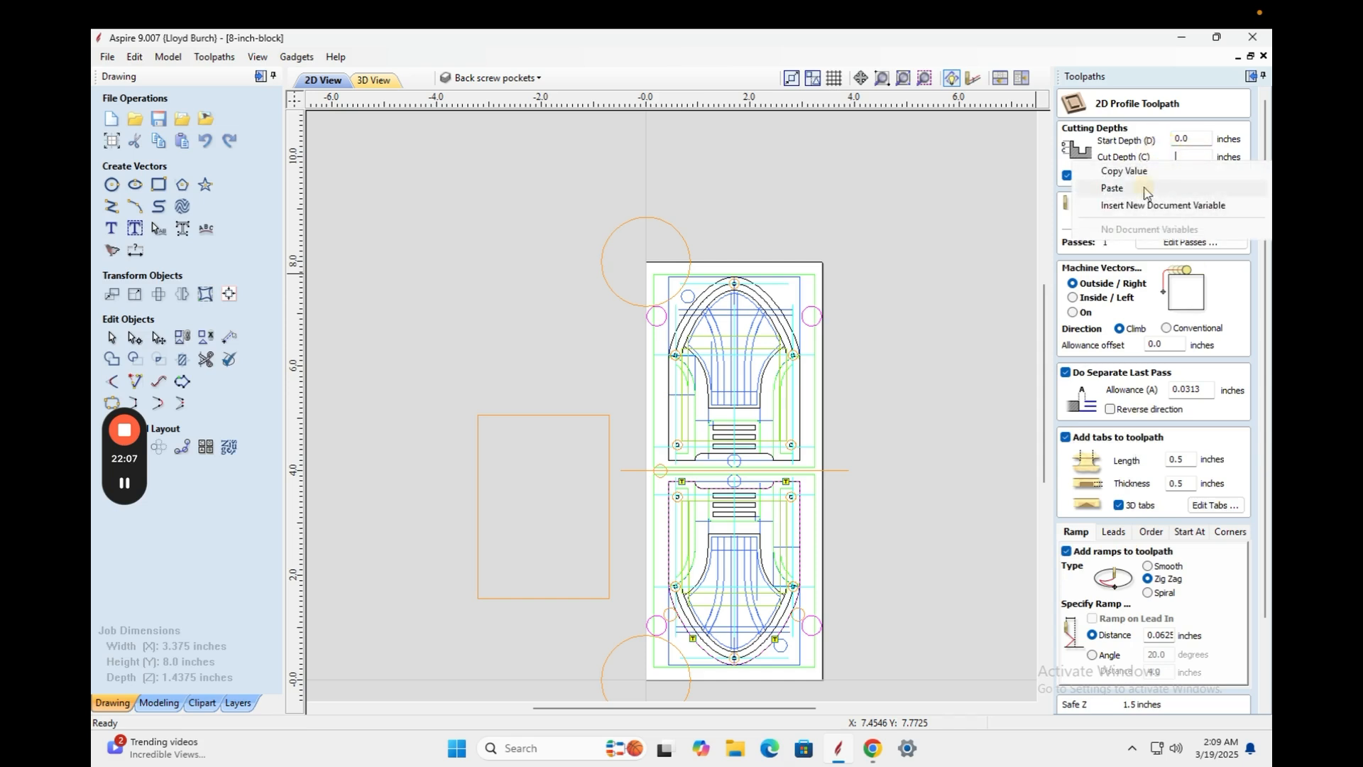
{"action": "left_click", "coordinate": [1118, 187]}
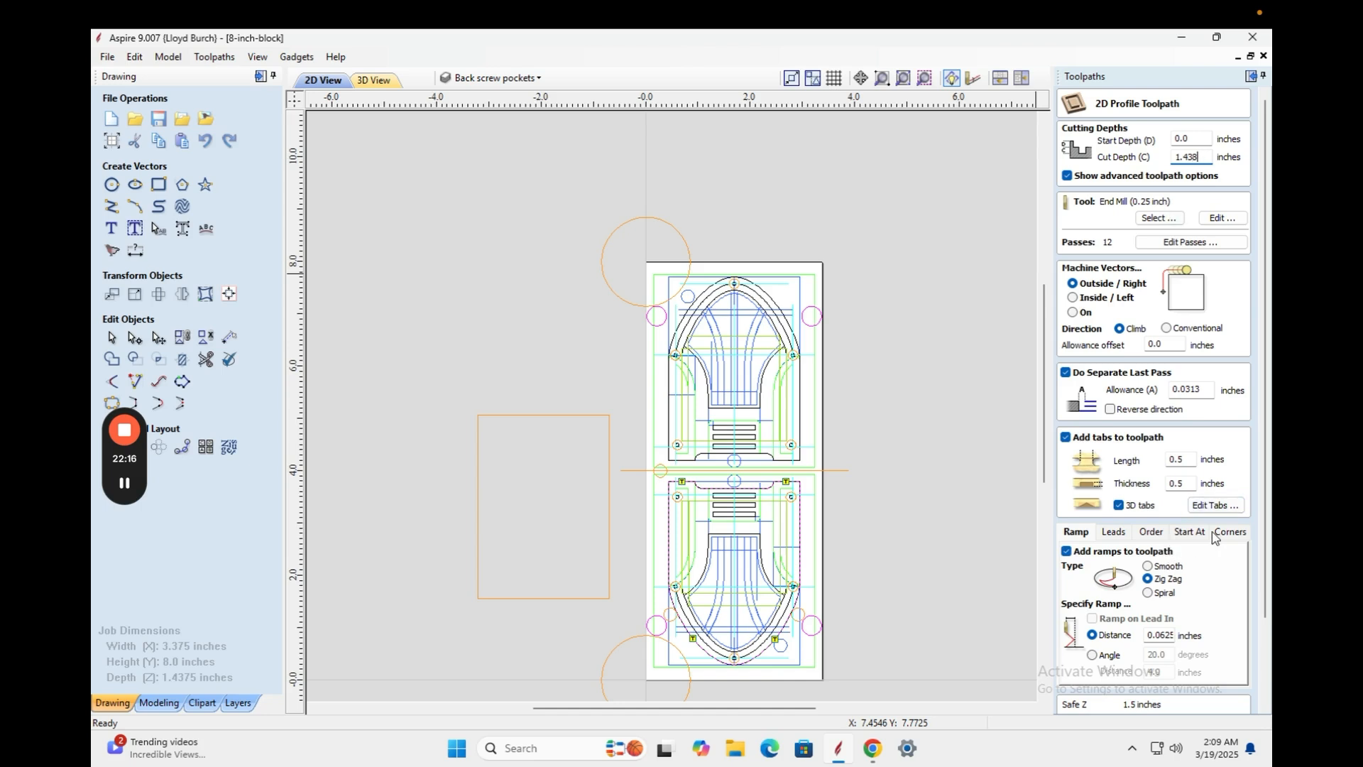
{"action": "scroll", "coordinate": [1253, 561], "scroll_direction": "down", "scroll_amount": 3}
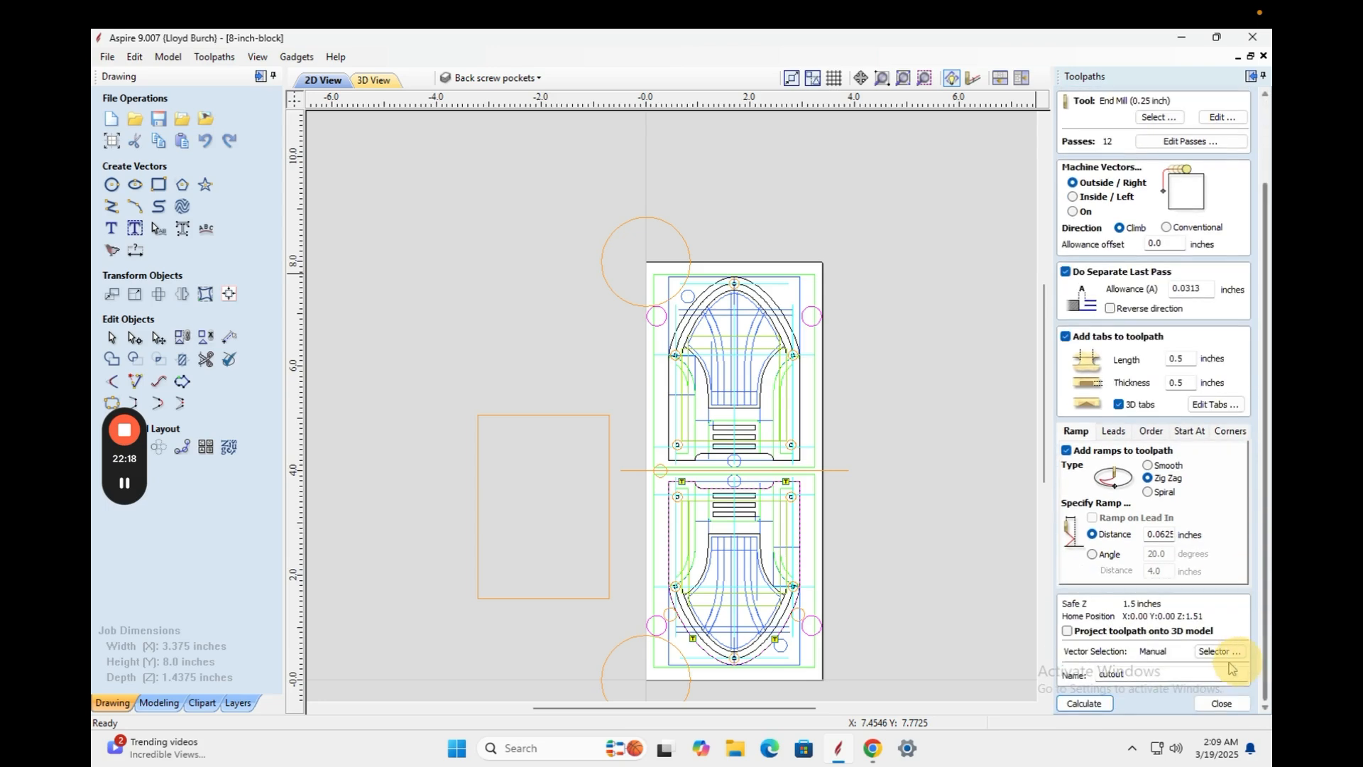
{"action": "left_click", "coordinate": [1085, 703]}
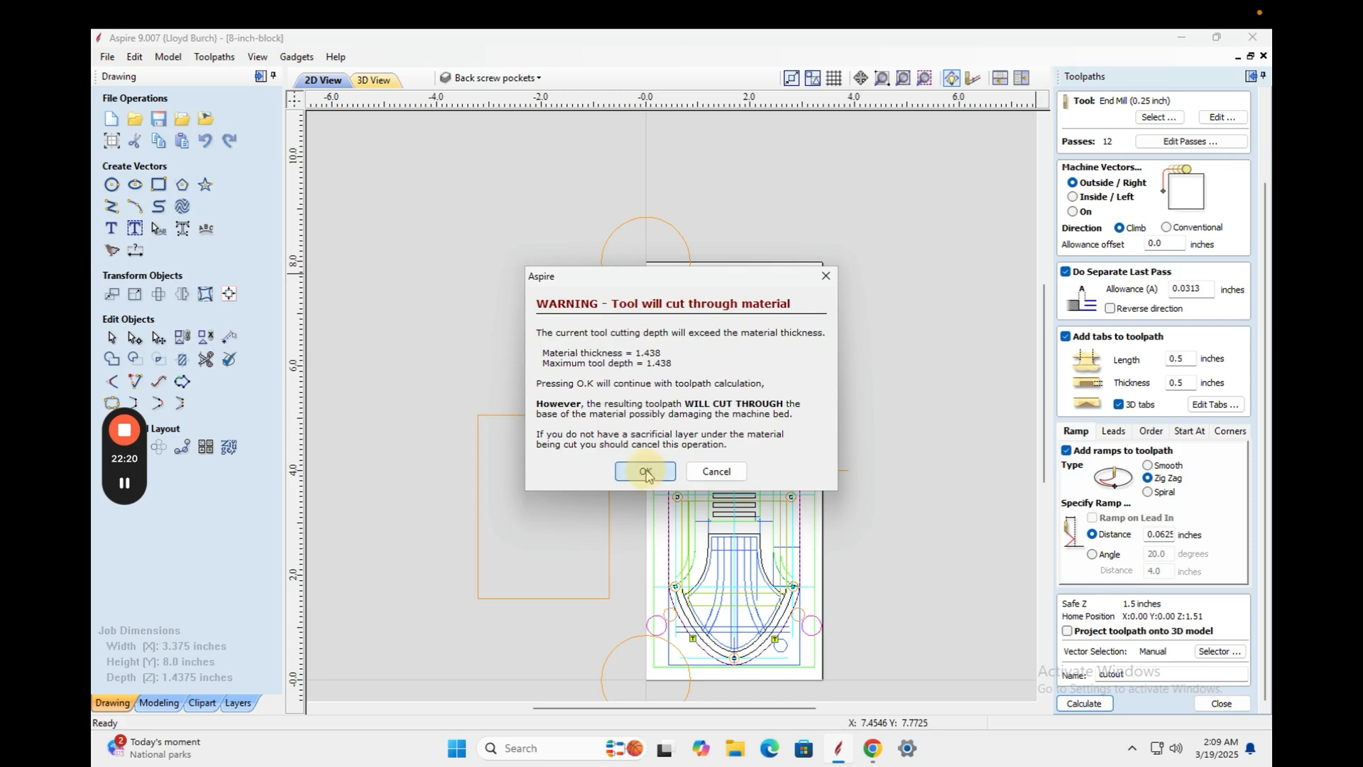
{"action": "left_click", "coordinate": [632, 471]}
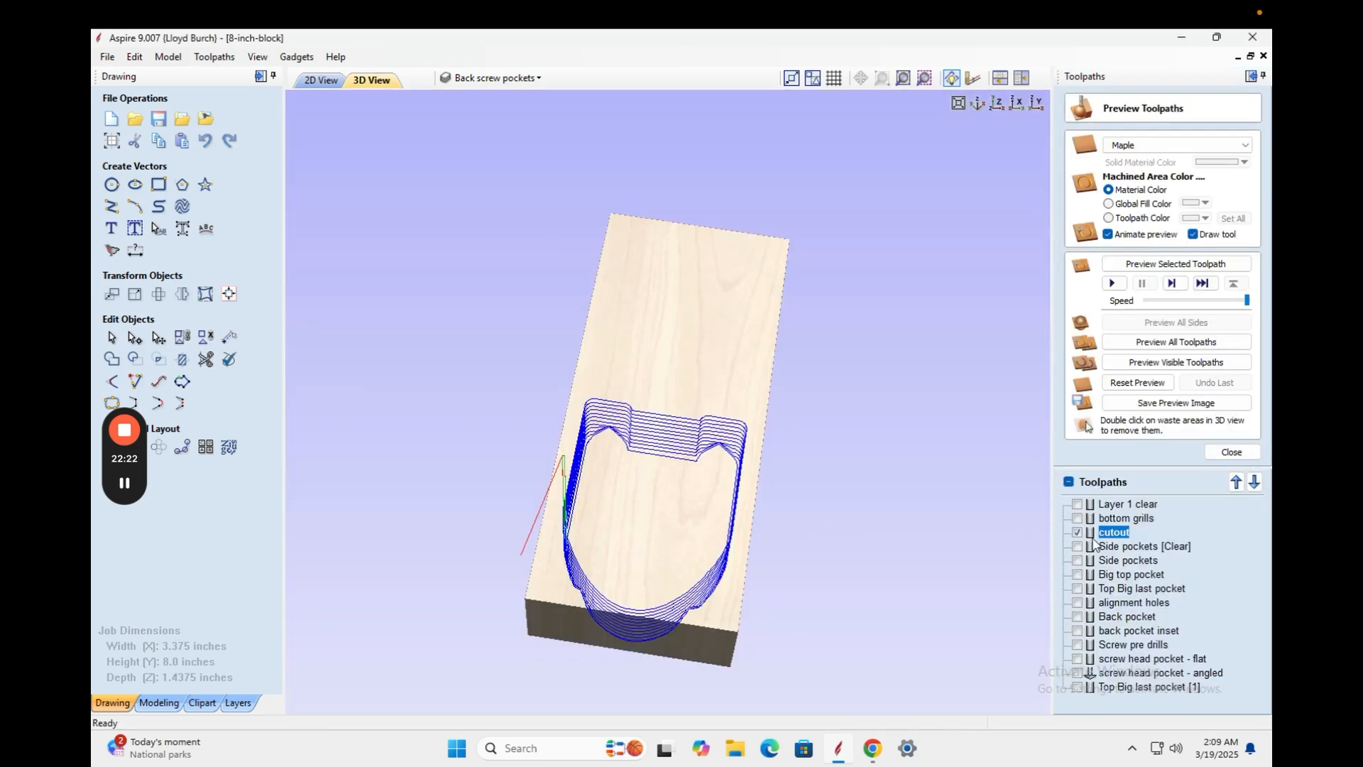
Show all toolpaths from Layer 1 clear to alignment holes, preview them together, and orbit the result.
{"action": "left_click", "coordinate": [1078, 504]}
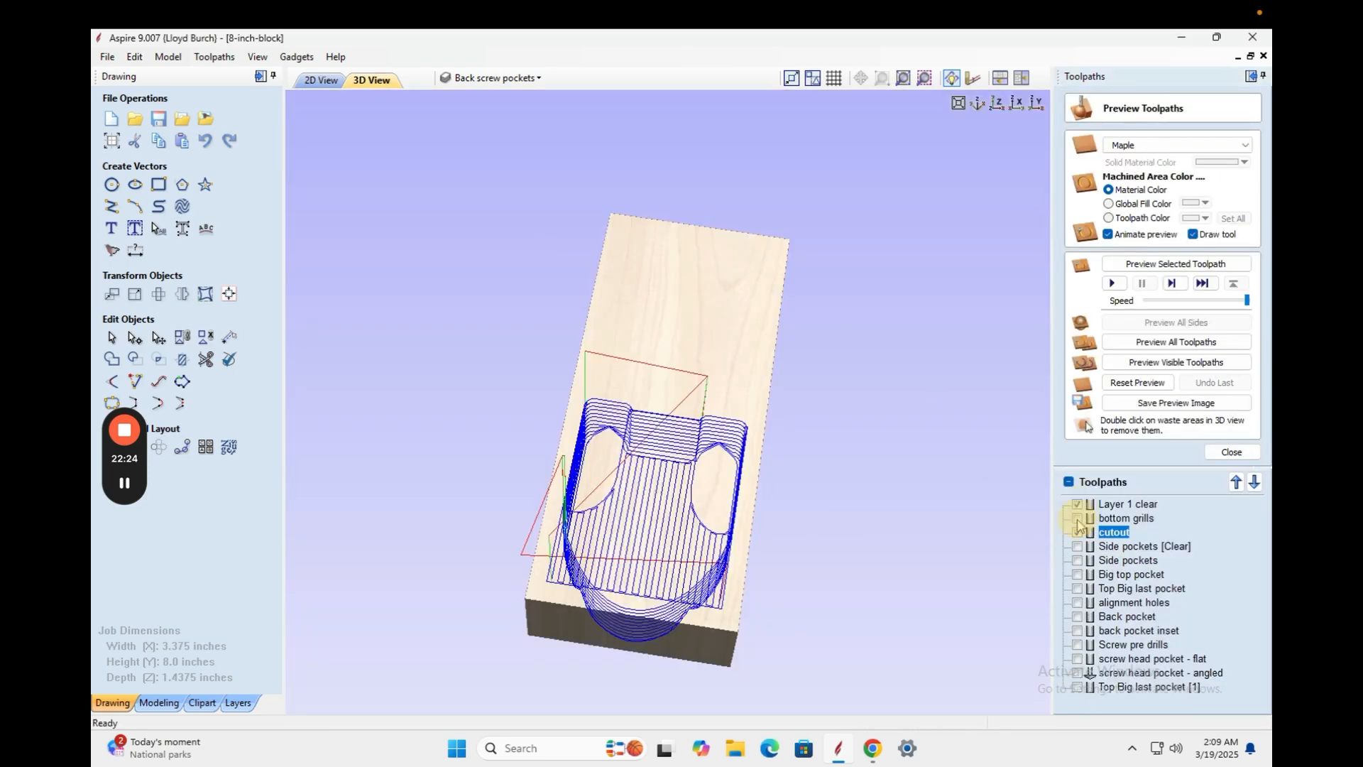
{"action": "left_click", "coordinate": [1077, 519]}
{"action": "left_click", "coordinate": [1077, 533]}
{"action": "left_click", "coordinate": [1077, 546]}
{"action": "left_click", "coordinate": [1077, 560]}
{"action": "left_click", "coordinate": [1077, 574]}
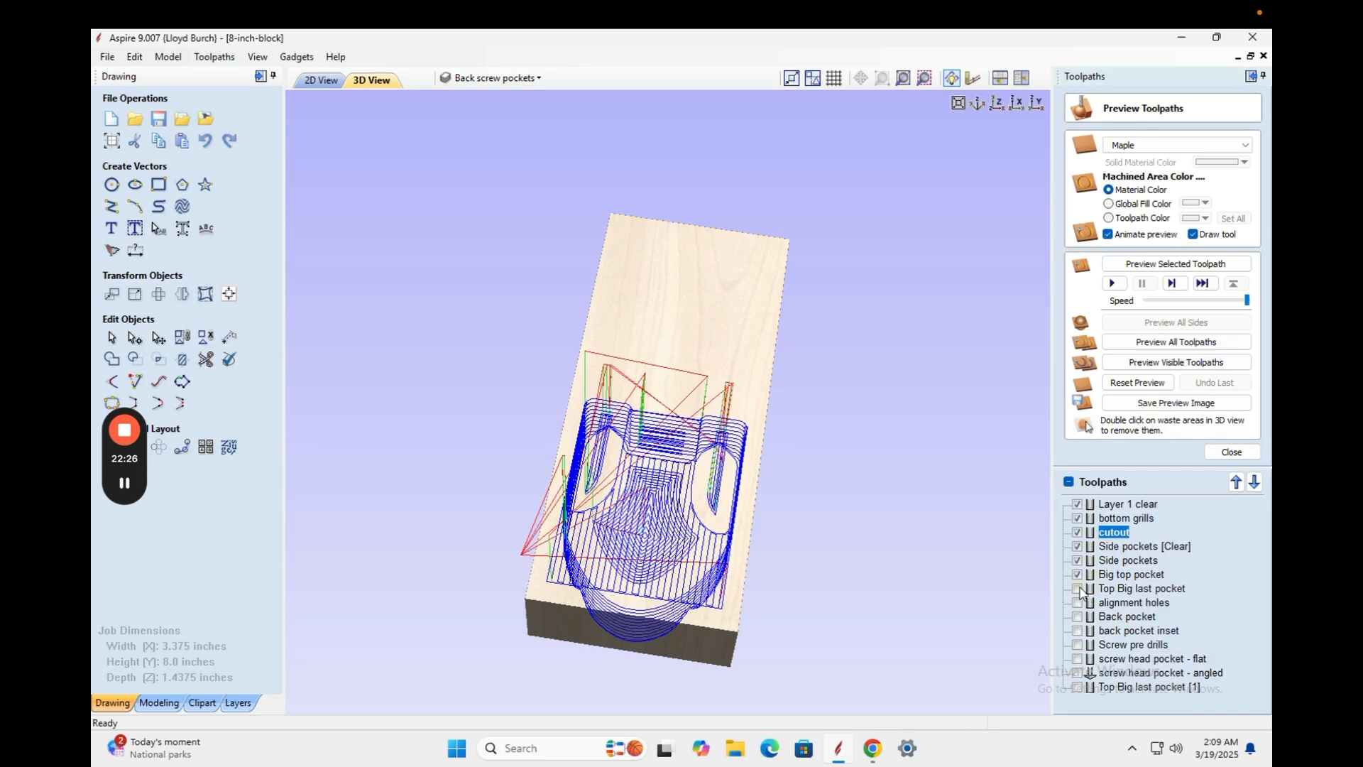
{"action": "left_click", "coordinate": [1078, 589]}
{"action": "left_click", "coordinate": [1078, 603]}
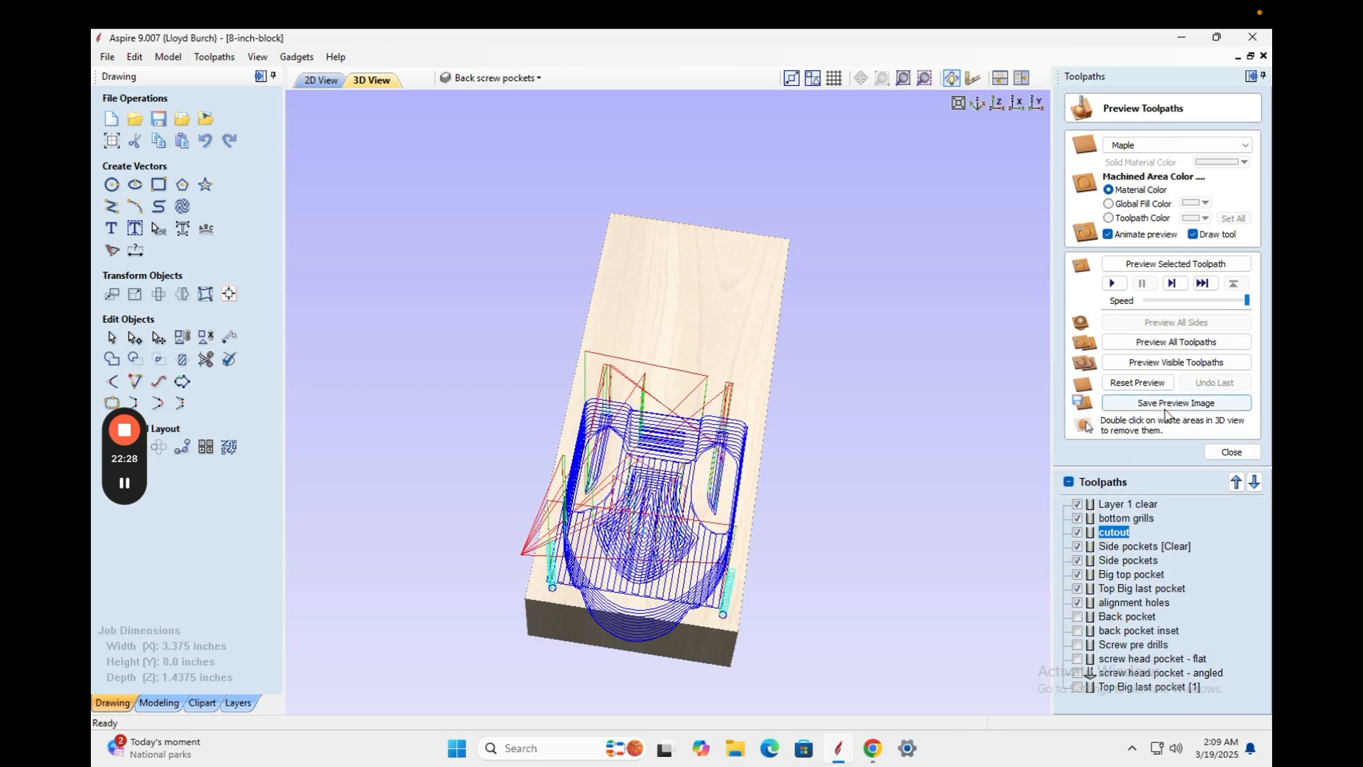
{"action": "left_click", "coordinate": [1177, 362]}
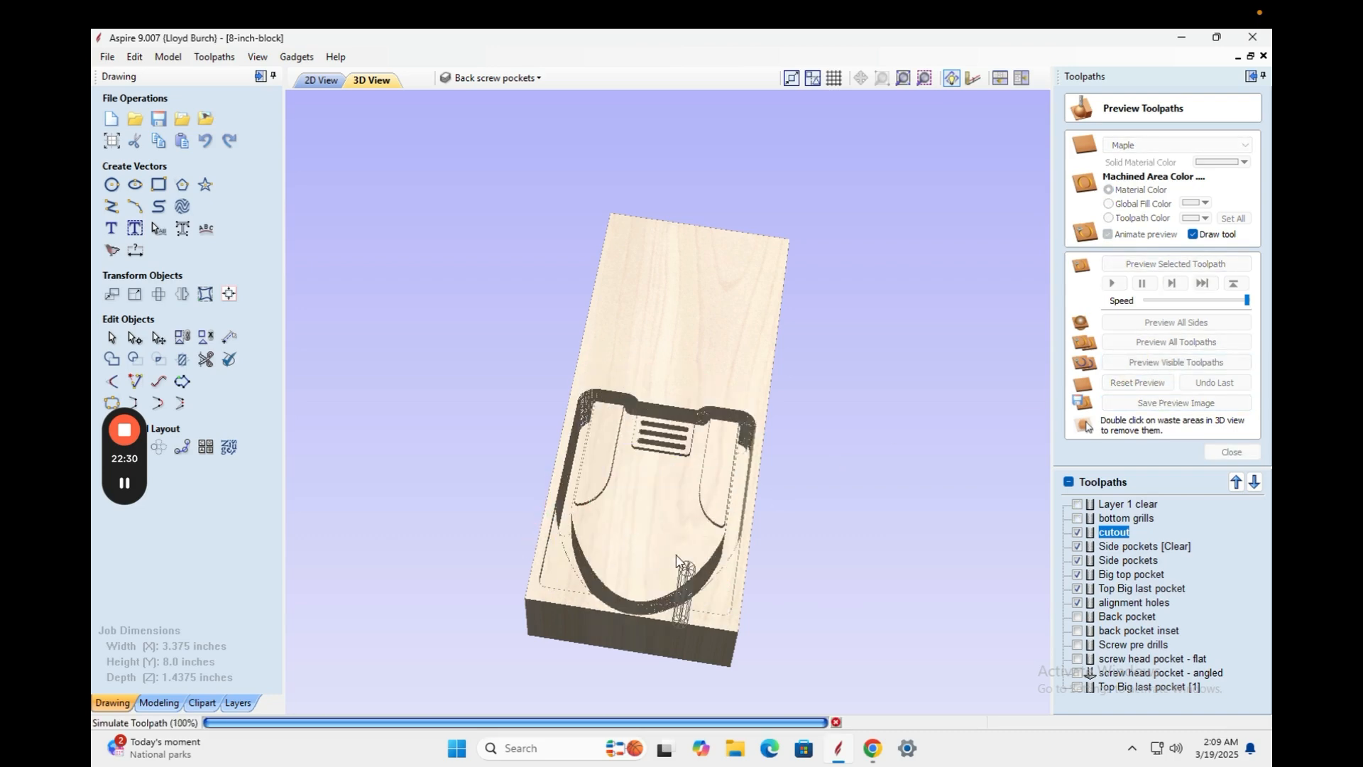
{"action": "left_click_drag", "start_coordinate": [725, 582], "coordinate": [545, 460]}
{"action": "left_click_drag", "start_coordinate": [724, 558], "coordinate": [455, 500]}
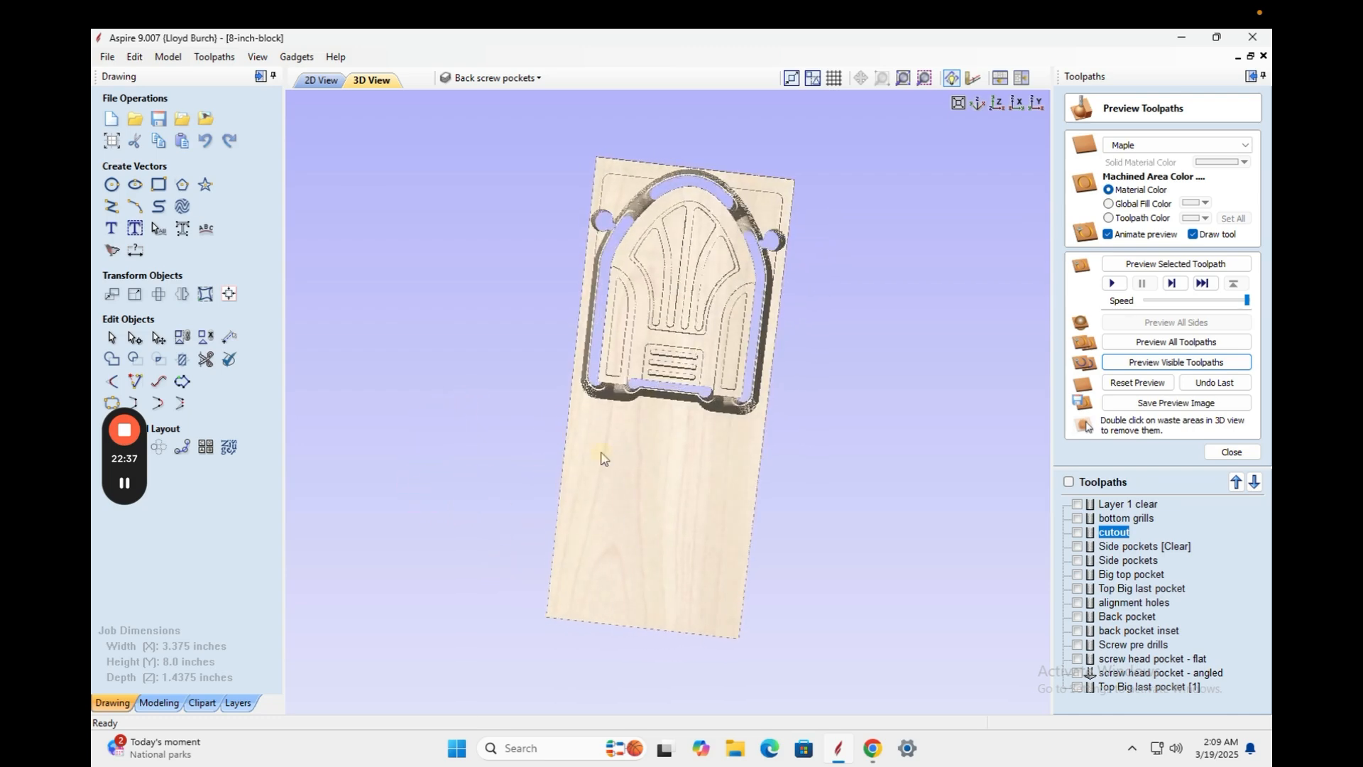
Orbit and zoom the 3D preview to inspect the carved music box half.
{"action": "scroll", "coordinate": [657, 412], "scroll_direction": "down", "scroll_amount": 4}
{"action": "scroll", "coordinate": [657, 412], "scroll_direction": "up", "scroll_amount": 6}
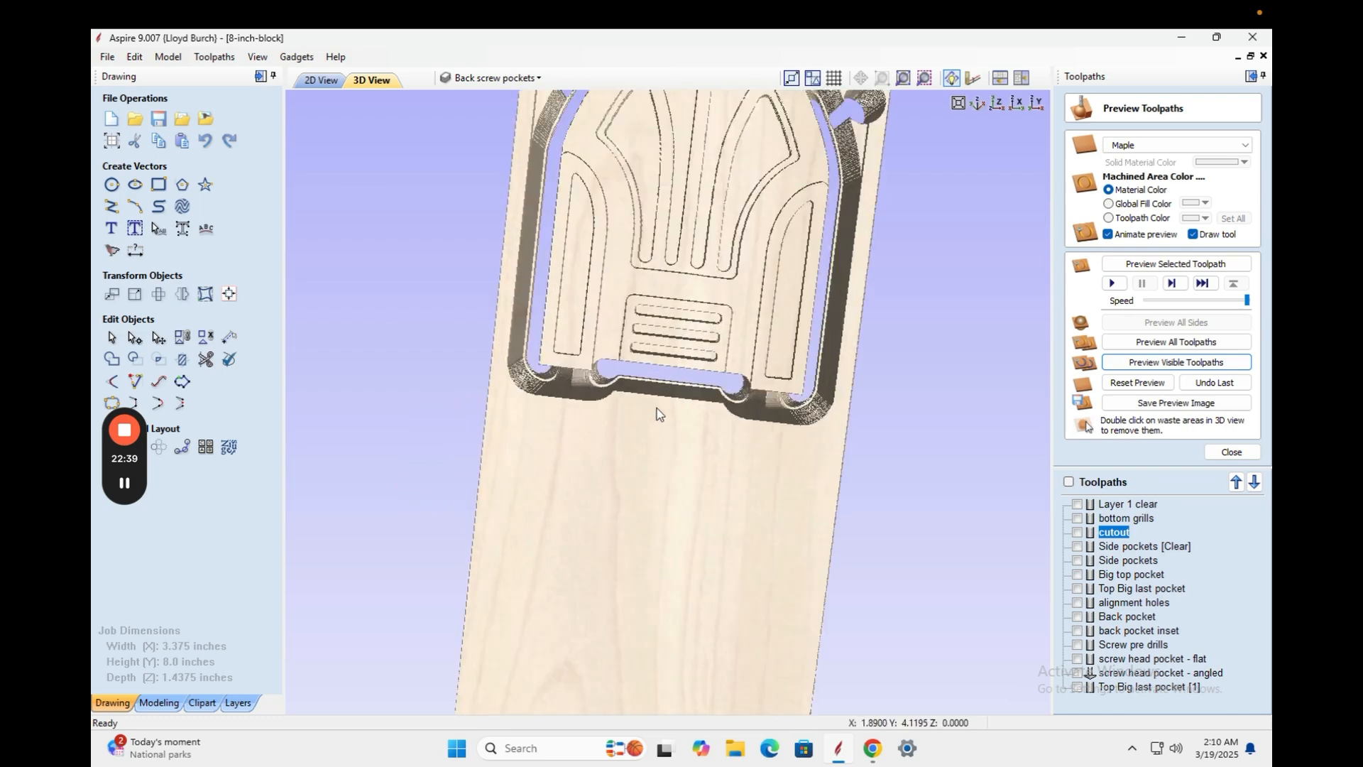
{"action": "left_click_drag", "start_coordinate": [658, 408], "coordinate": [558, 539]}
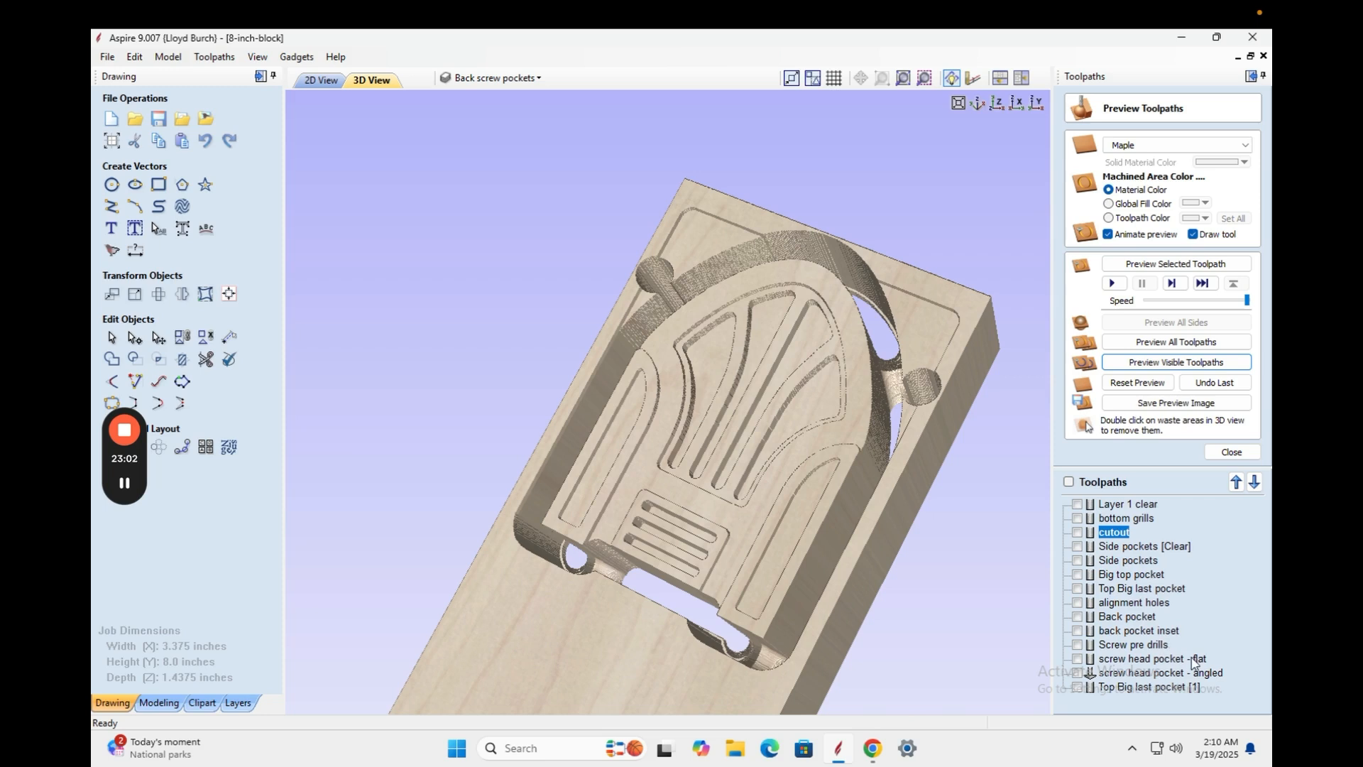
{"action": "mouse_move", "coordinate": [1159, 696]}
{"action": "left_click_drag", "start_coordinate": [782, 588], "coordinate": [709, 417]}
{"action": "left_click_drag", "start_coordinate": [384, 433], "coordinate": [434, 550]}
{"action": "left_click_drag", "start_coordinate": [581, 504], "coordinate": [526, 518]}
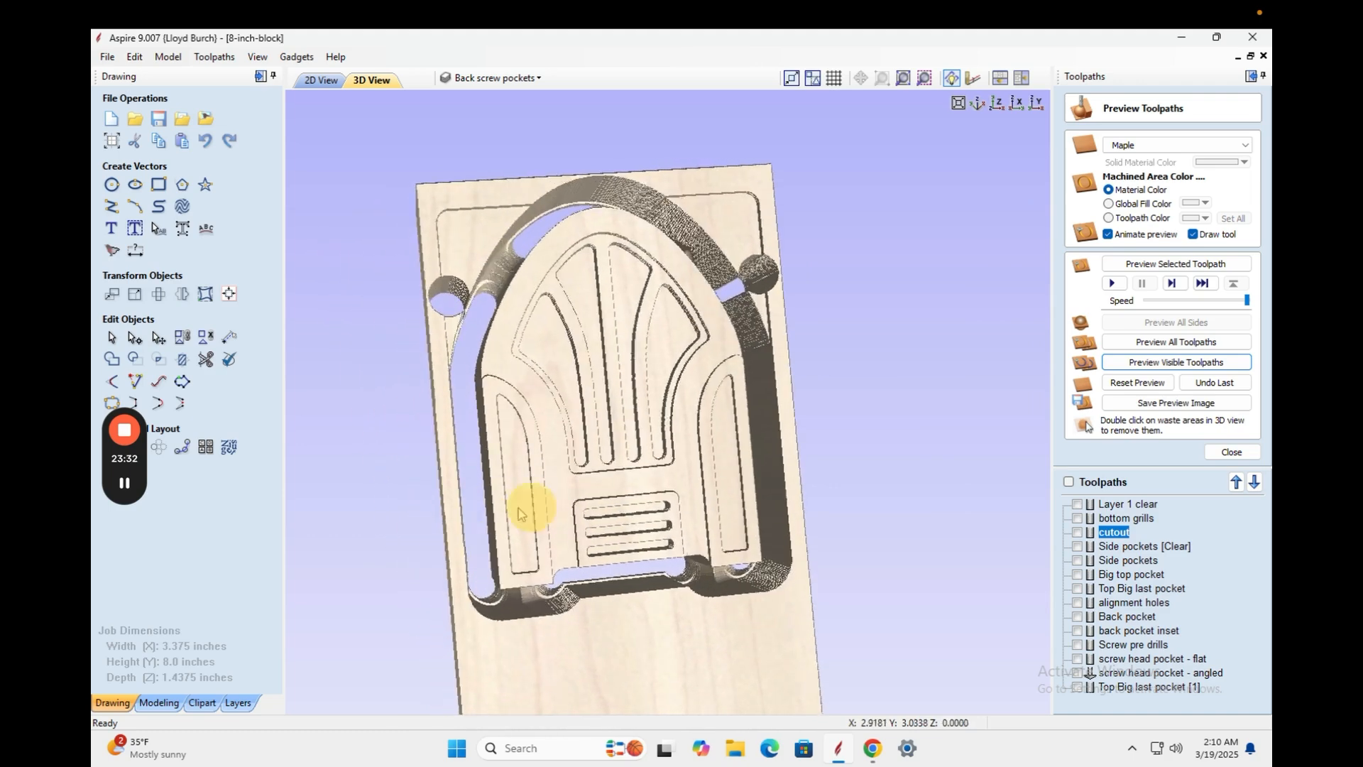
Open the 'cutout' toolpath and set its tab Thickness to 1 inch.
{"action": "double_click", "coordinate": [1108, 534]}
{"action": "double_click", "coordinate": [1188, 485]}
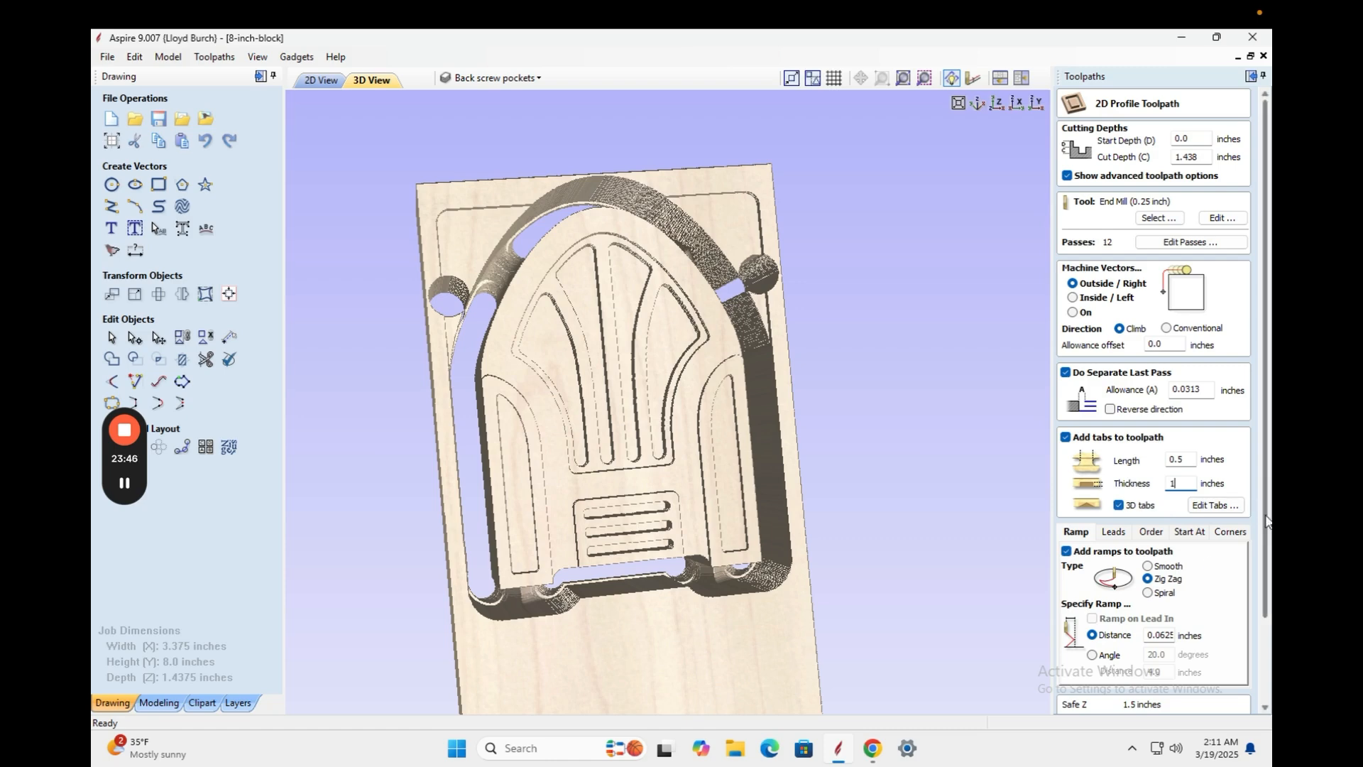
{"action": "scroll", "coordinate": [1258, 513], "scroll_direction": "down", "scroll_amount": 3}
Calculate the cutout with 1 inch tabs, inspect its path in 3D, and reopen its settings.
{"action": "left_click", "coordinate": [1098, 701]}
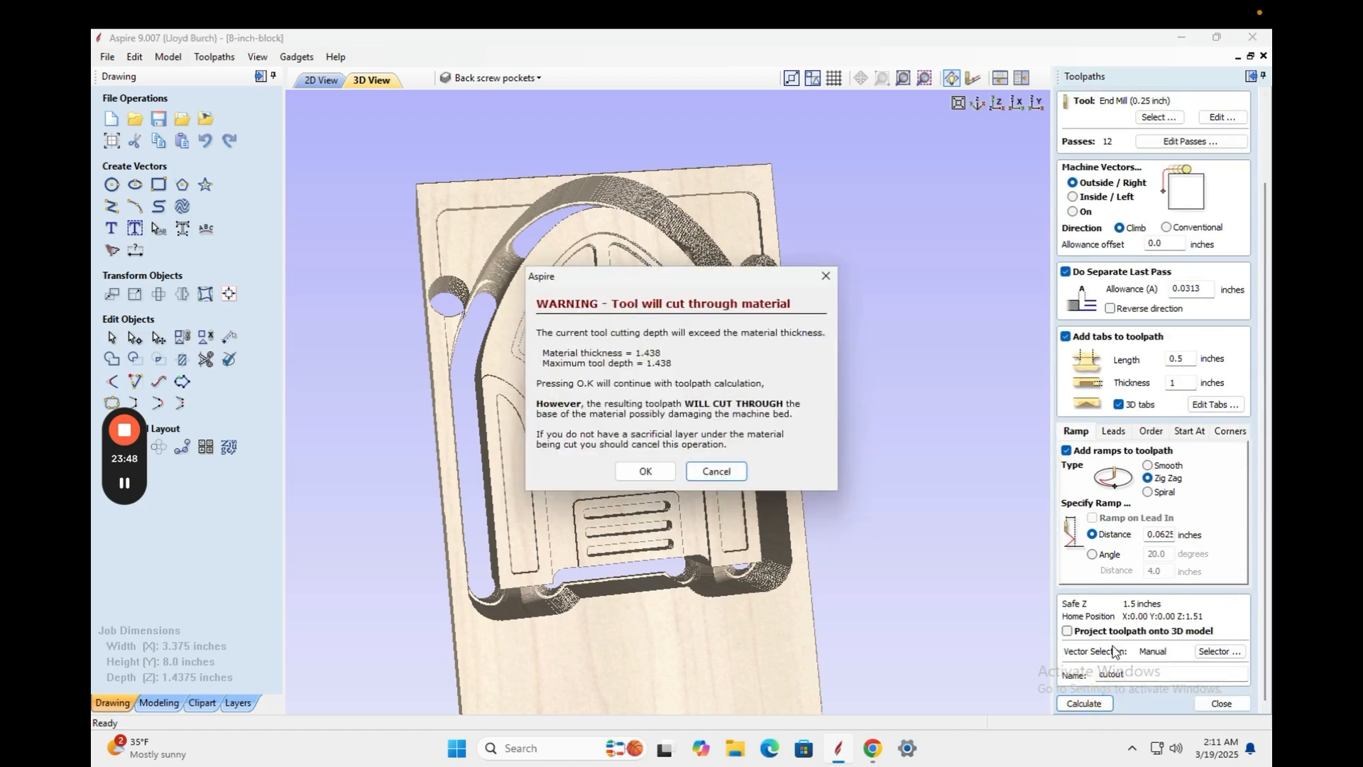
{"action": "left_click", "coordinate": [646, 471]}
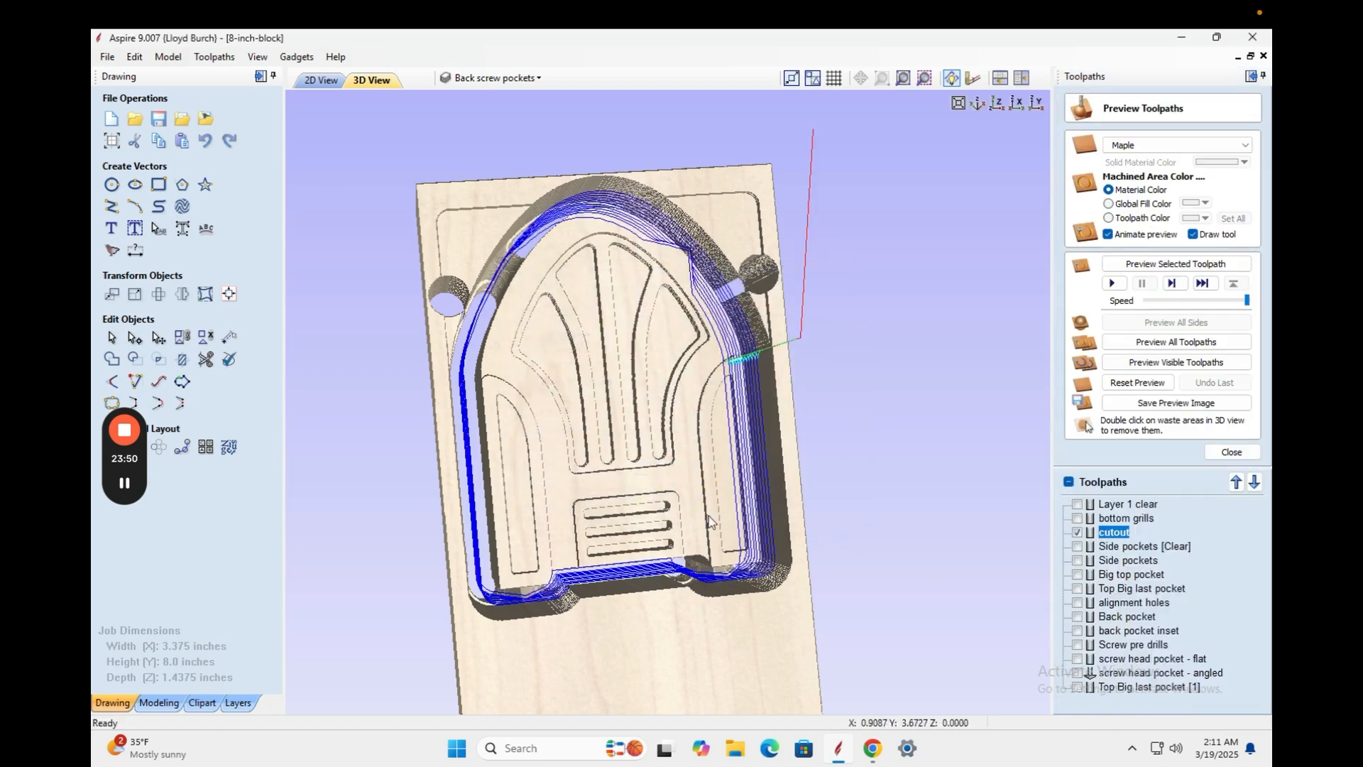
{"action": "left_click_drag", "start_coordinate": [706, 471], "coordinate": [493, 557]}
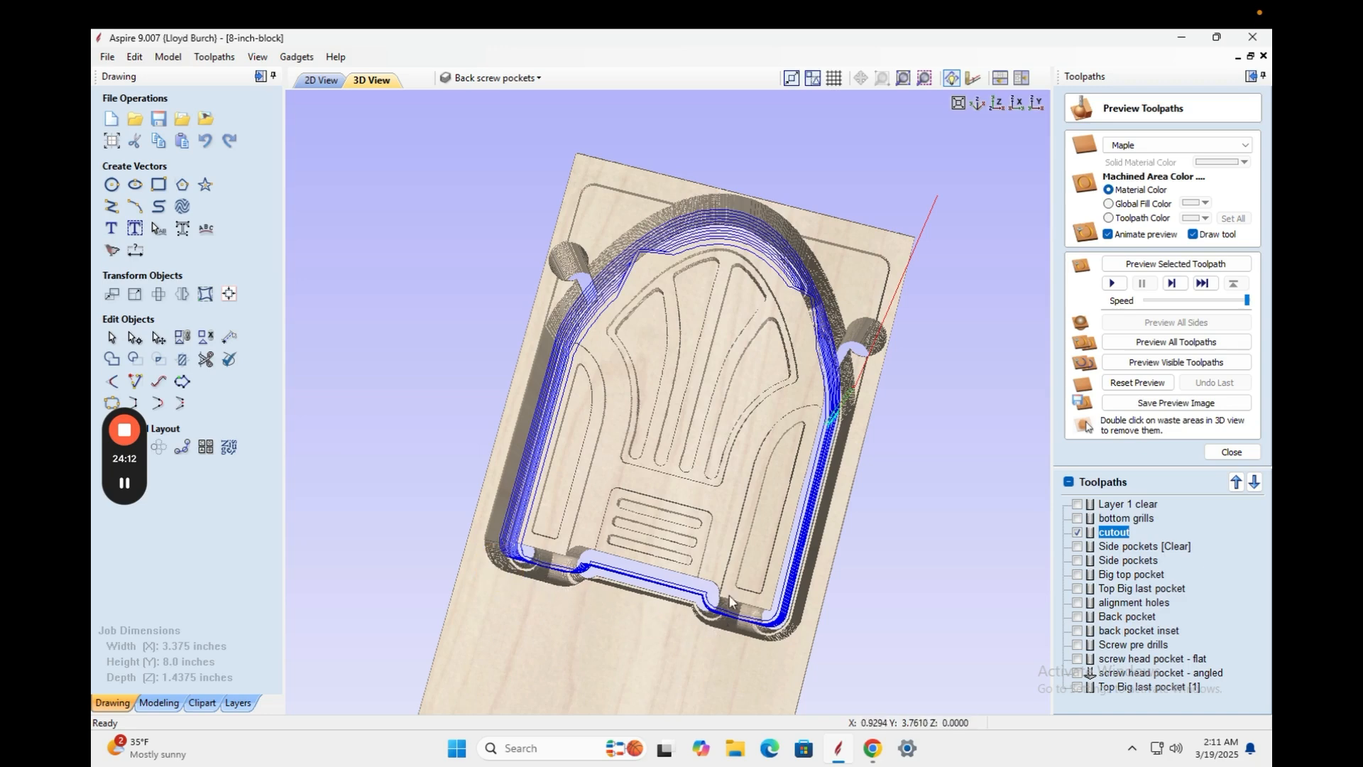
{"action": "left_click_drag", "start_coordinate": [634, 605], "coordinate": [593, 448]}
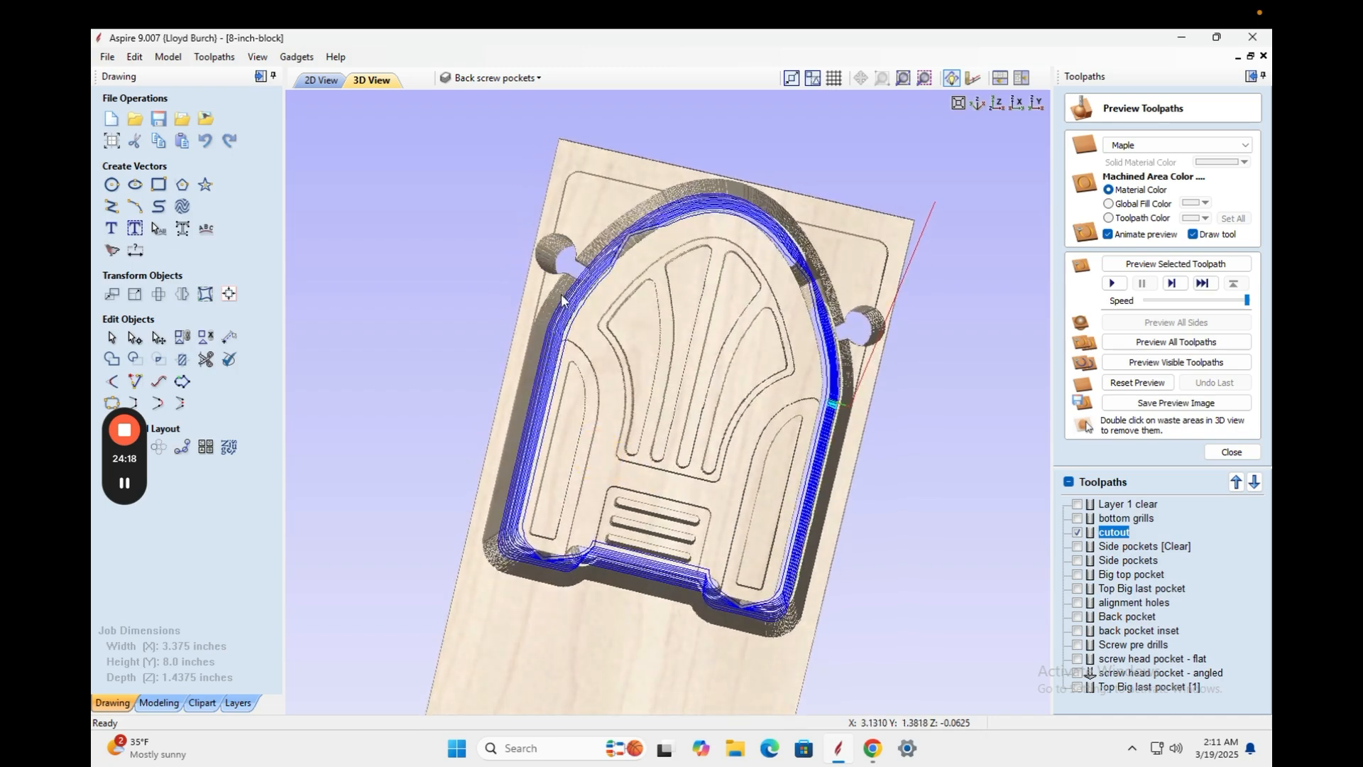
{"action": "scroll", "coordinate": [561, 300], "scroll_direction": "up", "scroll_amount": 10}
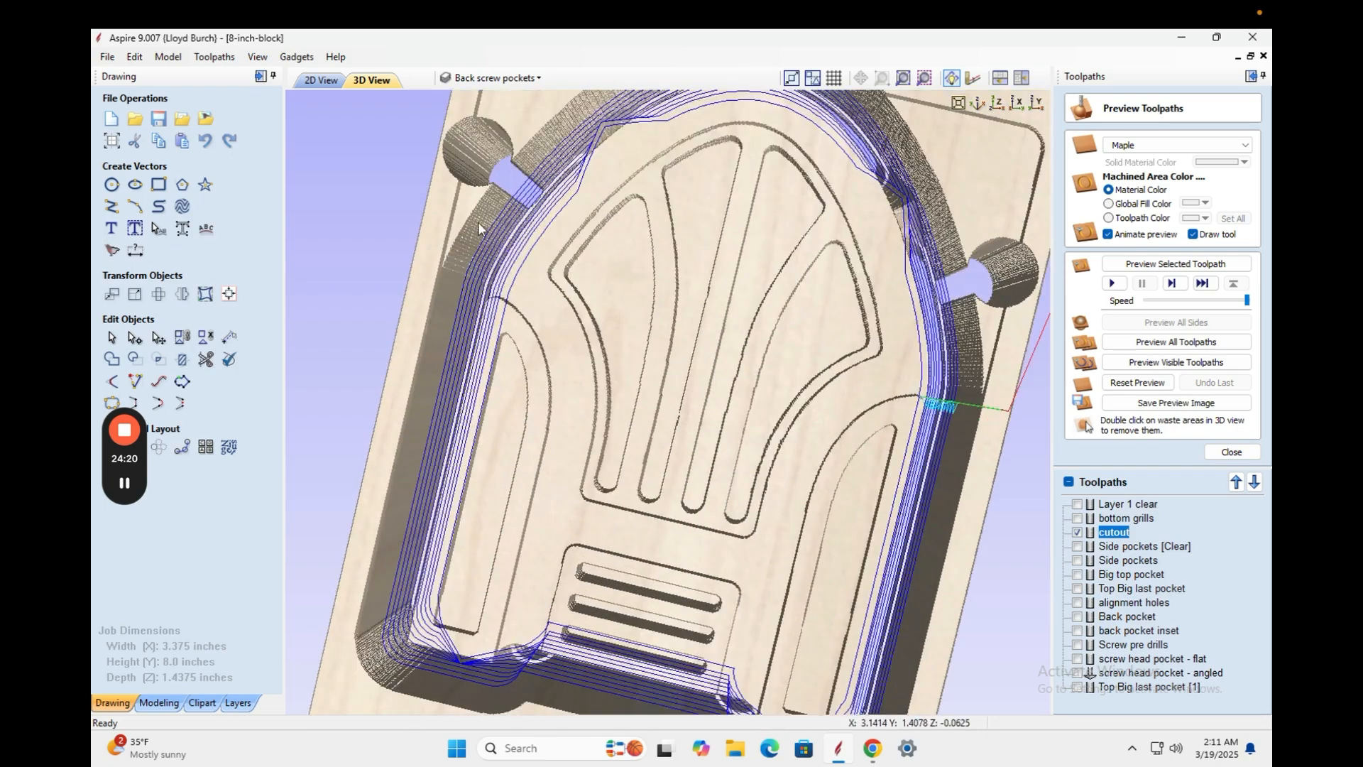
{"action": "mouse_move", "coordinate": [532, 238]}
{"action": "left_mouse_down"}
{"action": "mouse_move", "coordinate": [524, 267]}
{"action": "mouse_move", "coordinate": [517, 249]}
{"action": "left_mouse_up"}
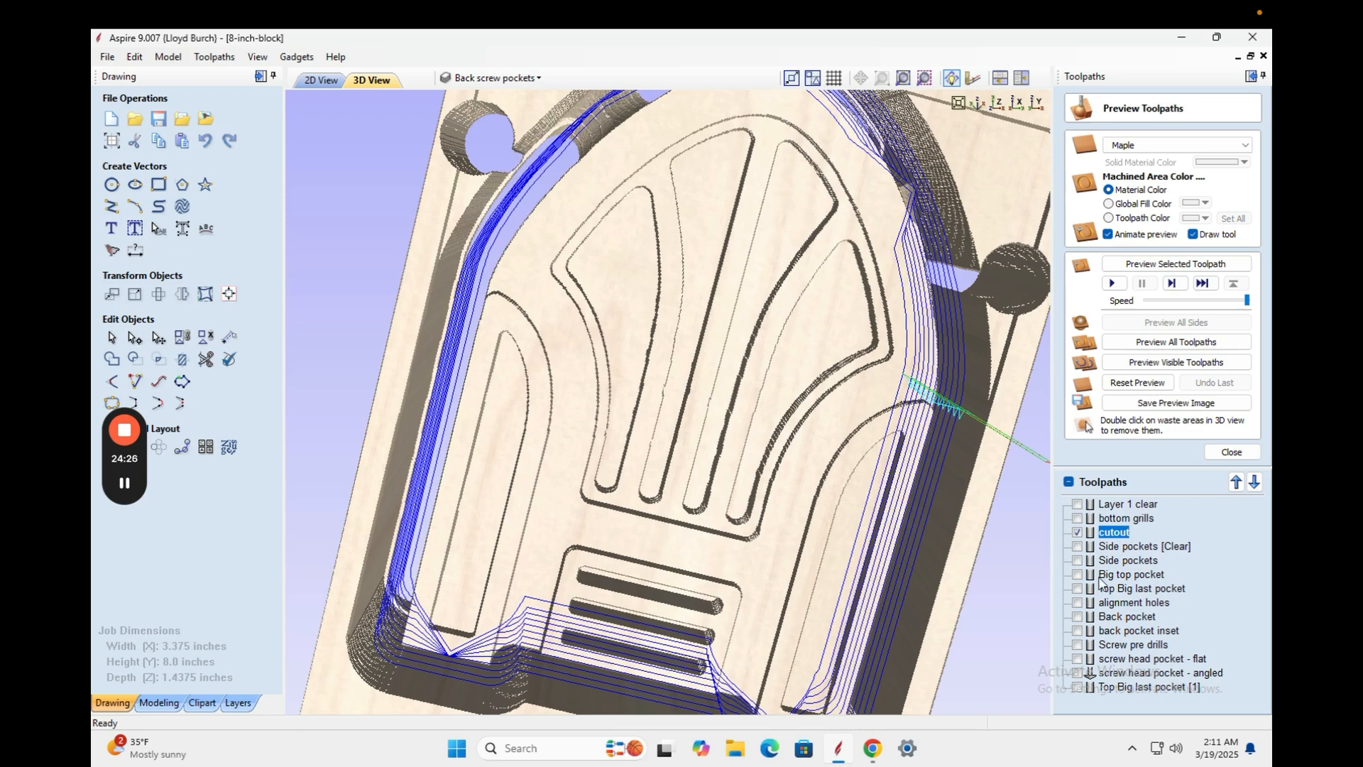
{"action": "double_click", "coordinate": [1114, 534]}
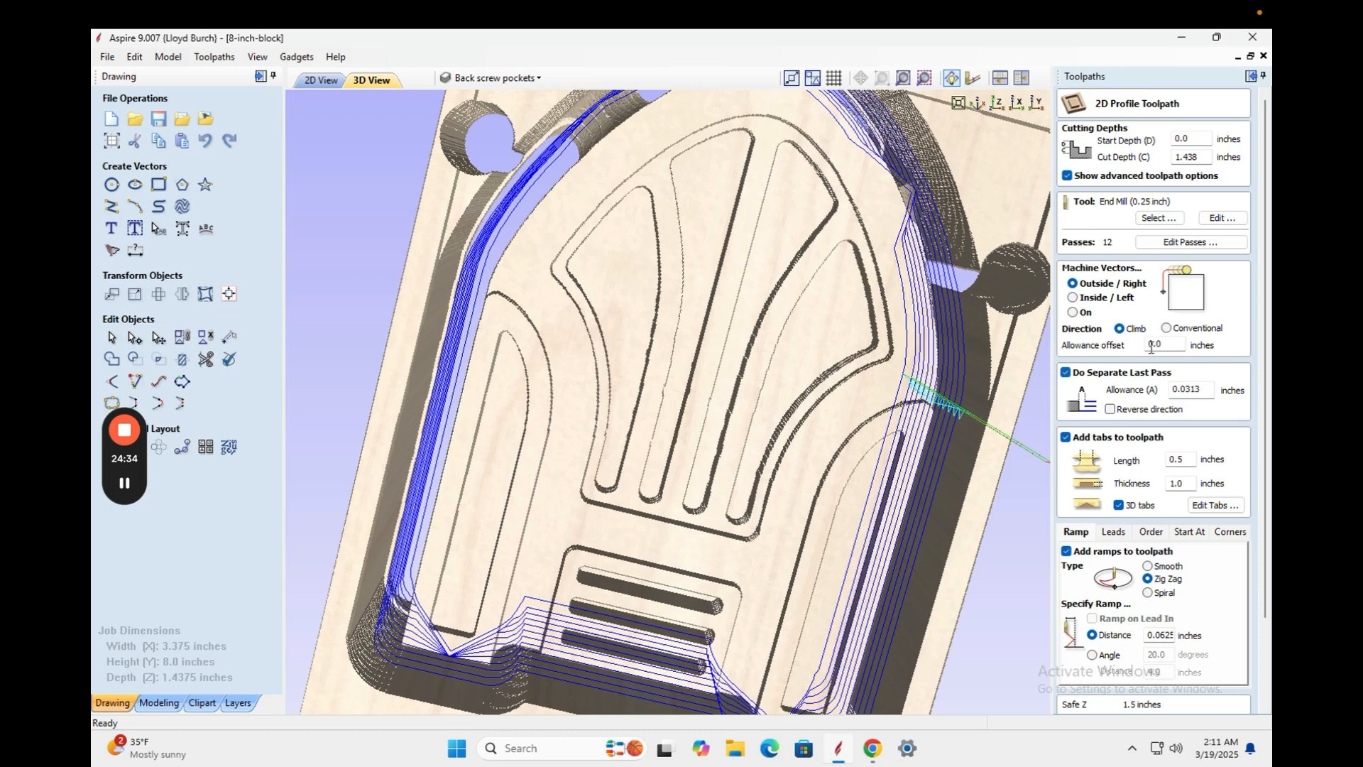
Recalculate the cutout toolpath with a 0.0125-inch final-pass allowance and preview it.
{"action": "left_click_drag", "start_coordinate": [1194, 393], "coordinate": [1186, 391]}
{"action": "left_click_drag", "start_coordinate": [1262, 449], "coordinate": [1254, 550]}
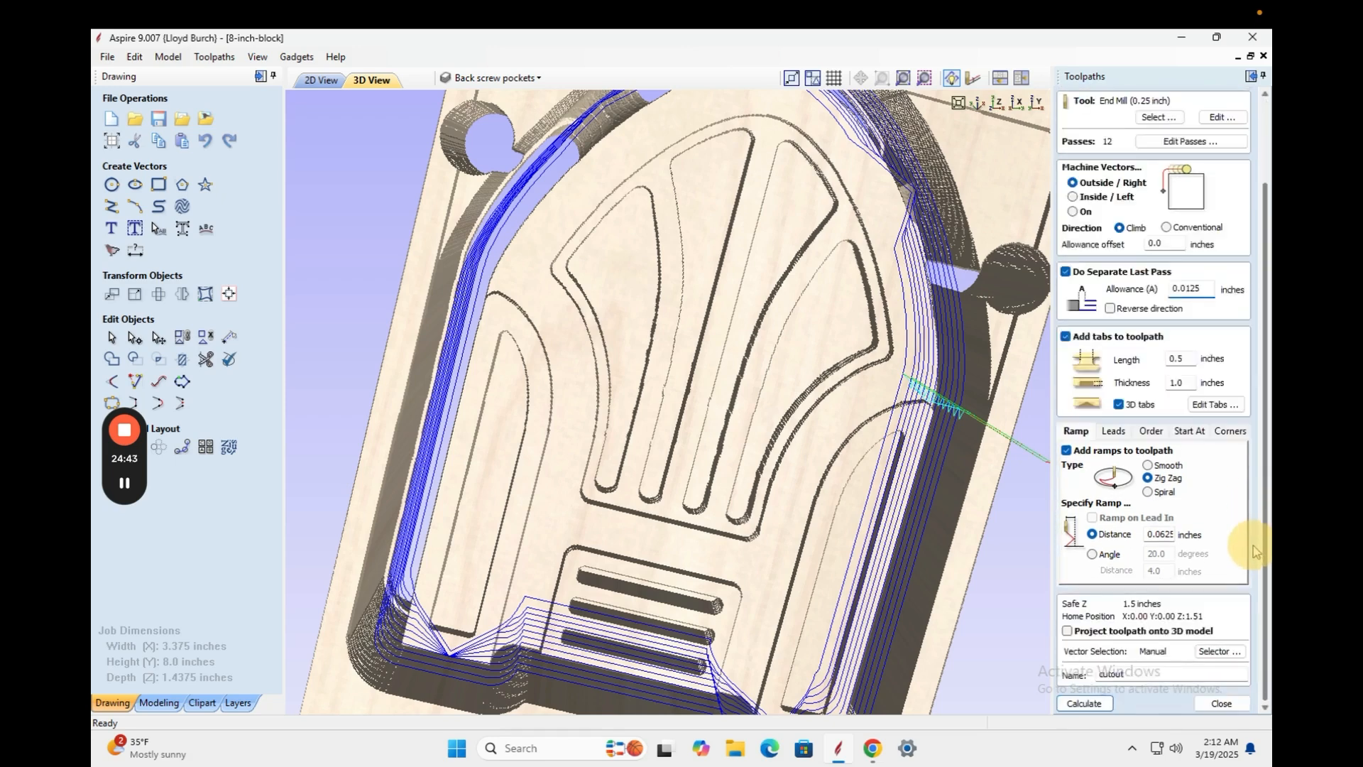
{"action": "left_click", "coordinate": [1084, 703]}
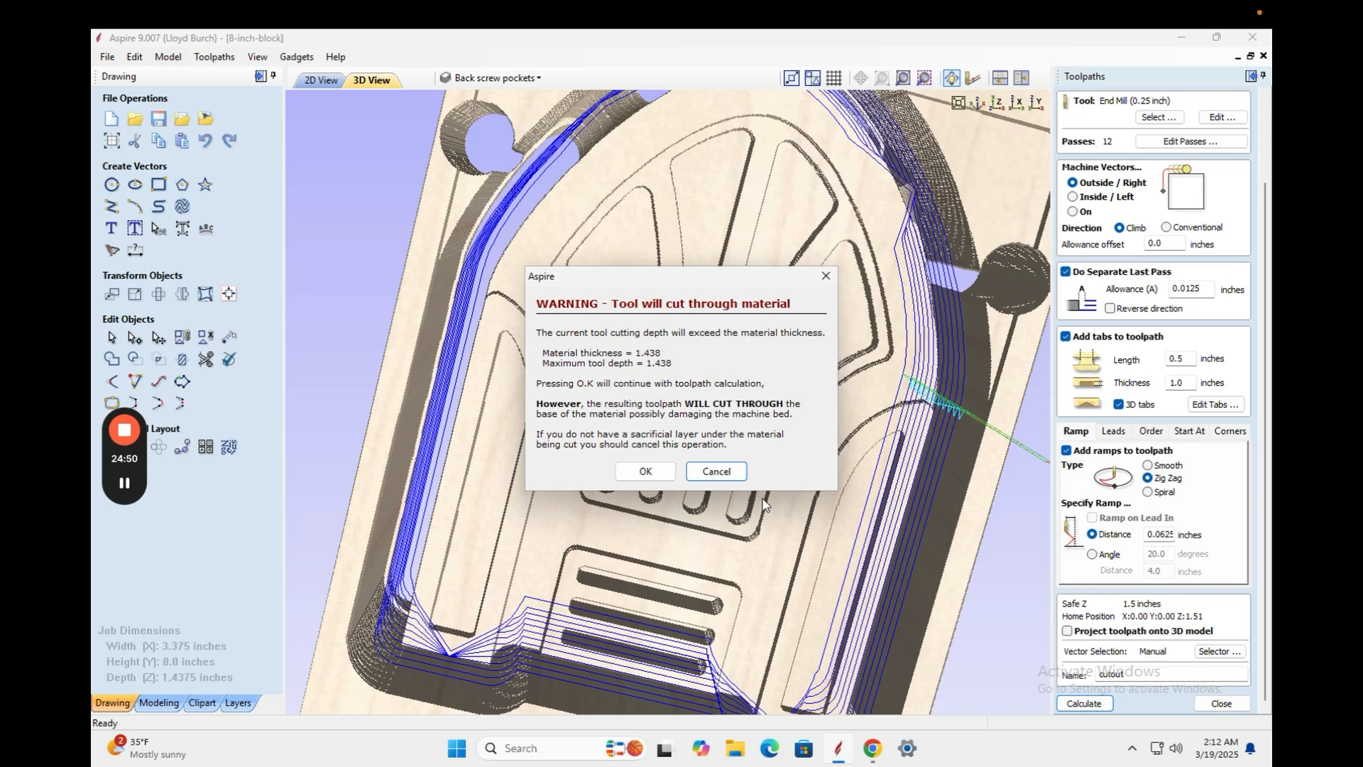
{"action": "left_click", "coordinate": [651, 475]}
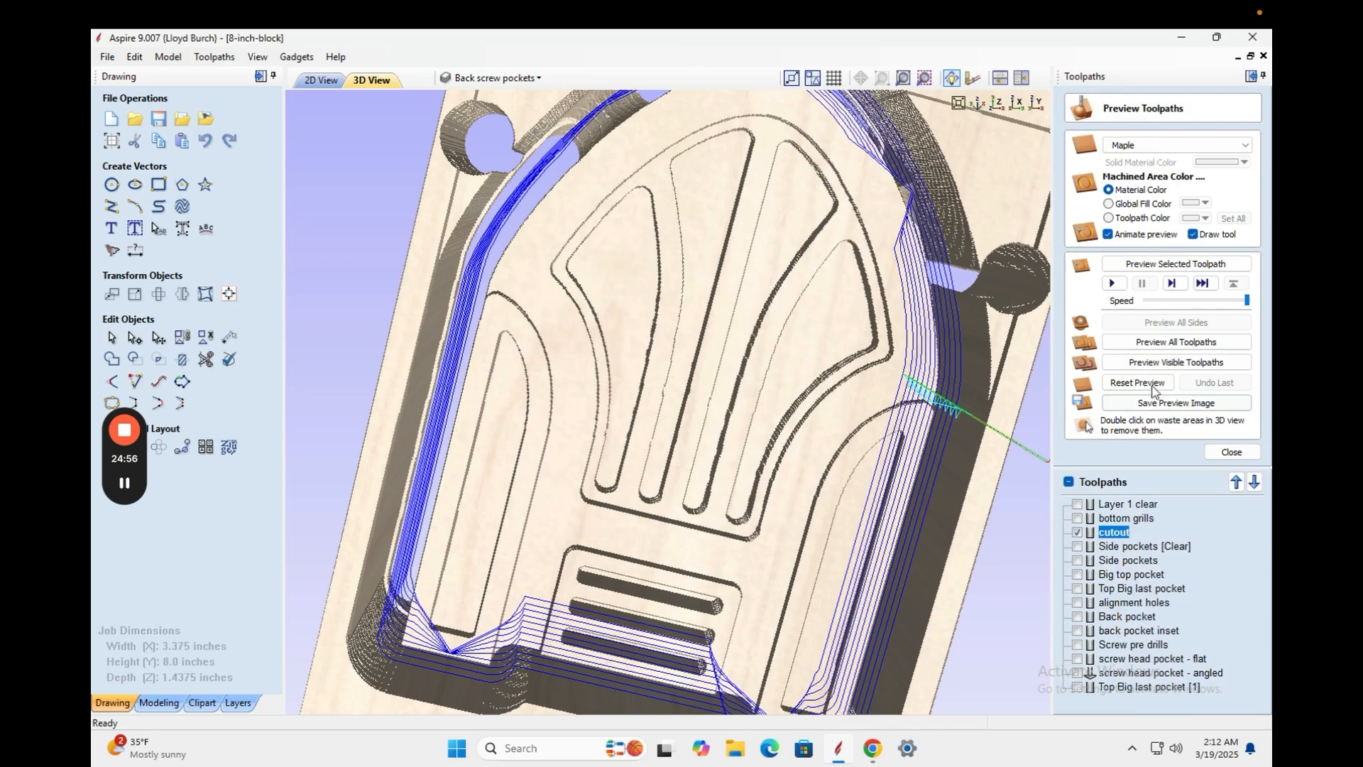
{"action": "left_click", "coordinate": [1154, 363]}
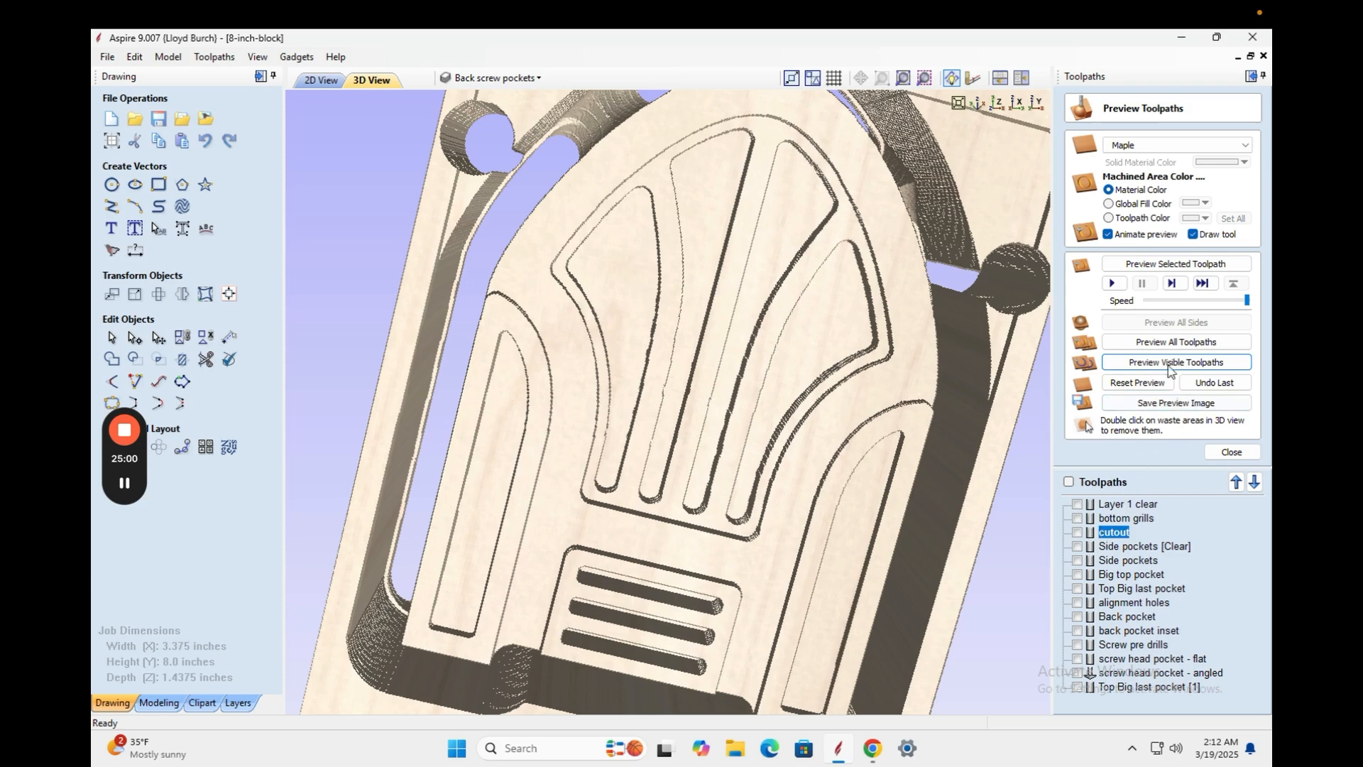
Reset the preview and simulate all eight toolpaths, including the alignment holes.
{"action": "left_click", "coordinate": [1136, 383]}
{"action": "left_click", "coordinate": [1077, 504]}
{"action": "left_click", "coordinate": [1077, 518]}
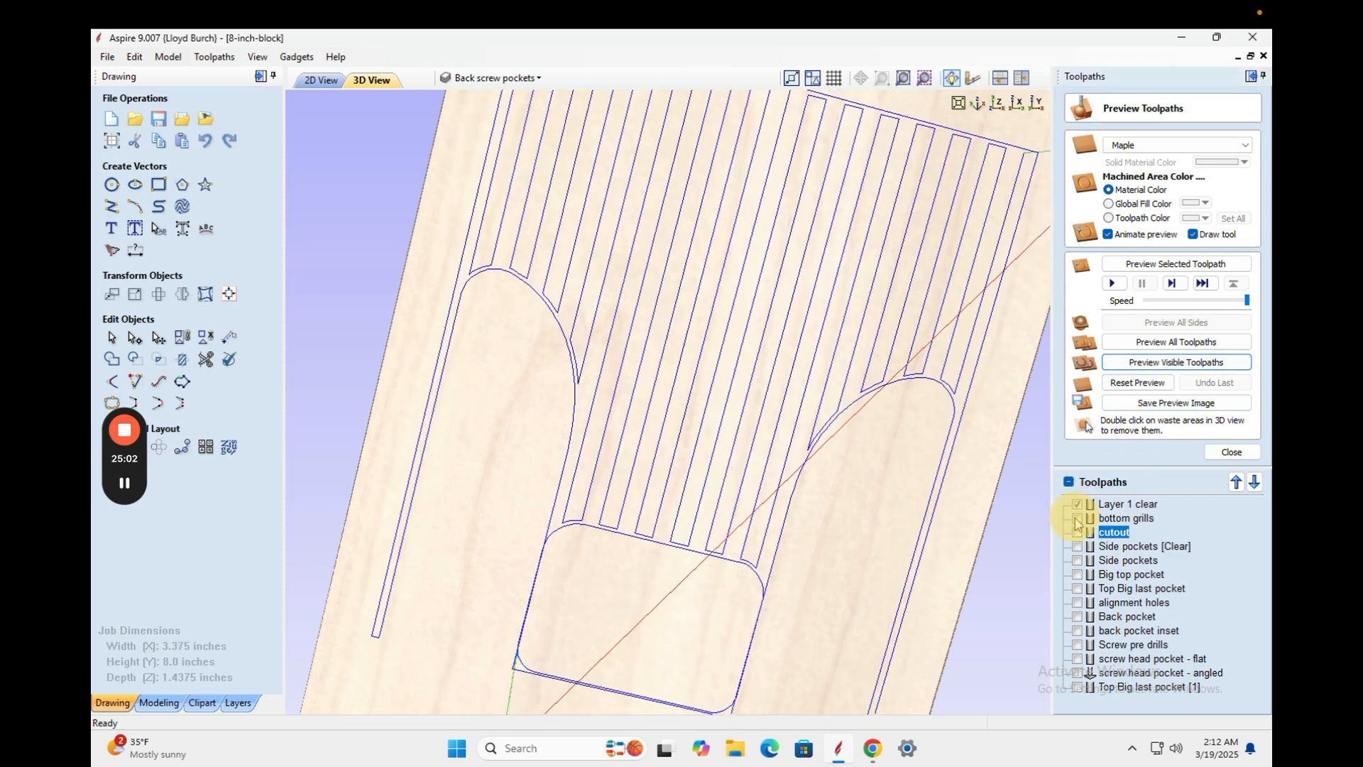
{"action": "left_click", "coordinate": [1077, 533]}
{"action": "left_click", "coordinate": [1077, 546]}
{"action": "left_click", "coordinate": [1077, 561]}
{"action": "left_click", "coordinate": [1078, 575]}
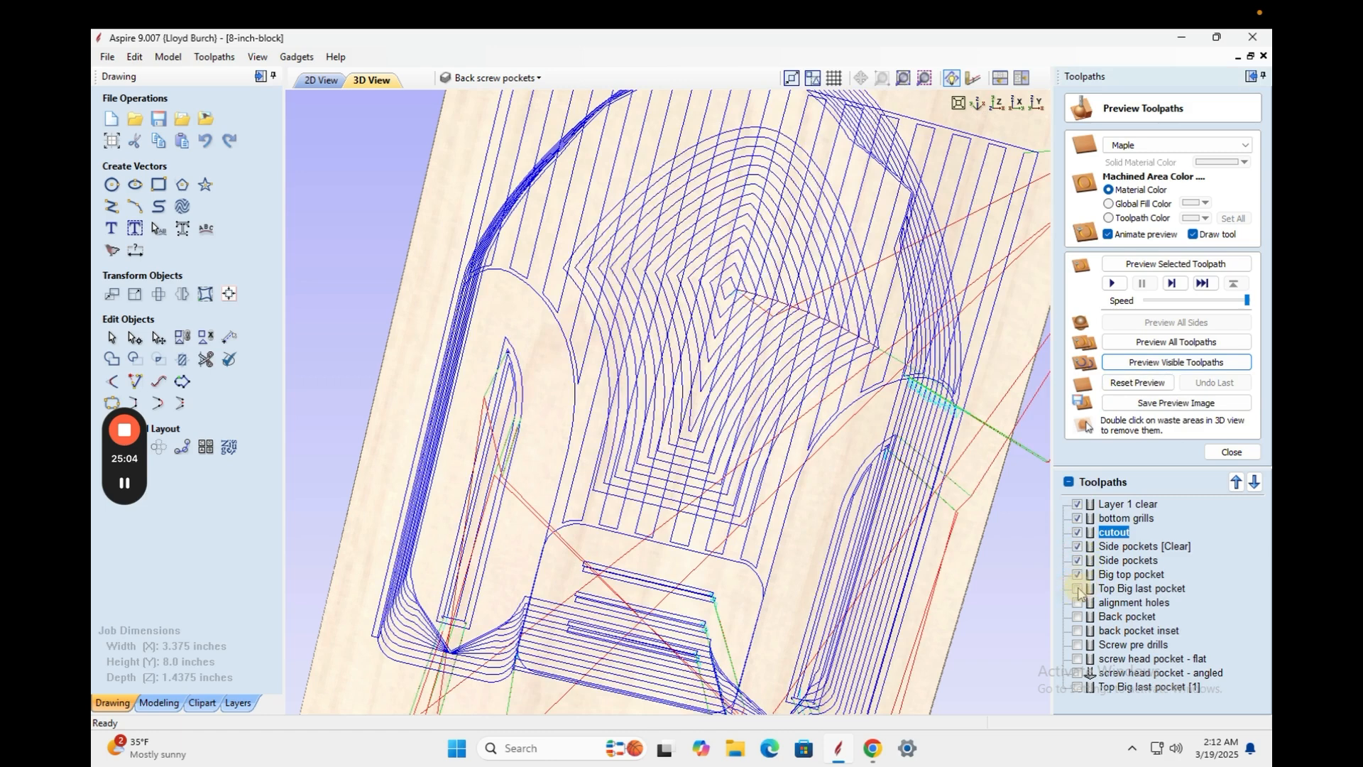
{"action": "left_click", "coordinate": [1077, 589]}
{"action": "left_click", "coordinate": [1077, 603]}
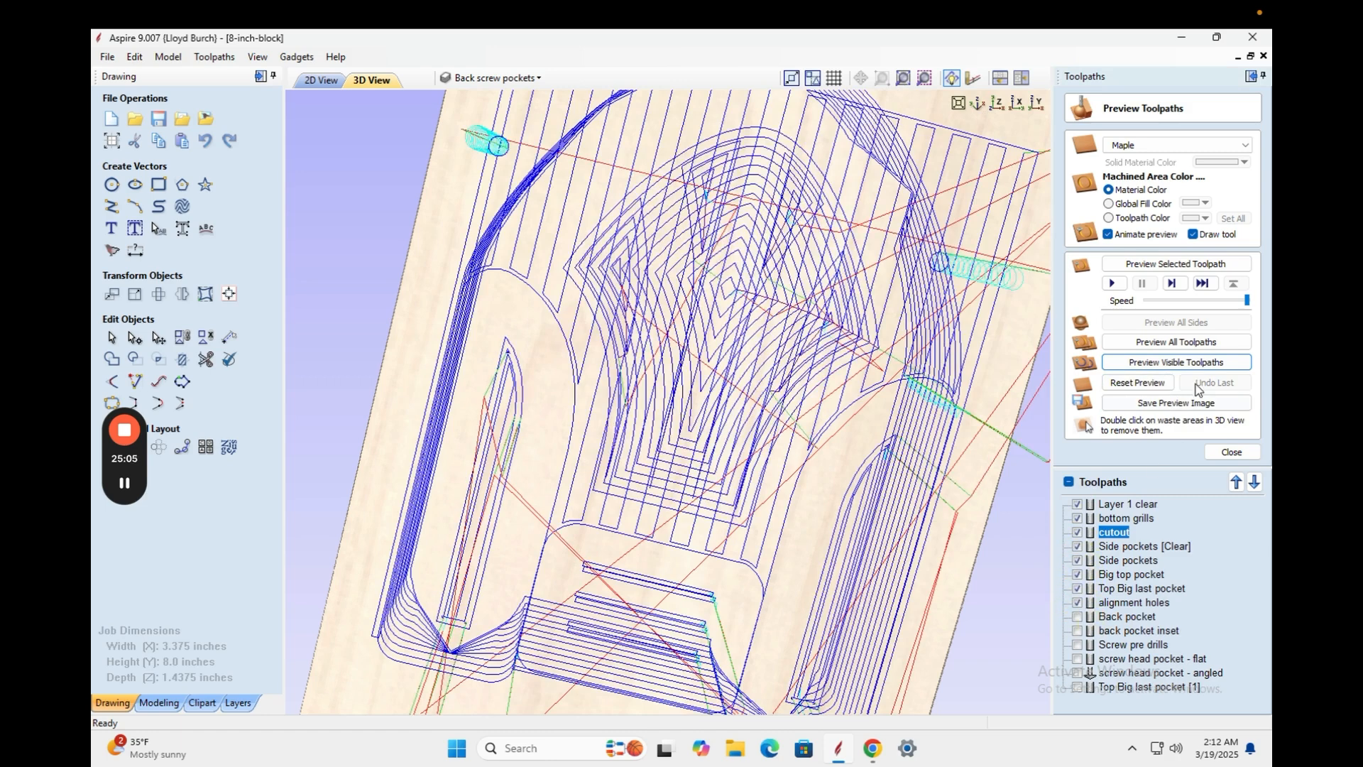
{"action": "left_click", "coordinate": [1177, 363]}
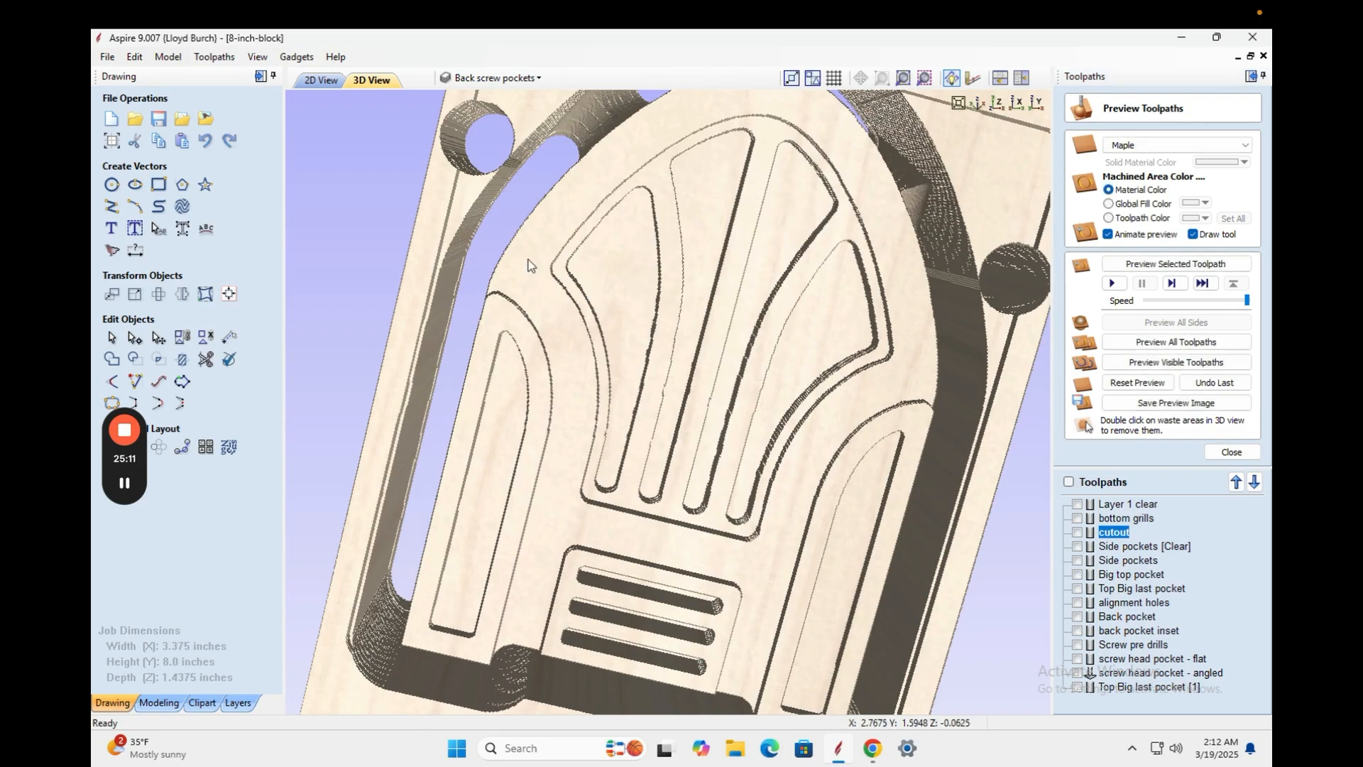
Inspect the carved block from several angles, then return to the 2D view's alignment holes toolpath.
{"action": "left_click_drag", "start_coordinate": [536, 259], "coordinate": [518, 201]}
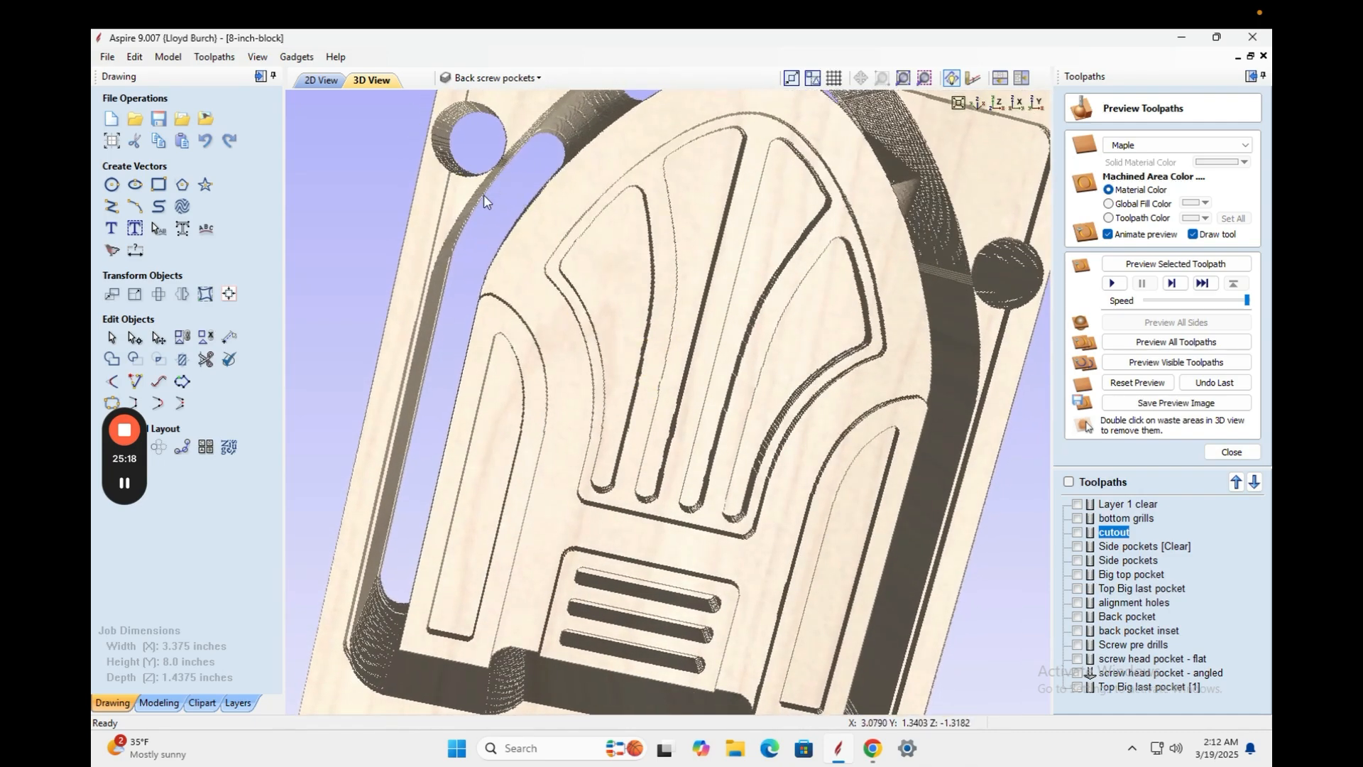
{"action": "left_click_drag", "start_coordinate": [653, 362], "coordinate": [570, 458]}
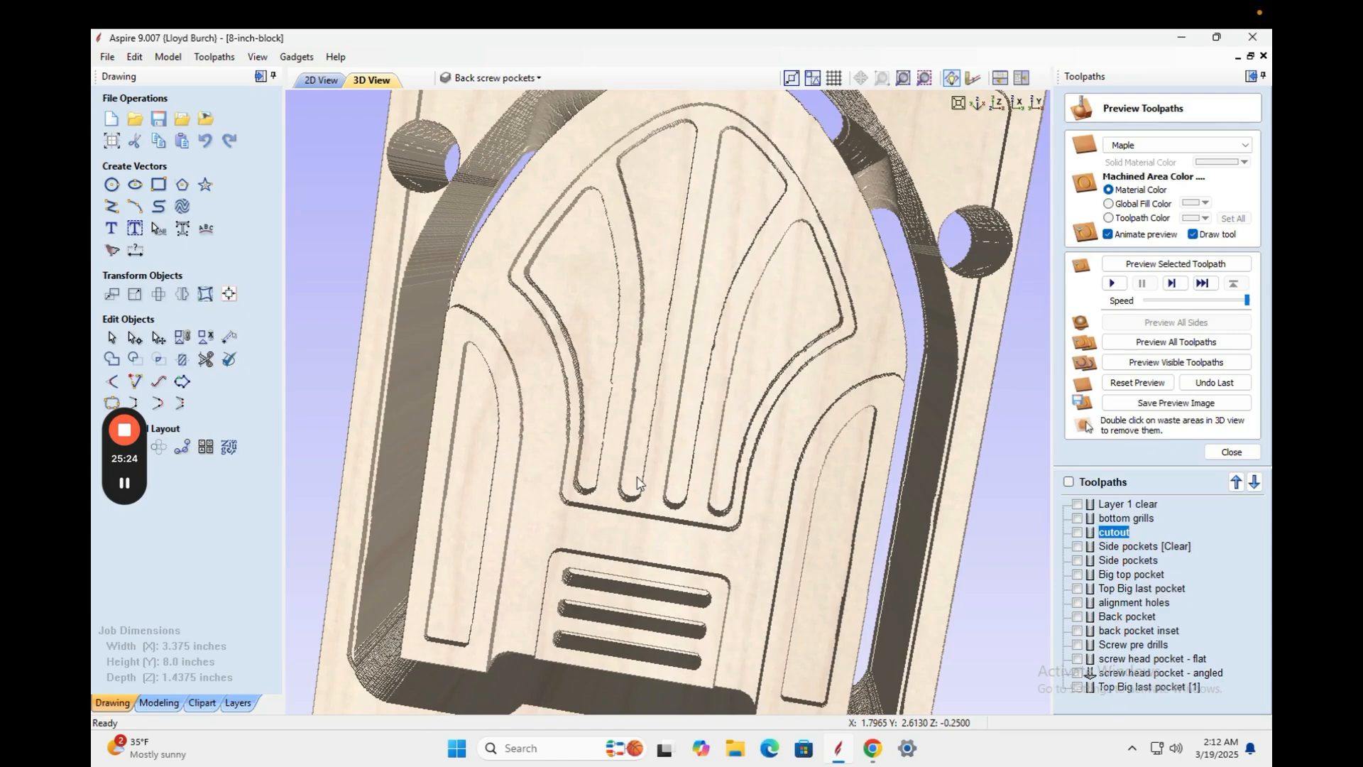
{"action": "scroll", "coordinate": [637, 483], "scroll_direction": "down", "scroll_amount": 2}
{"action": "mouse_move", "coordinate": [717, 506]}
{"action": "left_mouse_down"}
{"action": "mouse_move", "coordinate": [788, 518]}
{"action": "mouse_move", "coordinate": [718, 451]}
{"action": "mouse_move", "coordinate": [675, 487]}
{"action": "mouse_move", "coordinate": [738, 515]}
{"action": "left_mouse_up"}
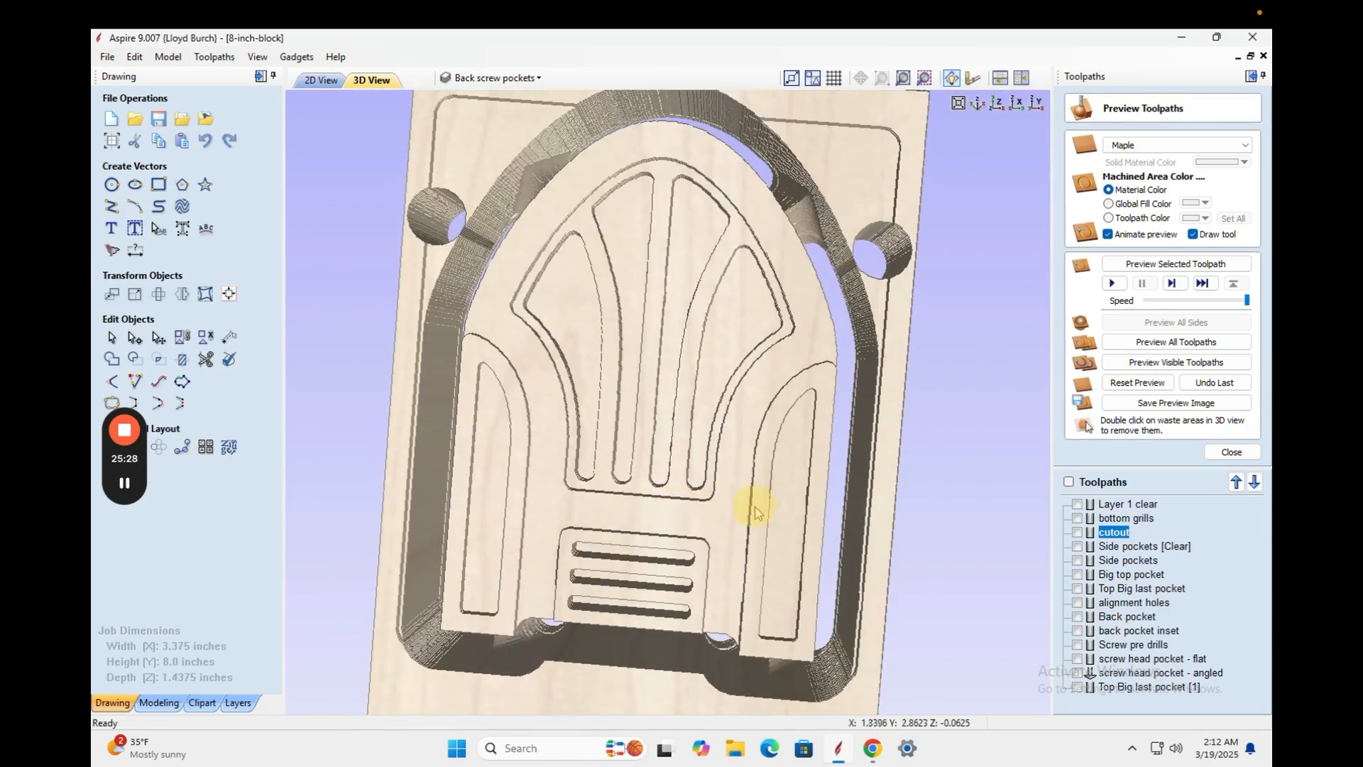
{"action": "scroll", "coordinate": [757, 511], "scroll_direction": "up", "scroll_amount": 3}
{"action": "scroll", "coordinate": [757, 513], "scroll_direction": "down", "scroll_amount": 4}
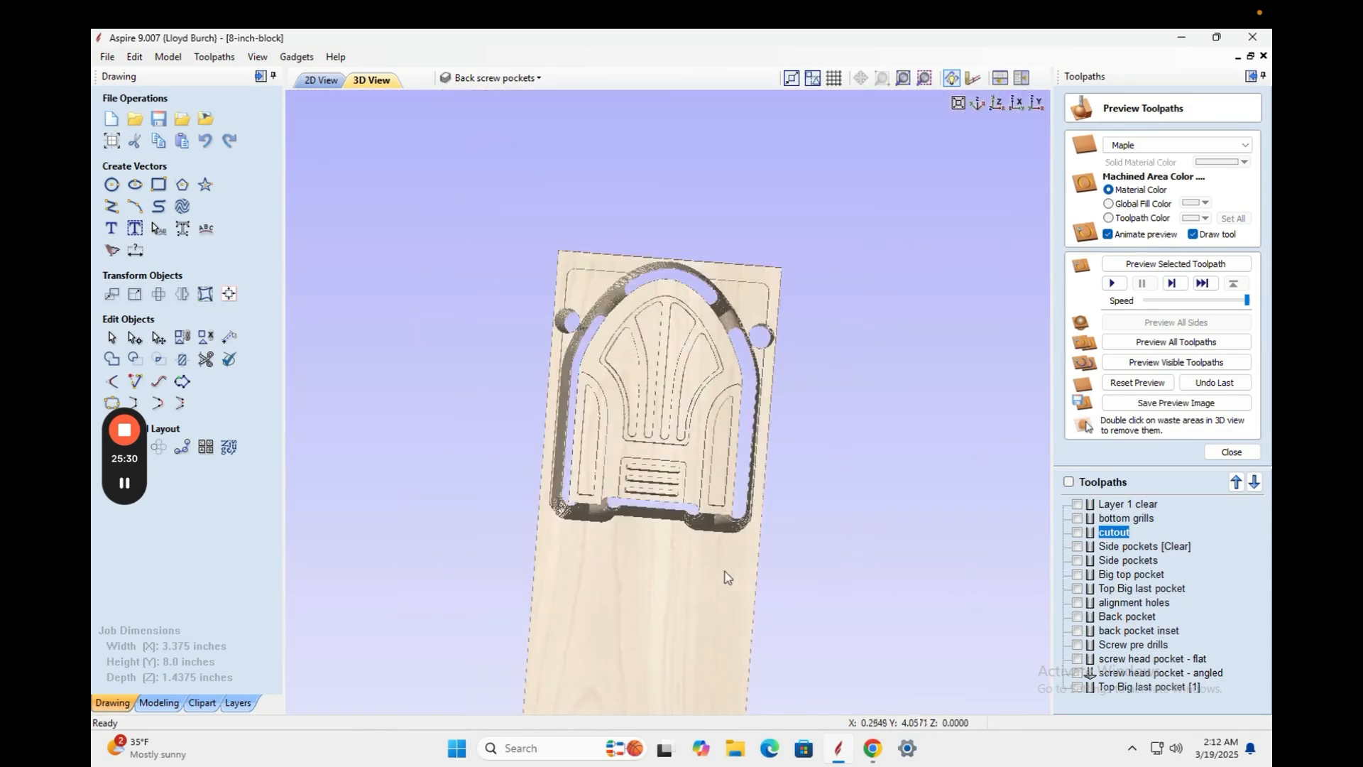
{"action": "left_click_drag", "start_coordinate": [653, 578], "coordinate": [648, 435]}
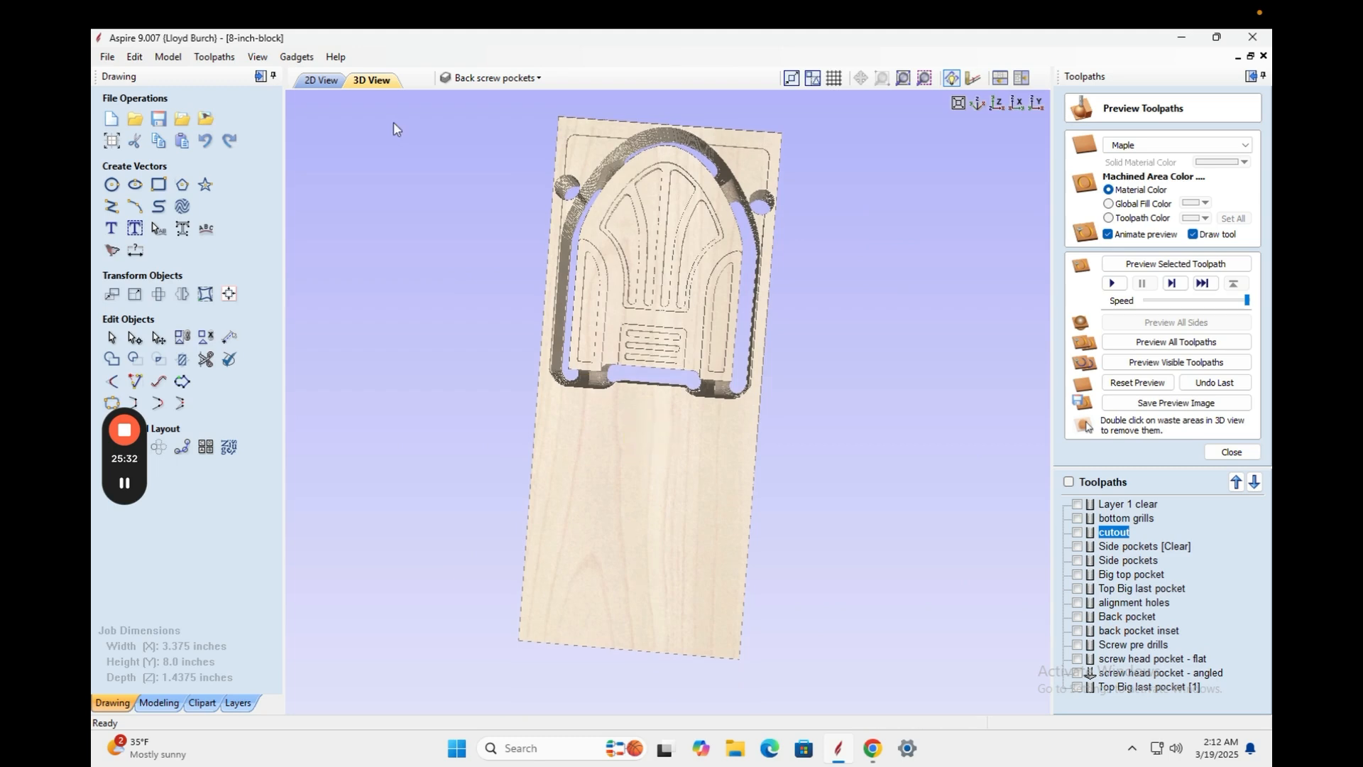
{"action": "left_click", "coordinate": [323, 80]}
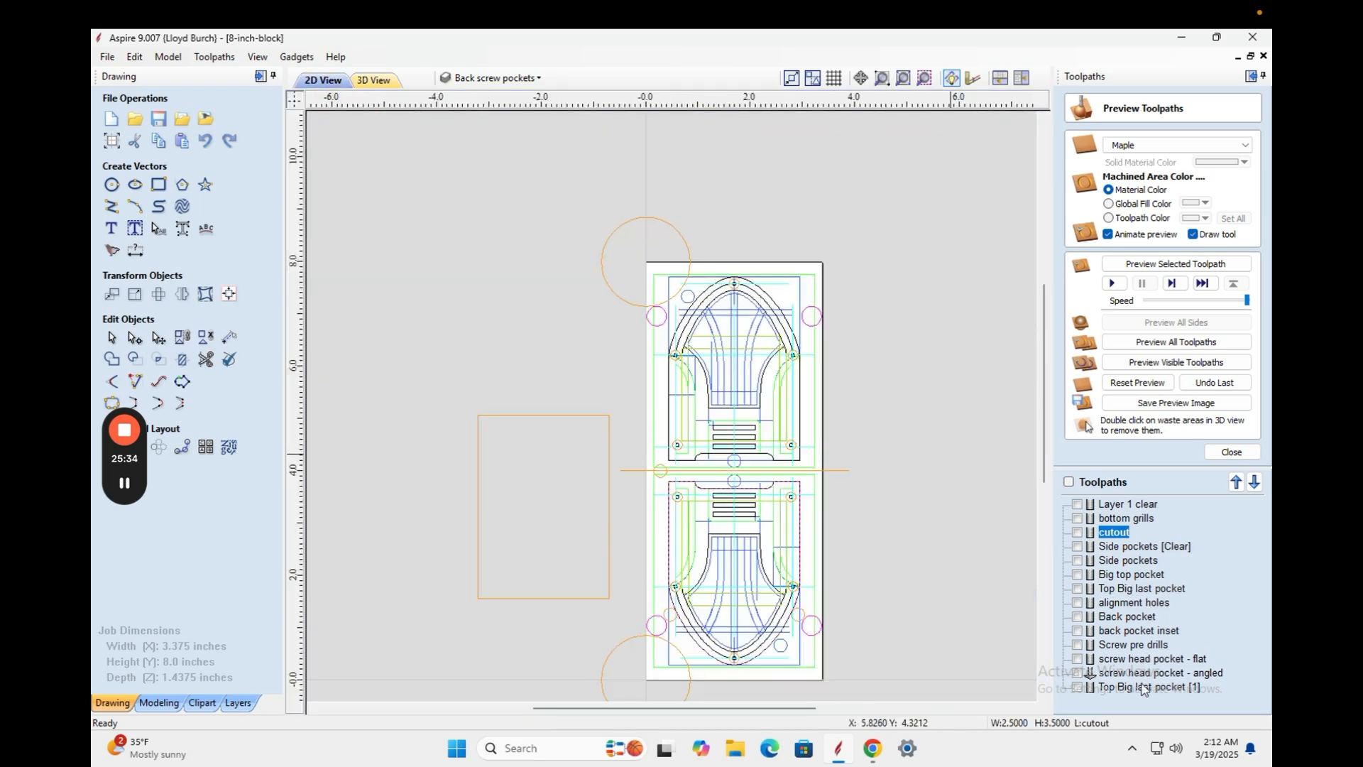
{"action": "double_click", "coordinate": [1106, 602]}
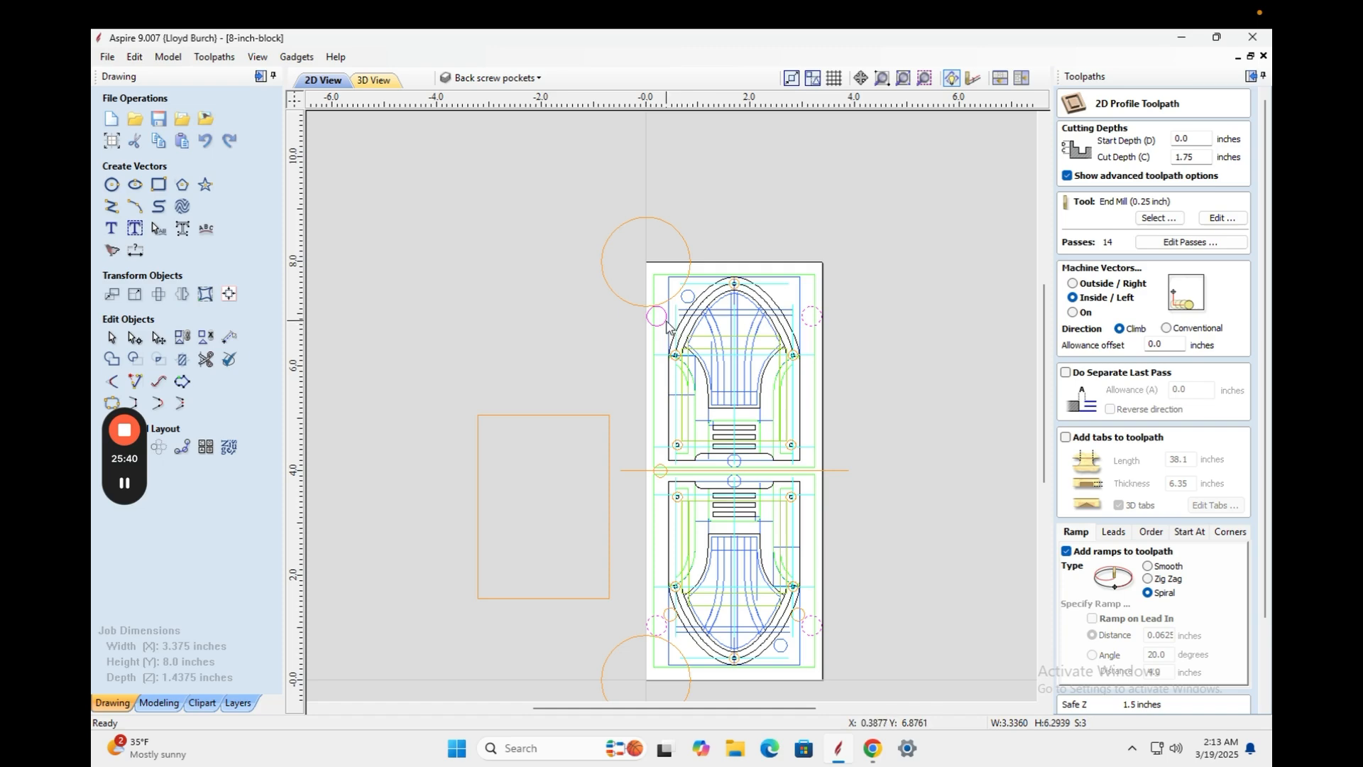
Recalculate the alignment holes toolpath and preview the four holes drilled through the maple block.
{"action": "scroll", "coordinate": [1108, 674], "scroll_direction": "down", "scroll_amount": 3}
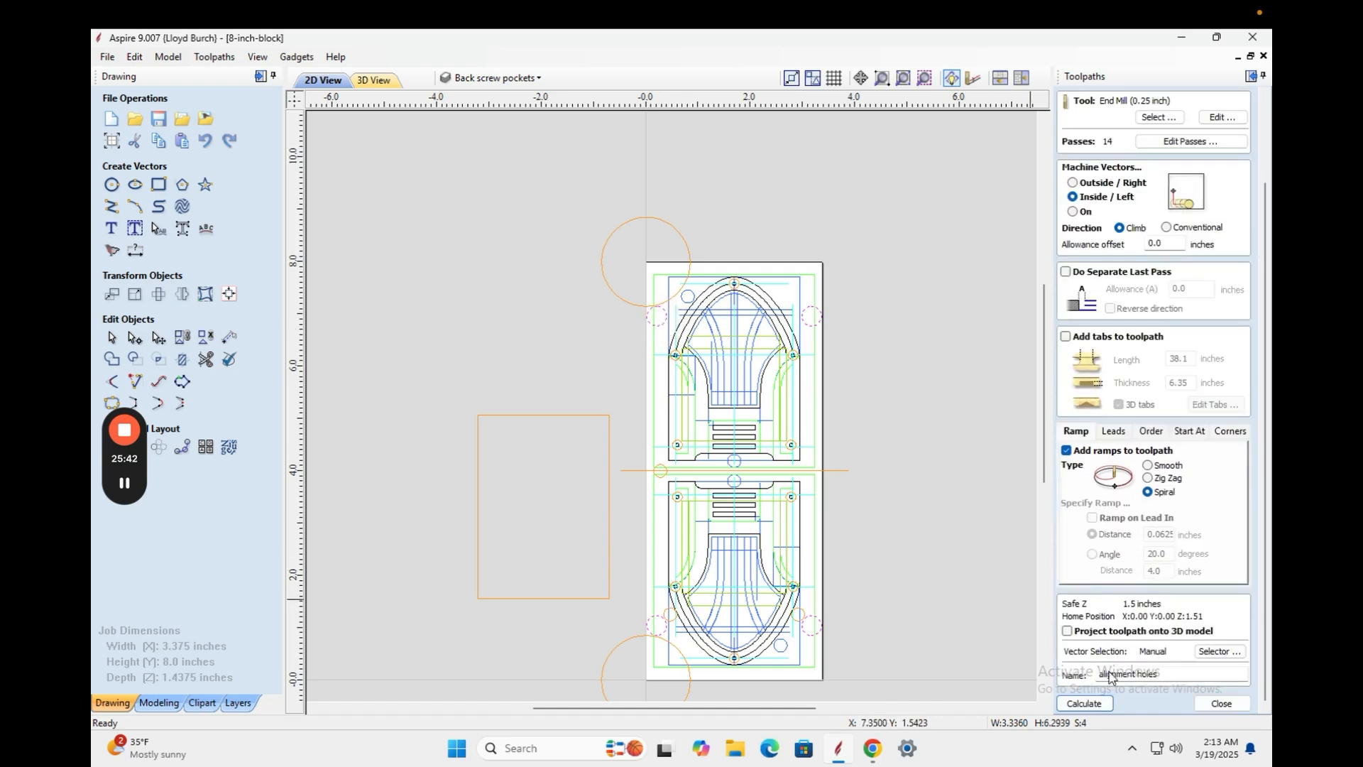
{"action": "left_click", "coordinate": [1084, 703]}
{"action": "left_click", "coordinate": [658, 469]}
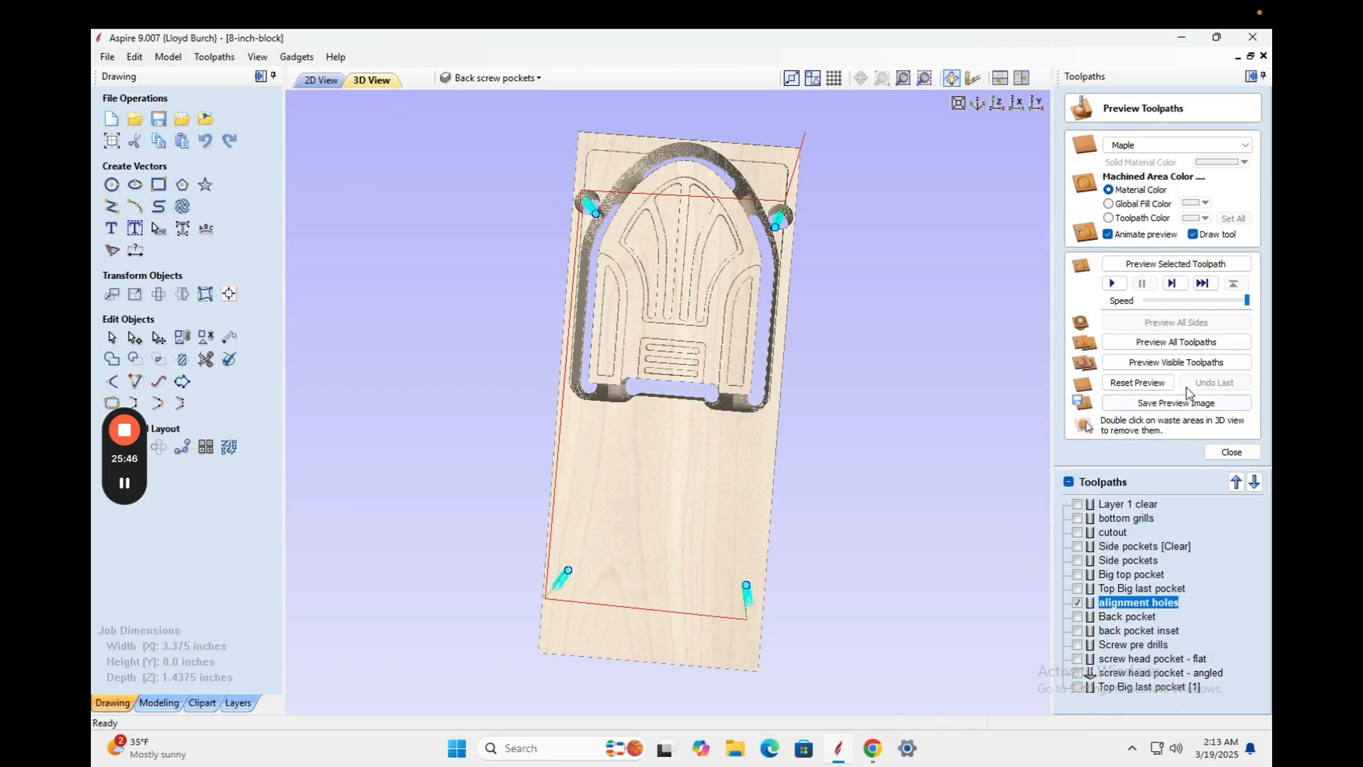
{"action": "left_click", "coordinate": [1184, 363]}
{"action": "left_click_drag", "start_coordinate": [667, 615], "coordinate": [797, 595]}
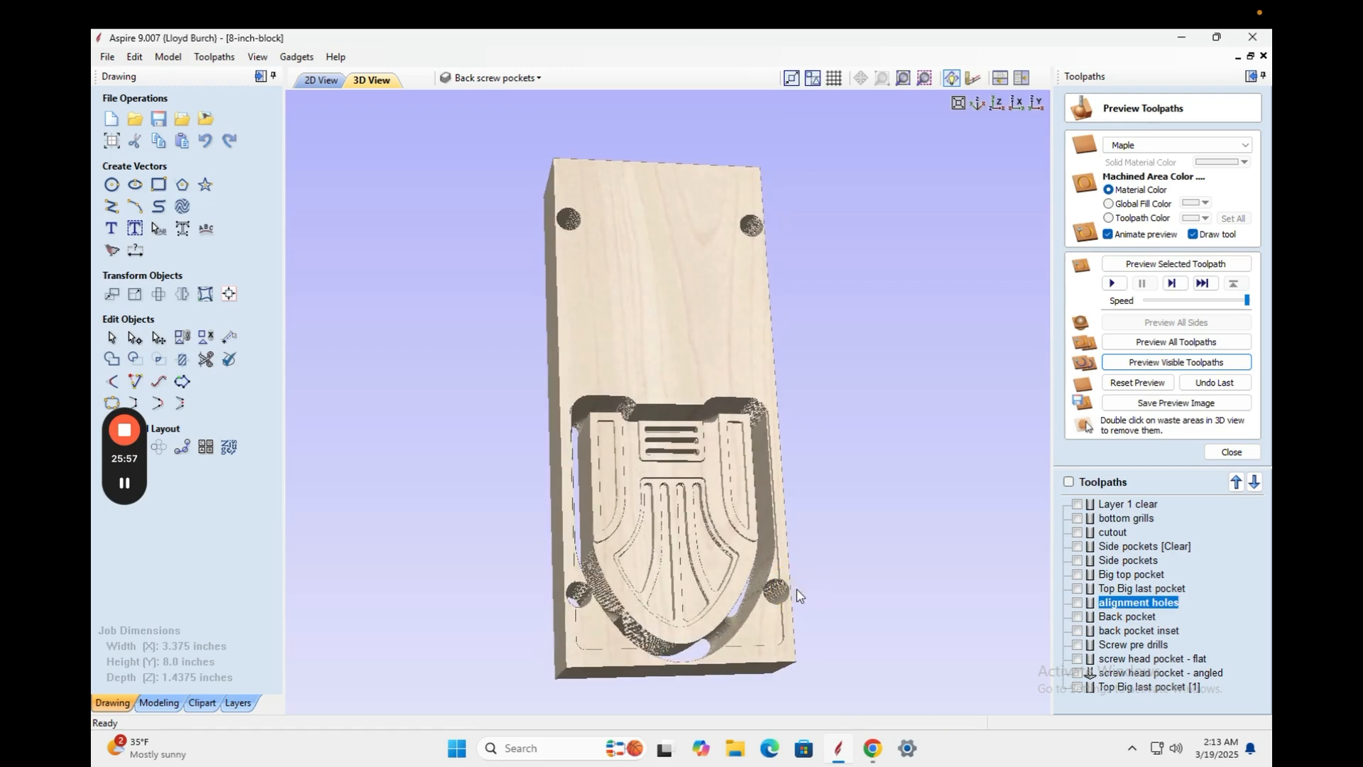
Tilt the block and show the Layer 1 clear, bottom grills, Side pockets [Clear] and Side pockets toolpaths.
{"action": "left_click_drag", "start_coordinate": [572, 517], "coordinate": [483, 537]}
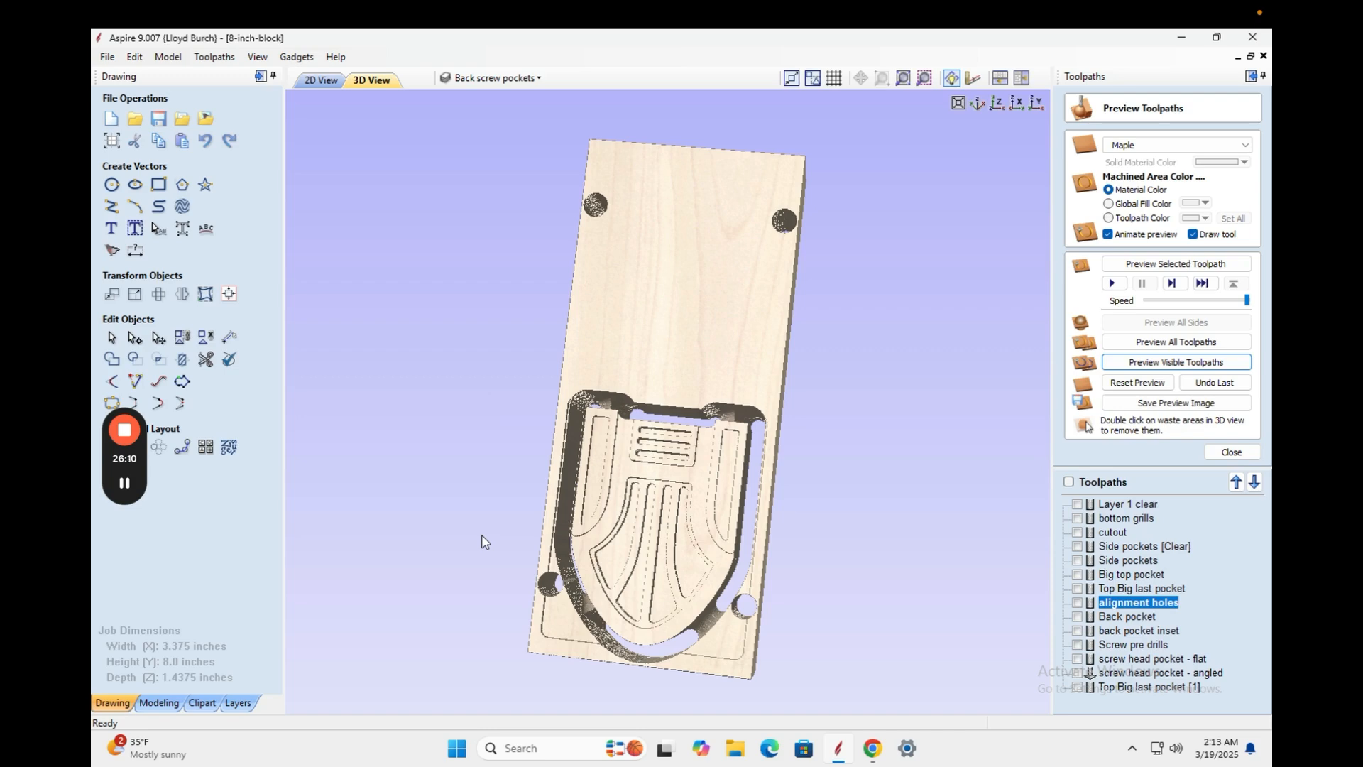
{"action": "left_click_drag", "start_coordinate": [605, 550], "coordinate": [600, 504]}
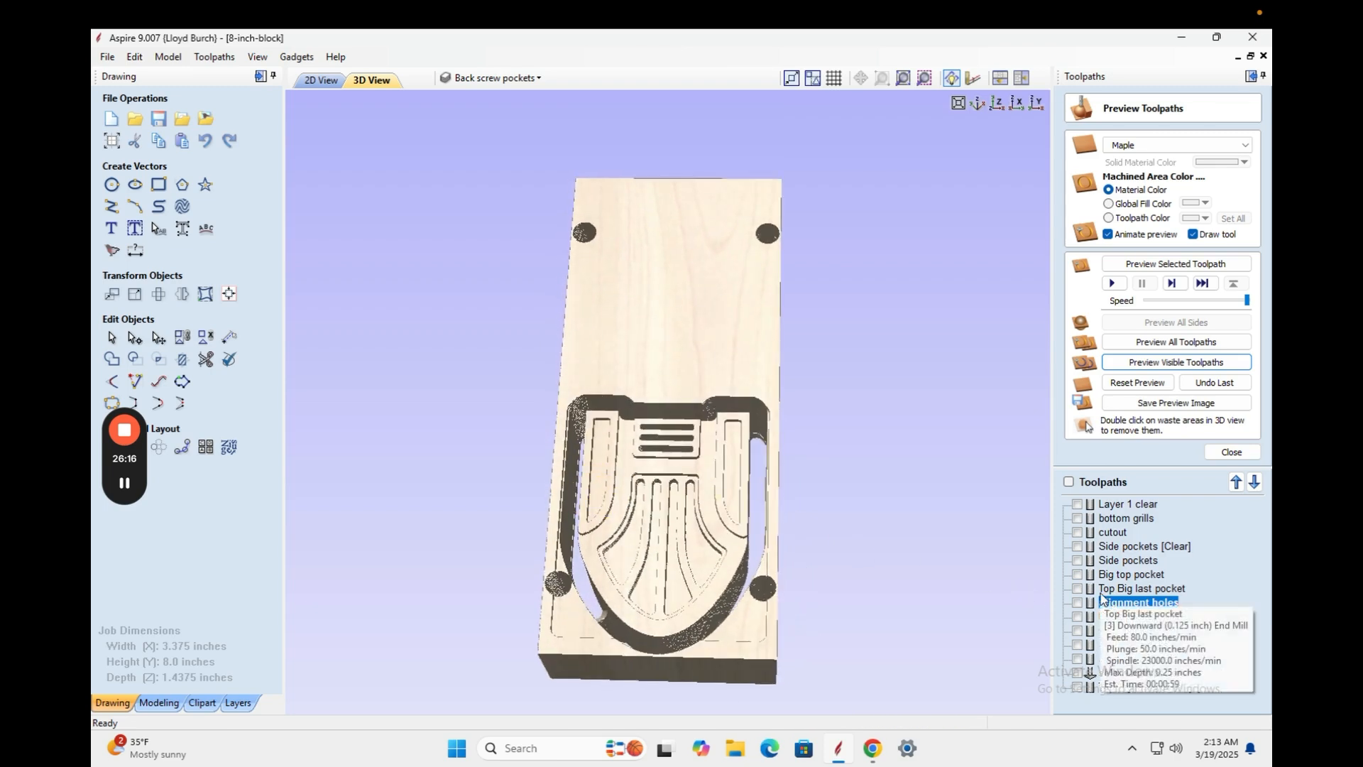
{"action": "left_click", "coordinate": [1077, 504]}
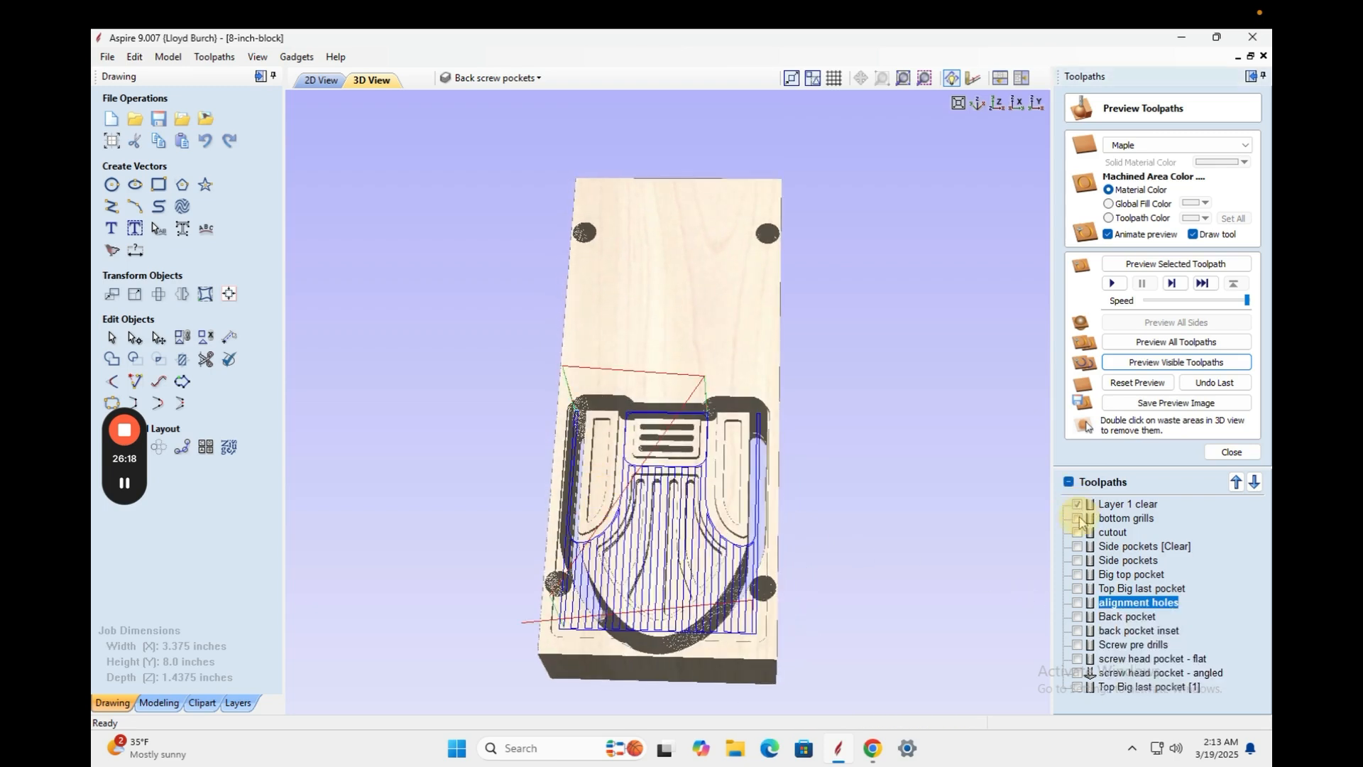
{"action": "left_click", "coordinate": [1077, 518]}
{"action": "left_click", "coordinate": [1077, 546]}
{"action": "left_click", "coordinate": [1077, 560]}
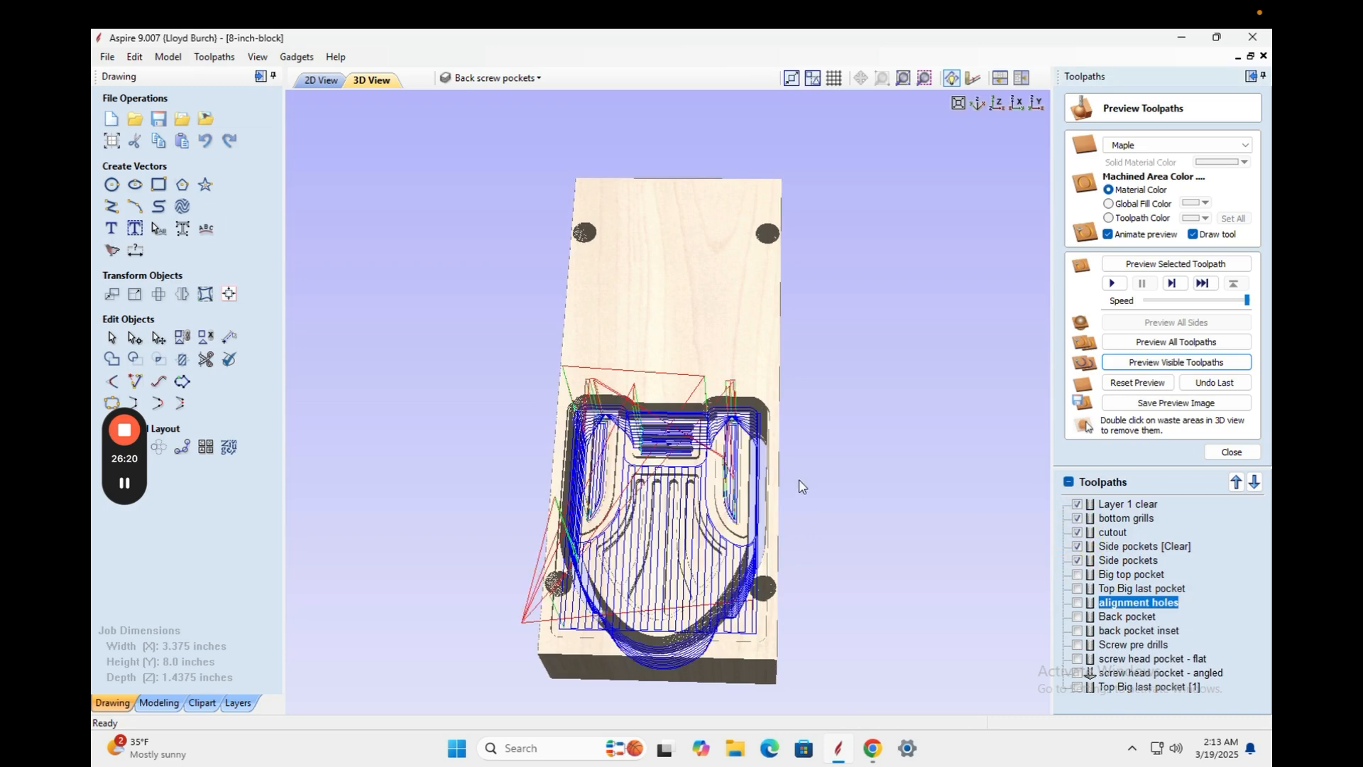